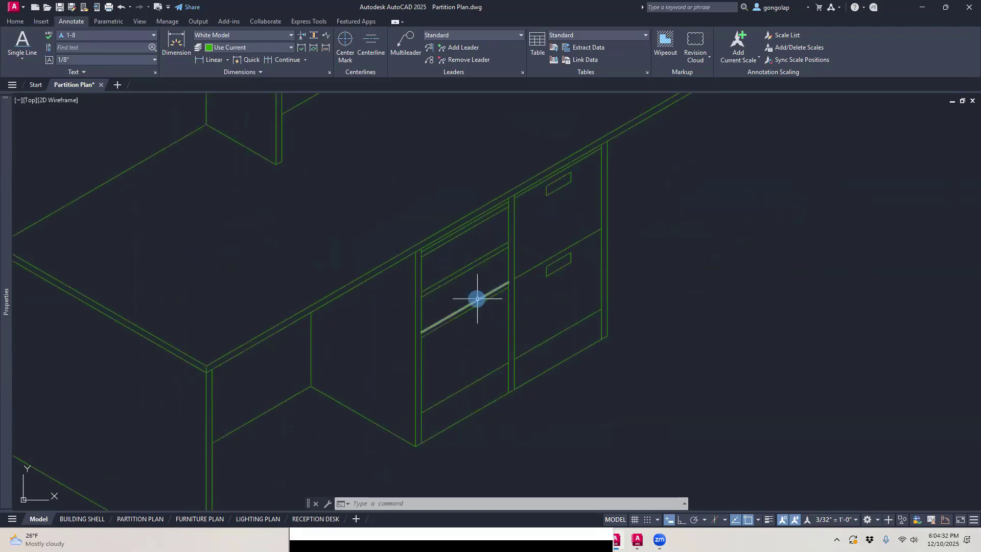
Step: Examine the drawer and file cabinet fronts under the reception desk, plus both isometric desk views in model space
{"action": "scroll", "coordinate": [477, 295], "scroll_direction": "up", "scroll_amount": 2}
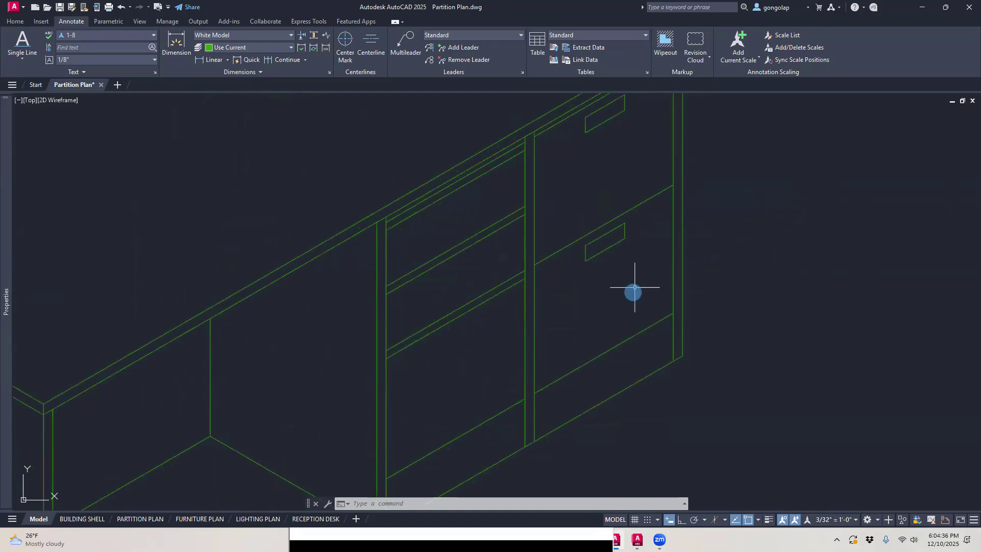
{"action": "scroll", "coordinate": [583, 307], "scroll_direction": "down", "scroll_amount": 3}
{"action": "scroll", "coordinate": [608, 194], "scroll_direction": "up", "scroll_amount": 3}
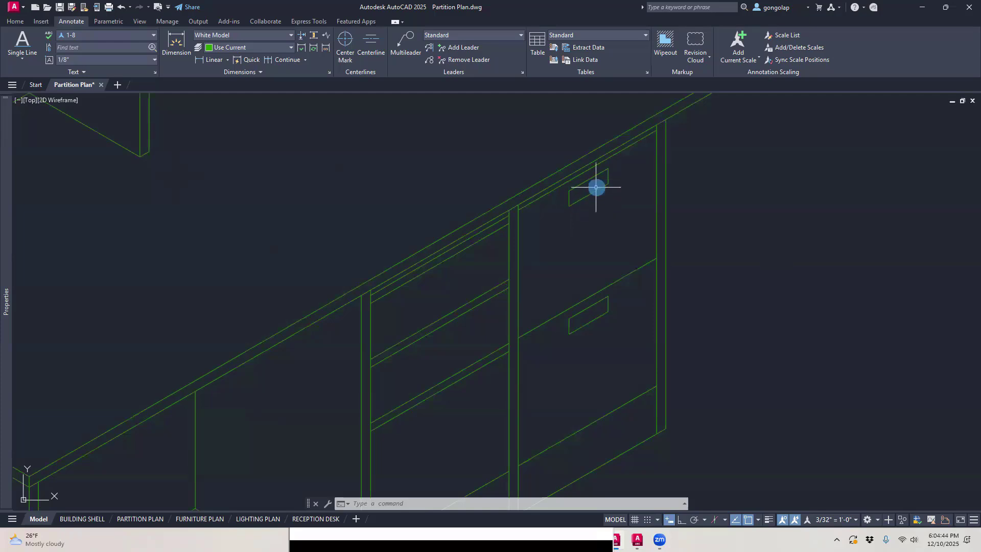
{"action": "scroll", "coordinate": [594, 308], "scroll_direction": "down", "scroll_amount": 2}
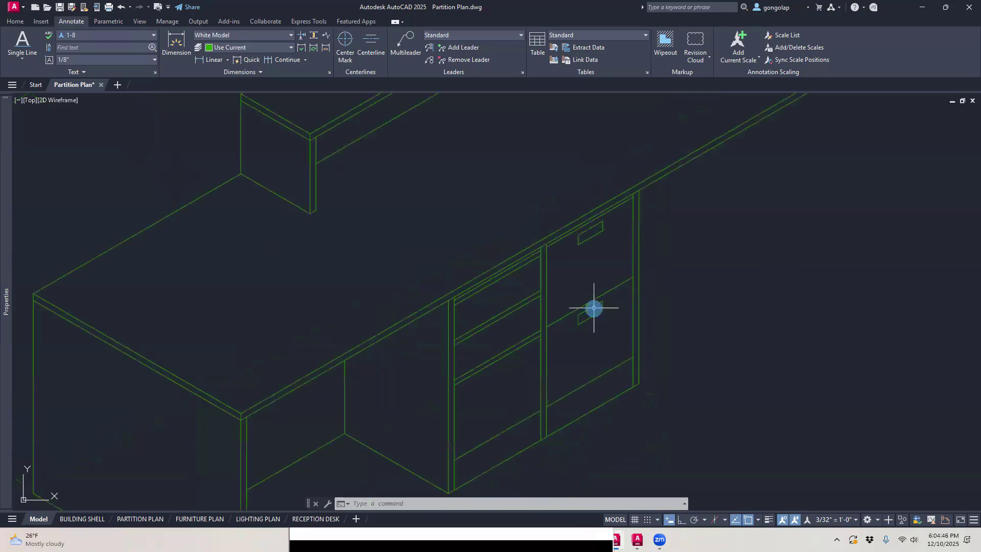
{"action": "middle_click_drag", "start_coordinate": [588, 344], "coordinate": [591, 326]}
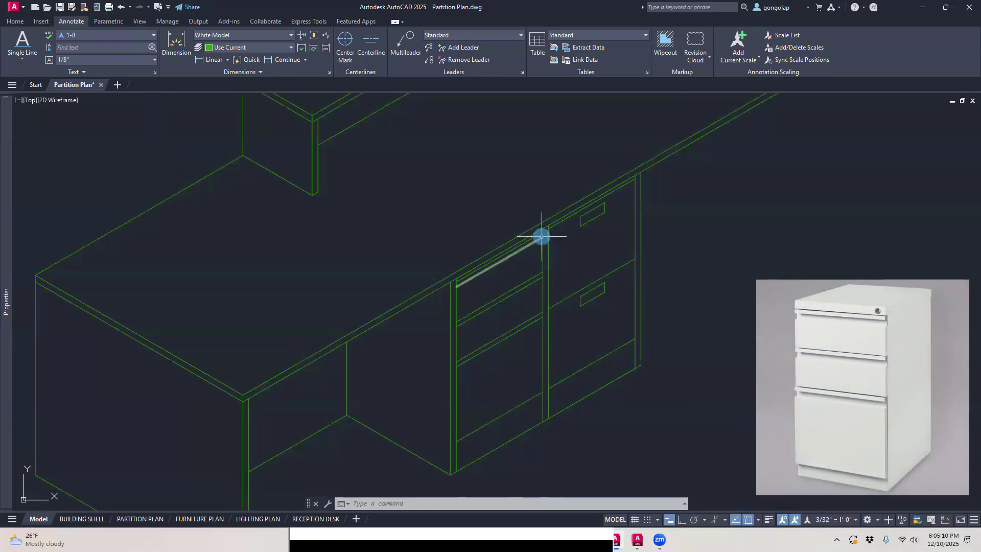
{"action": "scroll", "coordinate": [542, 236], "scroll_direction": "up", "scroll_amount": 4}
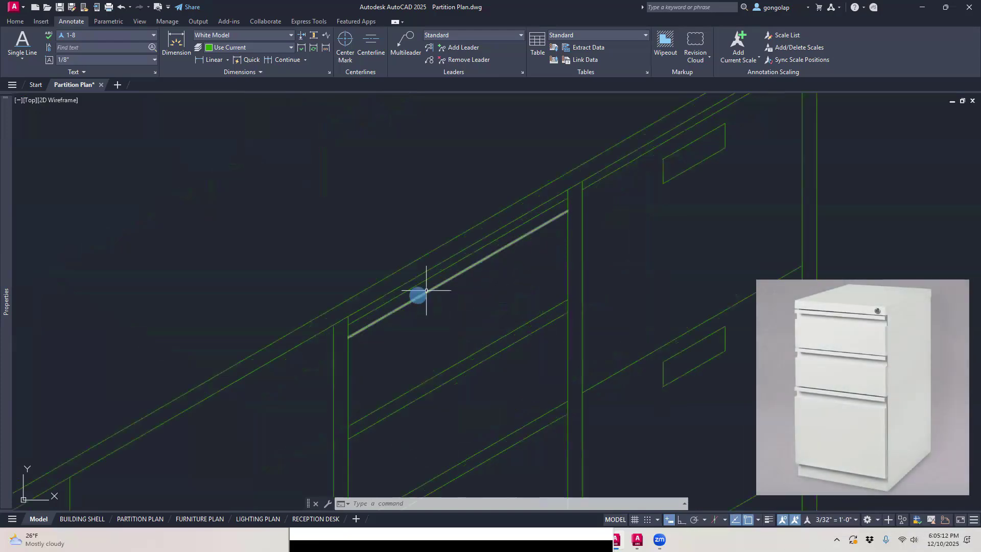
{"action": "scroll", "coordinate": [509, 288], "scroll_direction": "down", "scroll_amount": 6}
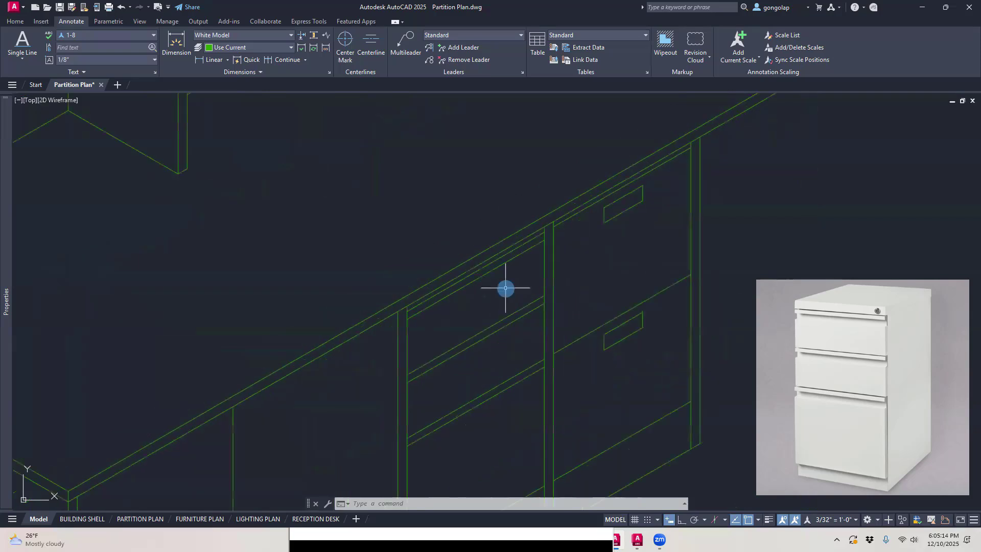
{"action": "scroll", "coordinate": [531, 334], "scroll_direction": "down", "scroll_amount": 3}
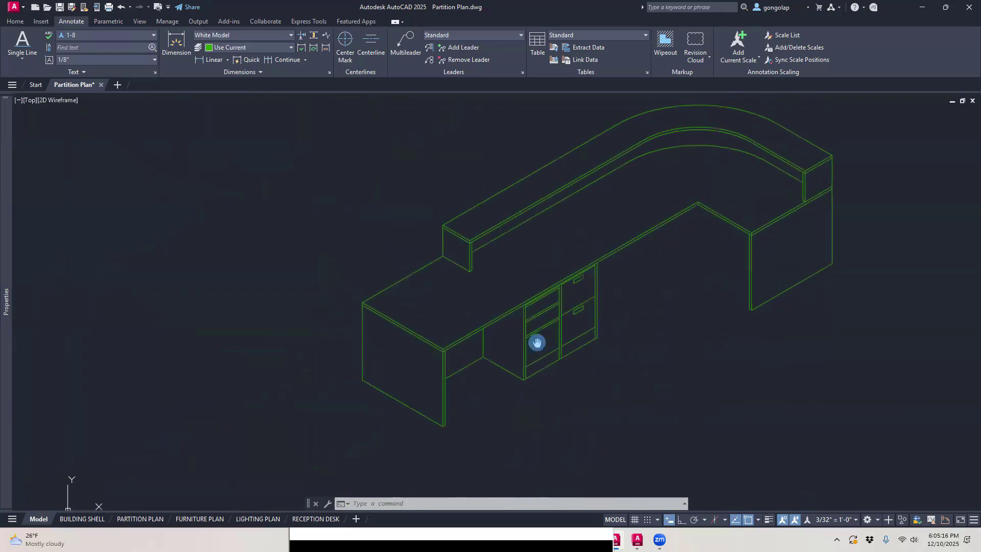
{"action": "middle_click_drag", "start_coordinate": [393, 362], "coordinate": [430, 300]}
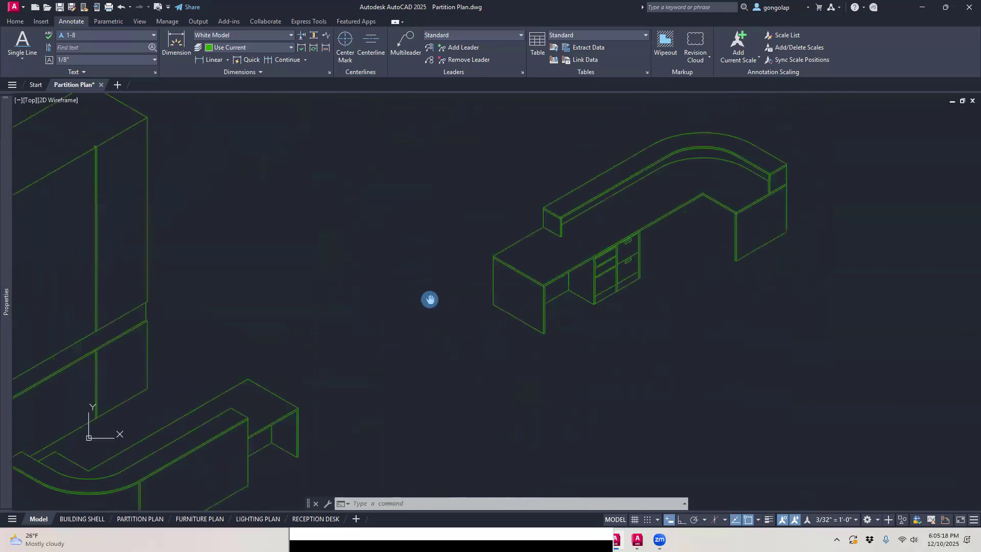
{"action": "scroll", "coordinate": [429, 299], "scroll_direction": "down", "scroll_amount": 2}
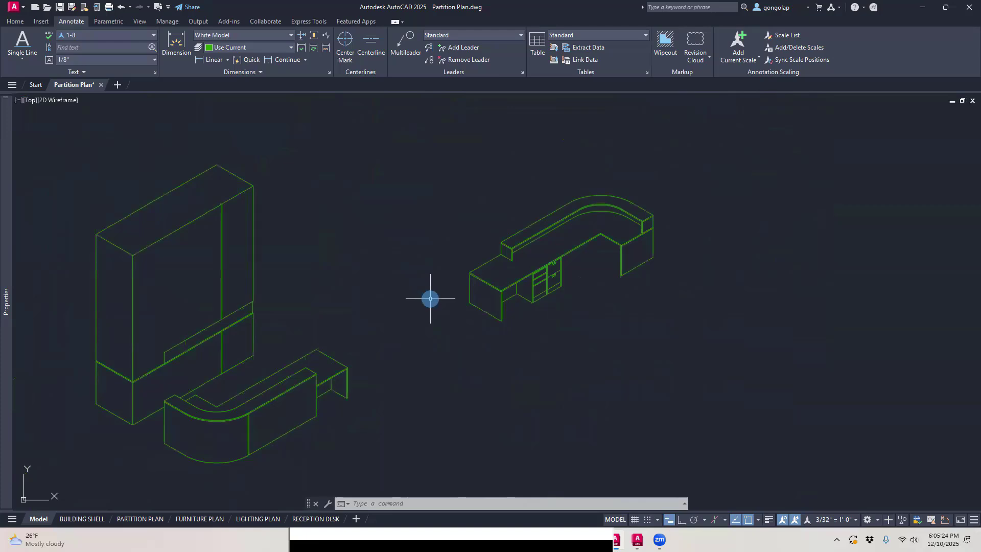
{"action": "middle_click_drag", "start_coordinate": [394, 311], "coordinate": [464, 310]}
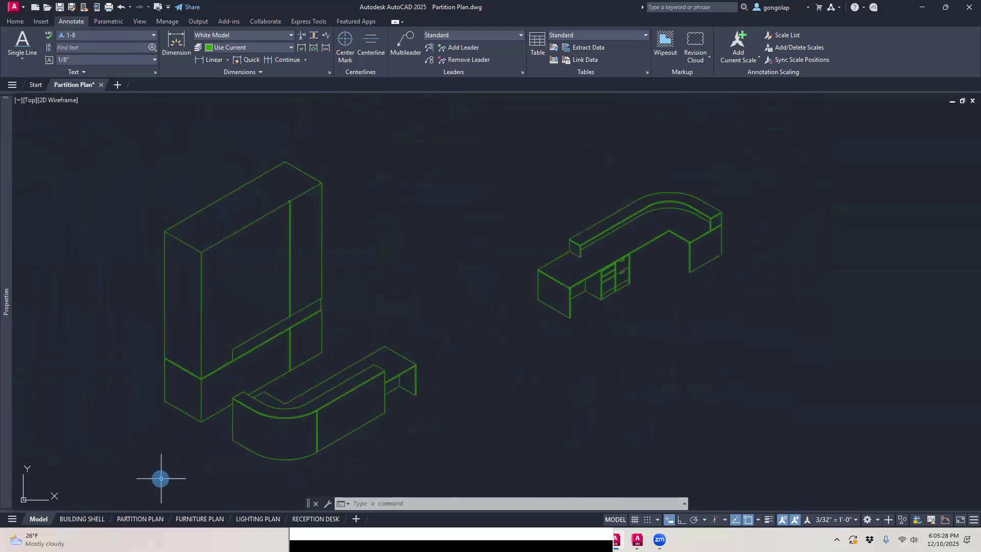
Step: Switch to the RECEPTION DESK layout and bring its two isometric viewports into view
{"action": "mouse_move", "coordinate": [314, 521]}
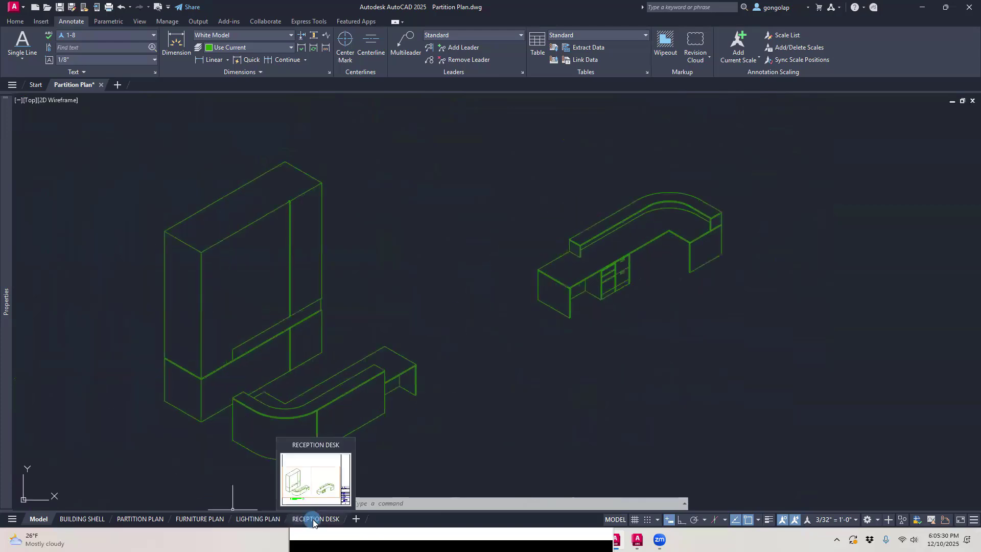
{"action": "left_click", "coordinate": [313, 520]}
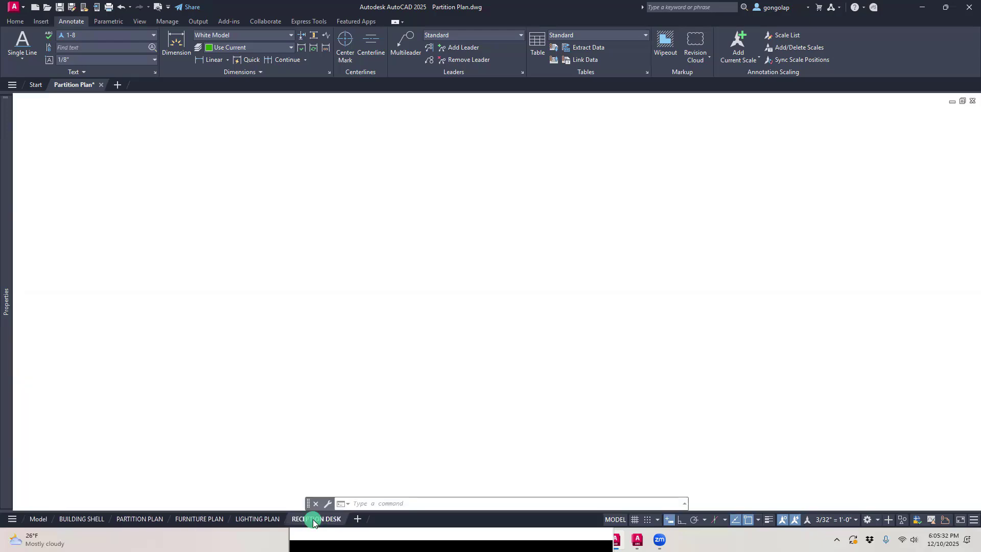
{"action": "scroll", "coordinate": [473, 316], "scroll_direction": "up", "scroll_amount": 2}
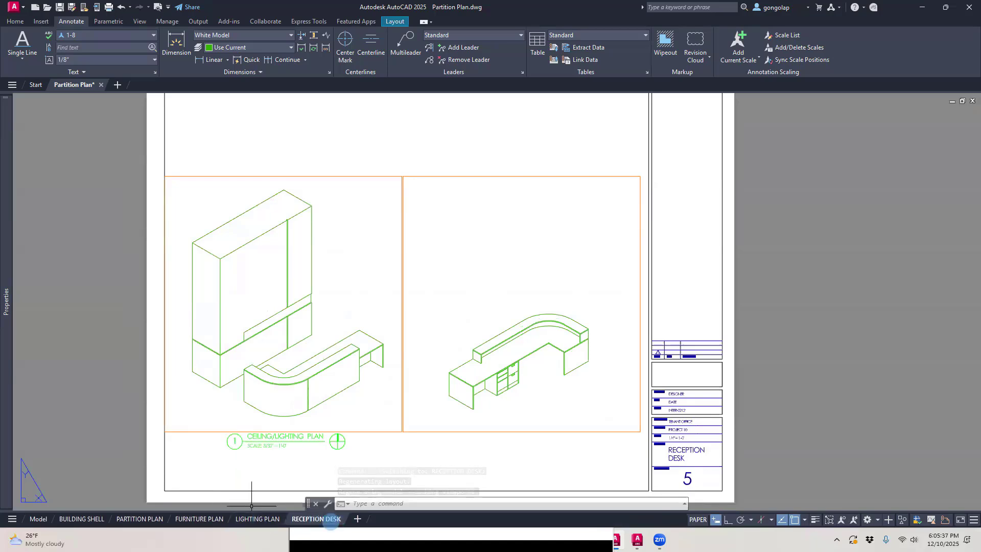
{"action": "middle_click_drag", "start_coordinate": [484, 305], "coordinate": [491, 285]}
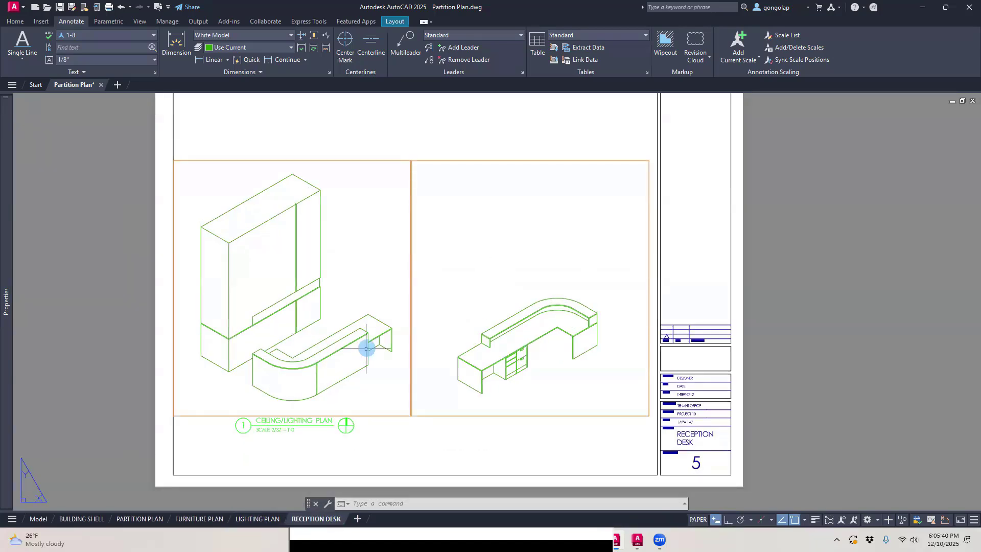
{"action": "scroll", "coordinate": [256, 365], "scroll_direction": "up", "scroll_amount": 2}
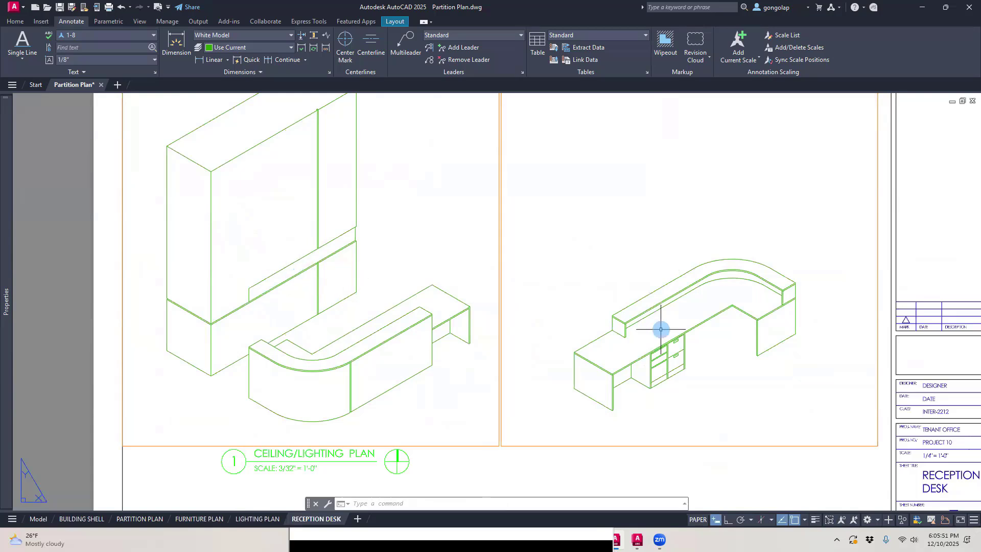
Step: Select the viewport framing the front isometric view of the desk and check its scale against the sheet
{"action": "left_click", "coordinate": [481, 445]}
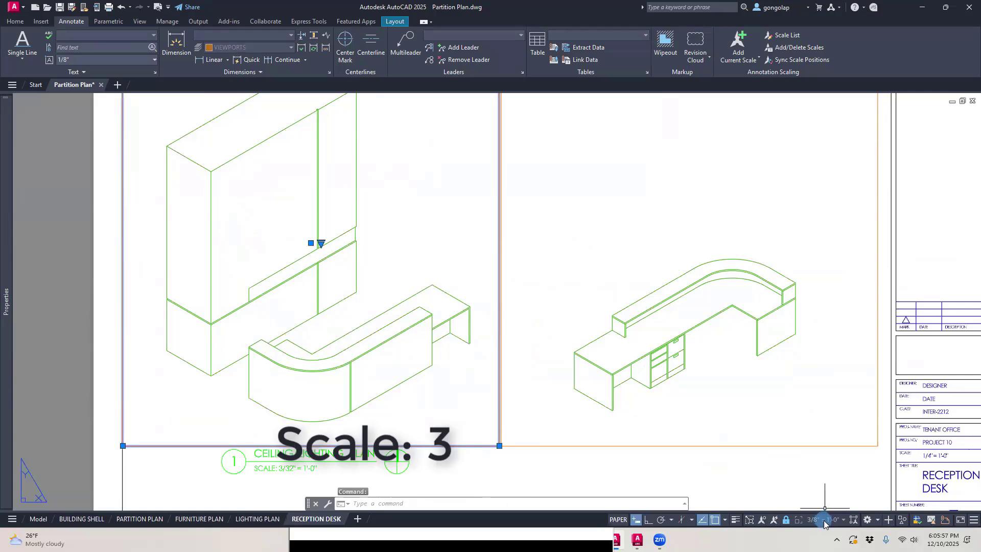
{"action": "scroll", "coordinate": [526, 411], "scroll_direction": "down", "scroll_amount": 2}
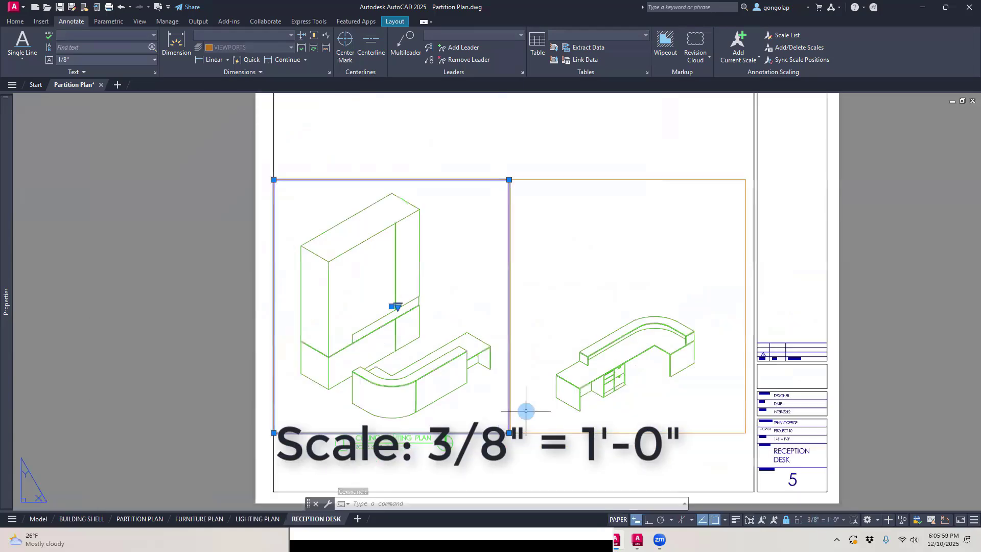
{"action": "scroll", "coordinate": [525, 411], "scroll_direction": "up", "scroll_amount": 2}
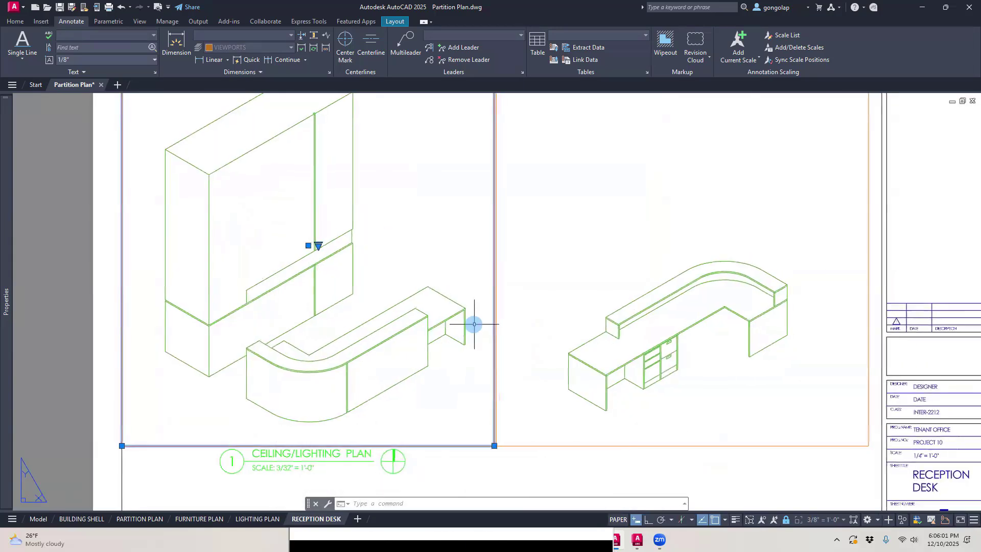
{"action": "scroll", "coordinate": [548, 285], "scroll_direction": "down", "scroll_amount": 2}
{"action": "middle_click_drag", "start_coordinate": [581, 201], "coordinate": [574, 261]}
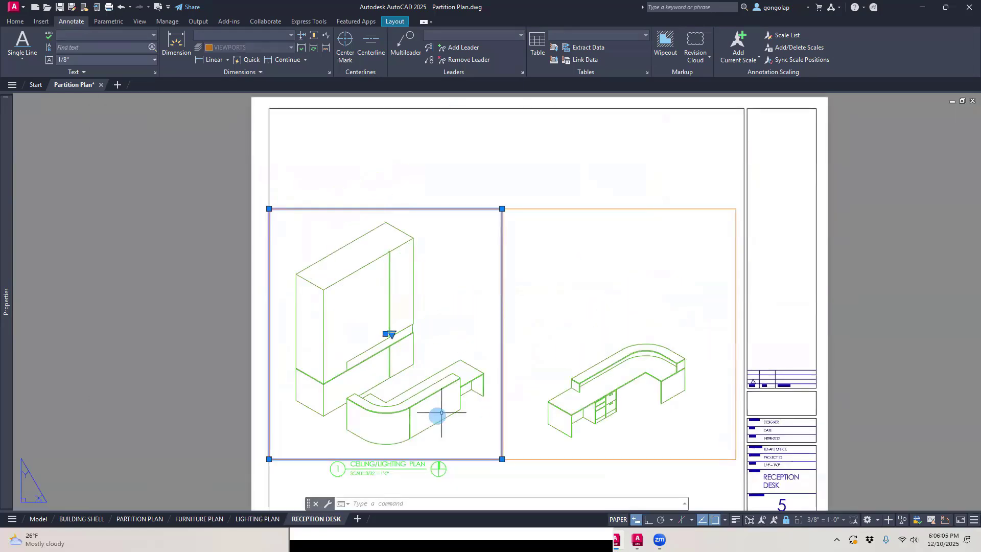
{"action": "scroll", "coordinate": [437, 415], "scroll_direction": "up", "scroll_amount": 2}
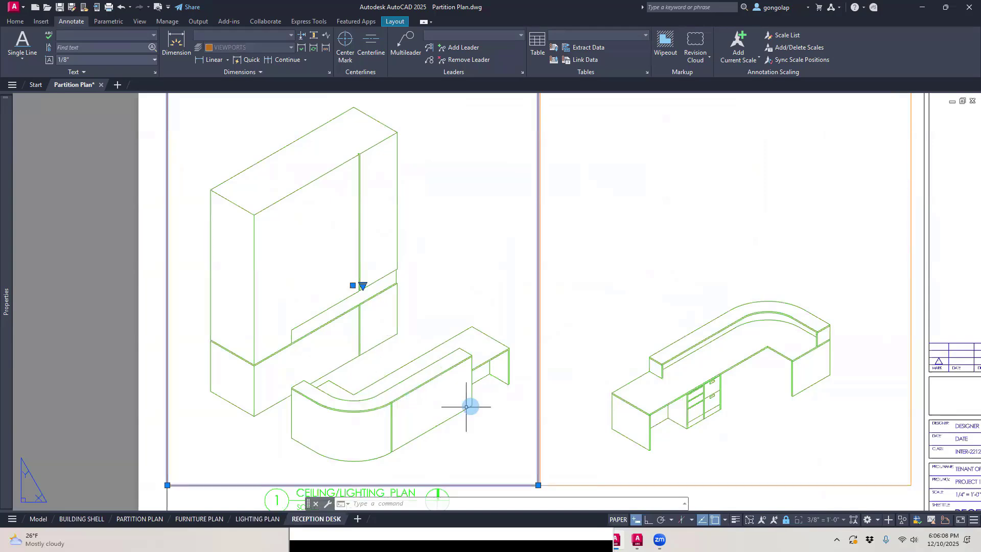
{"action": "scroll", "coordinate": [594, 401], "scroll_direction": "down", "scroll_amount": 2}
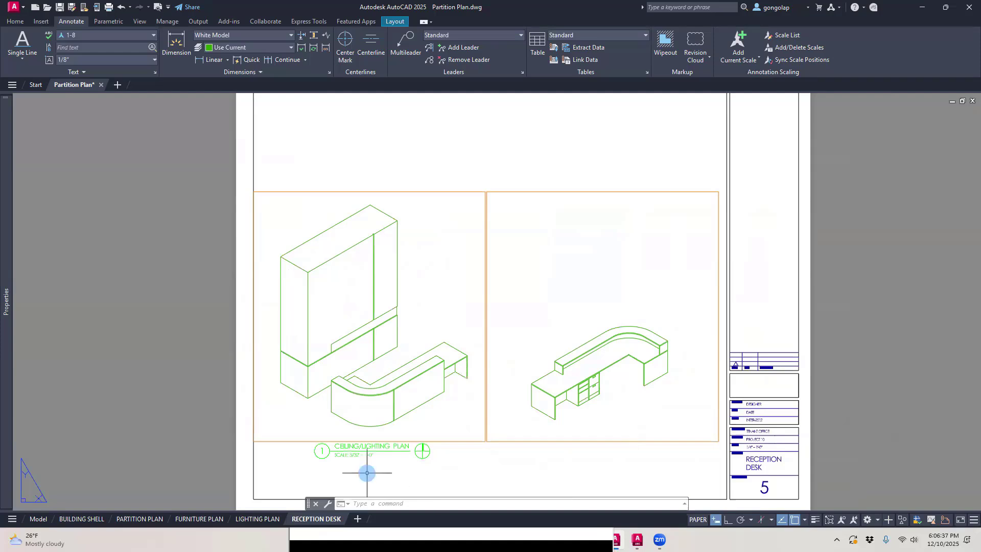
Step: Change the drawing name in the title block under the front isometric view to RECEPTION DESK - FRONT VIEW
{"action": "scroll", "coordinate": [367, 465], "scroll_direction": "up", "scroll_amount": 4}
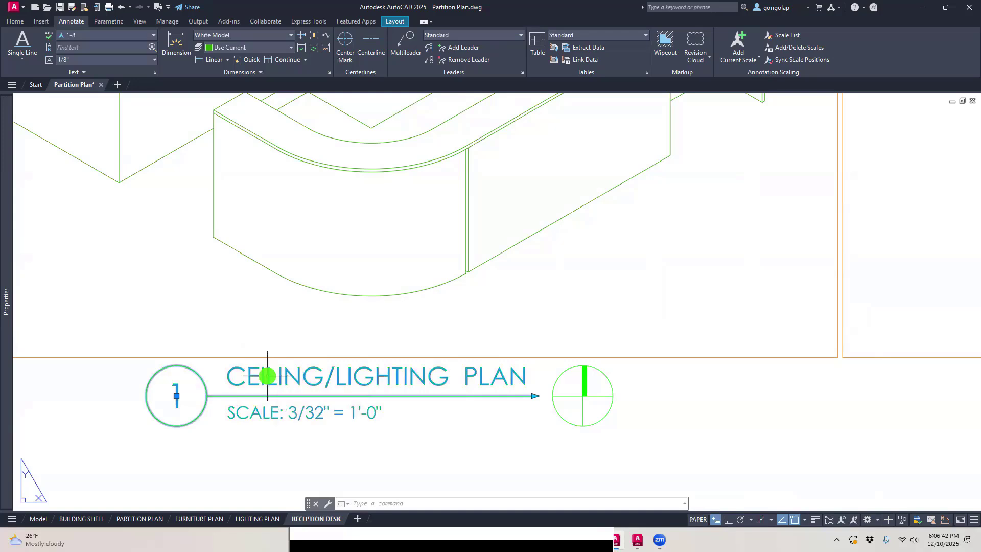
{"action": "double_click", "coordinate": [272, 380]}
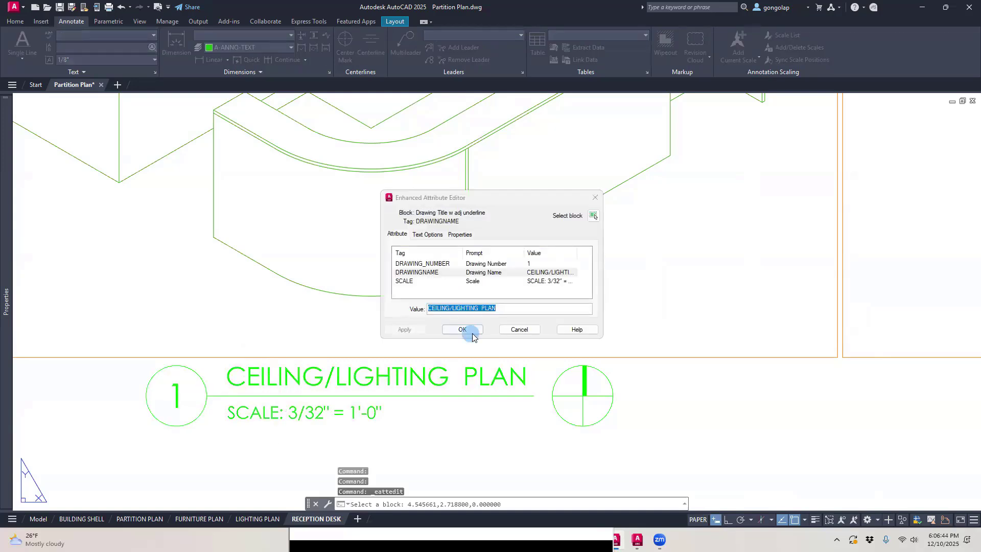
{"action": "left_click", "coordinate": [509, 305]}
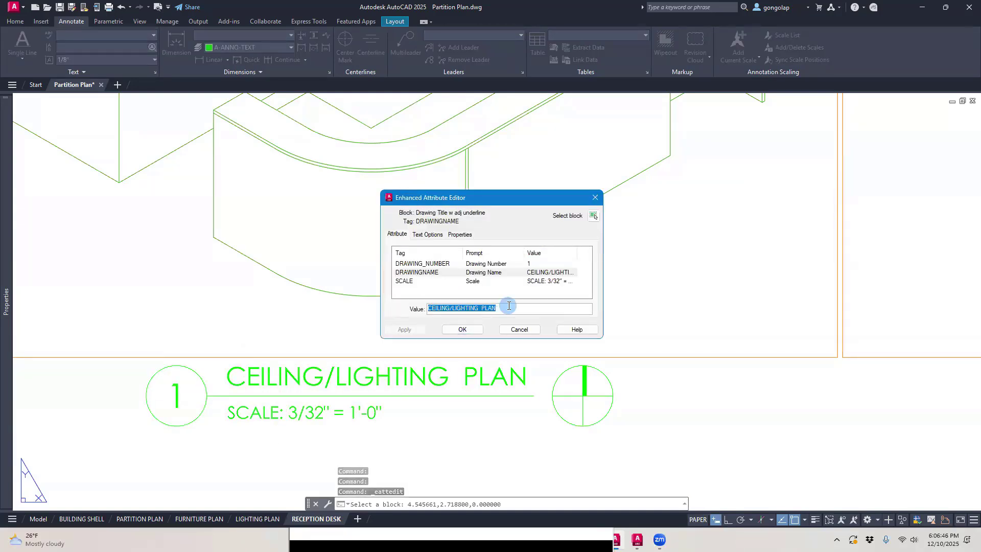
{"action": "type", "text": "RECEPTION"}
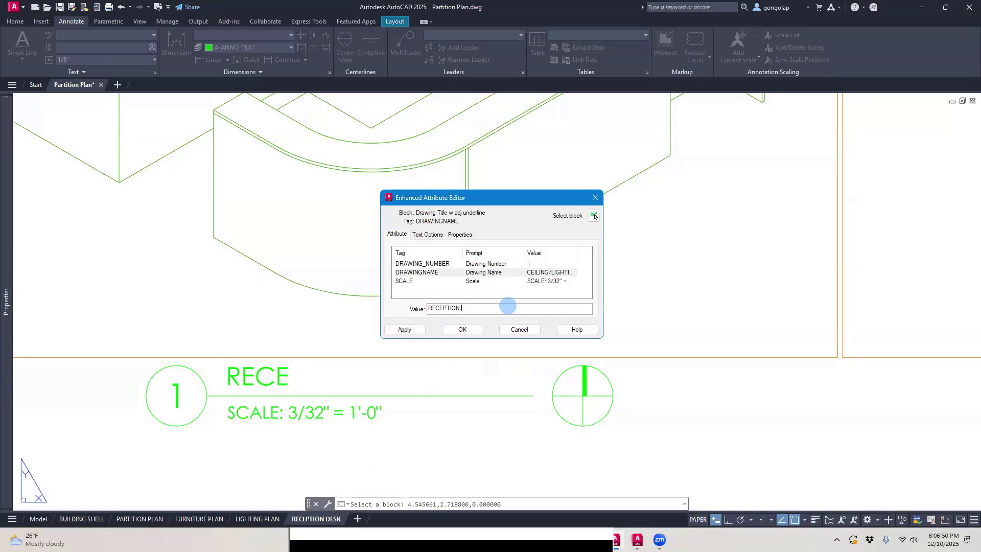
{"action": "type", "text": " DESK - FRONT V"}
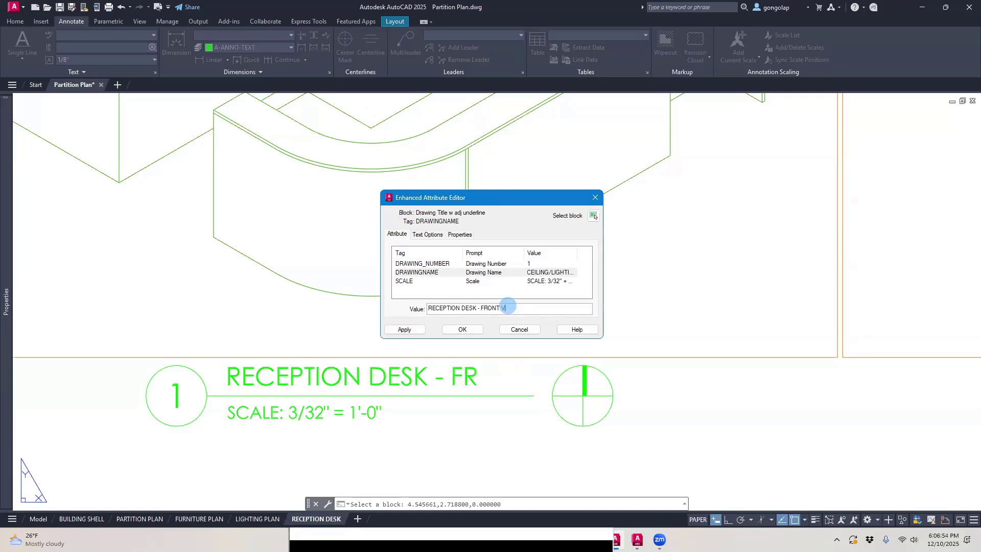
{"action": "type", "text": "IEW"}
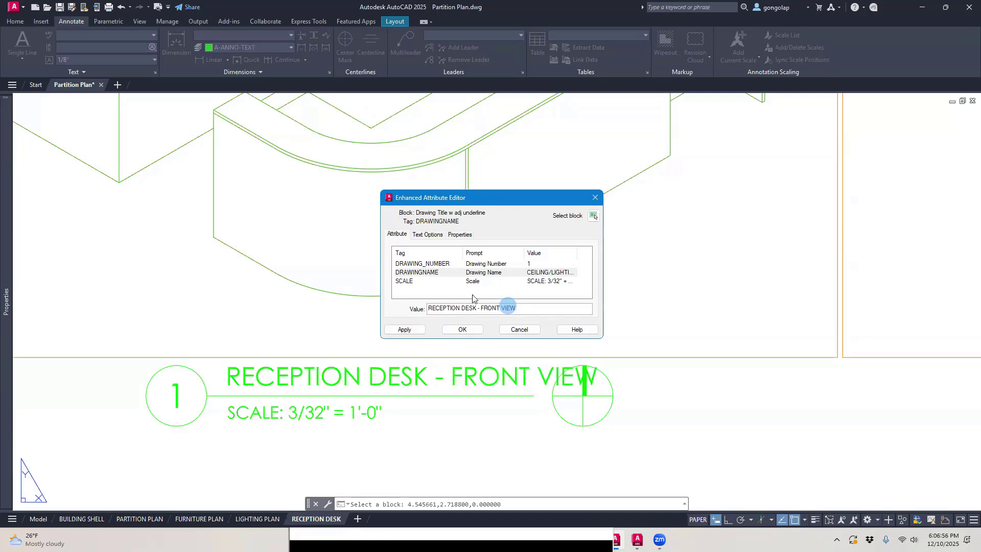
Step: Set the drawing title's scale attribute to SCALE: 3/8" = 1'-0" and apply the attribute edits
{"action": "left_click", "coordinate": [422, 281]}
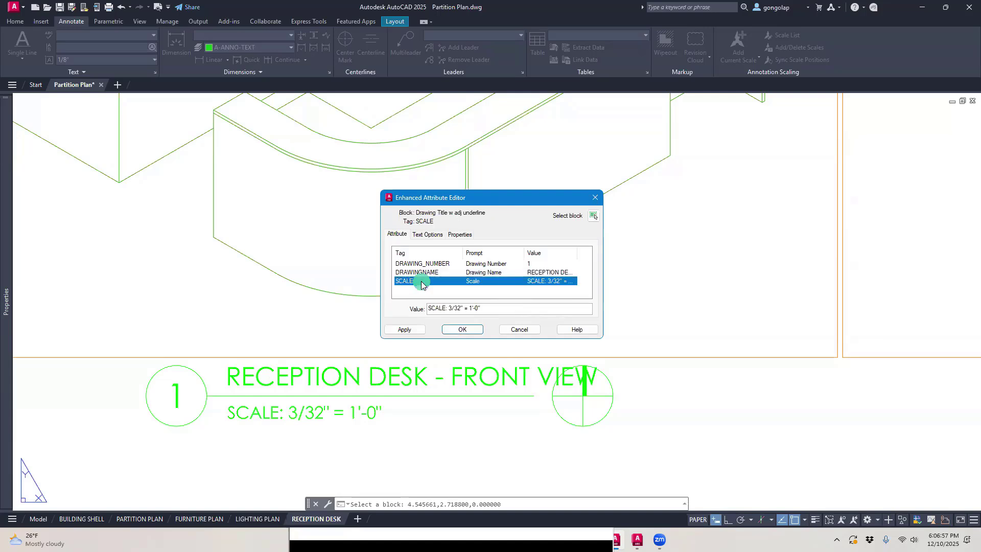
{"action": "left_click", "coordinate": [462, 310]}
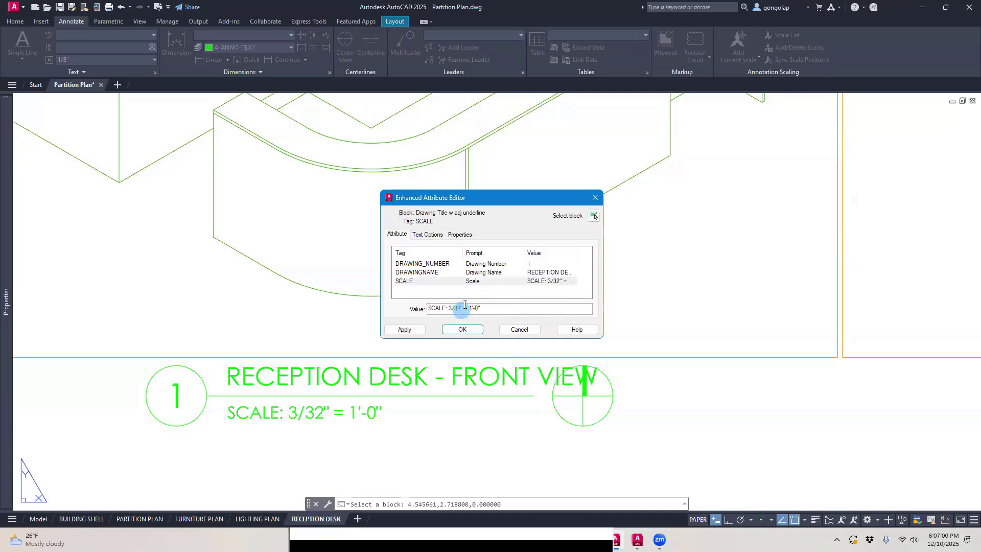
{"action": "type", "text": "8"}
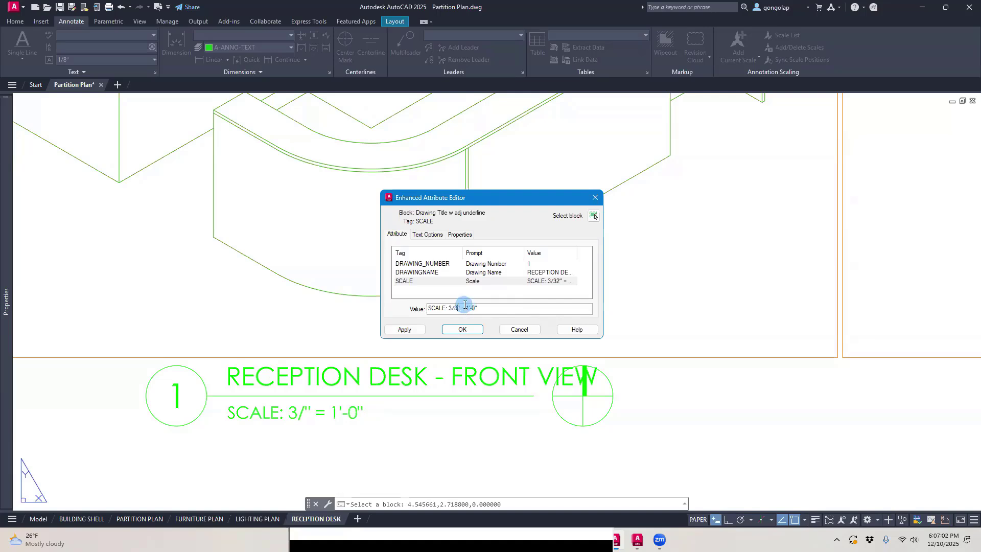
{"action": "left_click", "coordinate": [462, 330]}
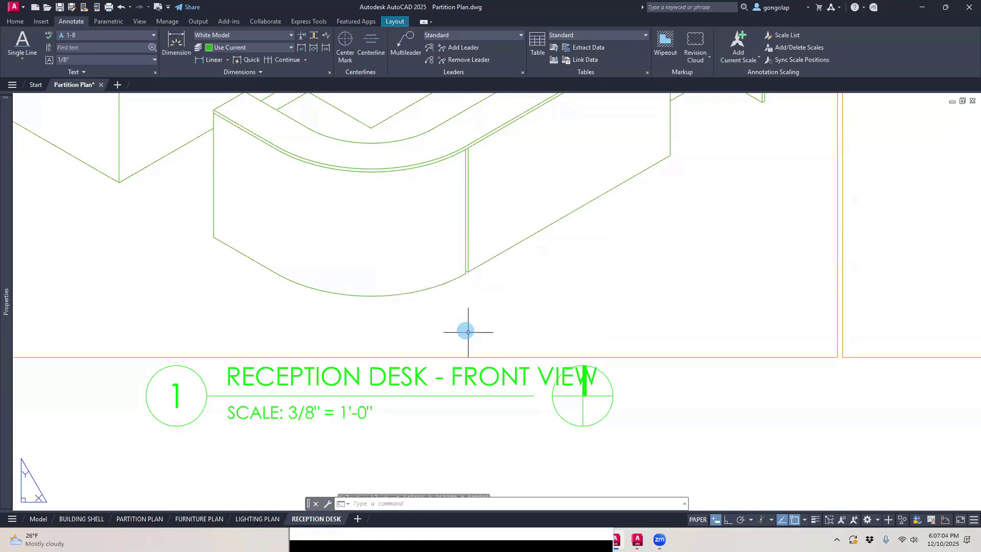
{"action": "type", "text": "m"}
{"action": "key", "text": "Return"}
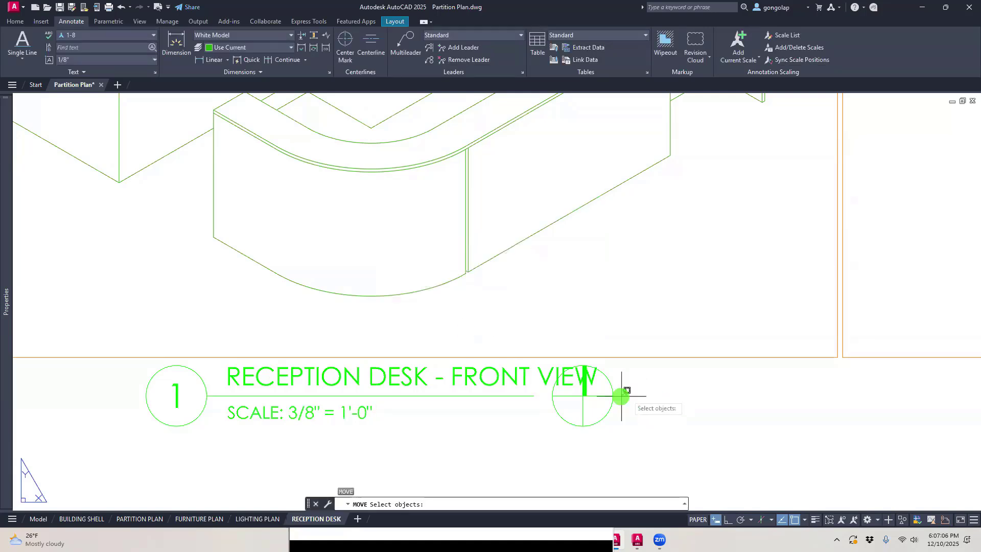
{"action": "left_click", "coordinate": [620, 396]}
{"action": "left_click", "coordinate": [594, 413]}
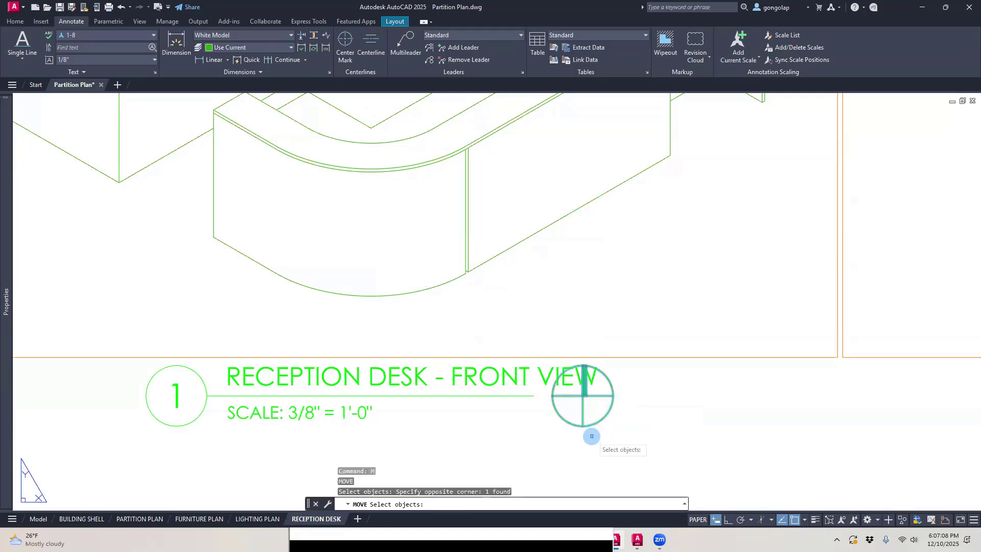
{"action": "key", "text": "Escape"}
Step: Move the north arrow from the front view's drawing title to the empty sheet area above the back view viewport
{"action": "key", "text": "Return"}
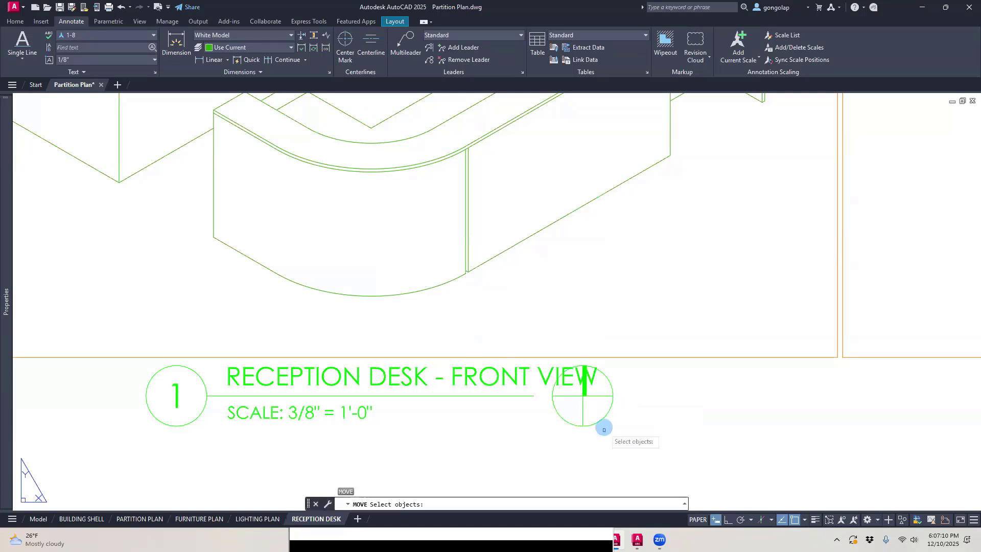
{"action": "left_click", "coordinate": [604, 418]}
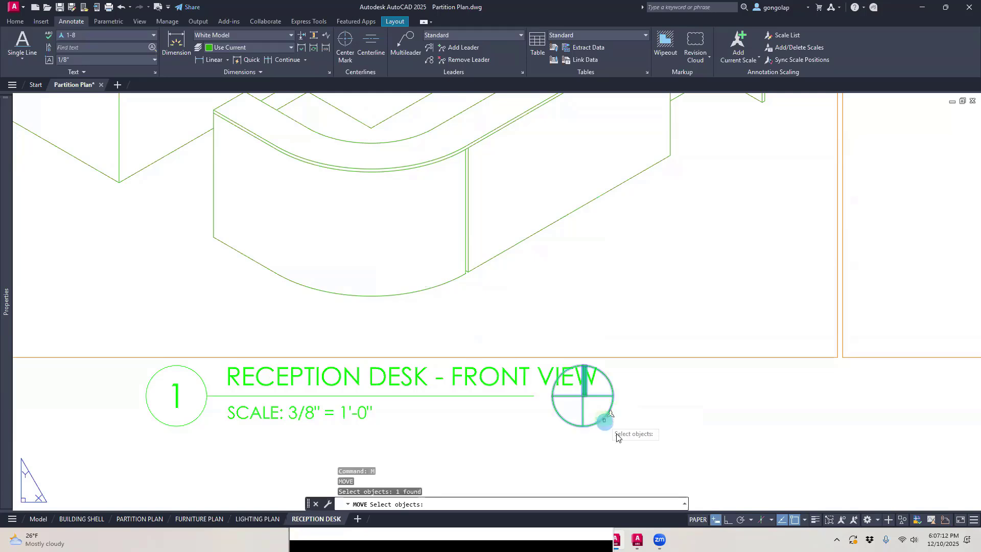
{"action": "key", "text": "Return"}
{"action": "left_click", "coordinate": [615, 431]}
{"action": "scroll", "coordinate": [616, 431], "scroll_direction": "down", "scroll_amount": 6}
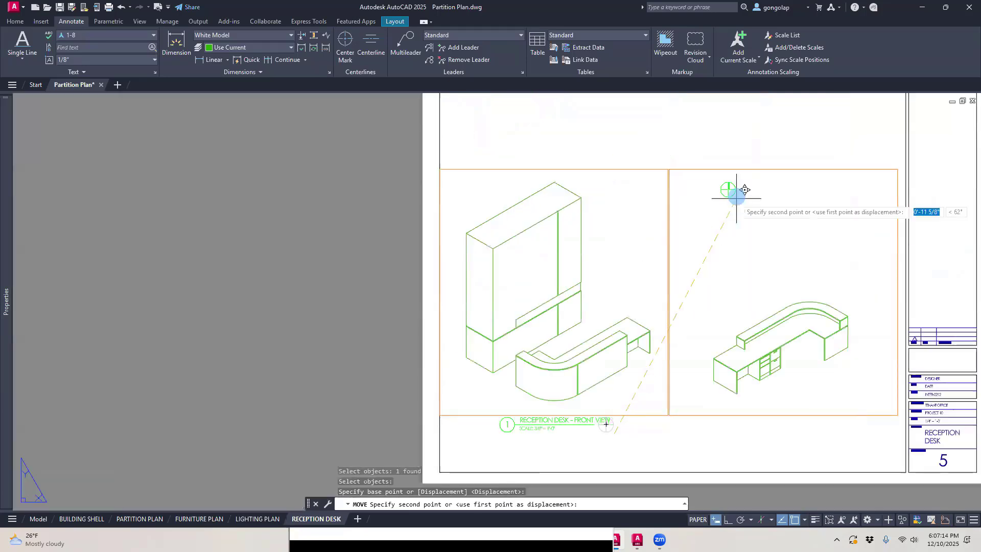
{"action": "left_click", "coordinate": [772, 150]}
{"action": "middle_click_drag", "start_coordinate": [731, 164], "coordinate": [703, 196]}
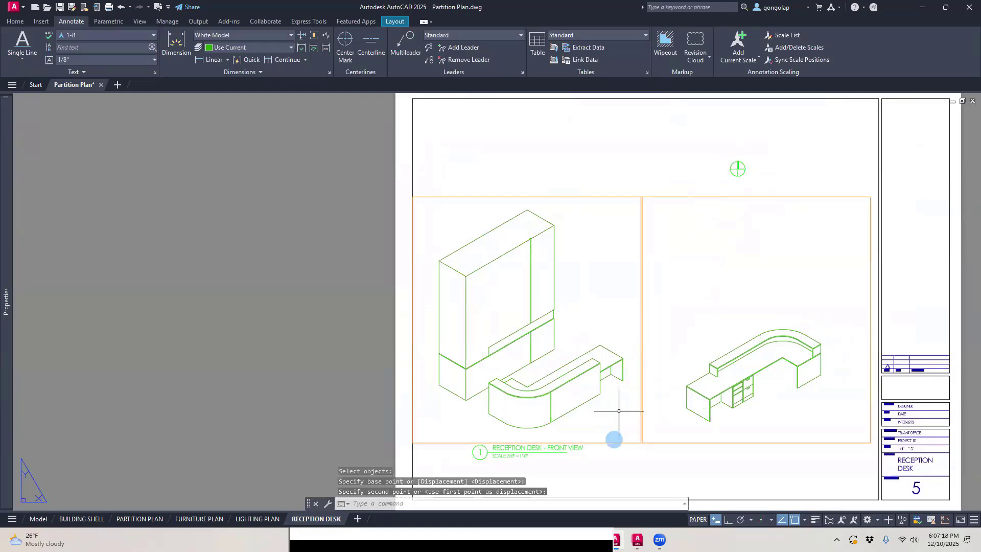
Step: Stretch the front view title's underline horizontally to just past the end of the drawing name
{"action": "scroll", "coordinate": [572, 452], "scroll_direction": "up", "scroll_amount": 8}
{"action": "scroll", "coordinate": [495, 396], "scroll_direction": "down", "scroll_amount": 2}
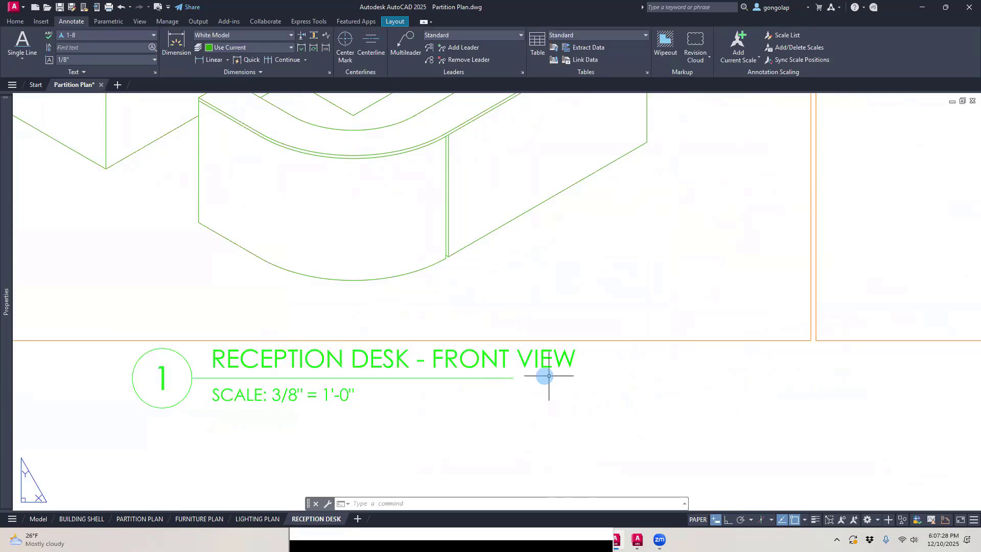
{"action": "left_click", "coordinate": [505, 378]}
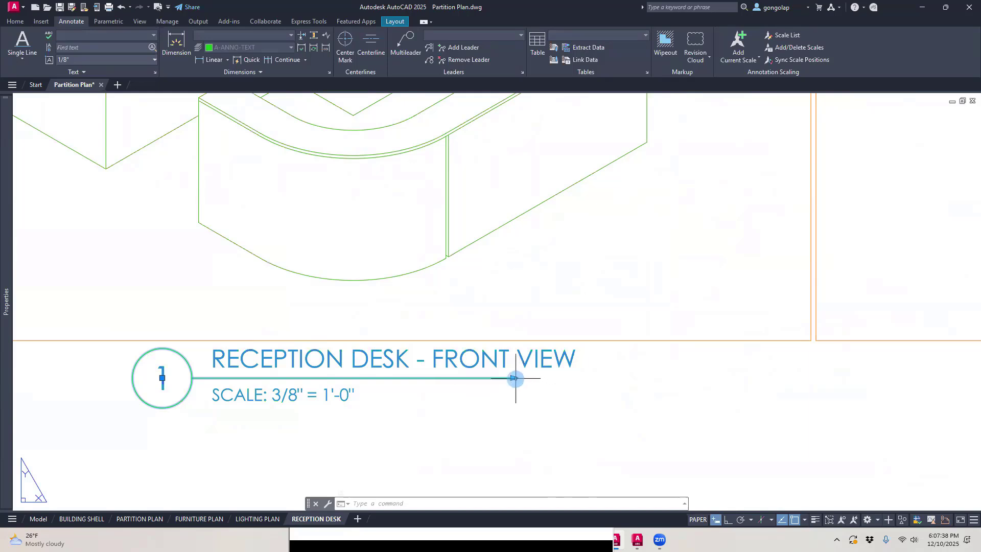
{"action": "left_click", "coordinate": [513, 377]}
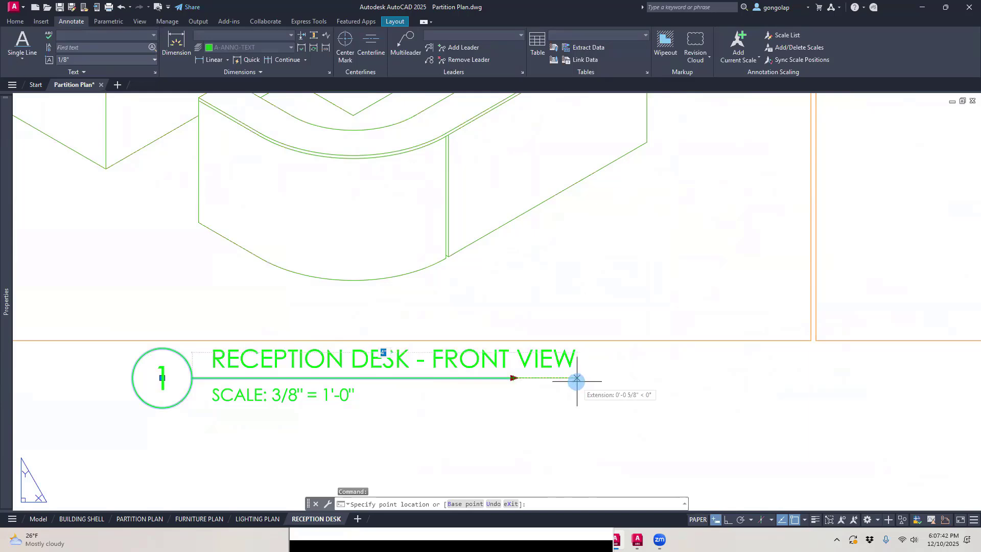
{"action": "left_click", "coordinate": [580, 382]}
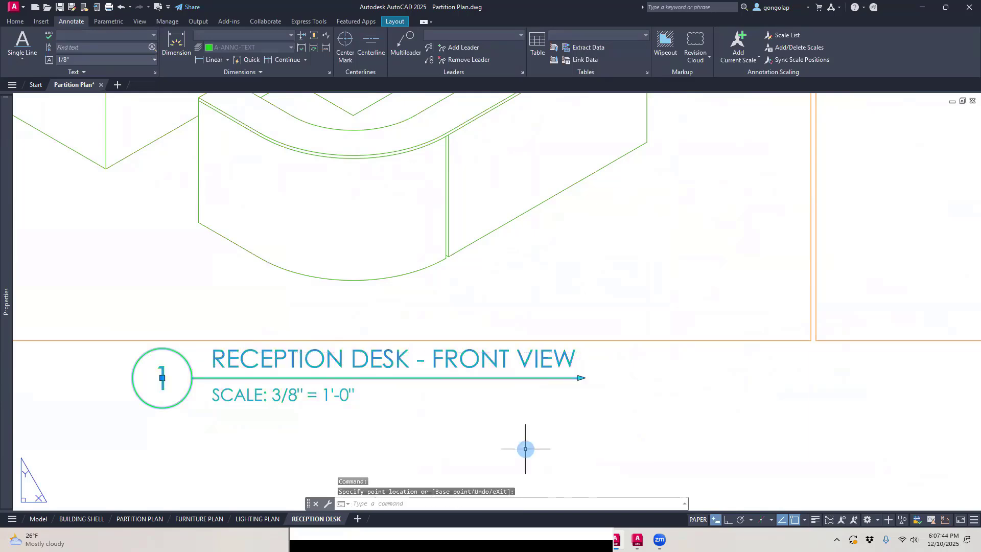
{"action": "key", "text": "Escape"}
{"action": "scroll", "coordinate": [351, 454], "scroll_direction": "down", "scroll_amount": 4}
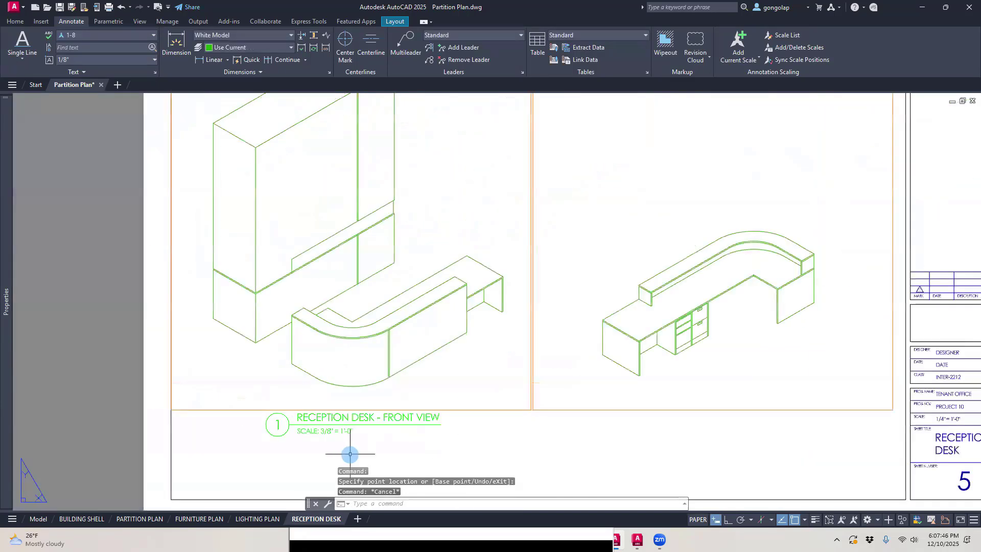
Step: Copy the front view's drawing title straight across, with Ortho on, to beneath the back view viewport
{"action": "type", "text": "co"}
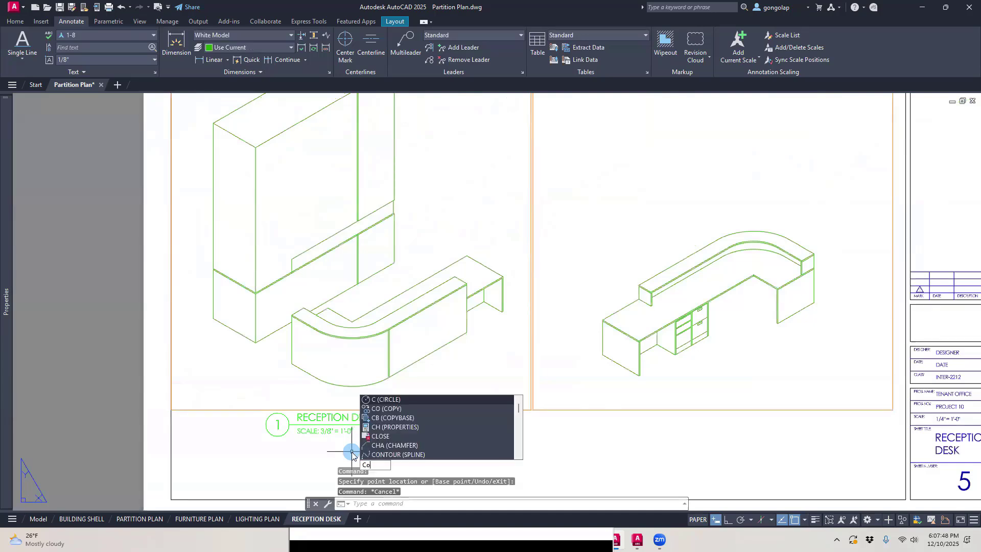
{"action": "key", "text": "Return"}
{"action": "left_click", "coordinate": [360, 446]}
{"action": "left_click", "coordinate": [295, 415]}
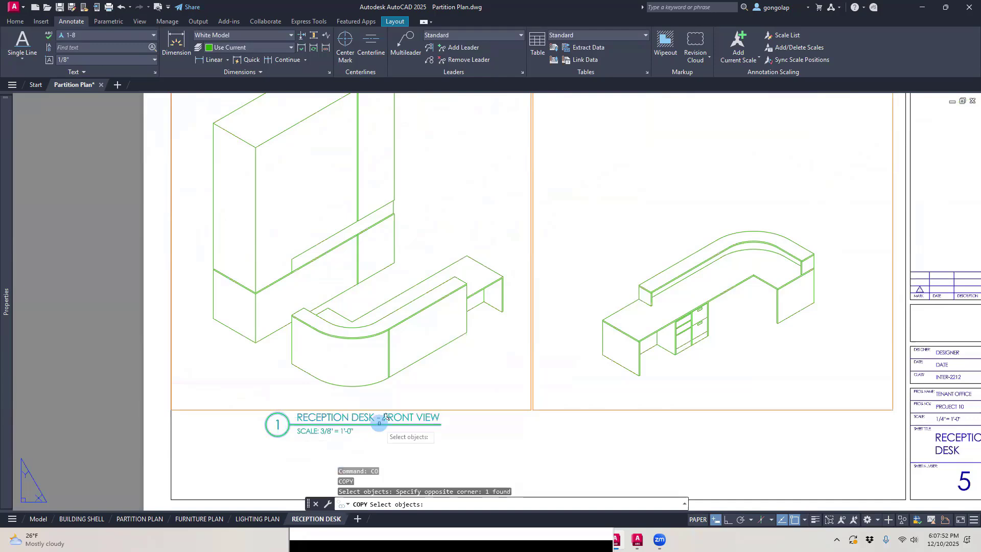
{"action": "key", "text": "Return"}
{"action": "left_click", "coordinate": [384, 443]}
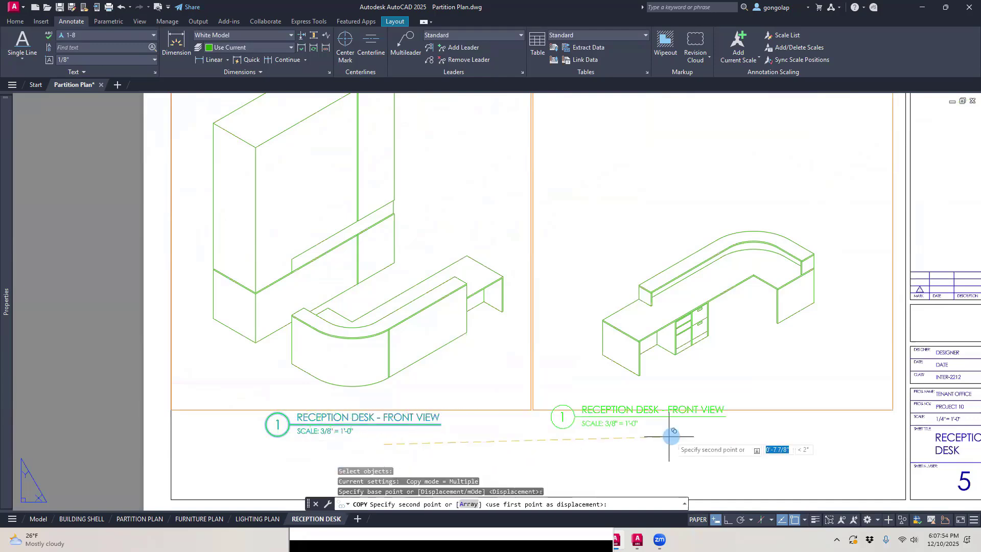
{"action": "key", "text": "F8"}
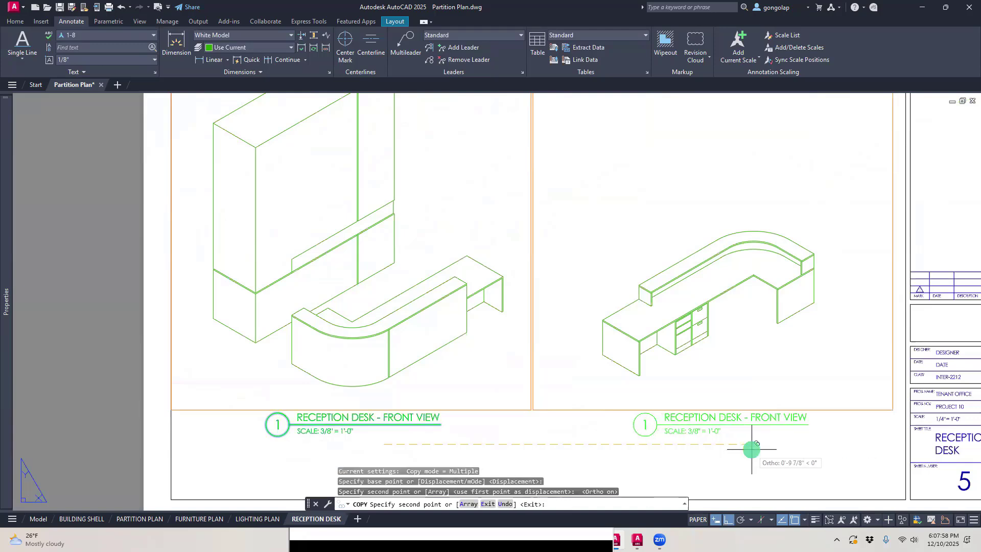
{"action": "left_click", "coordinate": [751, 449]}
{"action": "scroll", "coordinate": [631, 425], "scroll_direction": "up", "scroll_amount": 3}
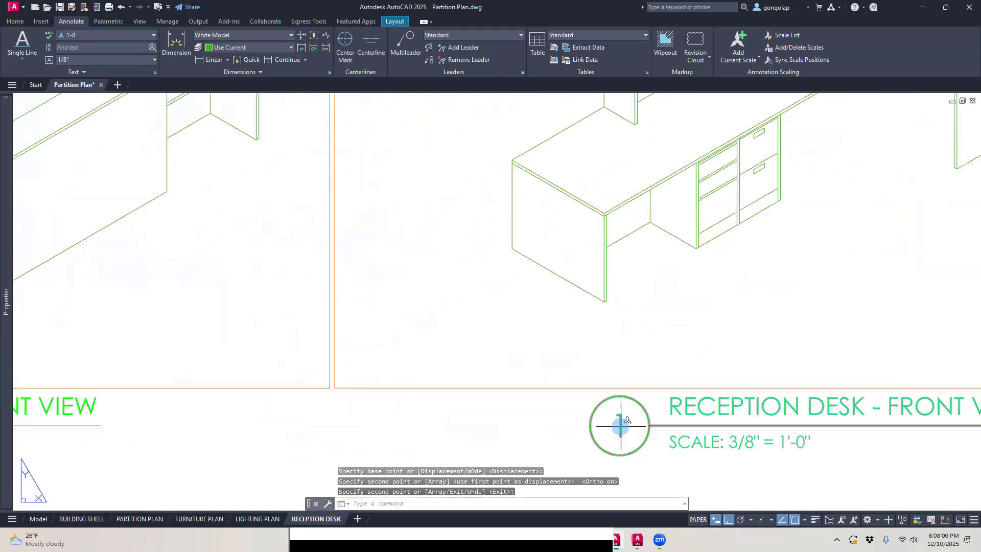
{"action": "key", "text": "Return"}
Step: Set the copied title's drawing number to 2 and its drawing name to RECEPTION DESK - BACK VIEW
{"action": "double_click", "coordinate": [621, 427]}
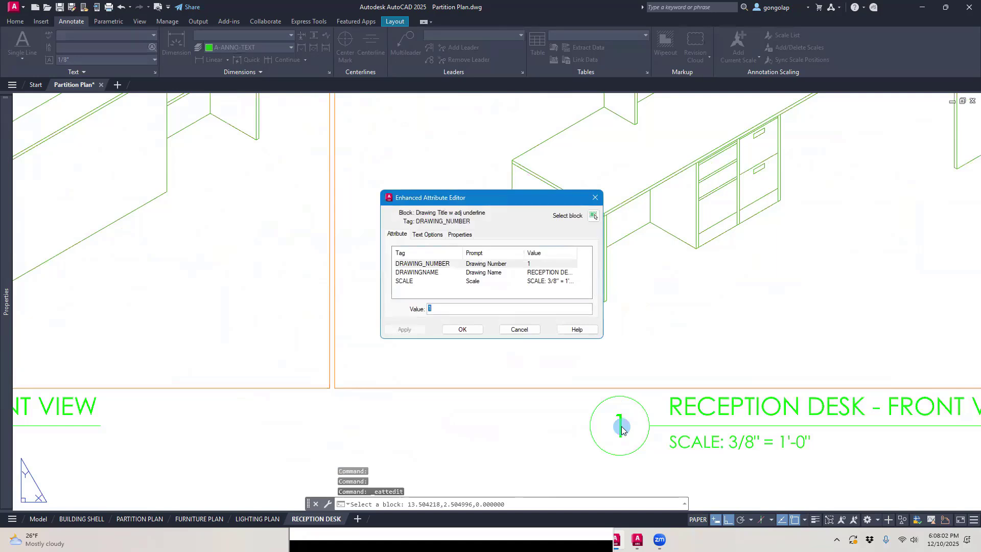
{"action": "left_click", "coordinate": [497, 272]}
{"action": "left_click", "coordinate": [495, 309]}
{"action": "double_click", "coordinate": [492, 308]}
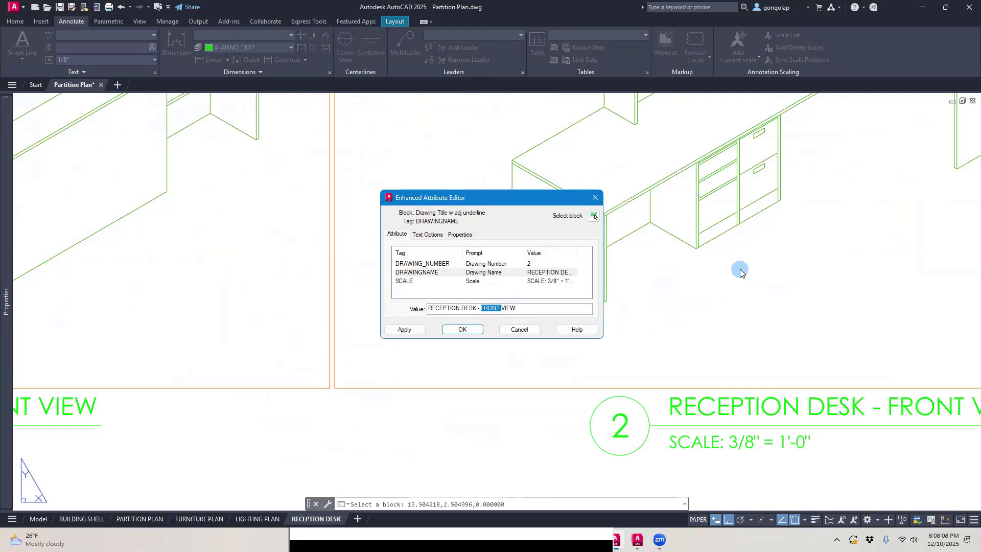
{"action": "type", "text": "BACK"}
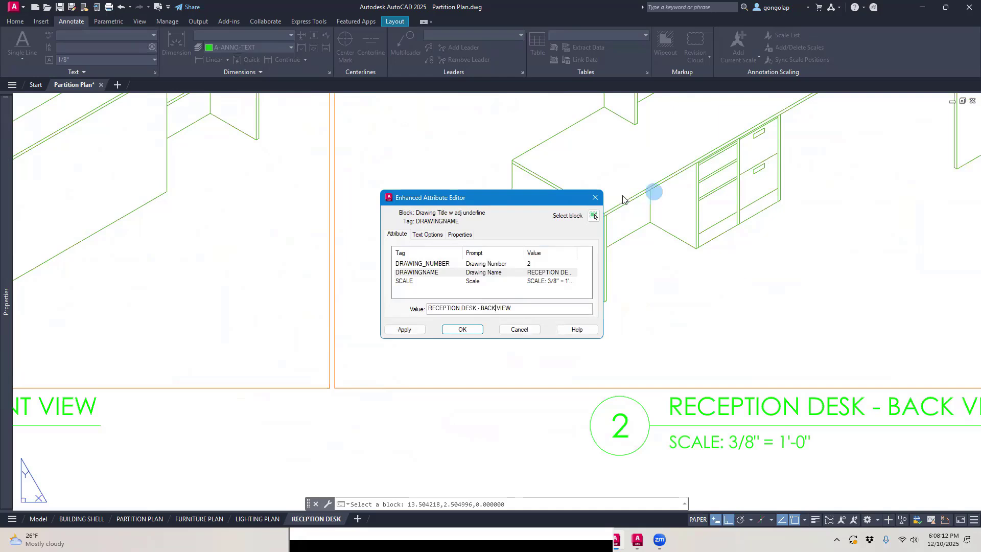
{"action": "left_click", "coordinate": [462, 330]}
{"action": "scroll", "coordinate": [495, 393], "scroll_direction": "down", "scroll_amount": 6}
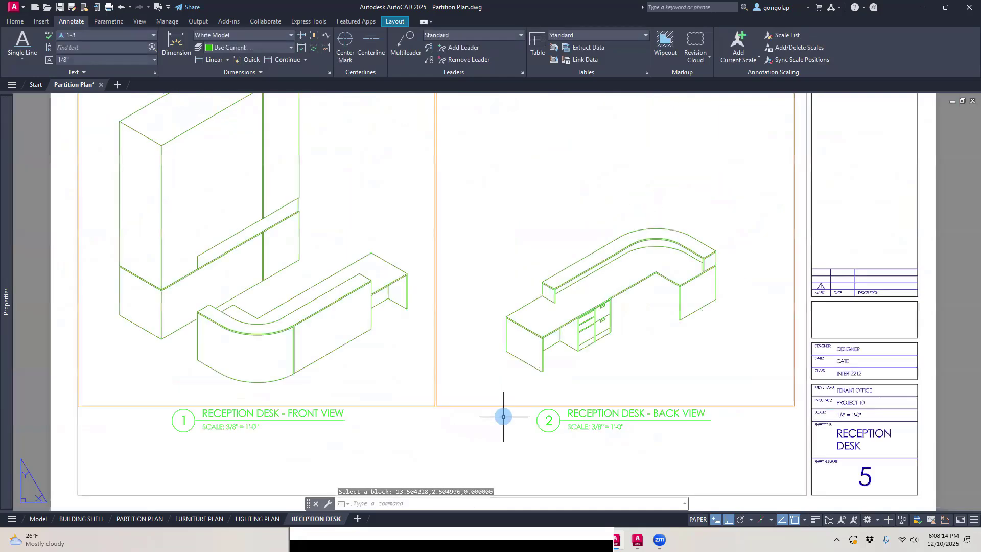
Step: Move the north arrow horizontally into the empty upper part of the sheet's title block strip
{"action": "middle_click_drag", "start_coordinate": [500, 196], "coordinate": [513, 263]}
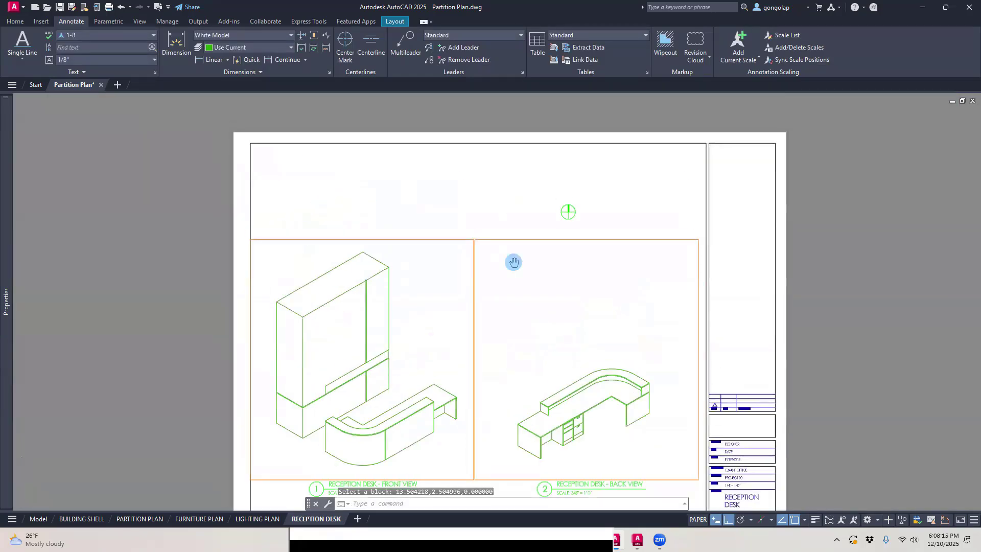
{"action": "type", "text": "m"}
{"action": "key", "text": "Return"}
{"action": "left_click", "coordinate": [583, 209]}
{"action": "left_click", "coordinate": [568, 215]}
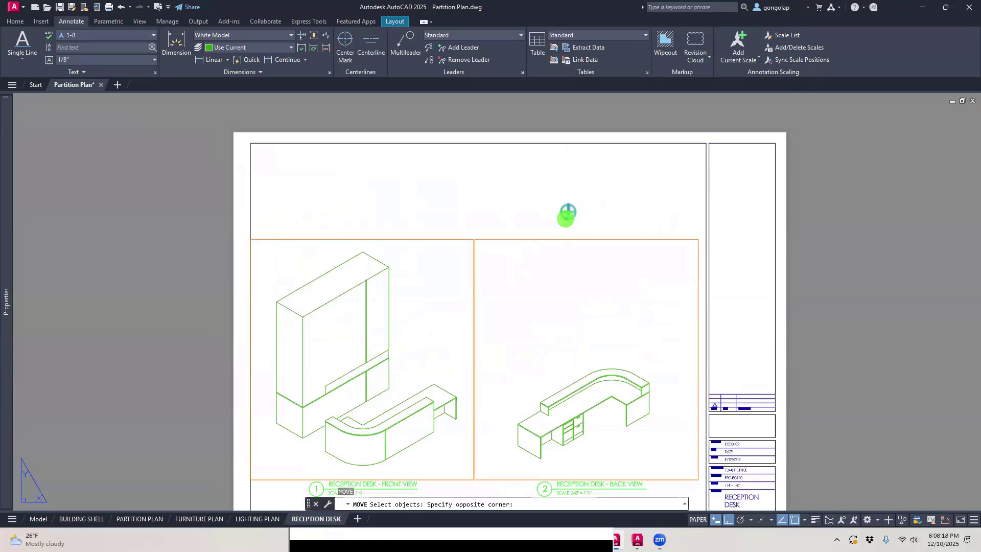
{"action": "key", "text": "Return"}
{"action": "left_click", "coordinate": [555, 181]}
{"action": "left_click", "coordinate": [716, 183]}
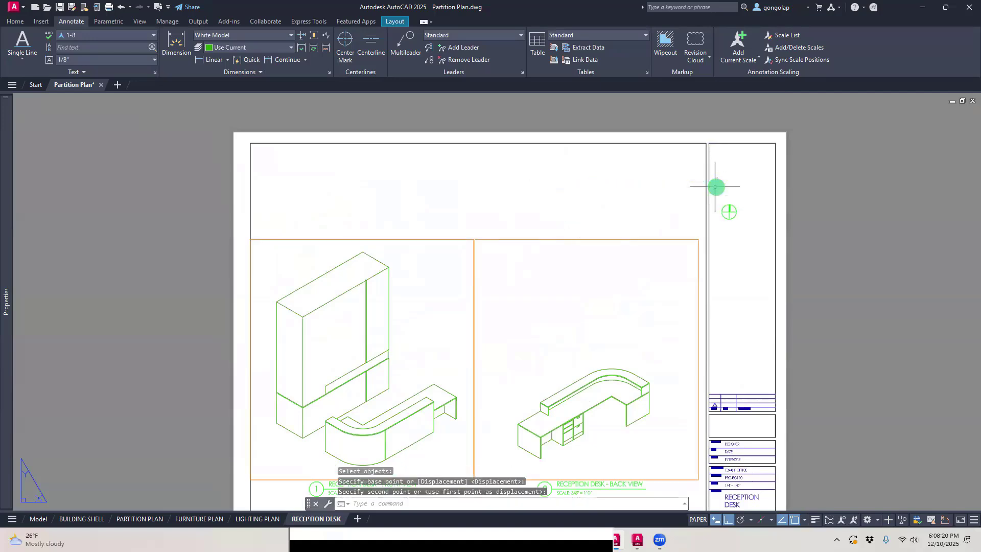
Step: Create a rectangular viewport, about 9" by 8", in the sheet's upper area, overlapping the top of the back view viewport
{"action": "left_click", "coordinate": [400, 24]}
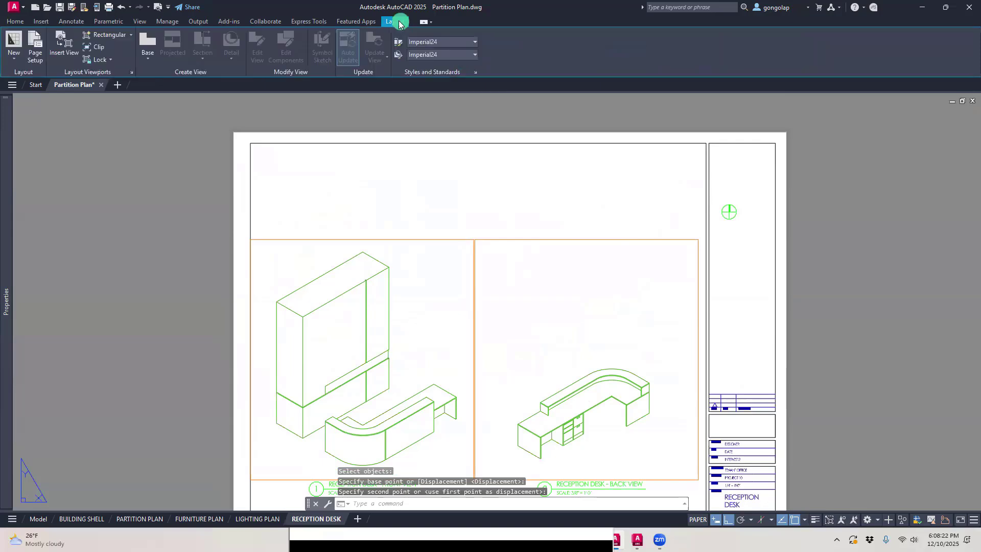
{"action": "left_click", "coordinate": [105, 34]}
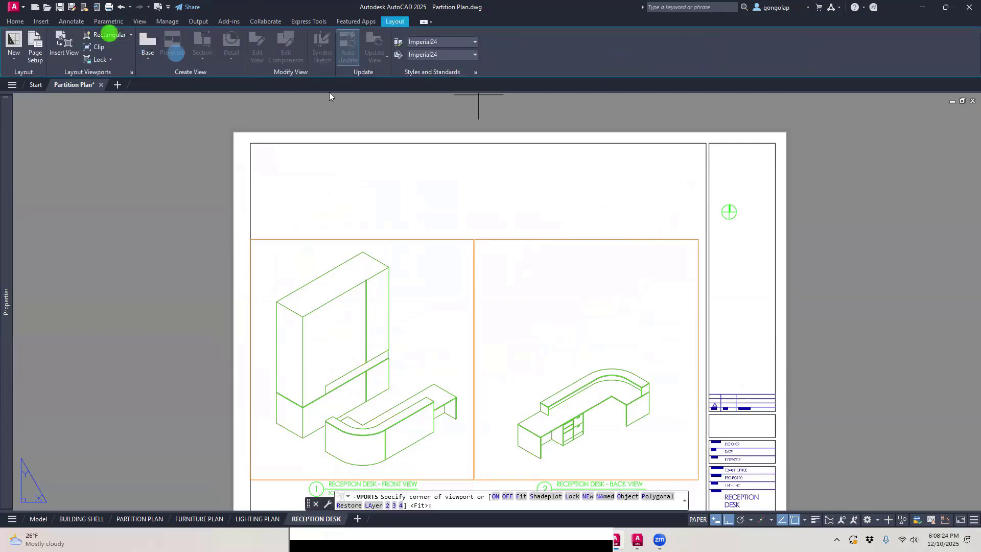
{"action": "left_click", "coordinate": [482, 151]}
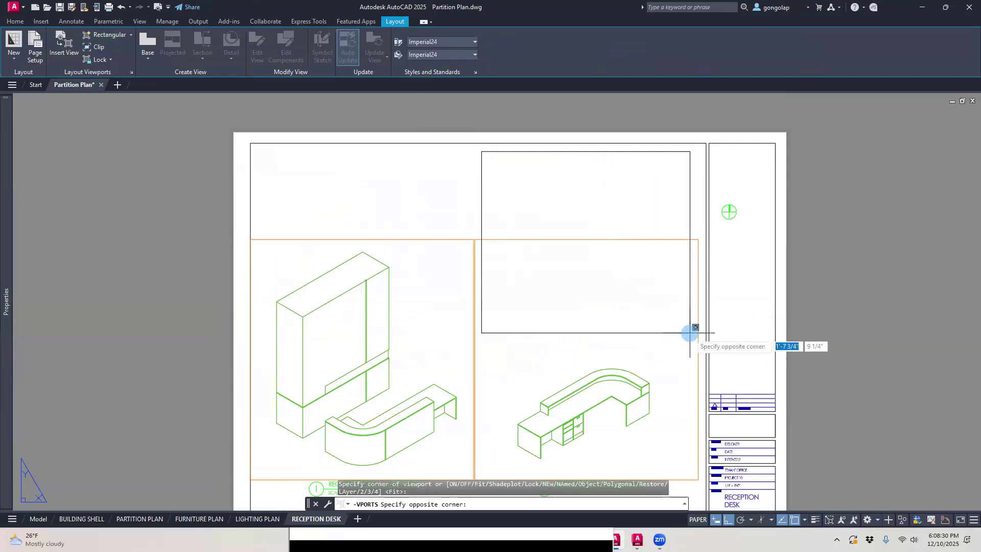
{"action": "left_click", "coordinate": [689, 333]}
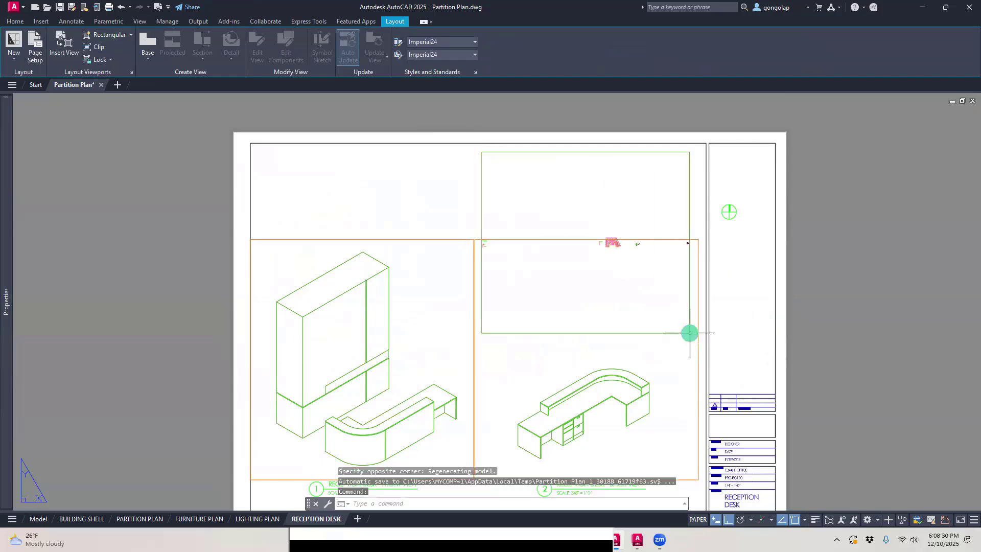
Step: Resize the back view viewport so its top edge sits just below the new viewport and its outer side meets the sheet border
{"action": "left_click", "coordinate": [699, 259]}
{"action": "left_click", "coordinate": [698, 238]}
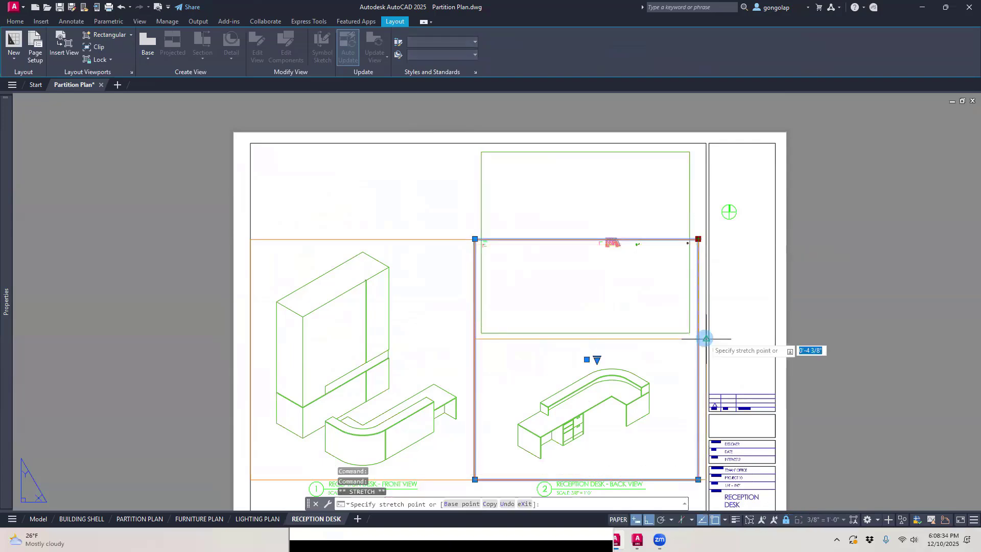
{"action": "left_click", "coordinate": [704, 338]}
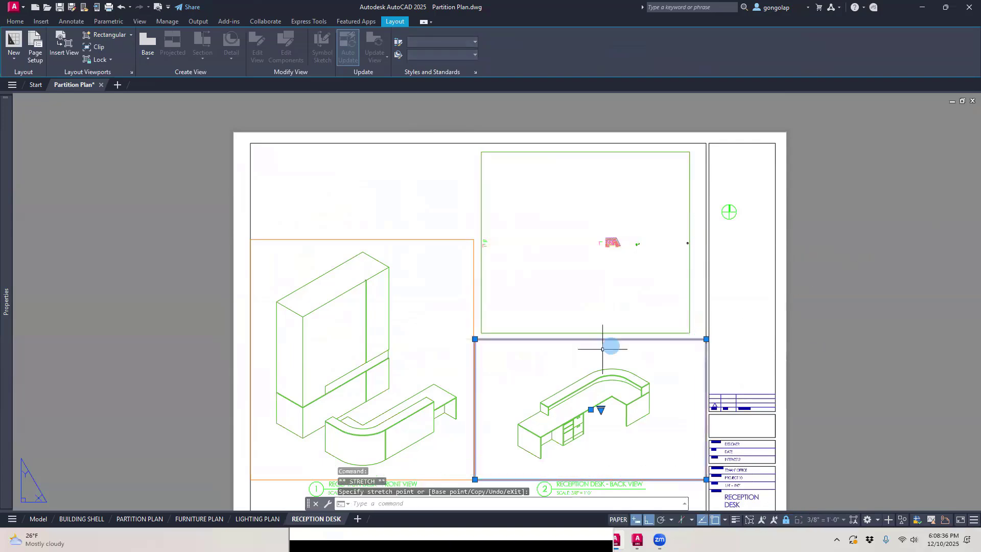
{"action": "key", "text": "Escape"}
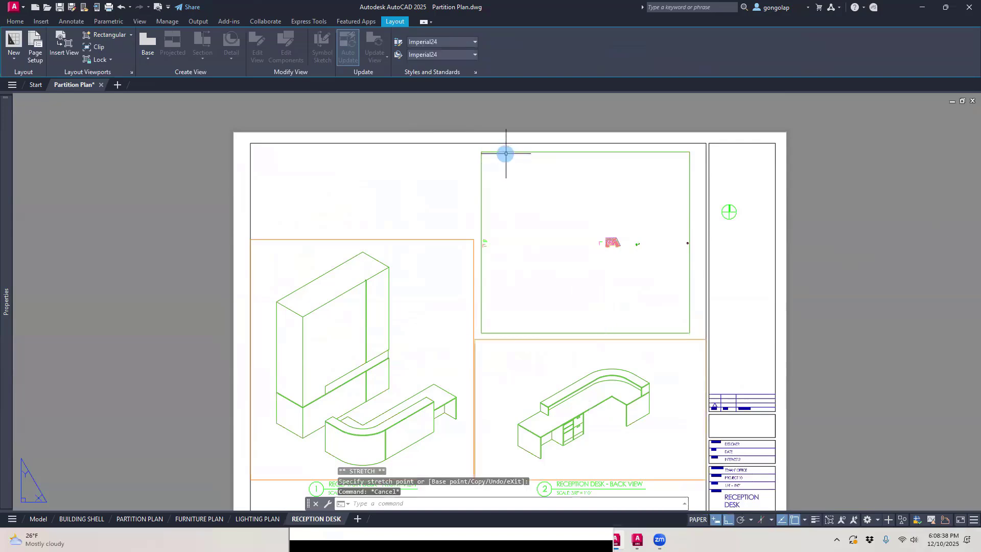
Step: Try to assign the new viewport to the VIEWPORTS layer
{"action": "left_click", "coordinate": [505, 152]}
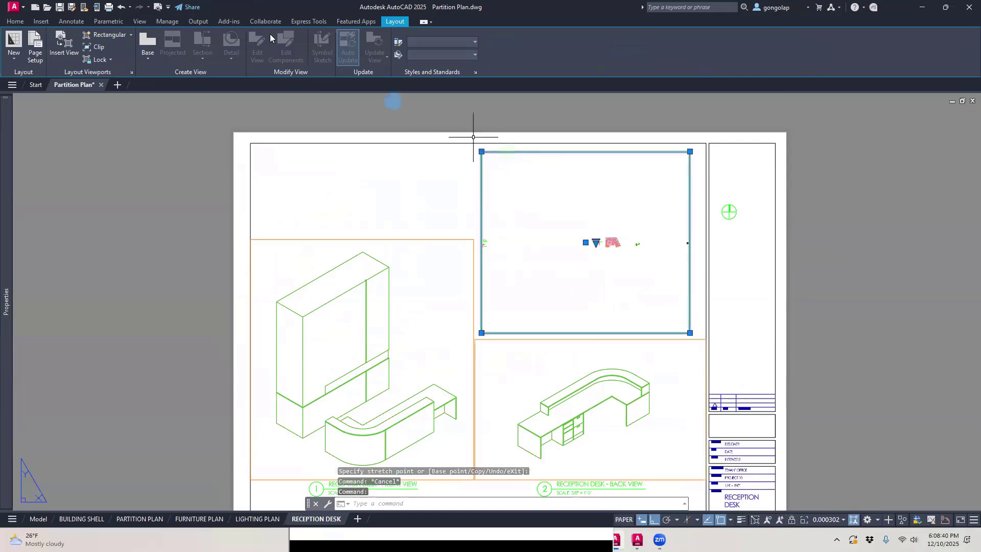
{"action": "left_click", "coordinate": [25, 25]}
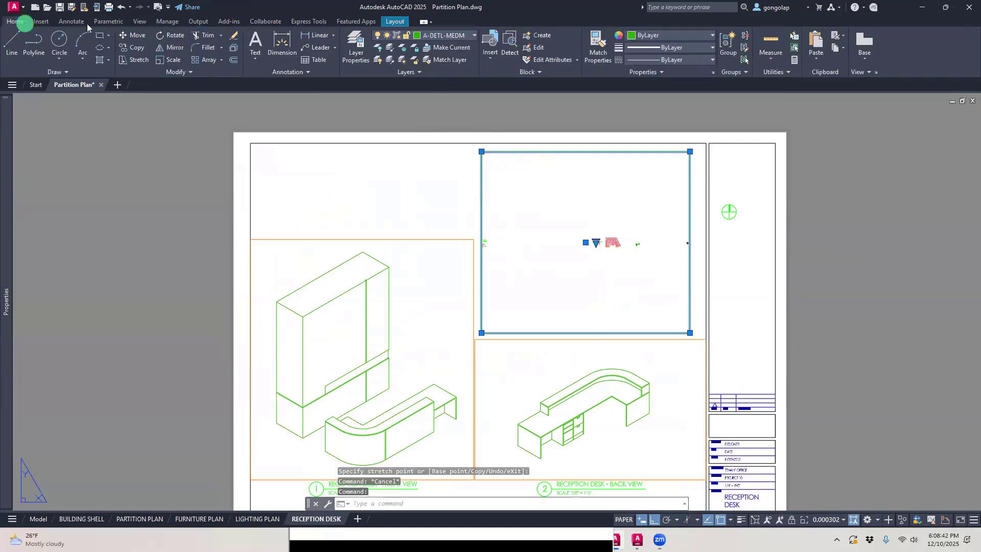
{"action": "left_click", "coordinate": [427, 39]}
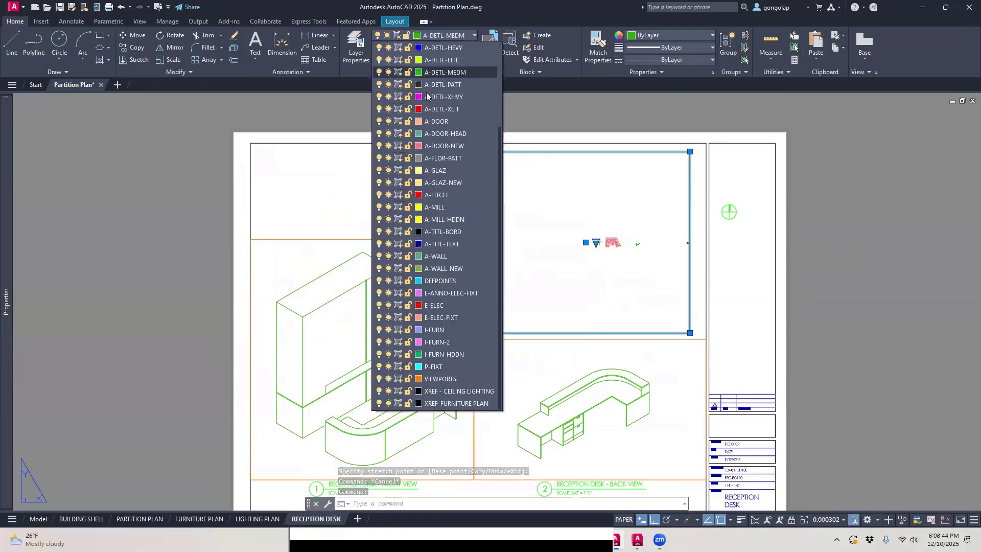
{"action": "left_click", "coordinate": [458, 378]}
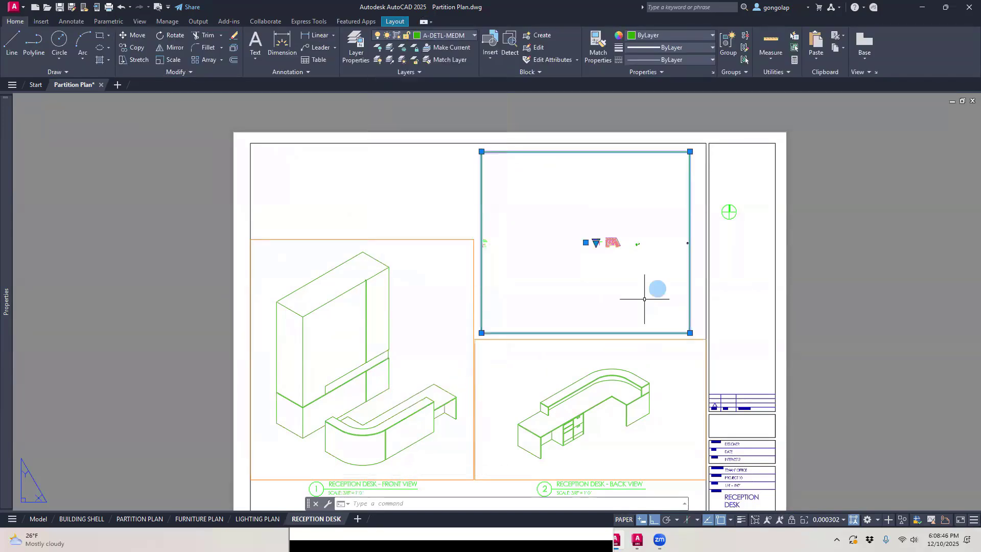
Step: Activate the new viewport and frame its view on the reception desk and the wall unit behind it
{"action": "scroll", "coordinate": [598, 258], "scroll_direction": "up", "scroll_amount": 2}
{"action": "double_click", "coordinate": [604, 245]}
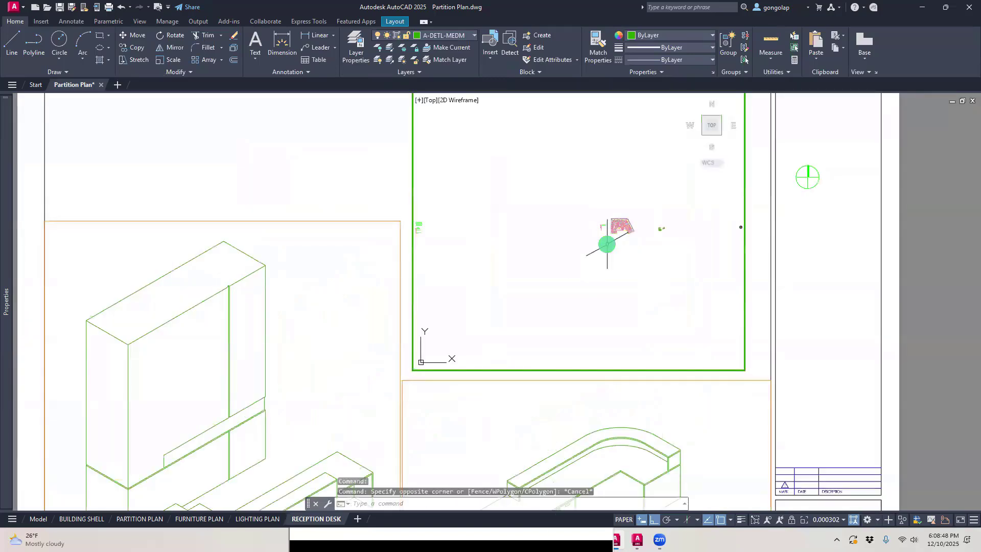
{"action": "scroll", "coordinate": [608, 225], "scroll_direction": "up", "scroll_amount": 3}
{"action": "scroll", "coordinate": [606, 230], "scroll_direction": "up", "scroll_amount": 6}
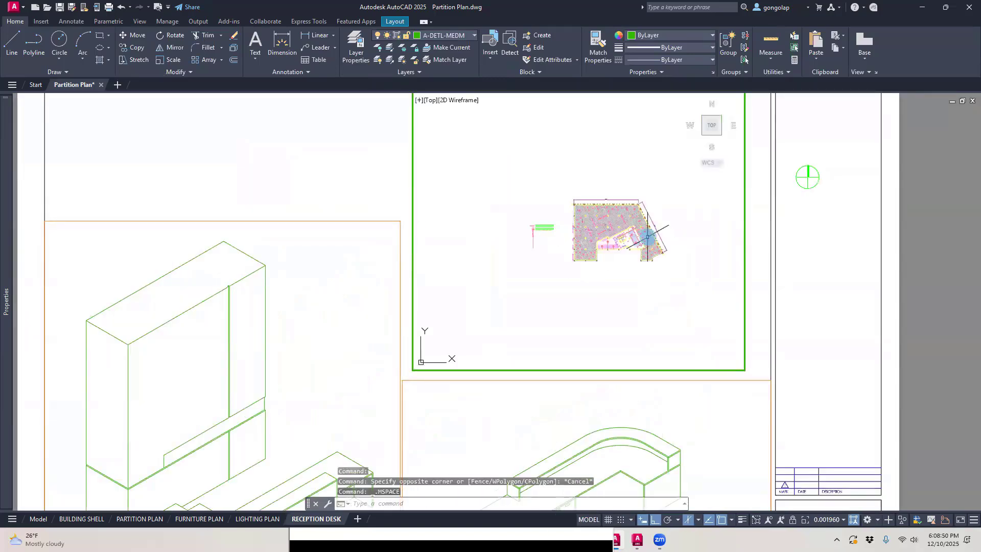
{"action": "scroll", "coordinate": [602, 245], "scroll_direction": "up", "scroll_amount": 8}
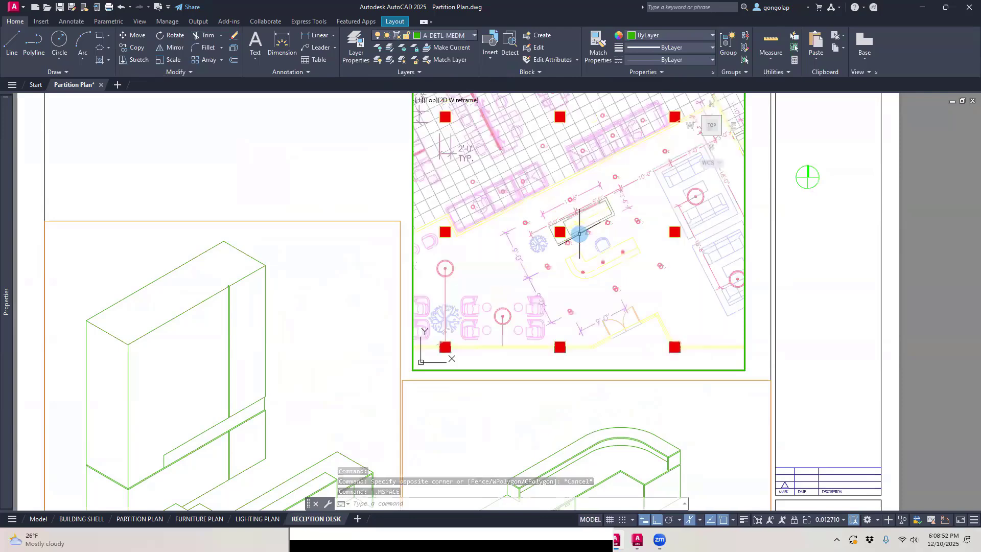
{"action": "middle_click_drag", "start_coordinate": [686, 285], "coordinate": [663, 280]}
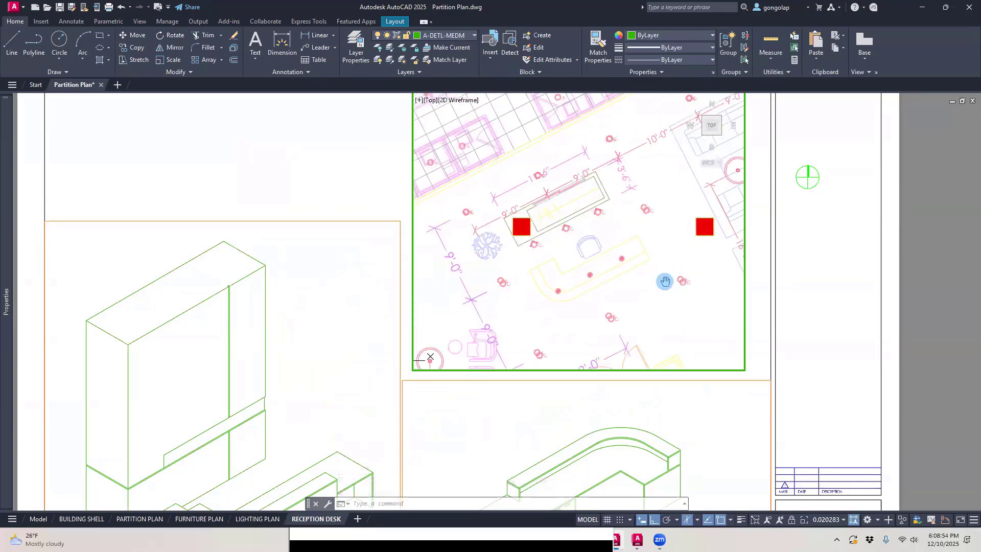
{"action": "scroll", "coordinate": [619, 259], "scroll_direction": "up", "scroll_amount": 2}
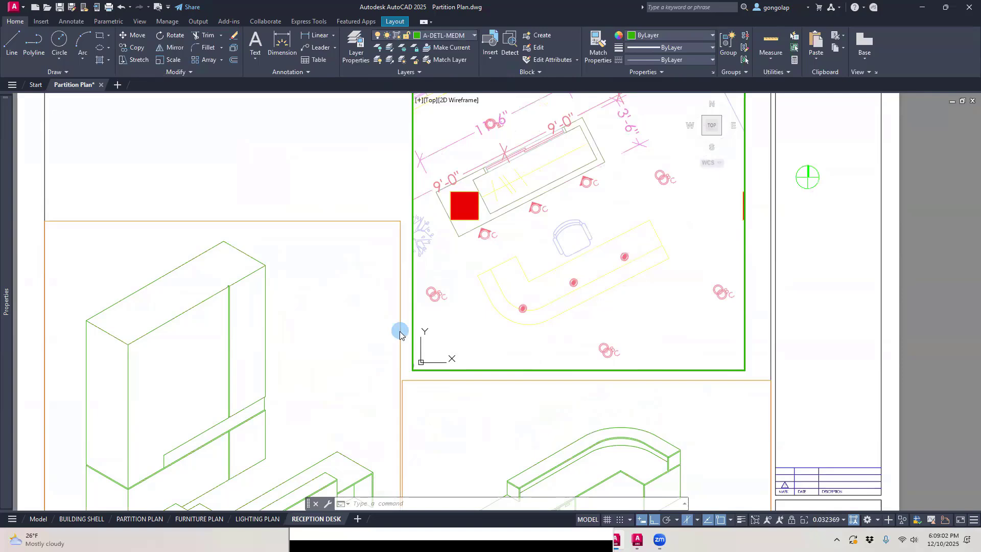
Step: Set the active plan viewport's scale to 3/8" = 1'-0"
{"action": "left_click", "coordinate": [843, 520]}
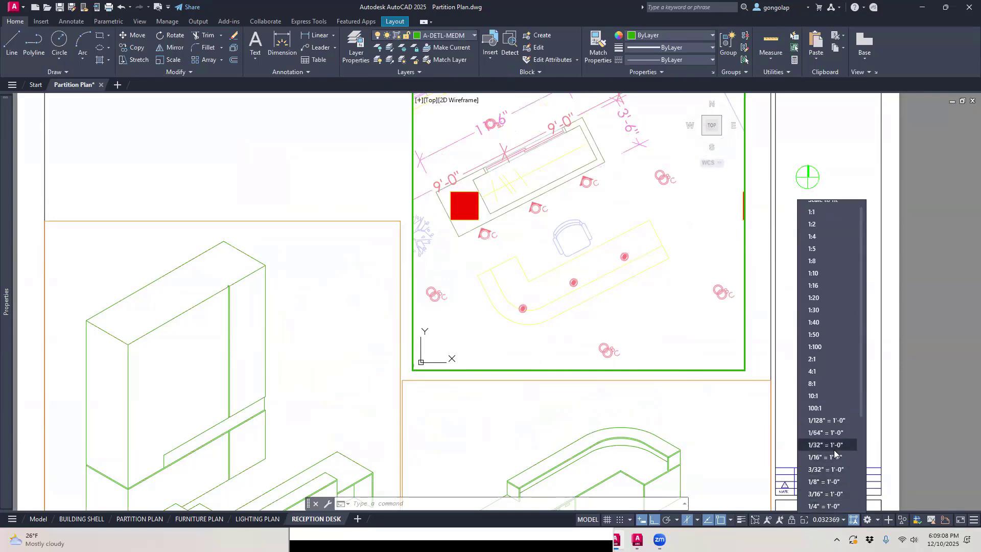
{"action": "scroll", "coordinate": [834, 450], "scroll_direction": "down", "scroll_amount": 1}
{"action": "scroll", "coordinate": [834, 451], "scroll_direction": "down", "scroll_amount": 1}
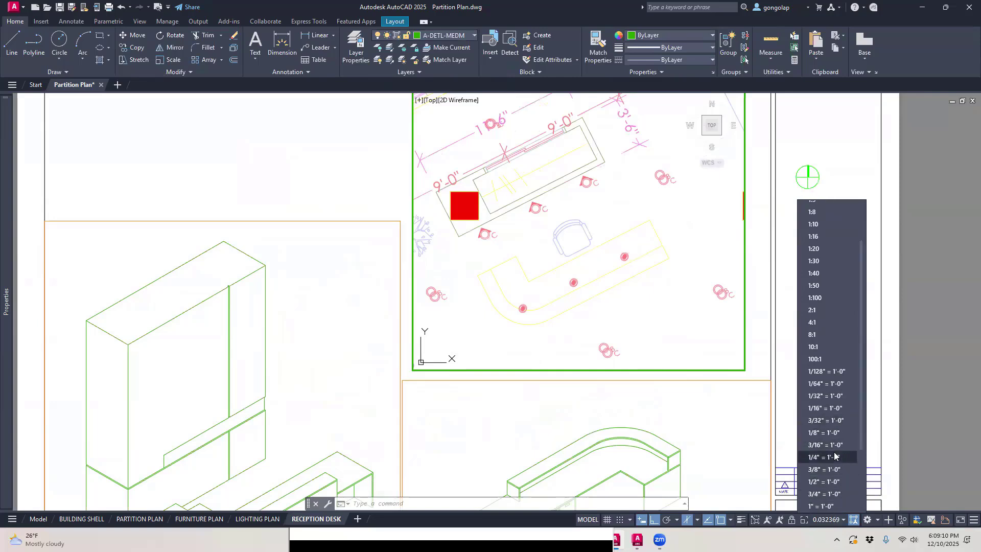
{"action": "left_click", "coordinate": [828, 470]}
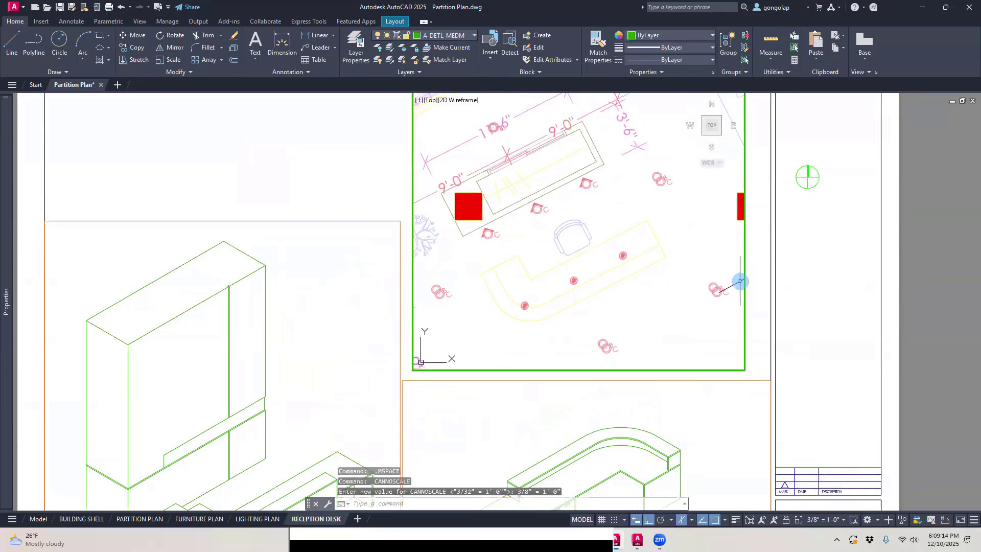
Step: Return to paper space and assign the new plan viewport to the VIEWPORTS layer
{"action": "double_click", "coordinate": [759, 304]}
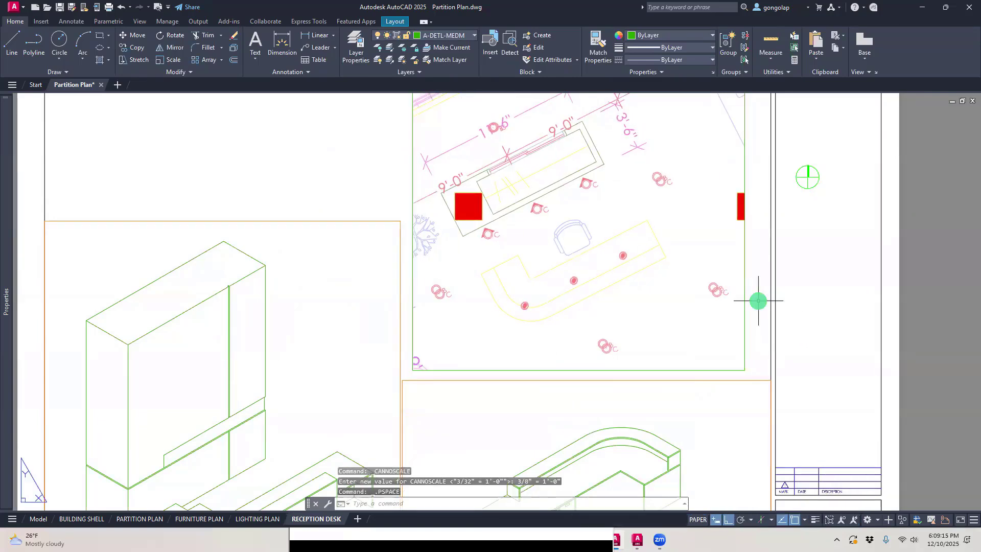
{"action": "left_click", "coordinate": [744, 322]}
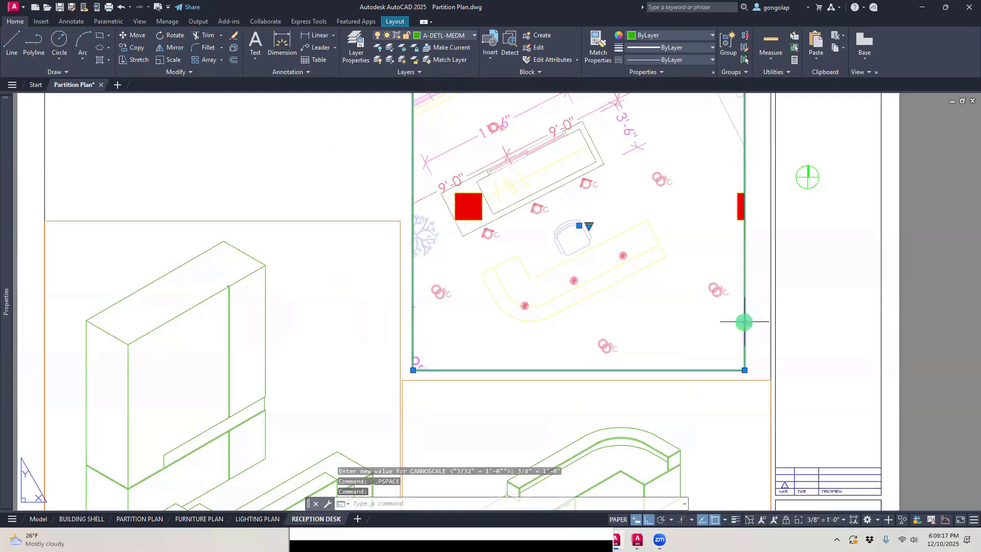
{"action": "left_click", "coordinate": [438, 36]}
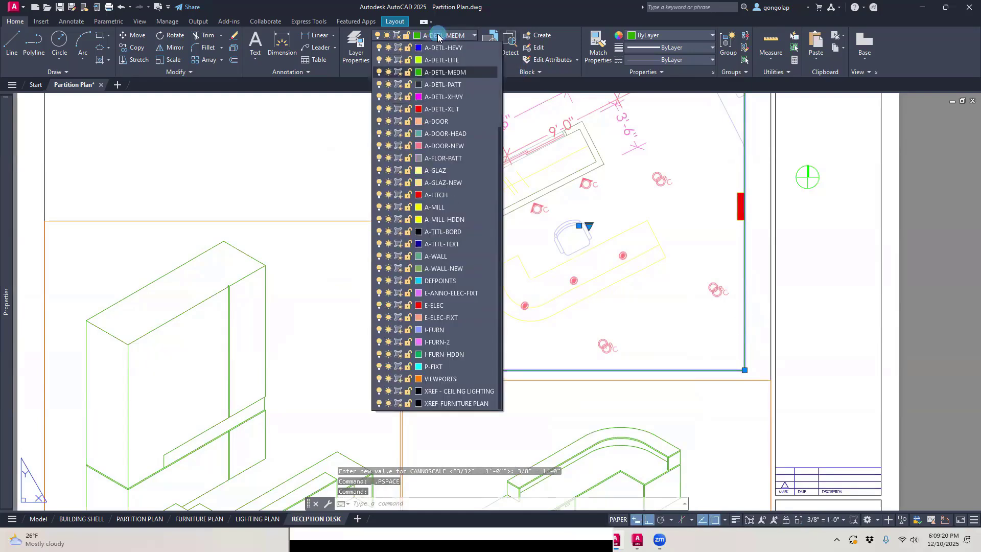
{"action": "left_click", "coordinate": [444, 380]}
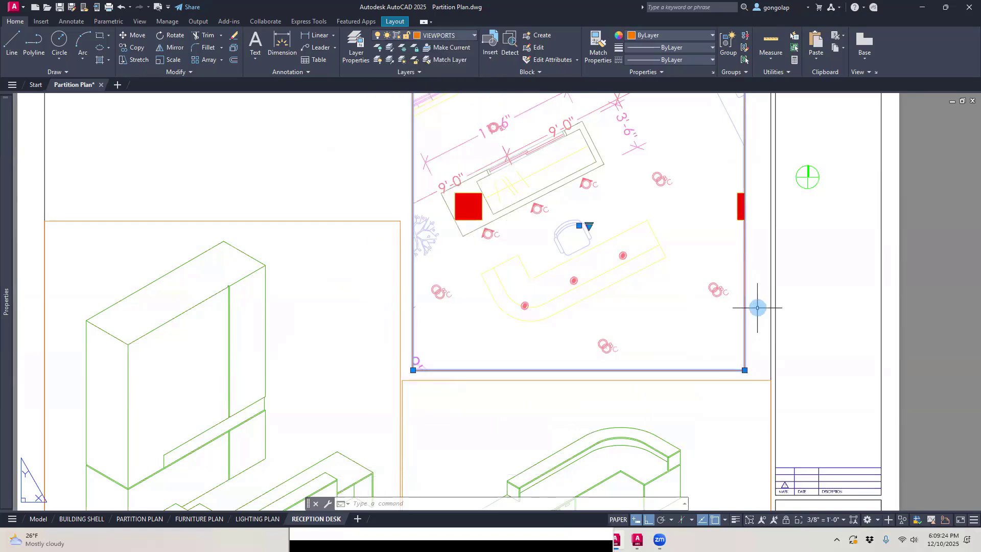
{"action": "key", "text": "Escape"}
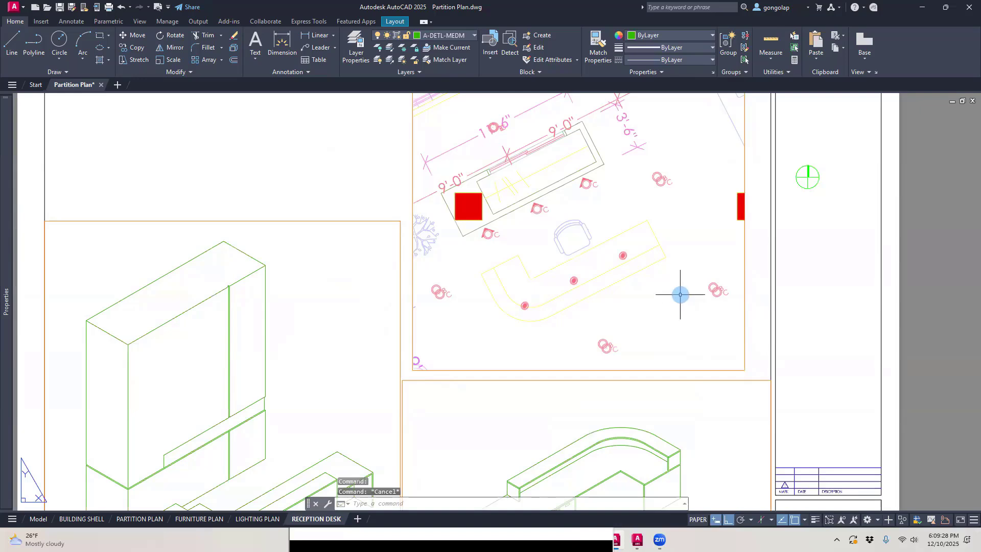
Step: Freeze the lighting fixture layer E-ELEC-FIXT and the furniture layer I-FURN inside the plan viewport, using objects on them
{"action": "double_click", "coordinate": [680, 294]}
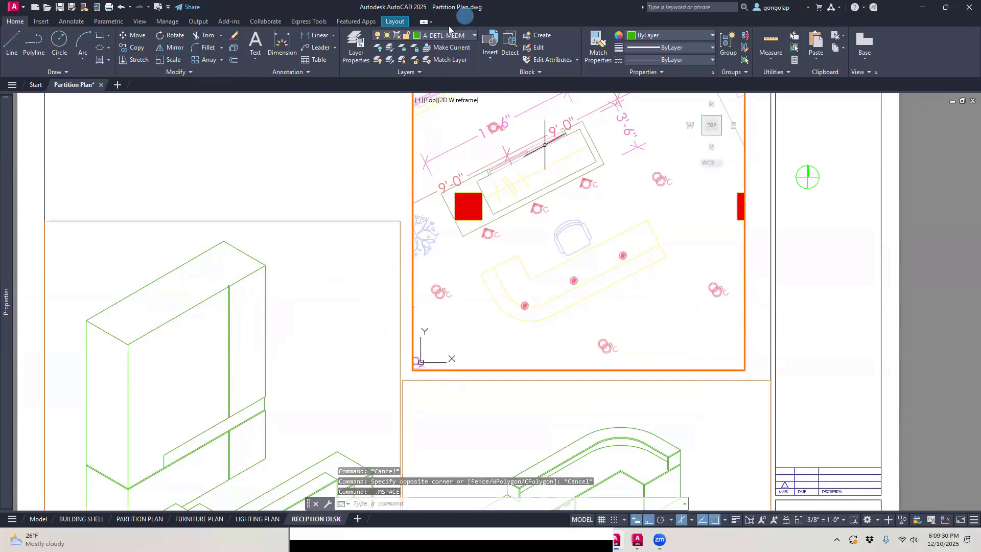
{"action": "left_click", "coordinate": [405, 48]}
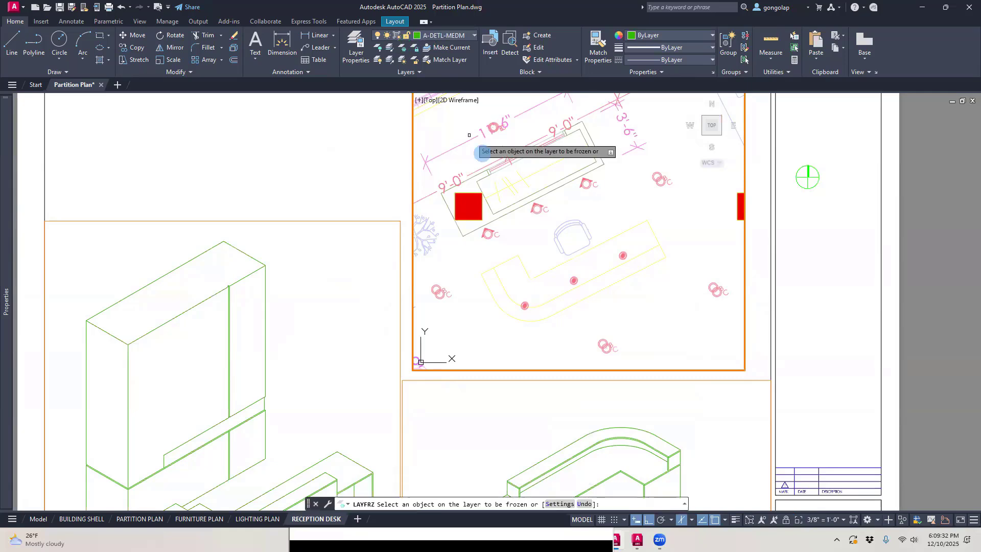
{"action": "left_click", "coordinate": [533, 210]}
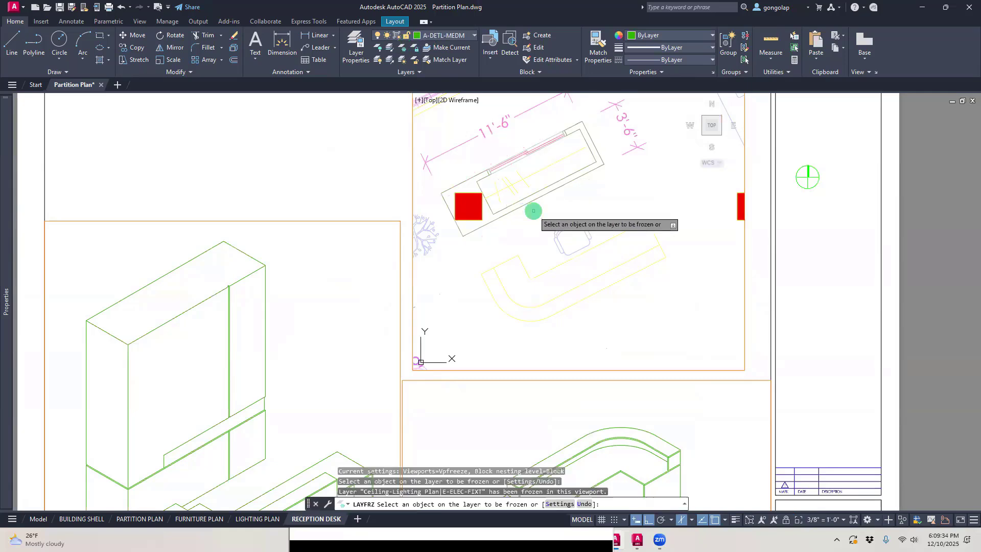
{"action": "left_click", "coordinate": [435, 239]}
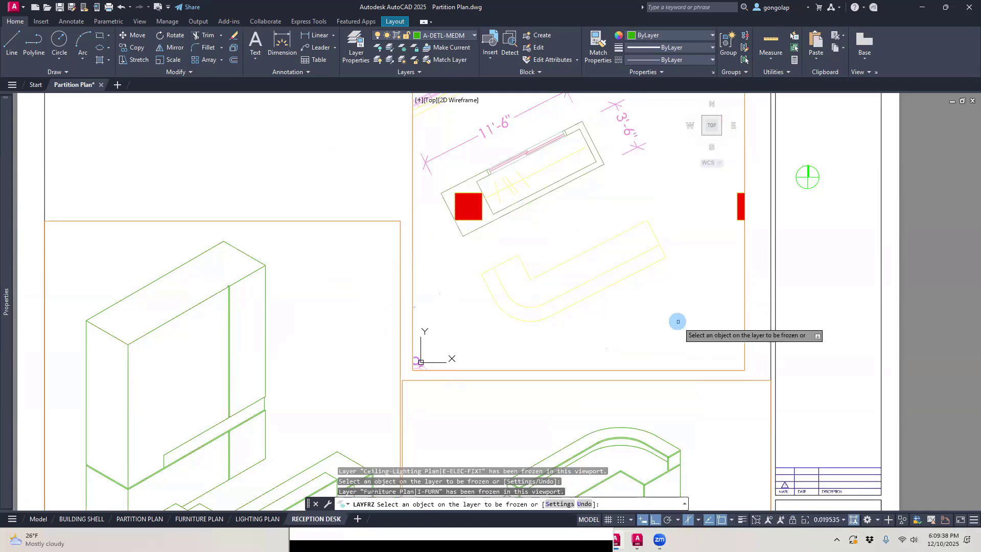
Step: Freeze the ceiling grid, workstation furniture, ceiling line and both dimension layers in the plan viewport, then reframe the desk
{"action": "scroll", "coordinate": [677, 321], "scroll_direction": "down", "scroll_amount": 2}
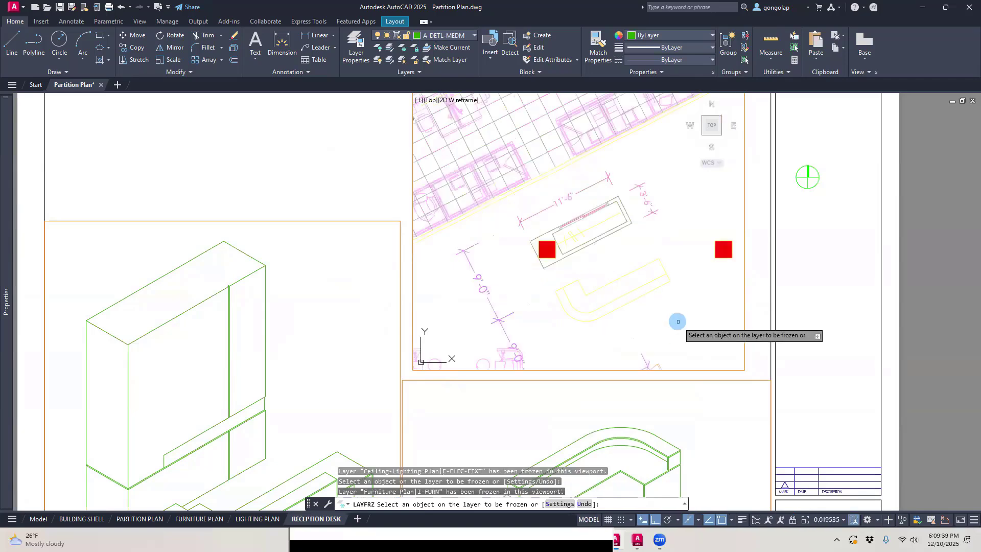
{"action": "left_click", "coordinate": [550, 158]}
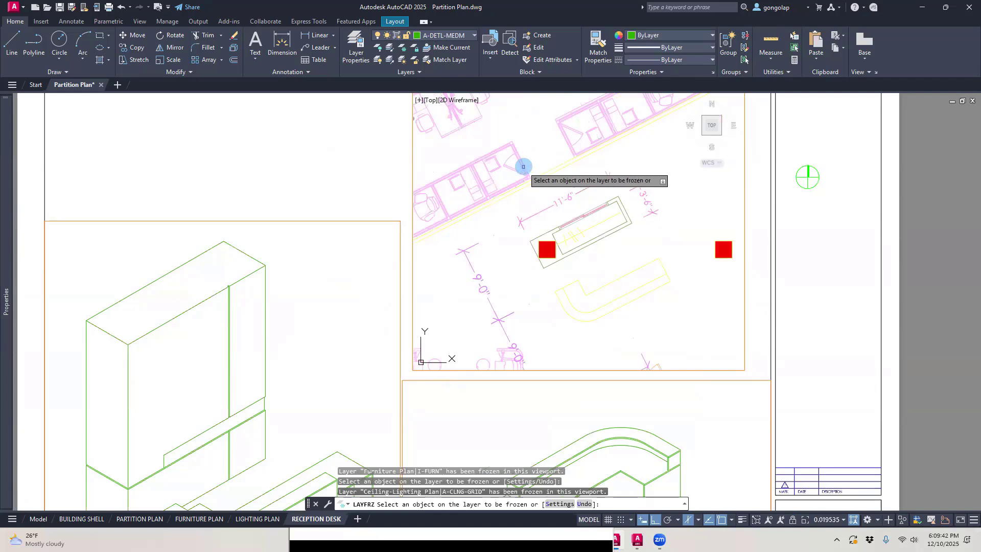
{"action": "left_click", "coordinate": [526, 165]}
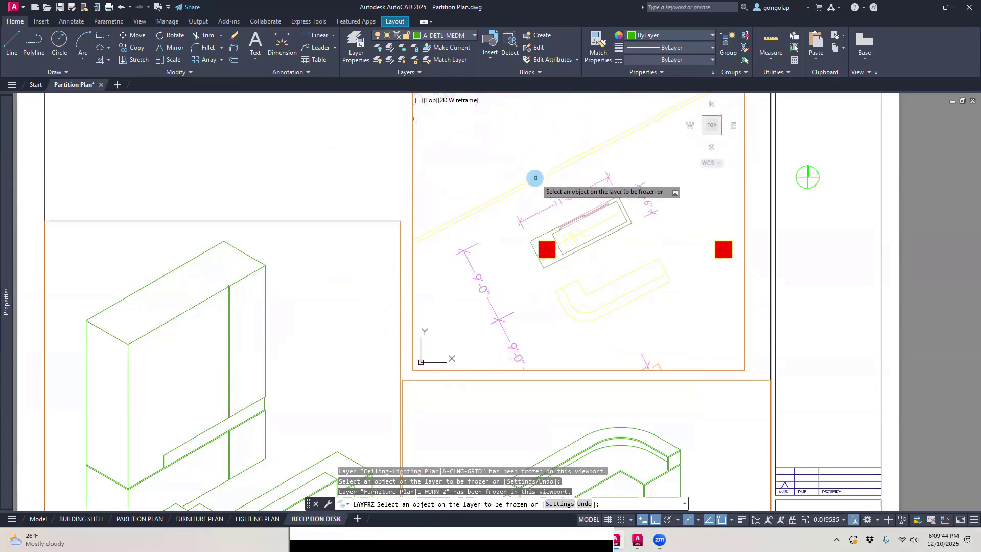
{"action": "left_click", "coordinate": [535, 178]}
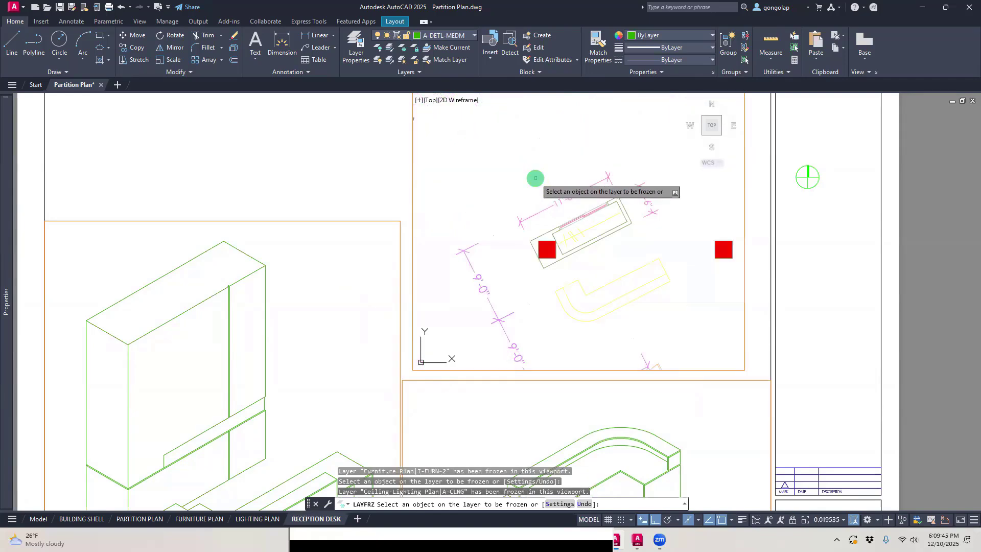
{"action": "left_click", "coordinate": [547, 207]}
{"action": "left_click", "coordinate": [475, 279]}
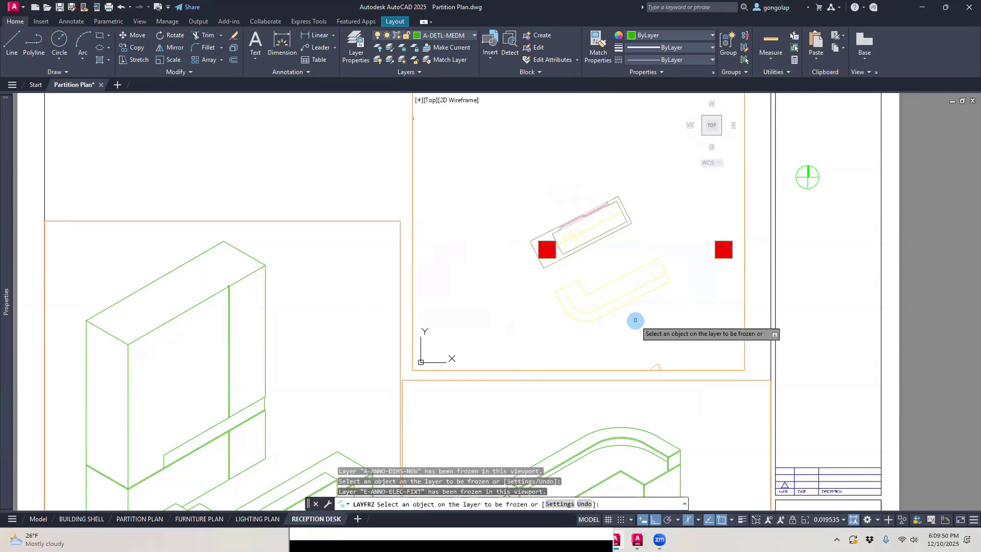
{"action": "scroll", "coordinate": [635, 321], "scroll_direction": "up", "scroll_amount": 2}
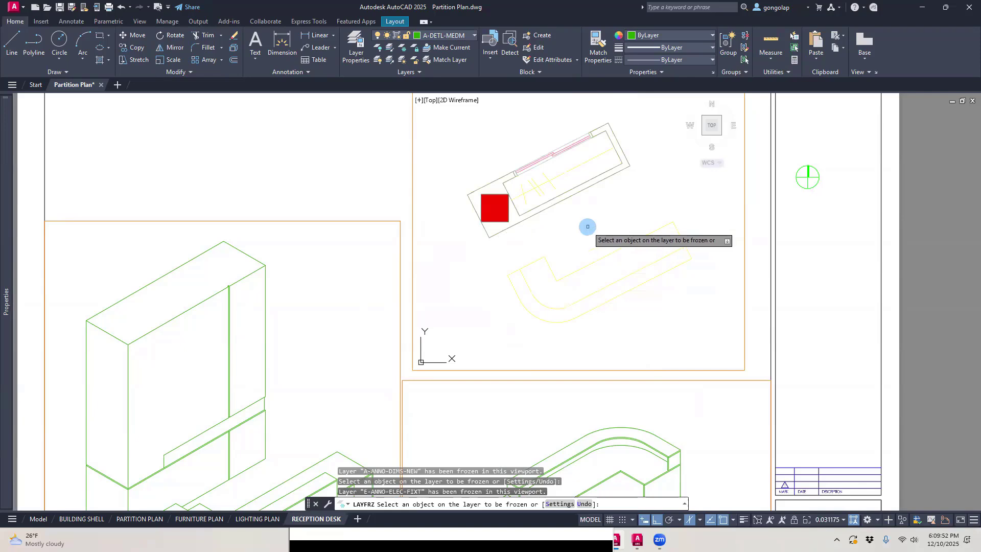
{"action": "left_click", "coordinate": [842, 520]}
{"action": "scroll", "coordinate": [847, 473], "scroll_direction": "down", "scroll_amount": 3}
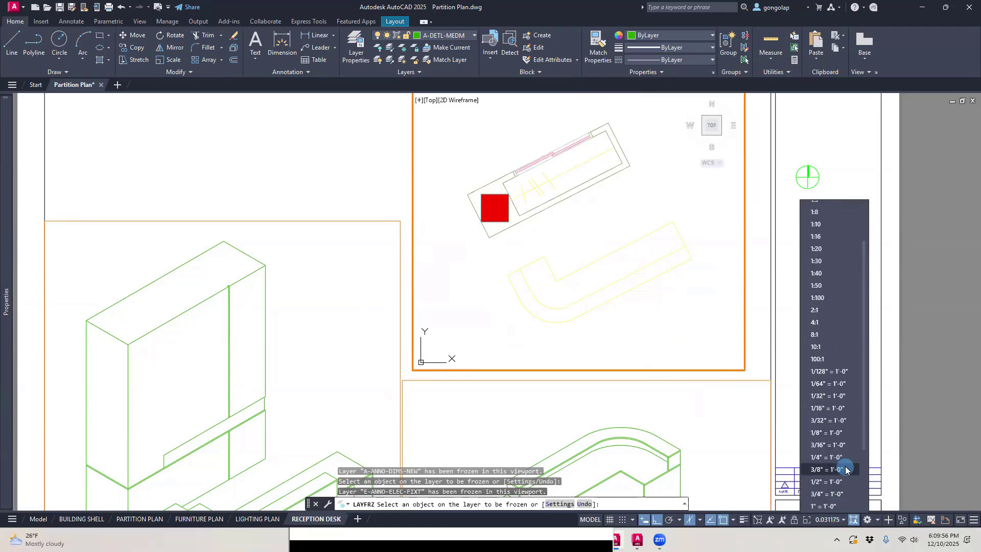
{"action": "scroll", "coordinate": [846, 460], "scroll_direction": "down", "scroll_amount": 4}
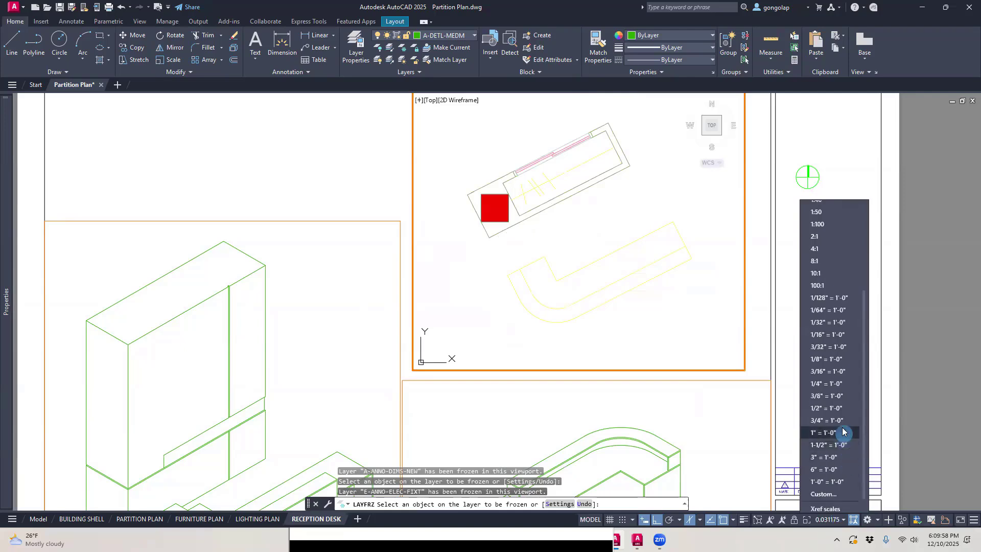
{"action": "key", "text": "Escape"}
{"action": "key", "text": "Escape"}
{"action": "key", "text": "Escape"}
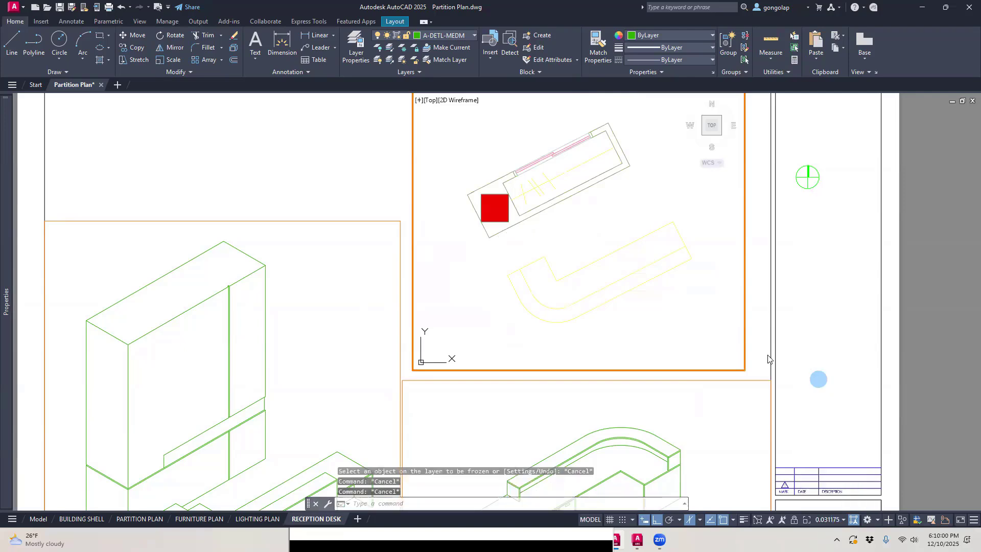
Step: Lock the plan viewport so its view and scale are fixed
{"action": "left_click", "coordinate": [794, 521]}
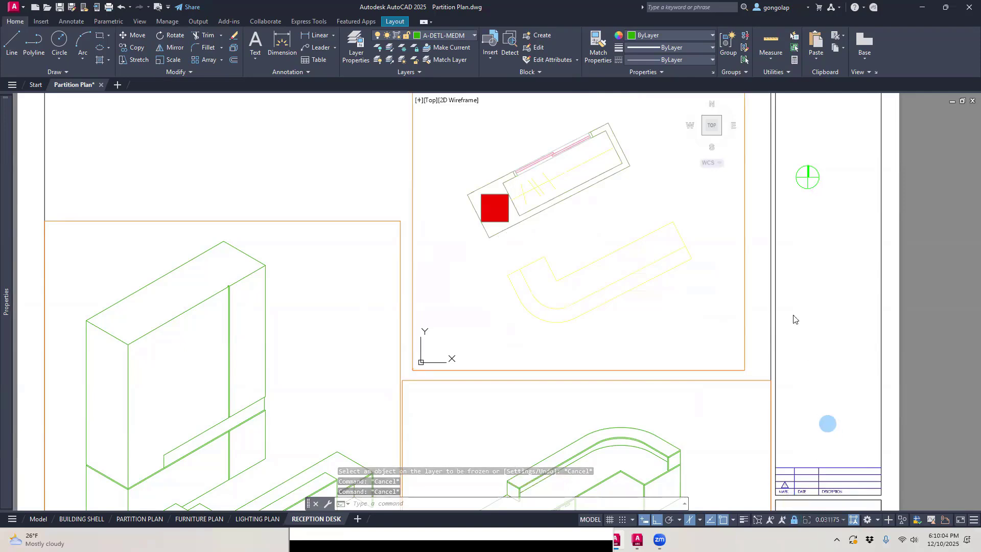
{"action": "scroll", "coordinate": [715, 286], "scroll_direction": "down", "scroll_amount": 3}
{"action": "scroll", "coordinate": [705, 266], "scroll_direction": "up", "scroll_amount": 3}
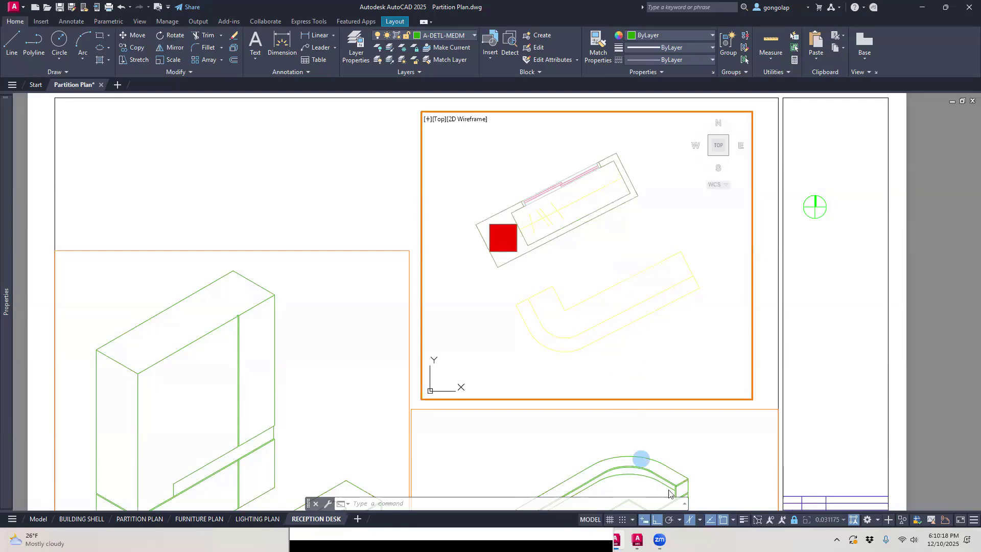
Step: Turn off isometric drafting in the plan viewport
{"action": "left_click", "coordinate": [679, 520]}
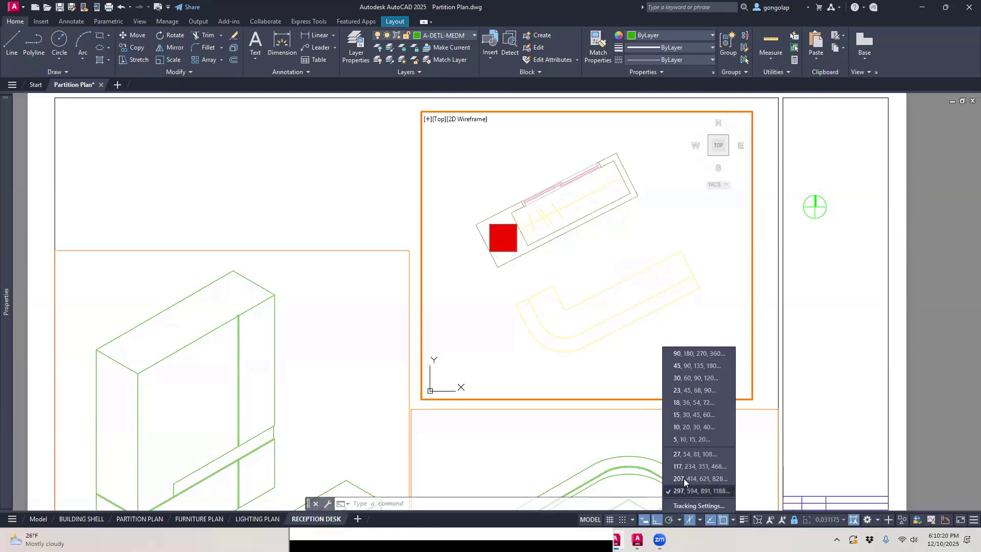
{"action": "left_click", "coordinate": [626, 257]}
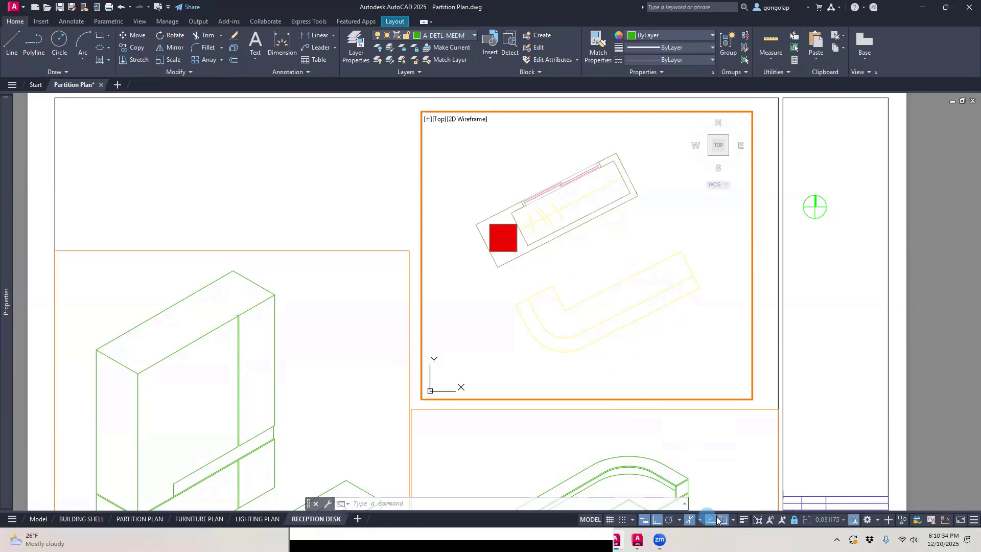
{"action": "left_click", "coordinate": [692, 521]}
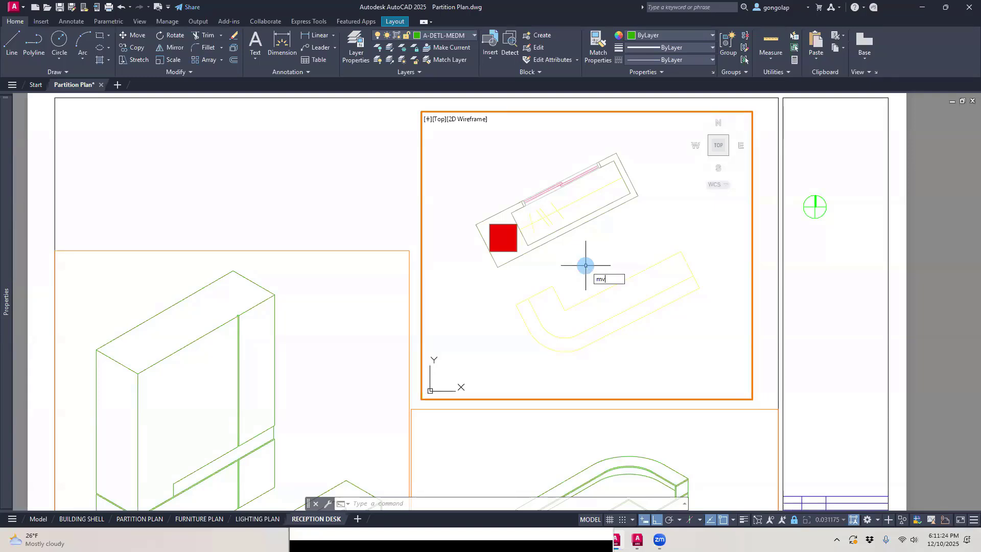
Step: Try to rotate the plan viewport's view by -27° with MVSETUP's align option, and check the command history
{"action": "type", "text": "se"}
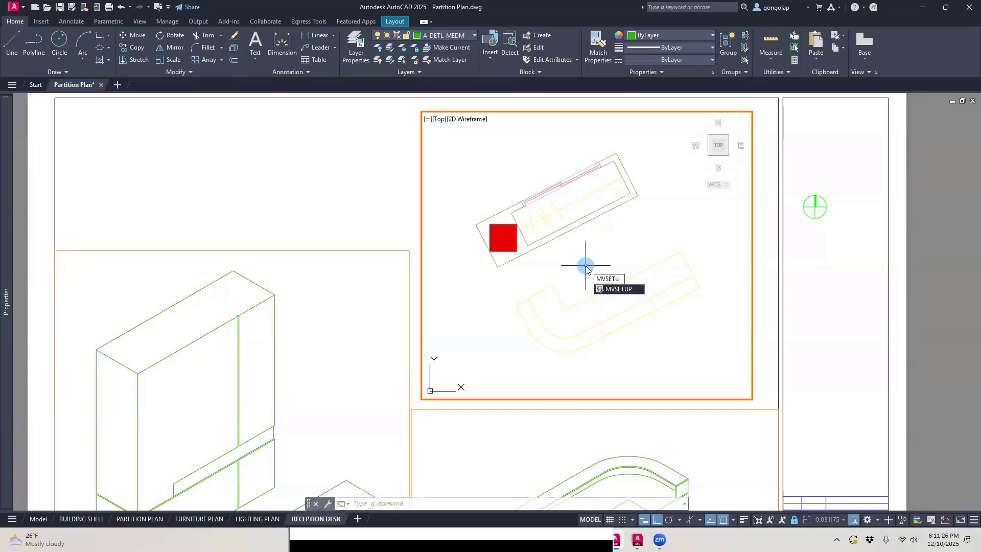
{"action": "key", "text": "Return"}
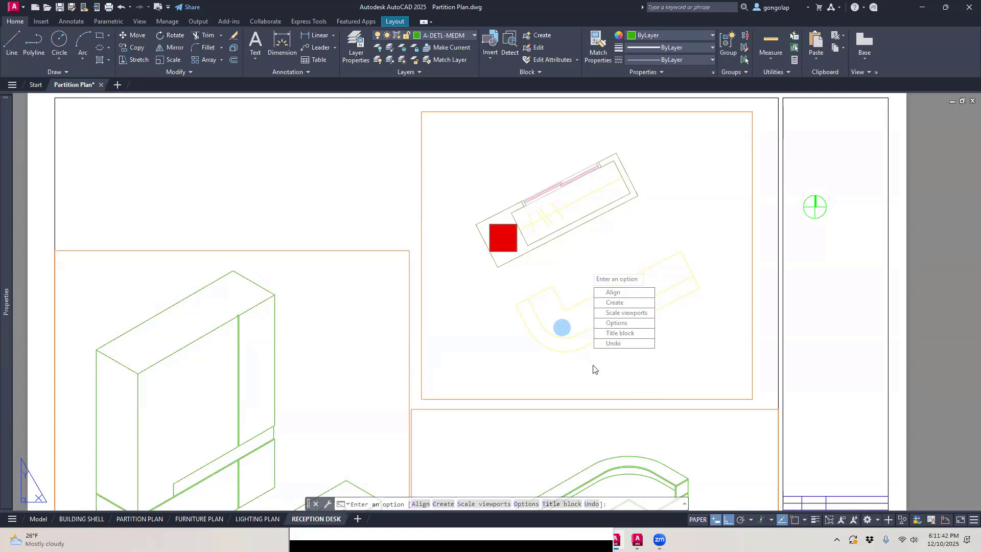
{"action": "left_click", "coordinate": [623, 366]}
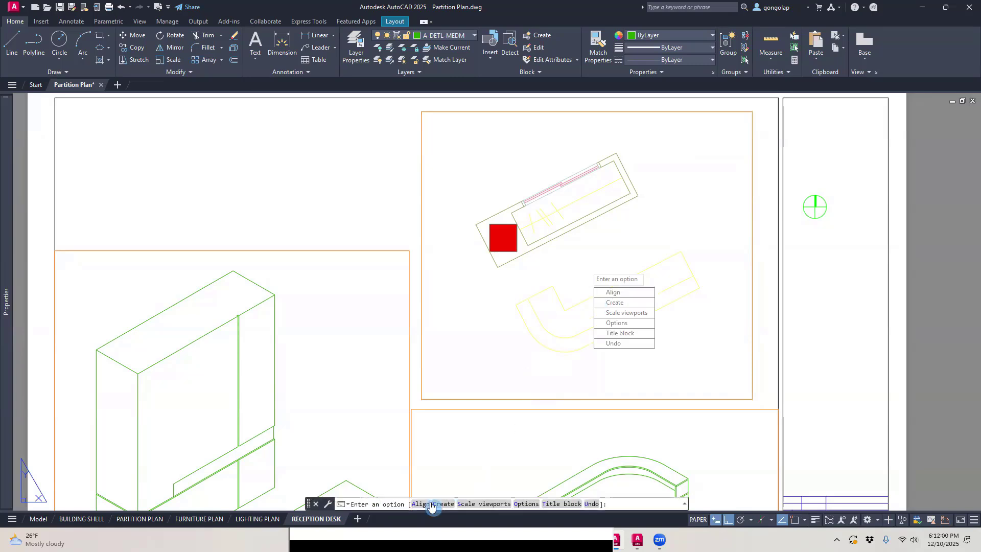
{"action": "left_click", "coordinate": [613, 292]}
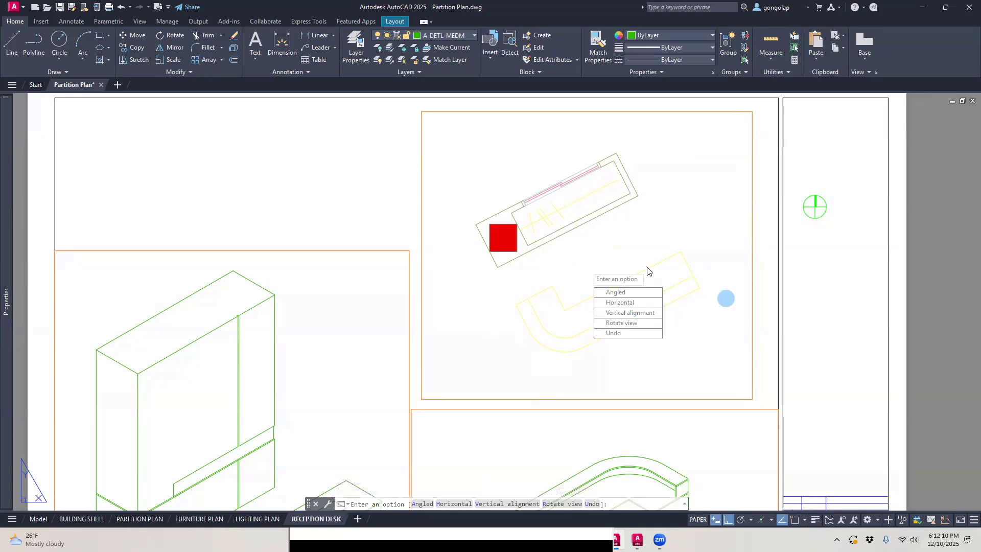
{"action": "left_click", "coordinate": [635, 323]}
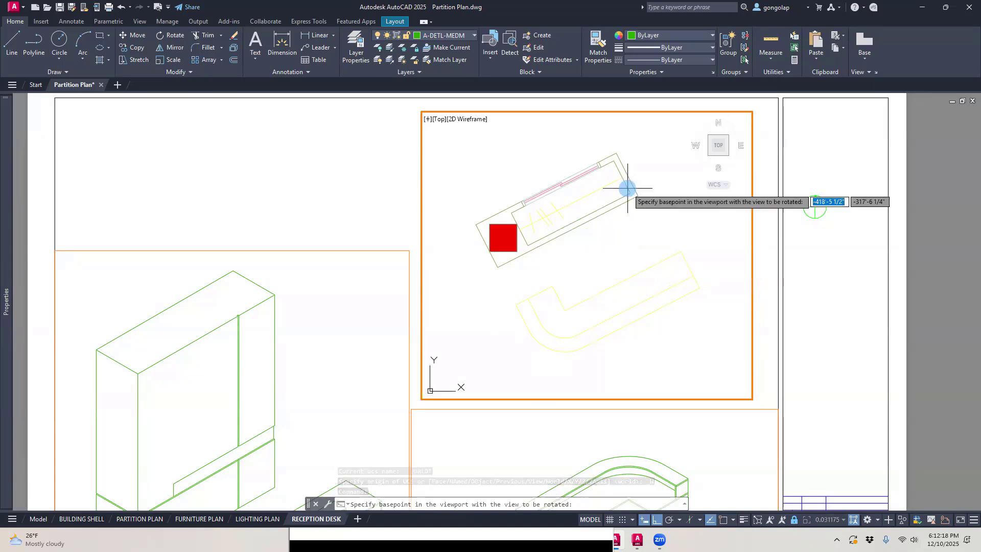
{"action": "left_click", "coordinate": [590, 256]}
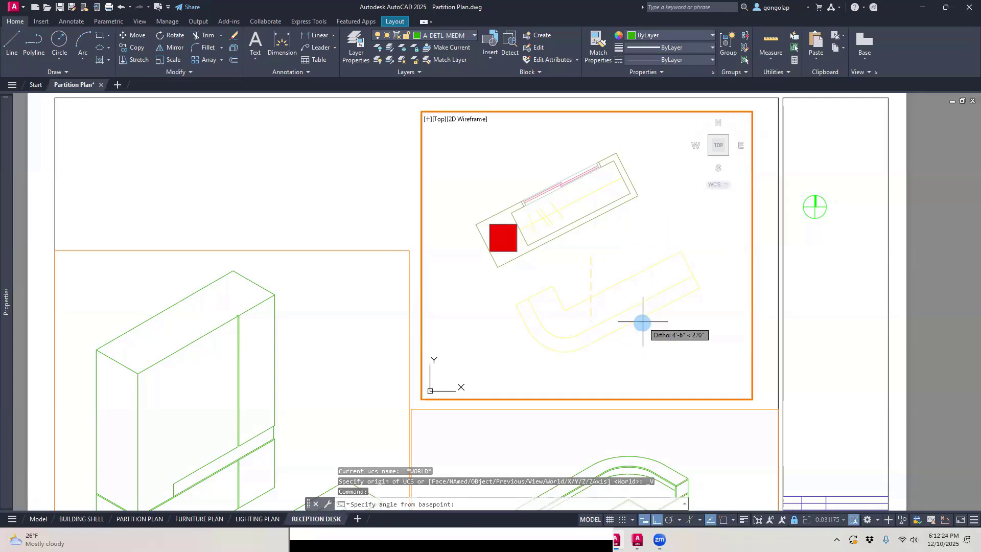
{"action": "left_click", "coordinate": [669, 520]}
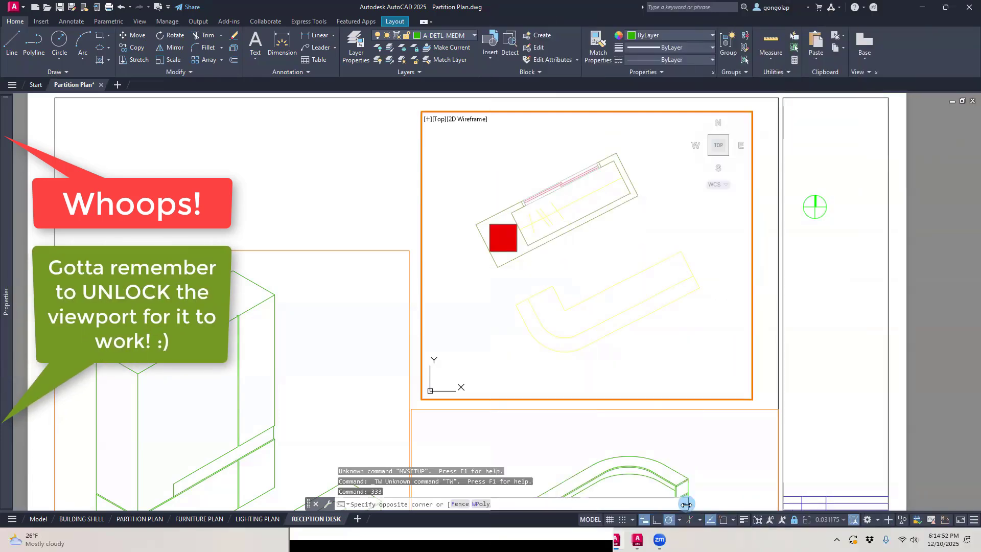
{"action": "left_click", "coordinate": [684, 506]}
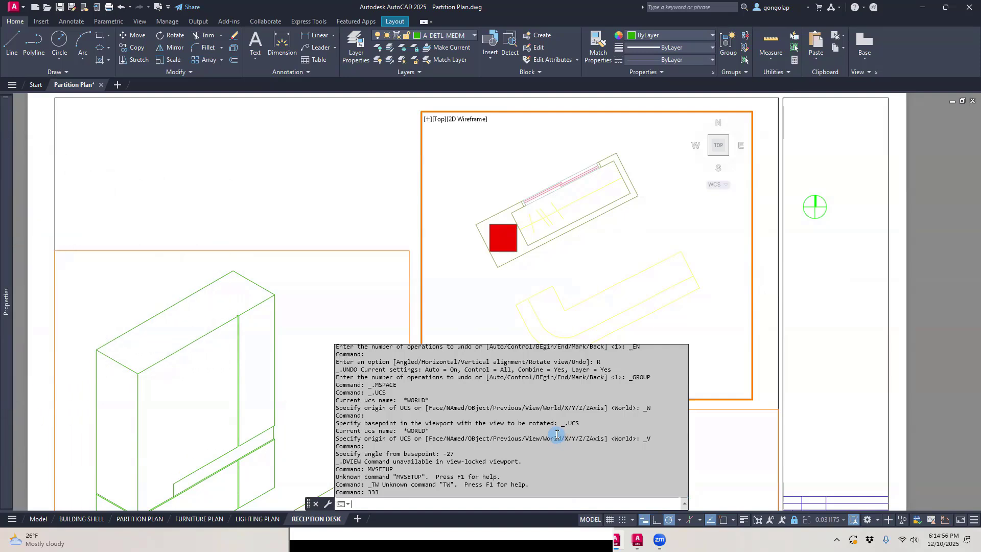
{"action": "key", "text": "Escape"}
{"action": "key", "text": "Escape"}
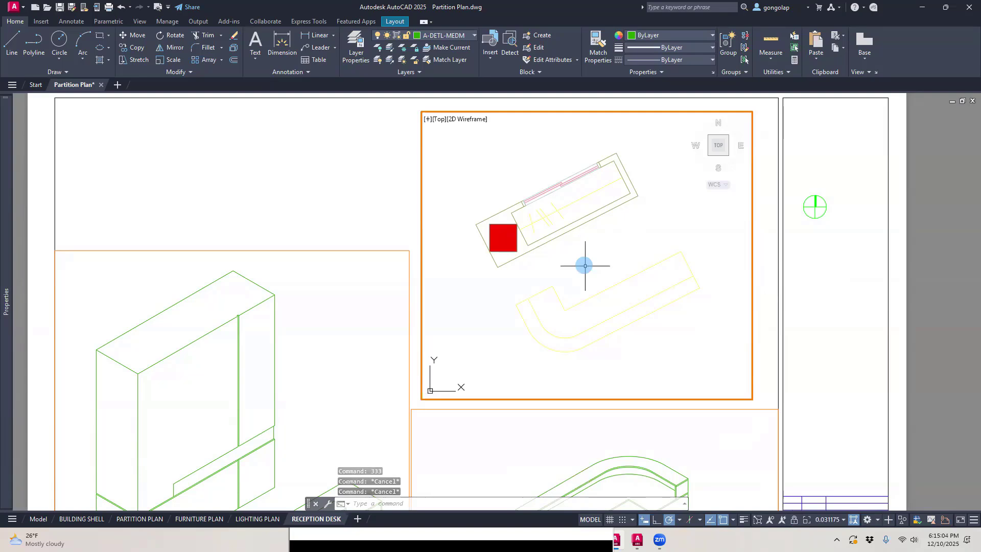
Step: Rotate the plan viewport's view by -27° with MVSETUP, using a basepoint between the wall unit and the desk
{"action": "type", "text": "mv"}
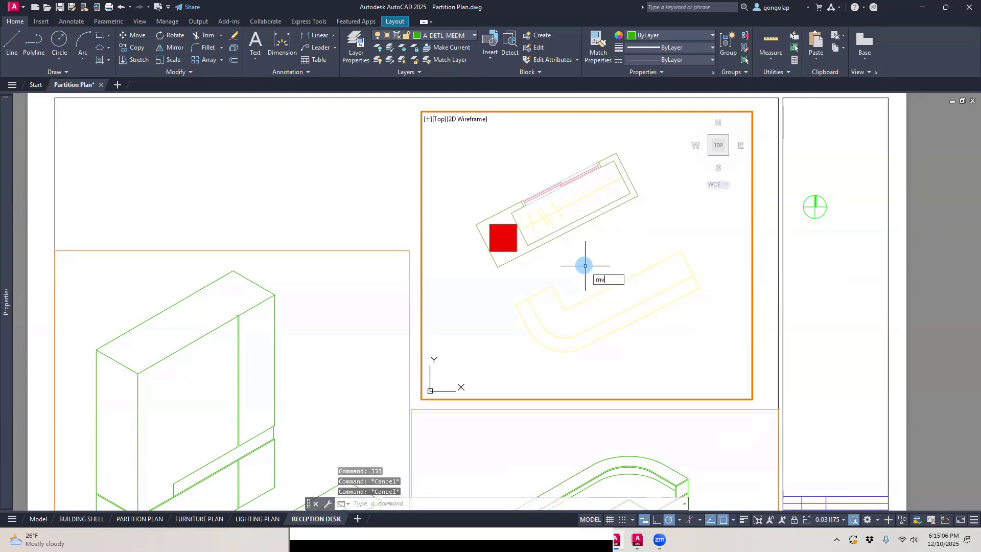
{"action": "type", "text": "setup"}
{"action": "key", "text": "Return"}
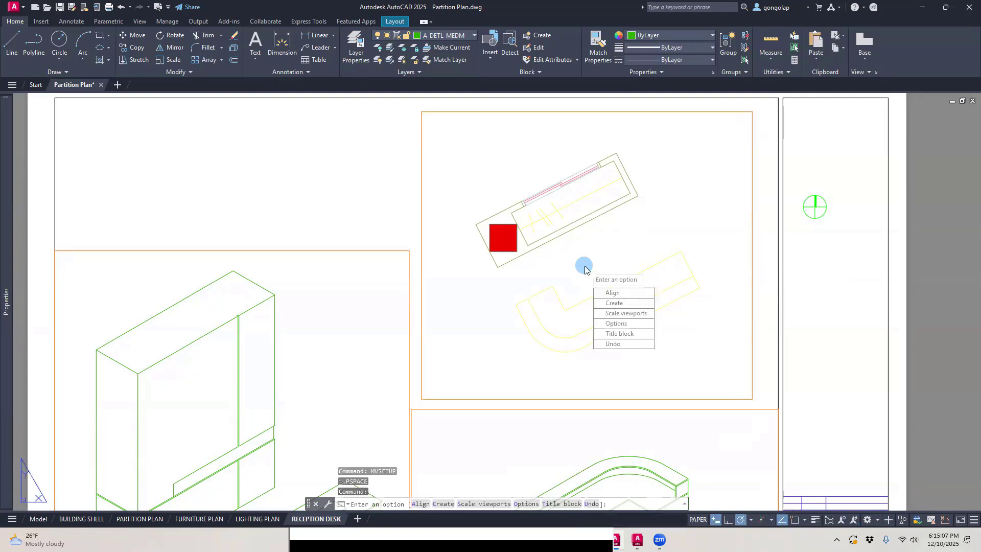
{"action": "left_click", "coordinate": [615, 292]}
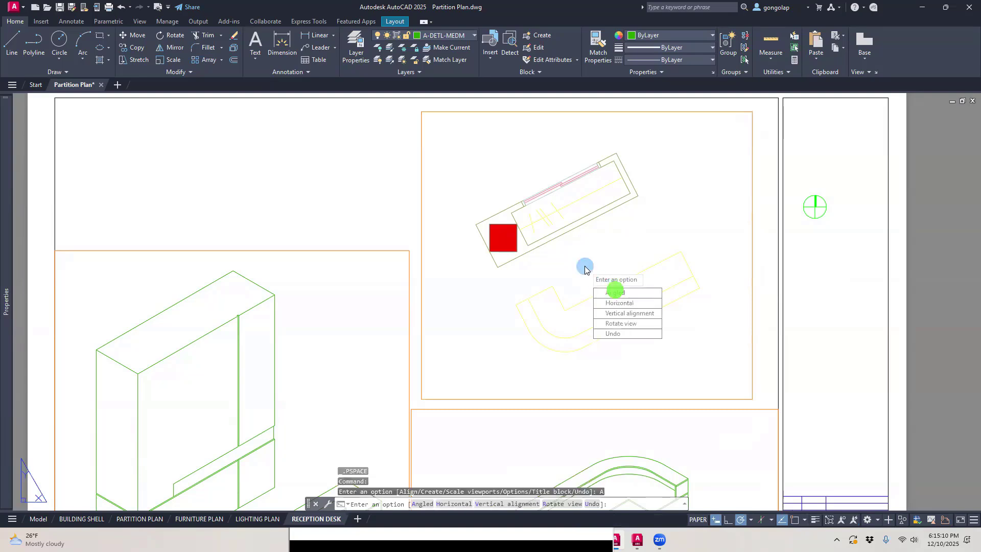
{"action": "left_click", "coordinate": [619, 323]}
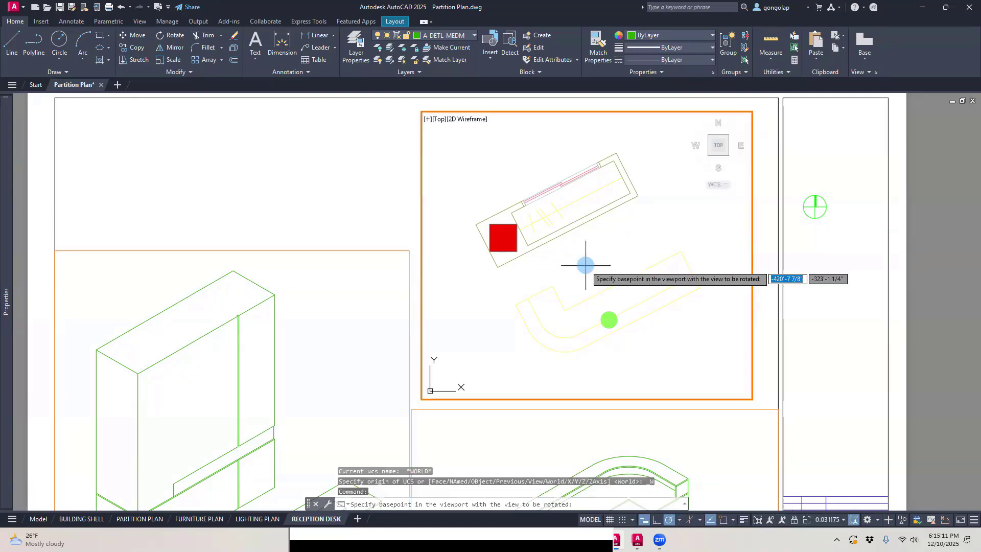
{"action": "left_click", "coordinate": [594, 250]}
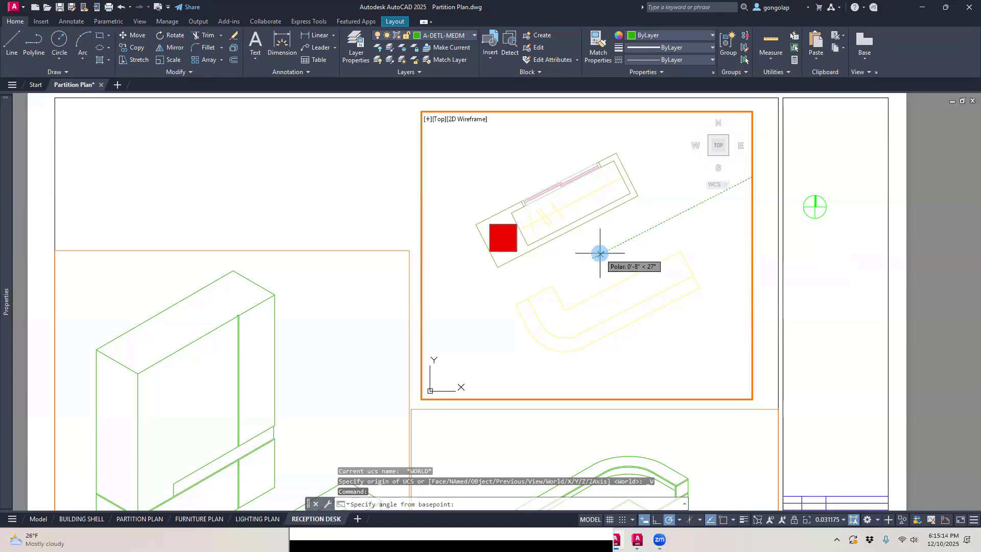
{"action": "type", "text": "-27"}
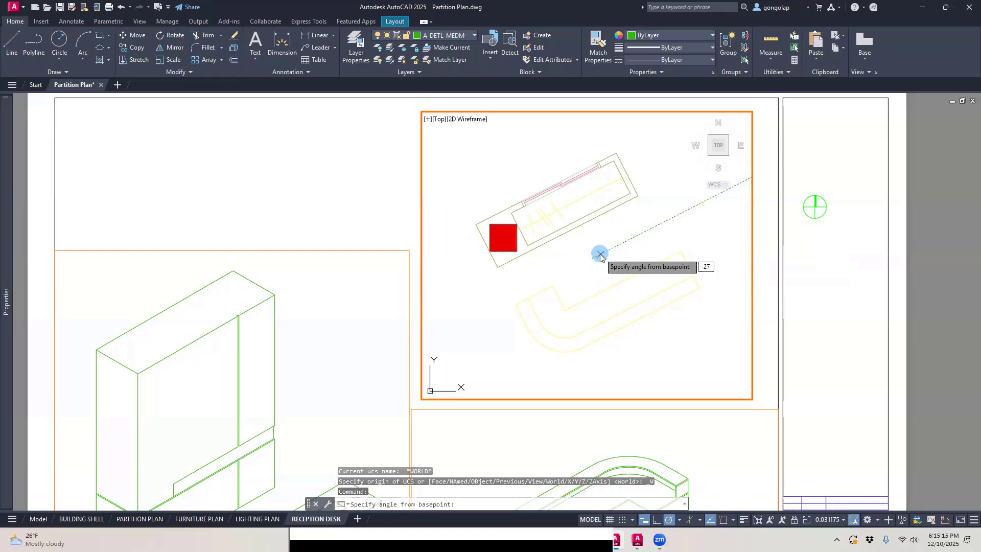
{"action": "key", "text": "Return"}
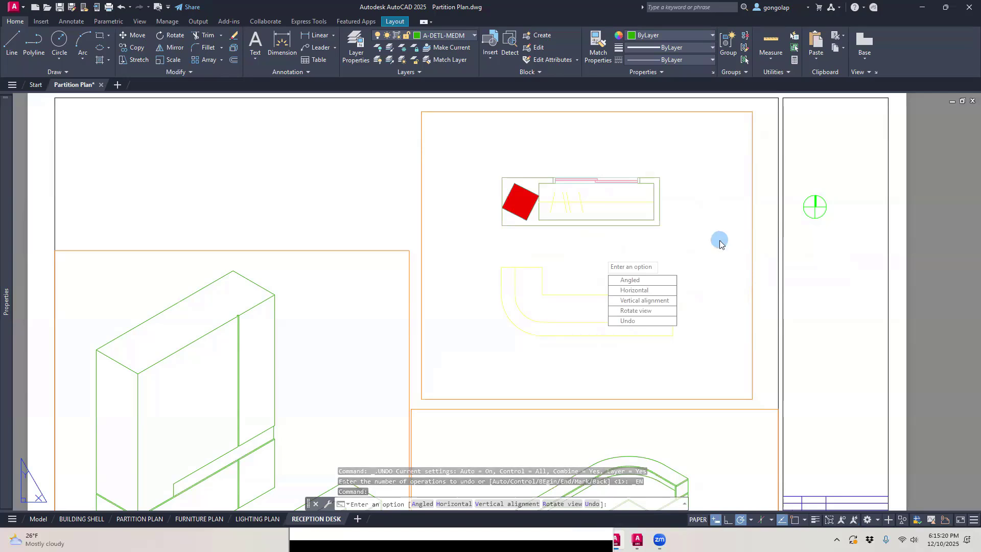
Step: Set the plan viewport's scale to 3/8" = 1'-0" and lock it, returning to paper space
{"action": "double_click", "coordinate": [699, 289]}
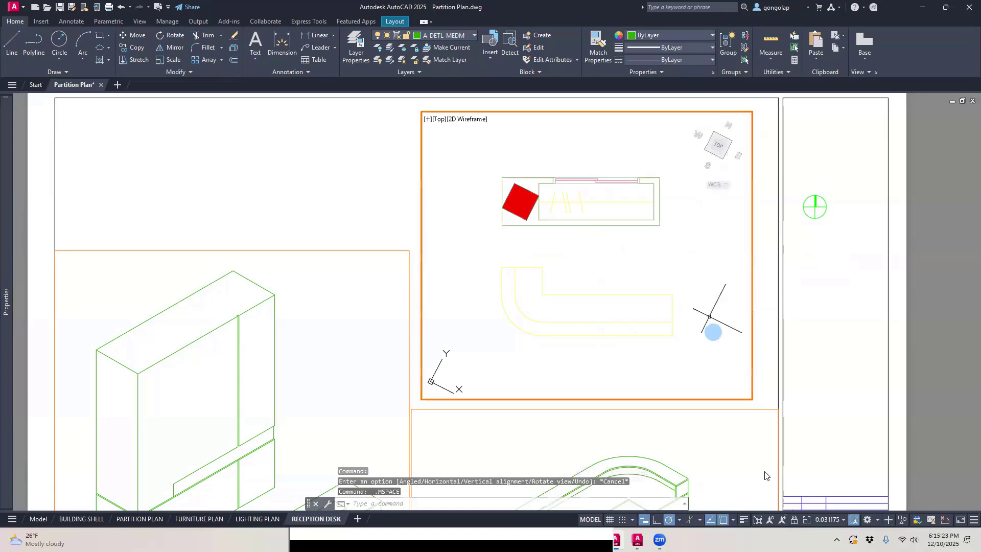
{"action": "left_click", "coordinate": [843, 520]}
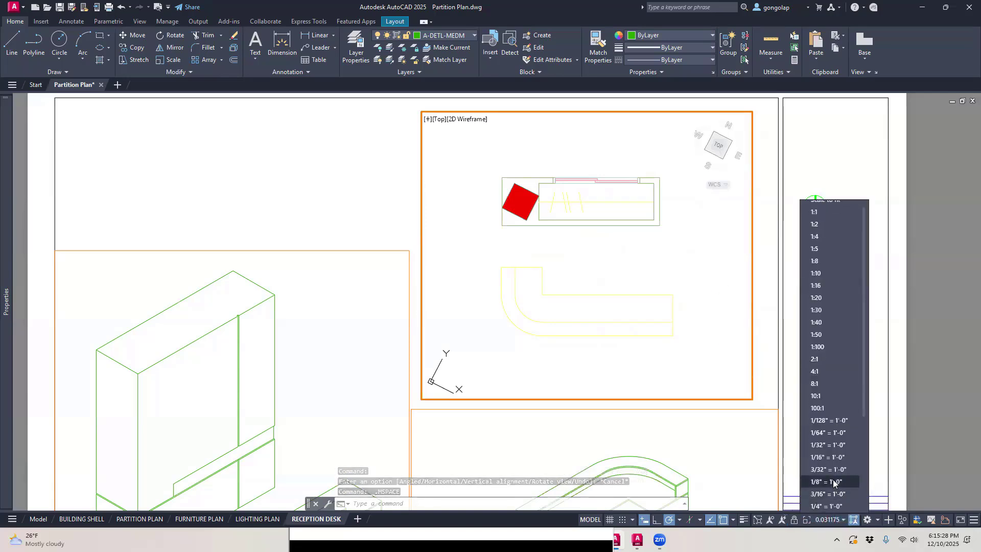
{"action": "scroll", "coordinate": [834, 482], "scroll_direction": "down", "scroll_amount": 1}
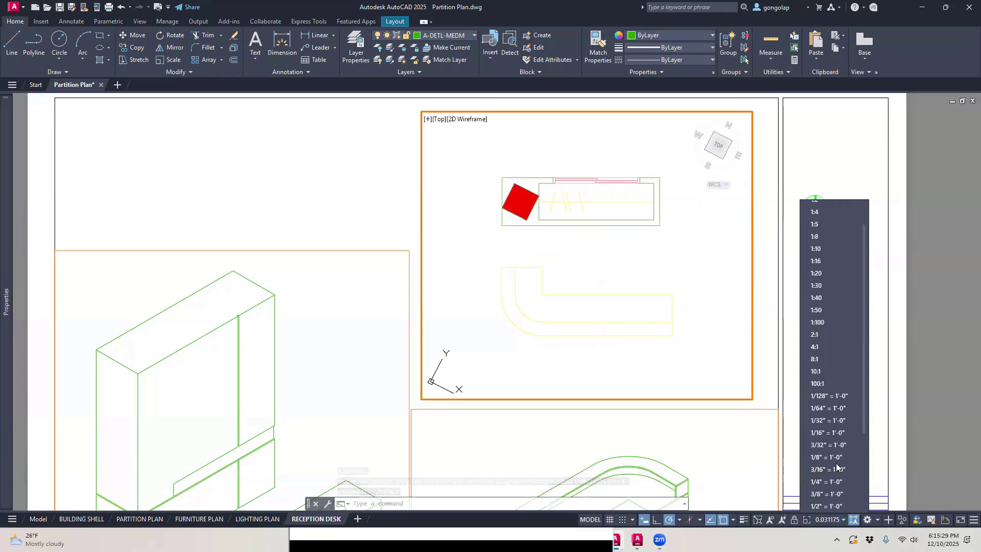
{"action": "left_click", "coordinate": [831, 493]}
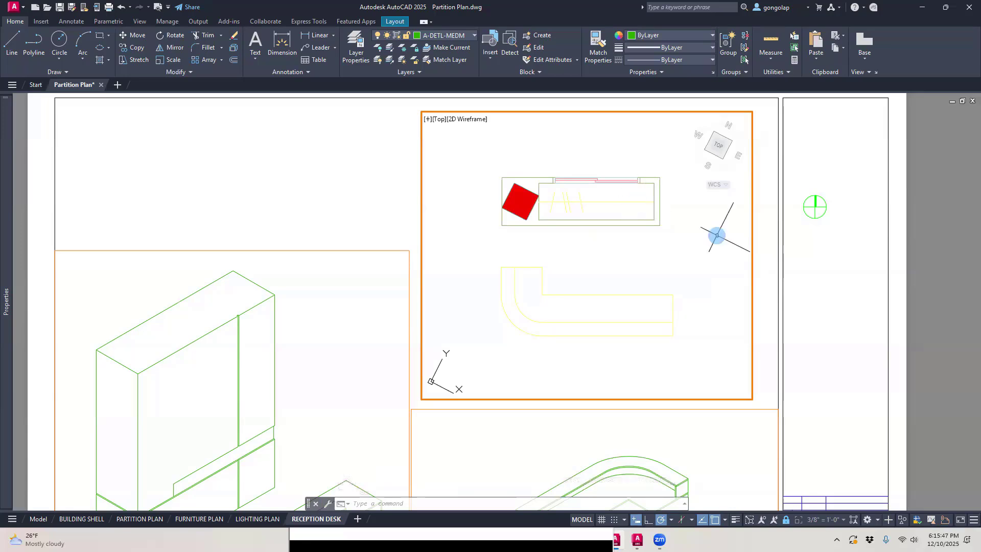
{"action": "double_click", "coordinate": [762, 266]}
Step: Copy the RECEPTION DESK - BACK VIEW drawing title straight up to just below the desk in the plan viewport, with Ortho on
{"action": "scroll", "coordinate": [537, 200], "scroll_direction": "down", "scroll_amount": 2}
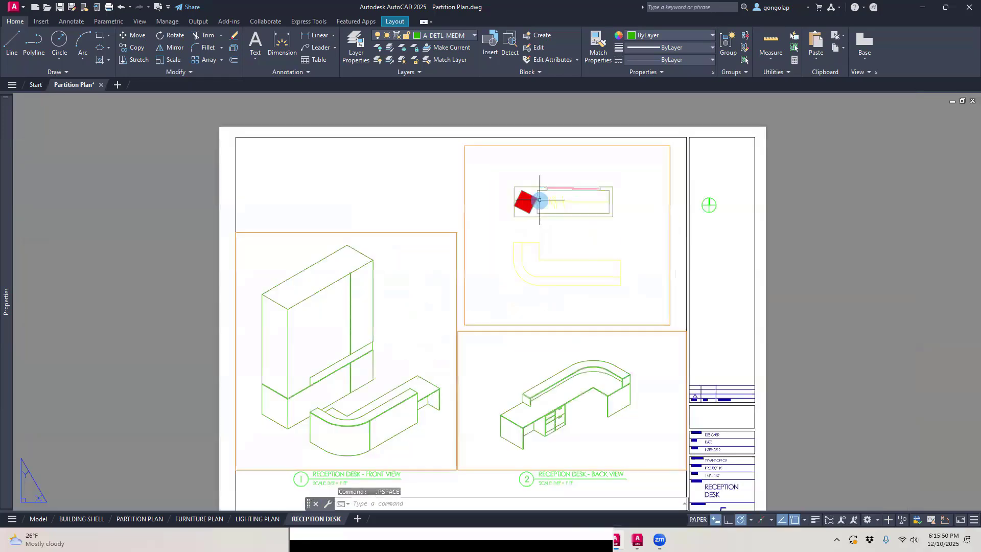
{"action": "middle_click_drag", "start_coordinate": [537, 338], "coordinate": [545, 305]}
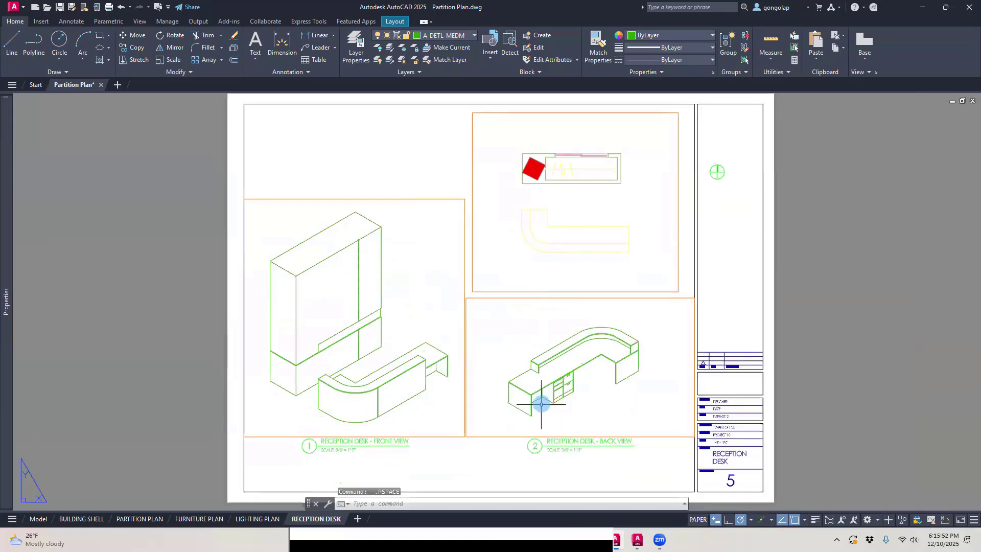
{"action": "type", "text": "o"}
{"action": "key", "text": "Return"}
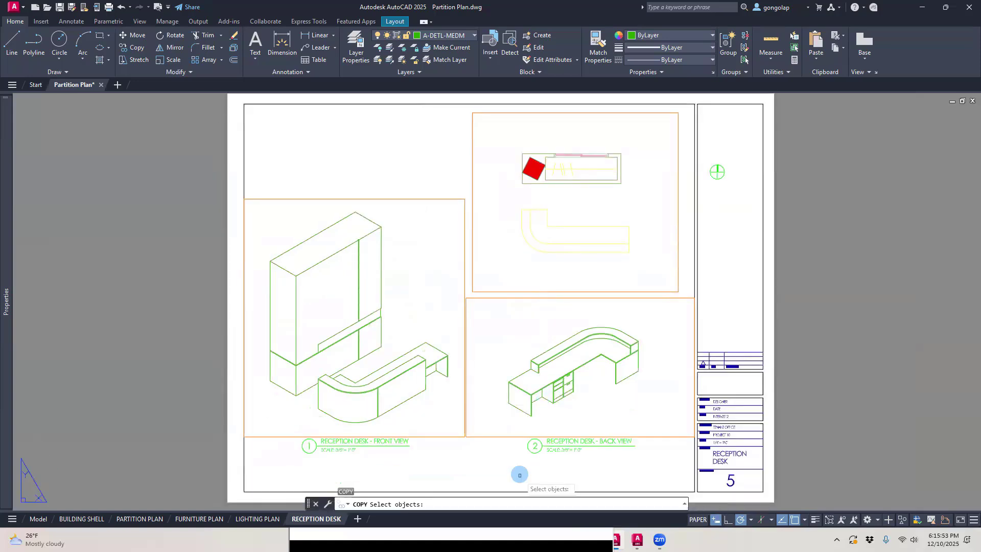
{"action": "left_click", "coordinate": [516, 464]}
{"action": "left_click", "coordinate": [662, 415]}
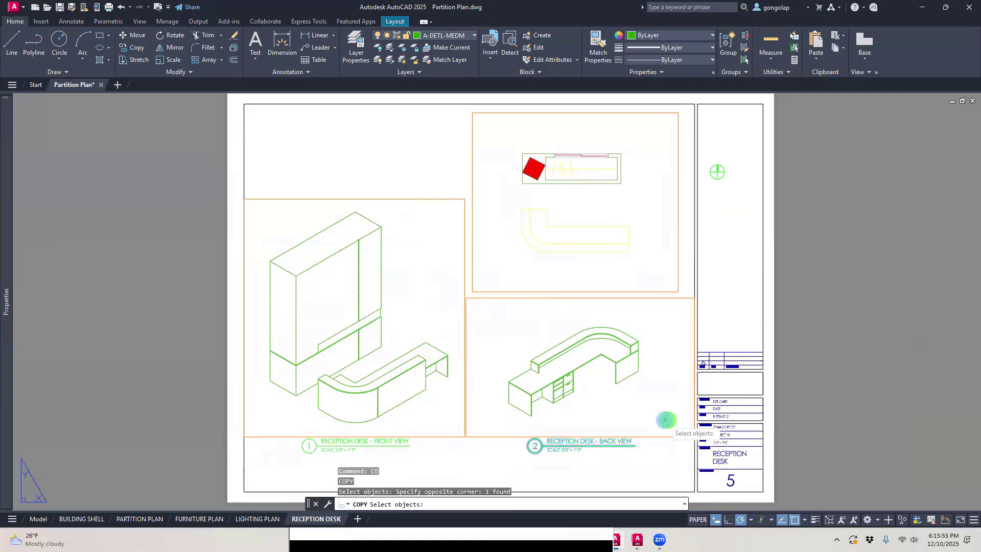
{"action": "key", "text": "Return"}
{"action": "left_click", "coordinate": [659, 462]}
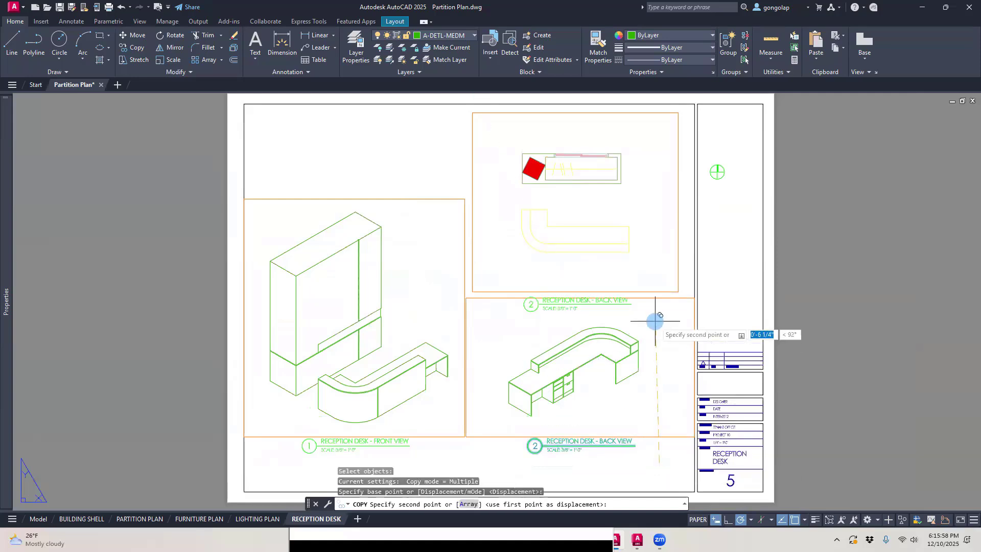
{"action": "key", "text": "F8"}
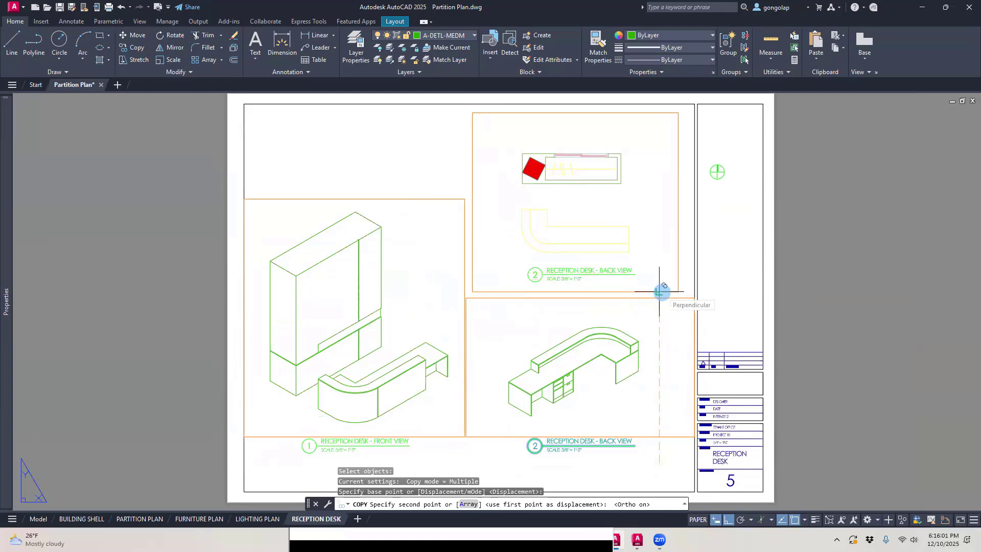
{"action": "left_click", "coordinate": [659, 291]}
{"action": "scroll", "coordinate": [564, 238], "scroll_direction": "up", "scroll_amount": 2}
{"action": "key", "text": "Escape"}
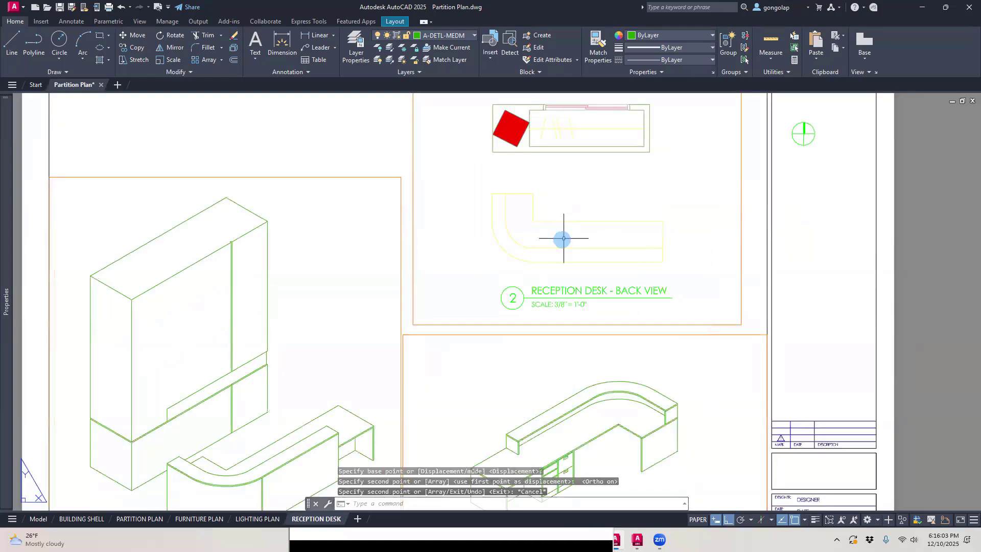
Step: Move the copied drawing title straight down about 3/8" toward the plan viewport's lower edge
{"action": "type", "text": "m"}
{"action": "key", "text": "Return"}
{"action": "left_click", "coordinate": [493, 270]}
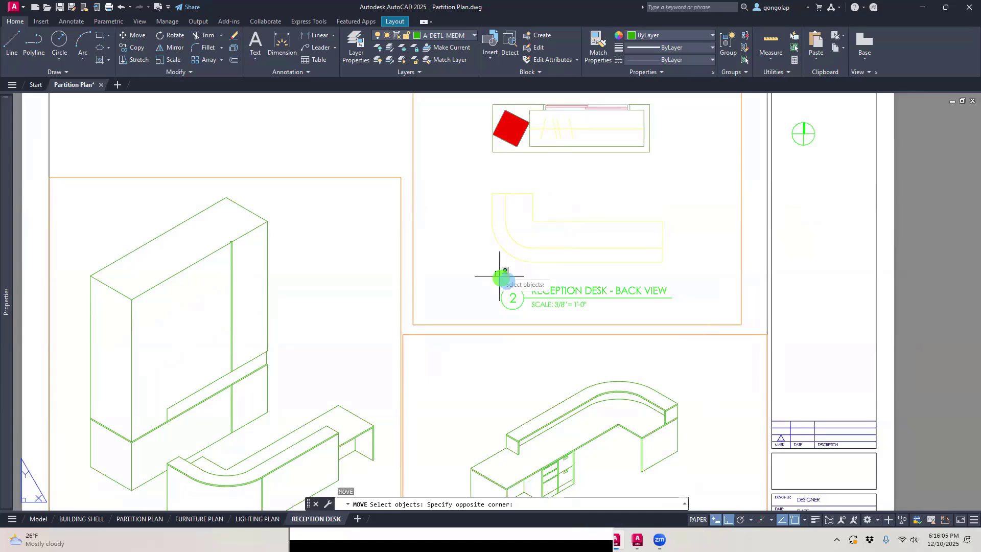
{"action": "left_click", "coordinate": [699, 329]}
{"action": "key", "text": "Return"}
{"action": "left_click", "coordinate": [701, 289]}
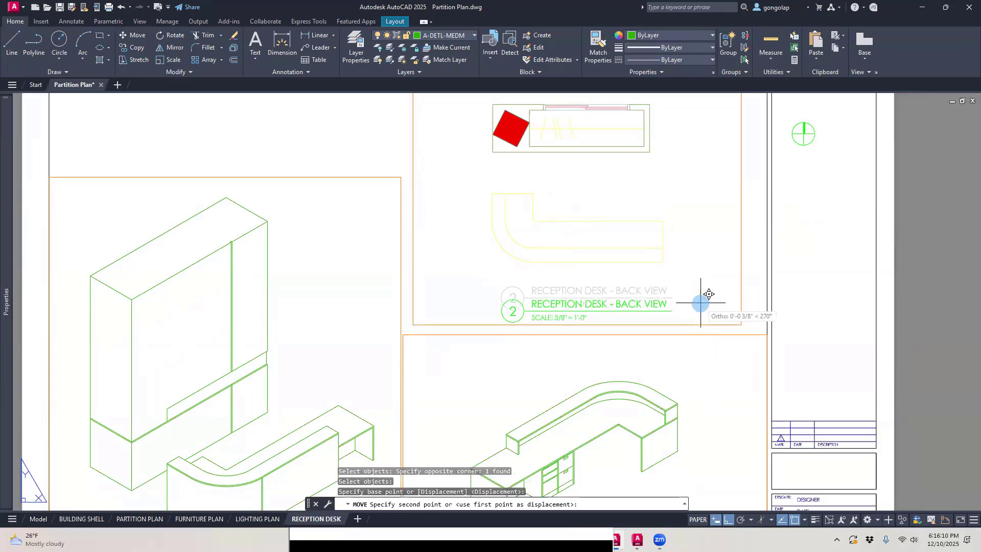
{"action": "left_click", "coordinate": [701, 302]}
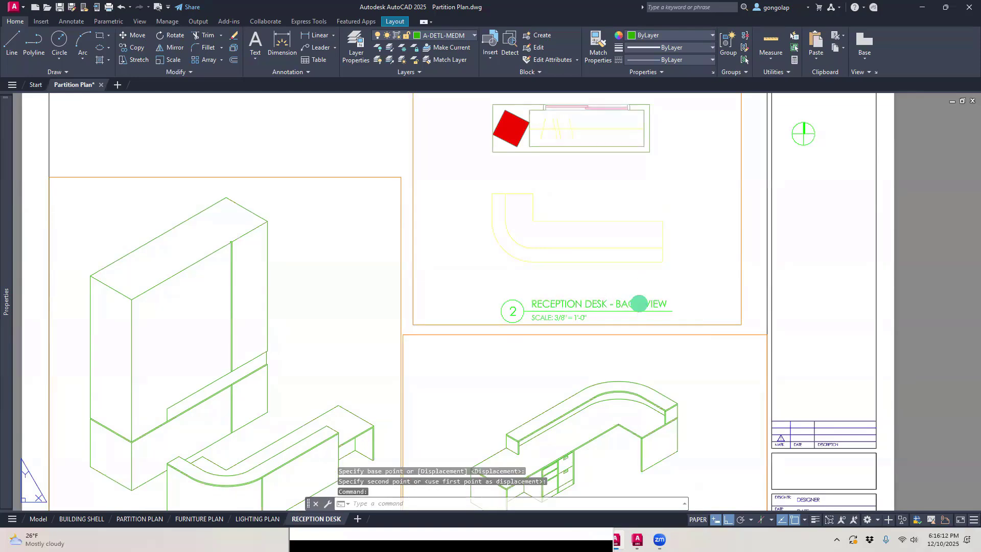
{"action": "double_click", "coordinate": [632, 310]}
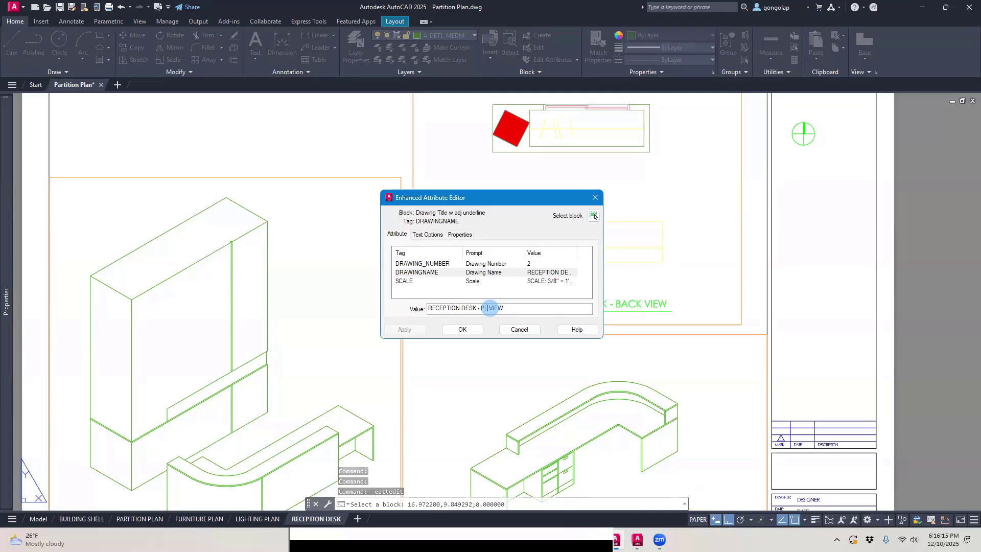
{"action": "left_click", "coordinate": [529, 330]}
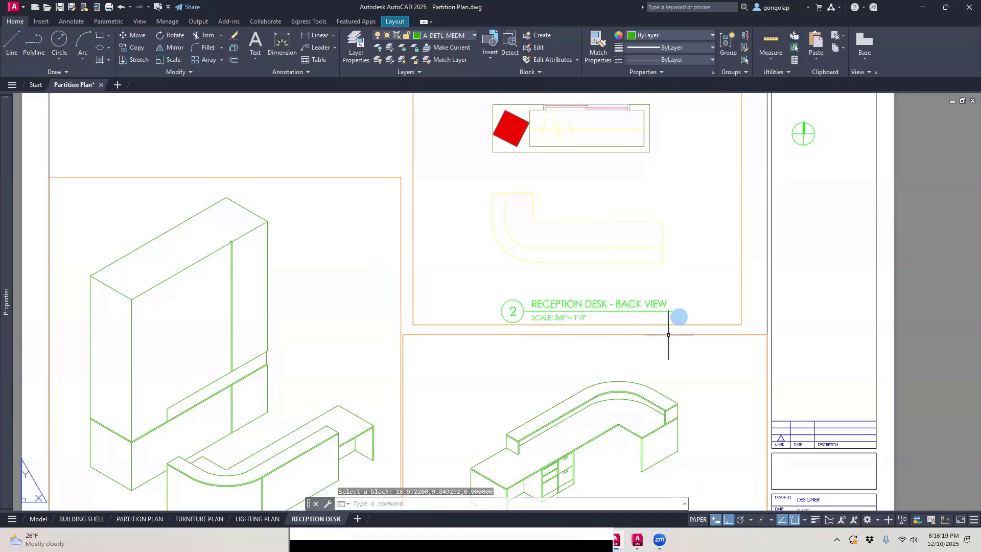
{"action": "scroll", "coordinate": [664, 335], "scroll_direction": "down", "scroll_amount": 3}
{"action": "scroll", "coordinate": [631, 315], "scroll_direction": "up", "scroll_amount": 6}
Step: Change the copied drawing title's name in the plan viewport to RECEPTION DESK - PLAN VIEW
{"action": "left_click", "coordinate": [629, 307]}
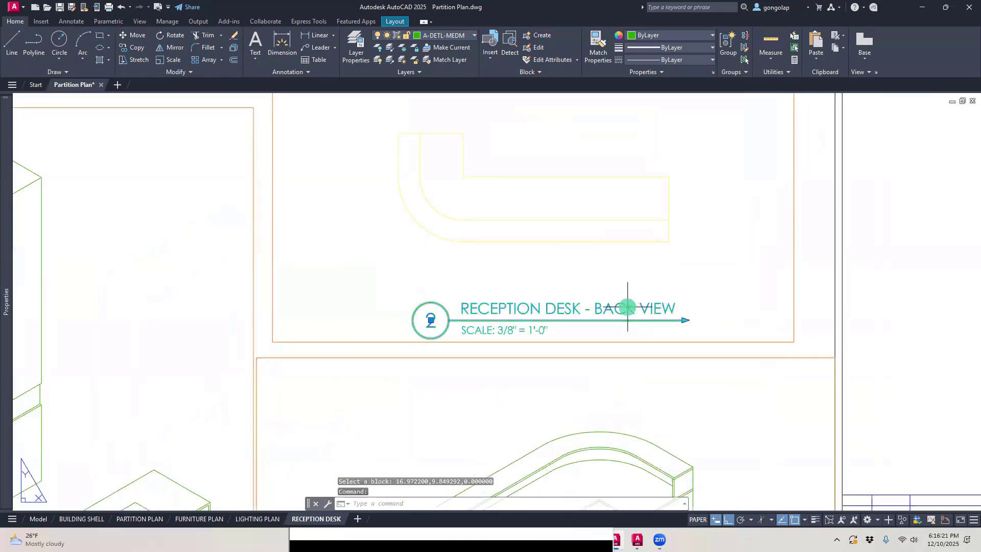
{"action": "double_click", "coordinate": [615, 309]}
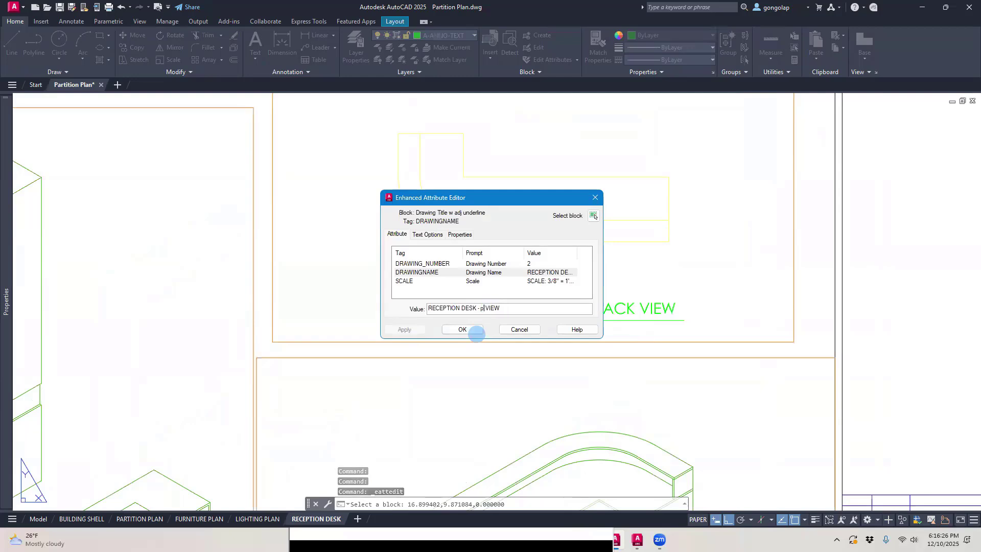
{"action": "key", "text": "BackSpace"}
{"action": "key", "text": "BackSpace"}
{"action": "type", "text": "PL"}
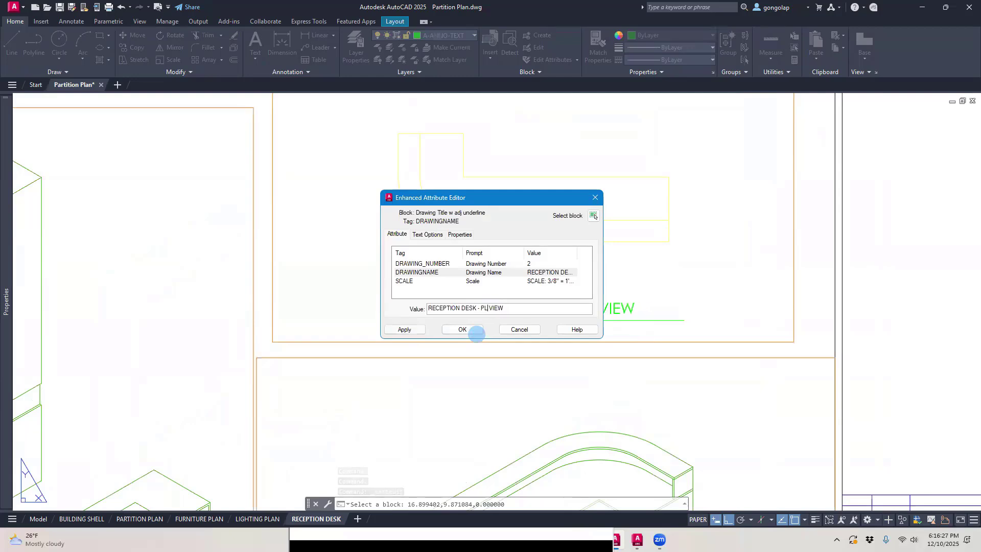
{"action": "type", "text": "AN"}
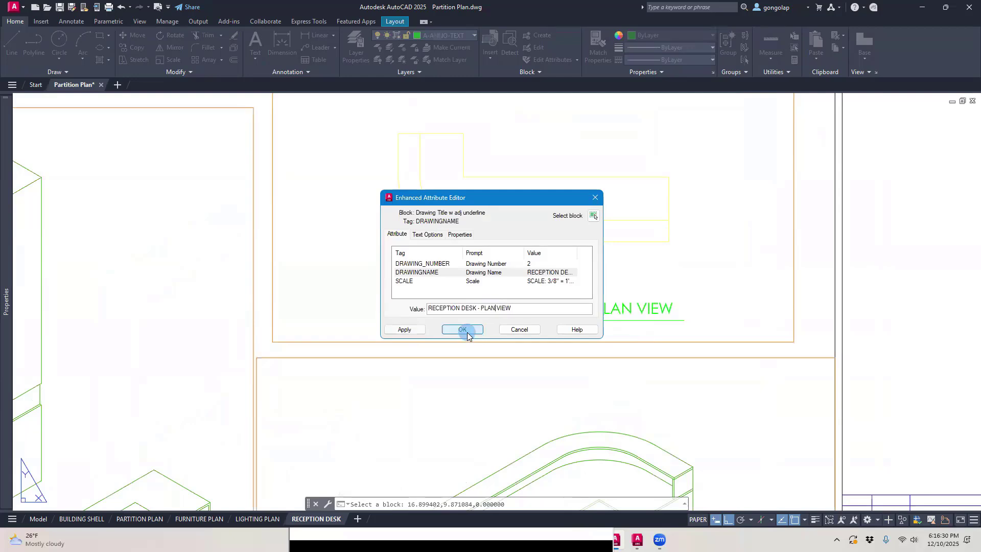
{"action": "left_click", "coordinate": [463, 329]}
Step: Move the north arrow symbol from the title block strip to the end of the plan view drawing title's underline
{"action": "scroll", "coordinate": [688, 306], "scroll_direction": "down", "scroll_amount": 2}
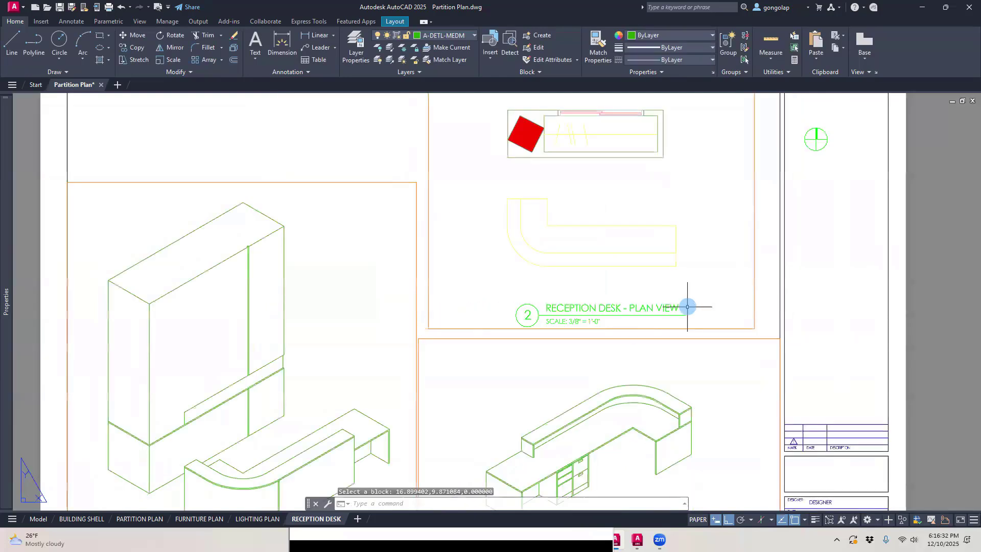
{"action": "middle_click_drag", "start_coordinate": [834, 213], "coordinate": [817, 229]}
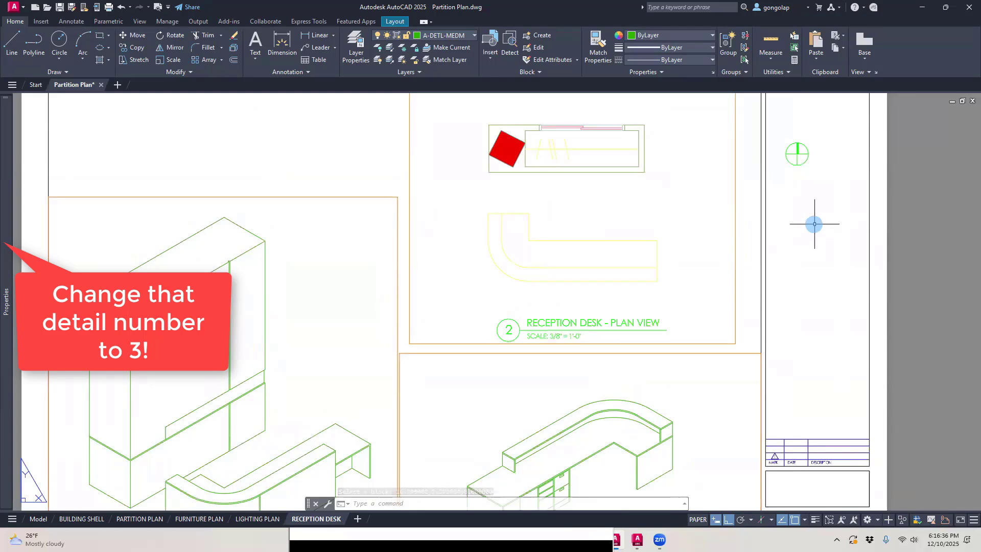
{"action": "type", "text": "m"}
{"action": "key", "text": "Return"}
{"action": "left_click", "coordinate": [807, 171]}
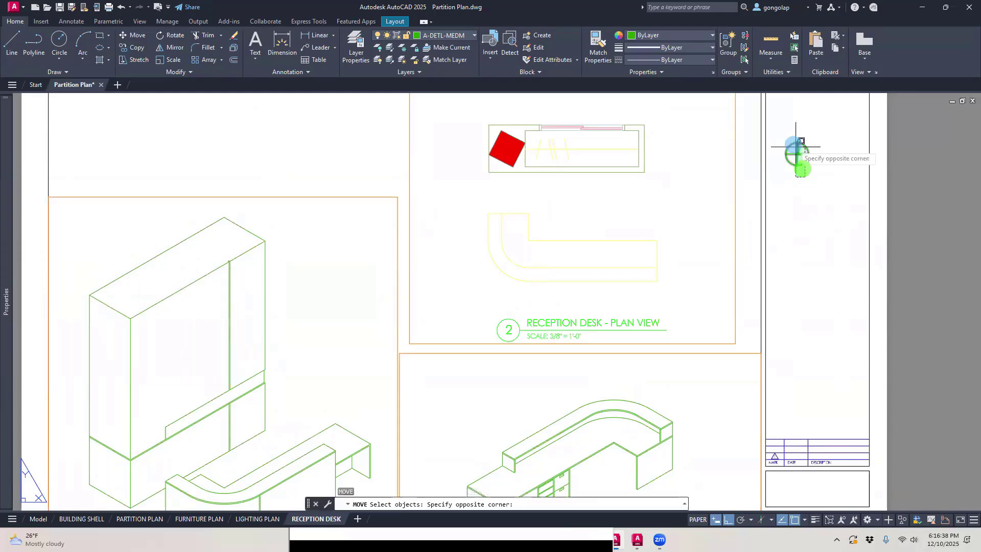
{"action": "left_click", "coordinate": [775, 134]}
{"action": "key", "text": "Return"}
{"action": "left_click", "coordinate": [797, 153]}
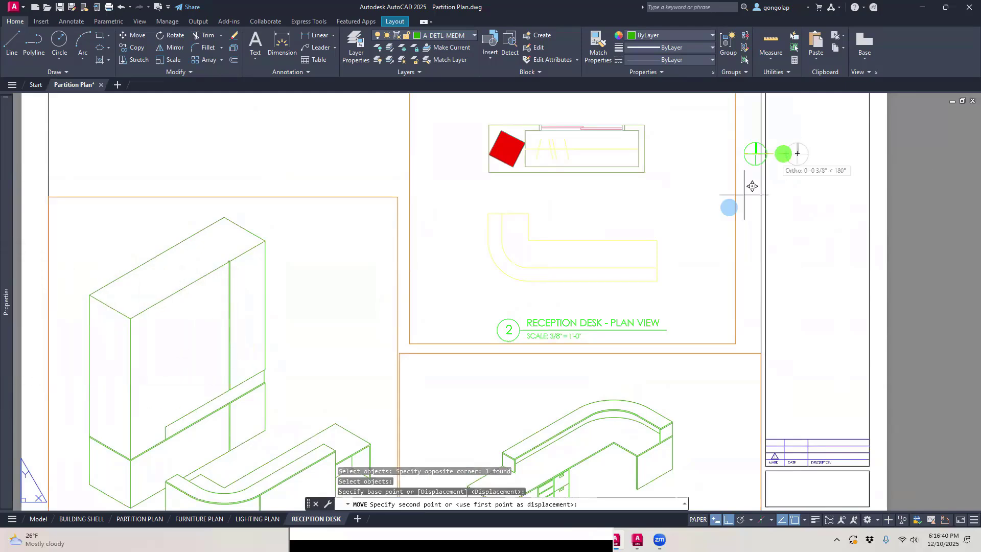
{"action": "scroll", "coordinate": [687, 317], "scroll_direction": "up", "scroll_amount": 2}
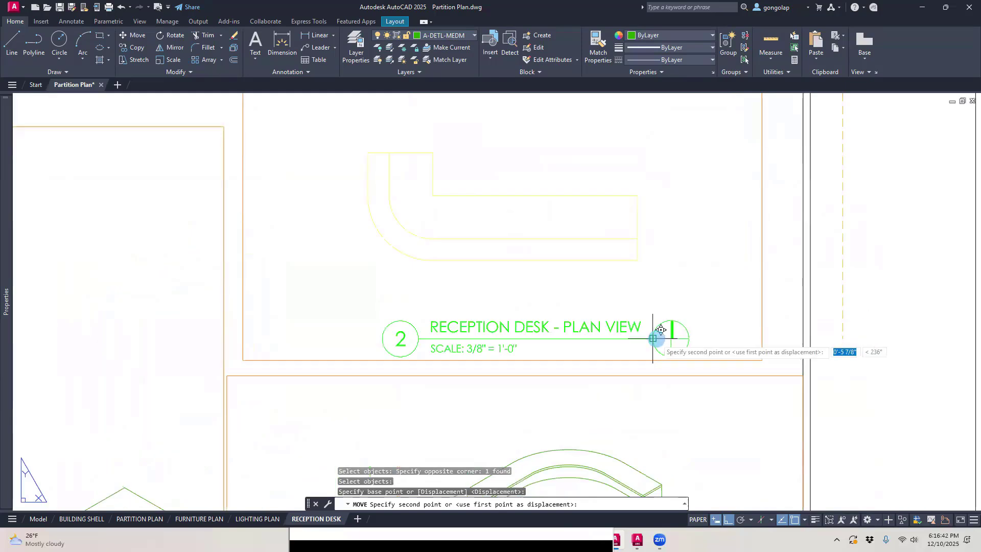
{"action": "left_click", "coordinate": [671, 338]}
{"action": "key", "text": "Escape"}
Step: Move the north arrow horizontally away from the plan view title's underline to leave a small gap, with Ortho on
{"action": "type", "text": "m"}
{"action": "key", "text": "Return"}
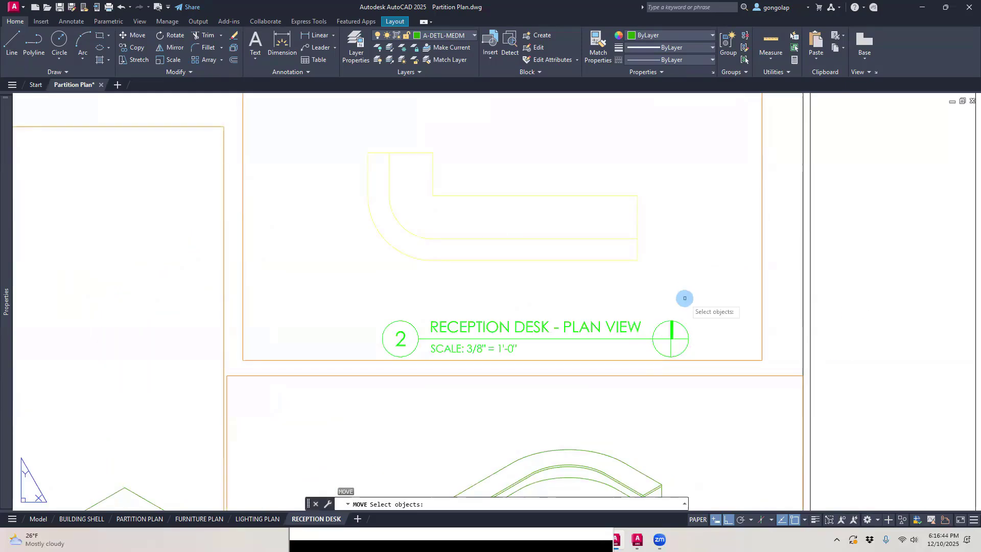
{"action": "left_click", "coordinate": [690, 297]}
{"action": "left_click", "coordinate": [663, 330]}
{"action": "key", "text": "Return"}
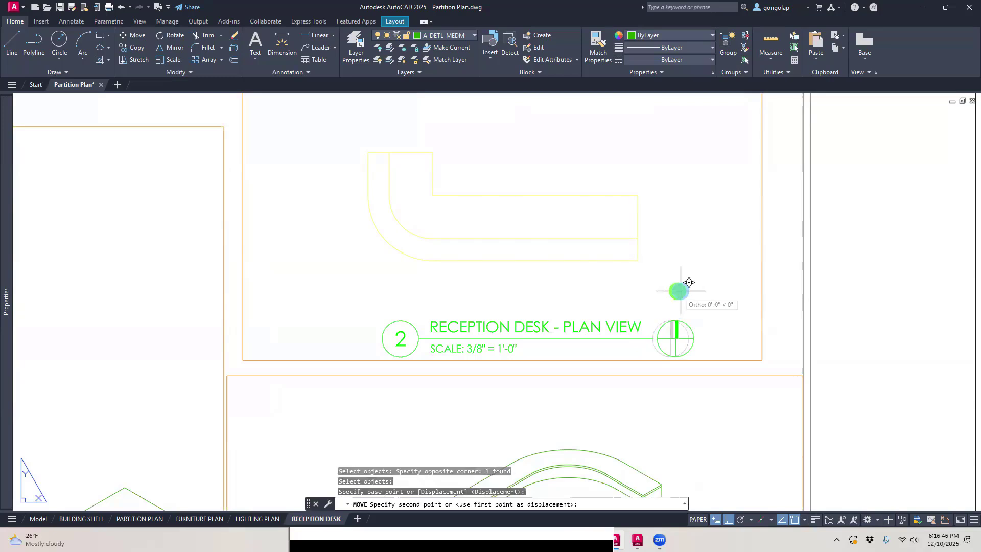
{"action": "left_click", "coordinate": [676, 290]}
{"action": "left_click", "coordinate": [695, 290]}
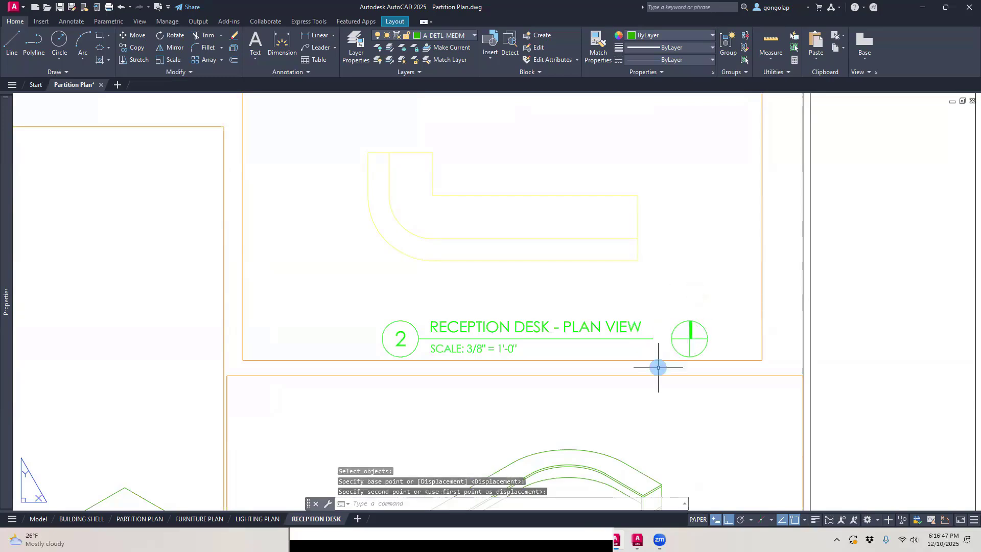
Step: Review the RECEPTION DESK layout's plot settings and close them without plotting
{"action": "scroll", "coordinate": [657, 366], "scroll_direction": "down", "scroll_amount": 4}
{"action": "middle_click_drag", "start_coordinate": [637, 329], "coordinate": [645, 308]}
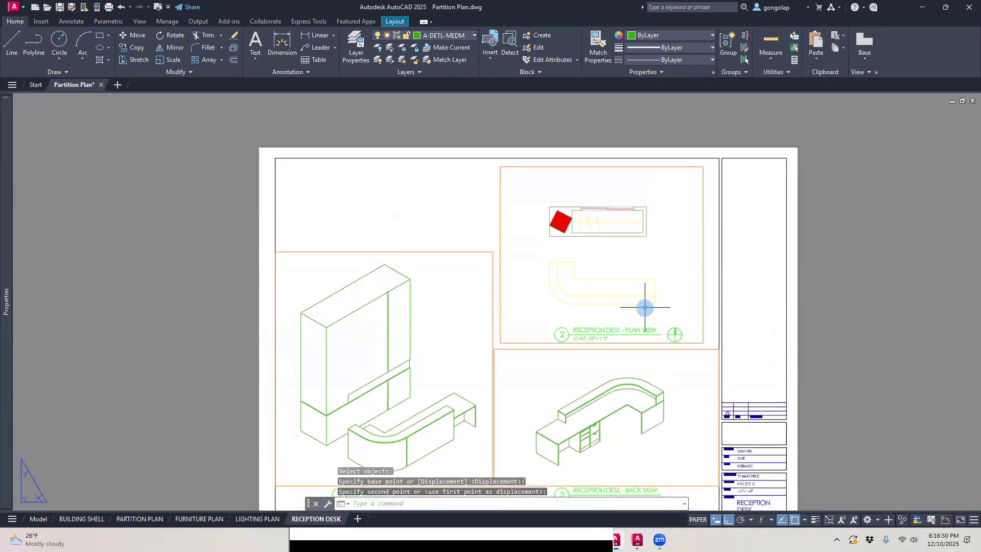
{"action": "scroll", "coordinate": [645, 307], "scroll_direction": "up", "scroll_amount": 2}
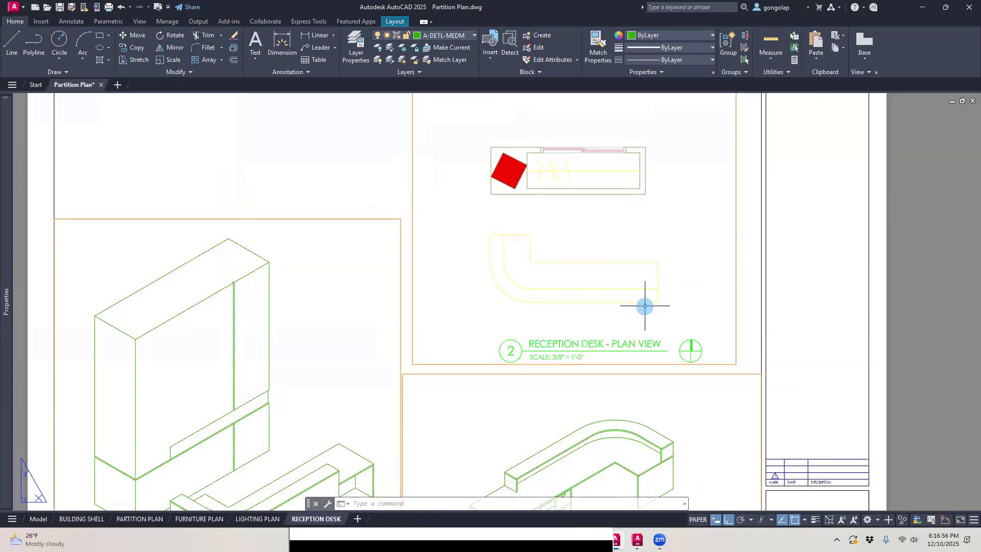
{"action": "scroll", "coordinate": [645, 306], "scroll_direction": "down", "scroll_amount": 2}
{"action": "middle_click_drag", "start_coordinate": [495, 281], "coordinate": [498, 257]}
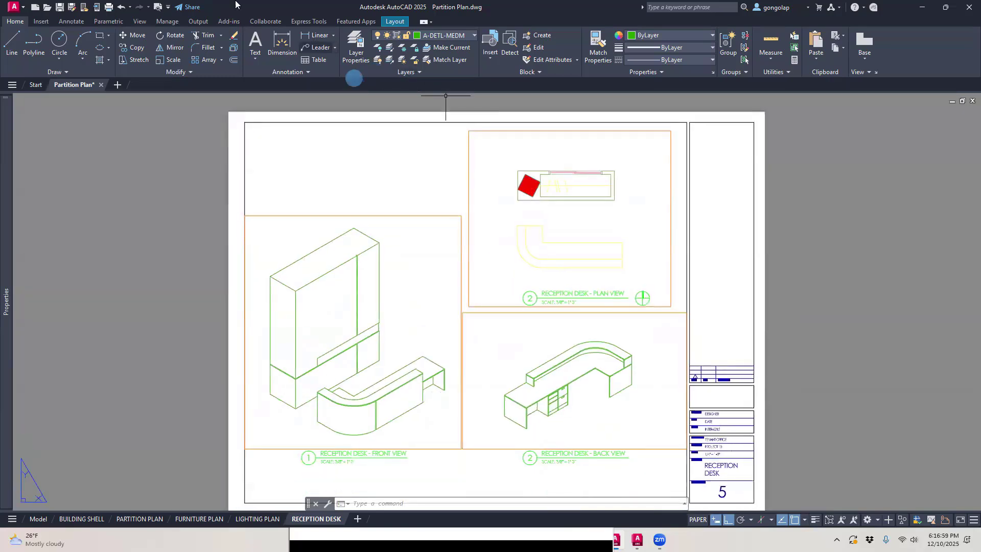
{"action": "left_click", "coordinate": [109, 7]}
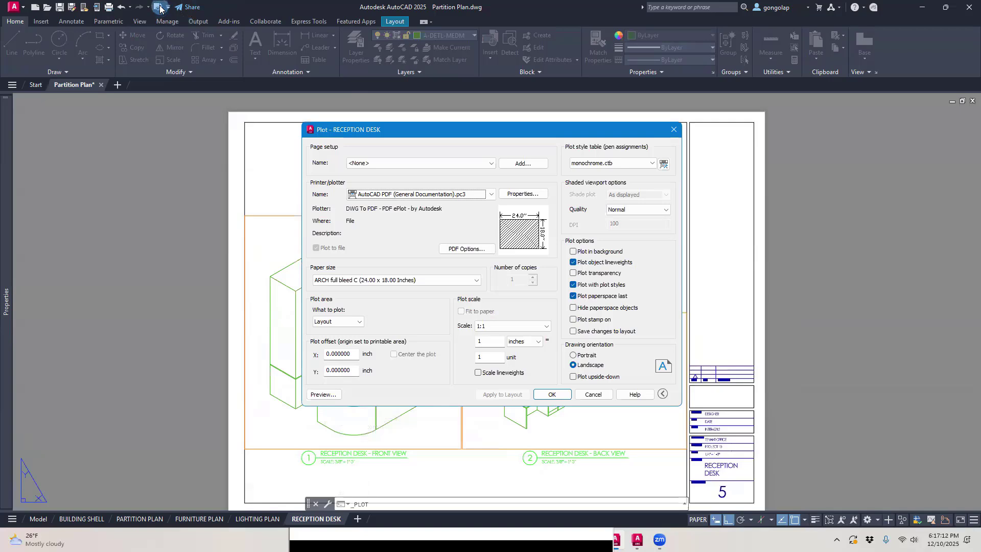
{"action": "left_click", "coordinate": [670, 130]}
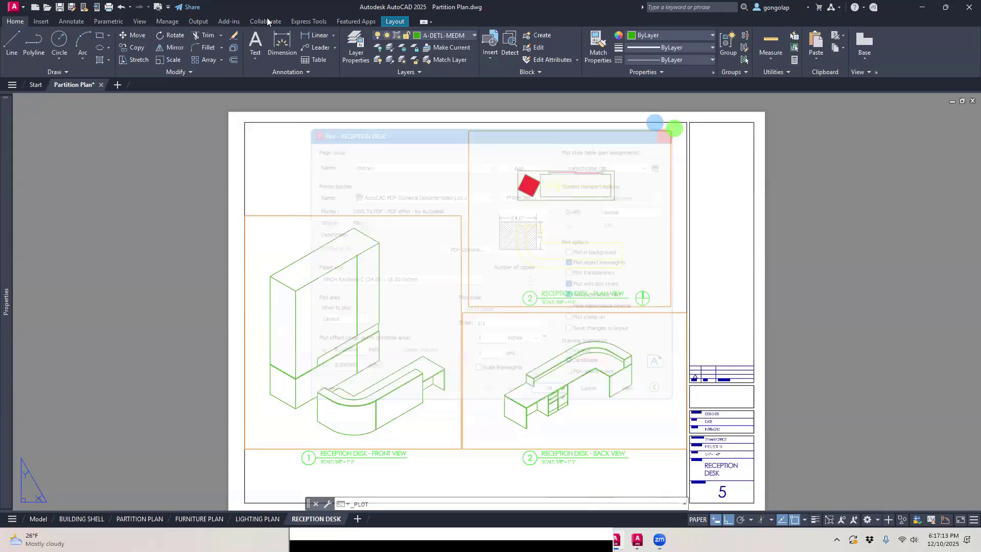
Step: Look up the Plot Preview entry among the customizable quick-access commands, leaving the selection as is
{"action": "left_click", "coordinate": [158, 7]}
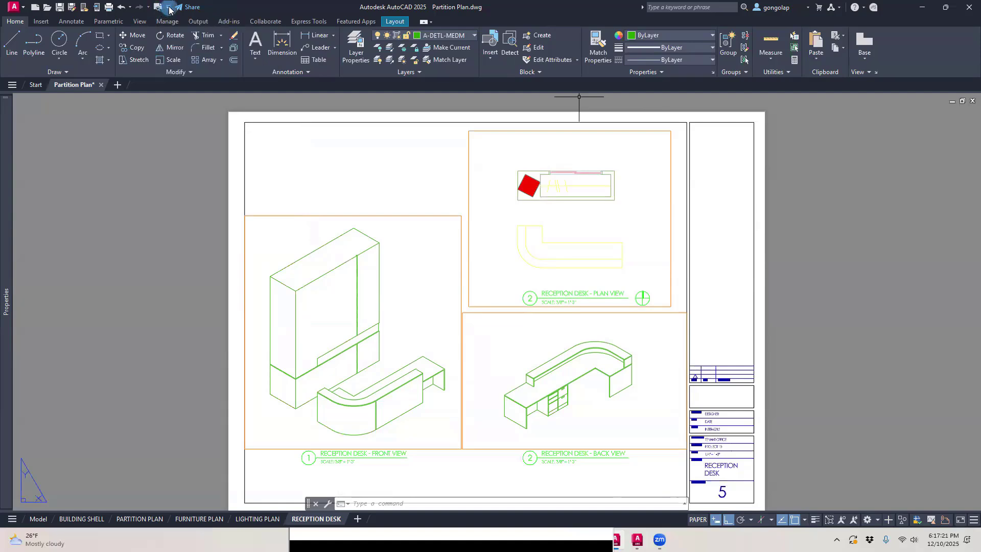
{"action": "left_click", "coordinate": [169, 7]}
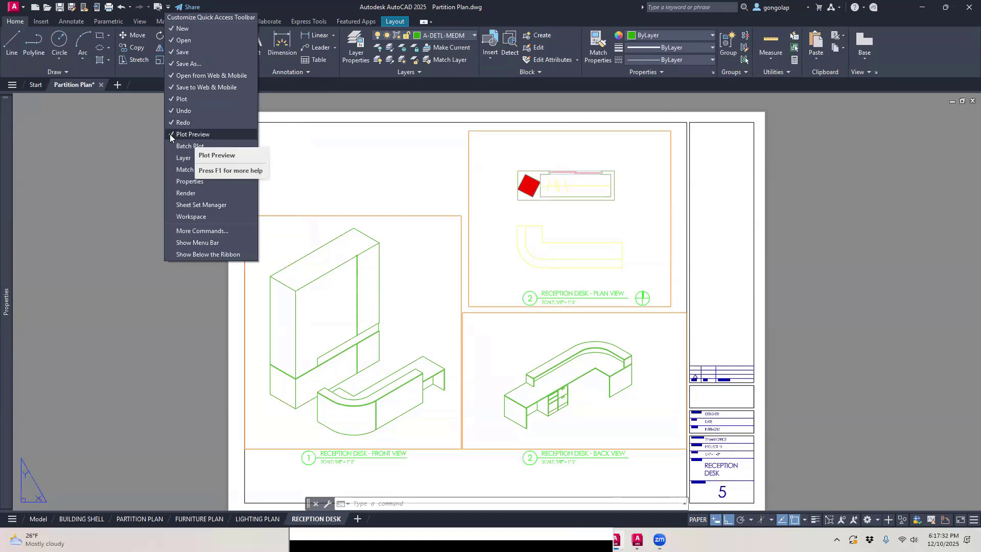
{"action": "left_click", "coordinate": [127, 136]}
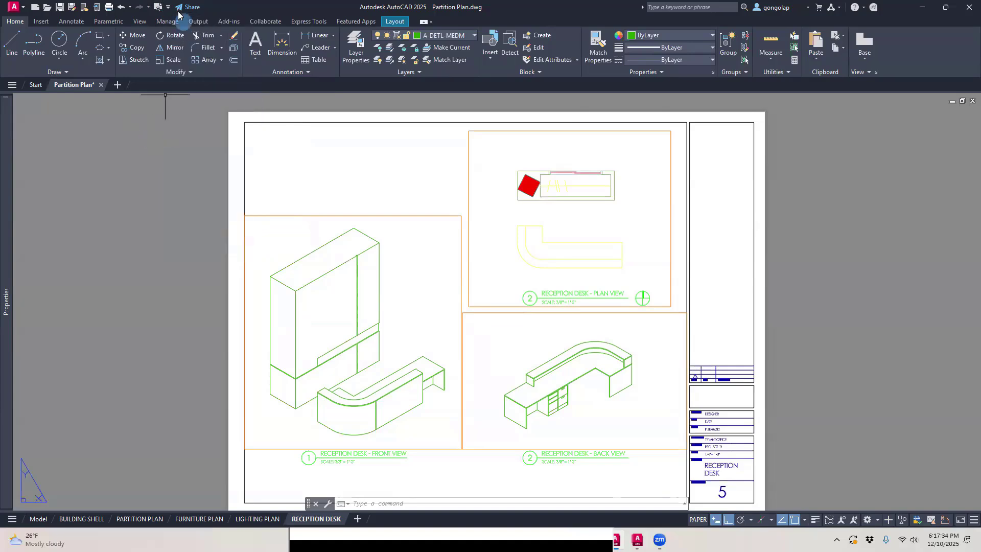
Step: Preview the plot of the RECEPTION DESK sheet and examine the closely spaced panel lines in the front view
{"action": "left_click", "coordinate": [157, 7]}
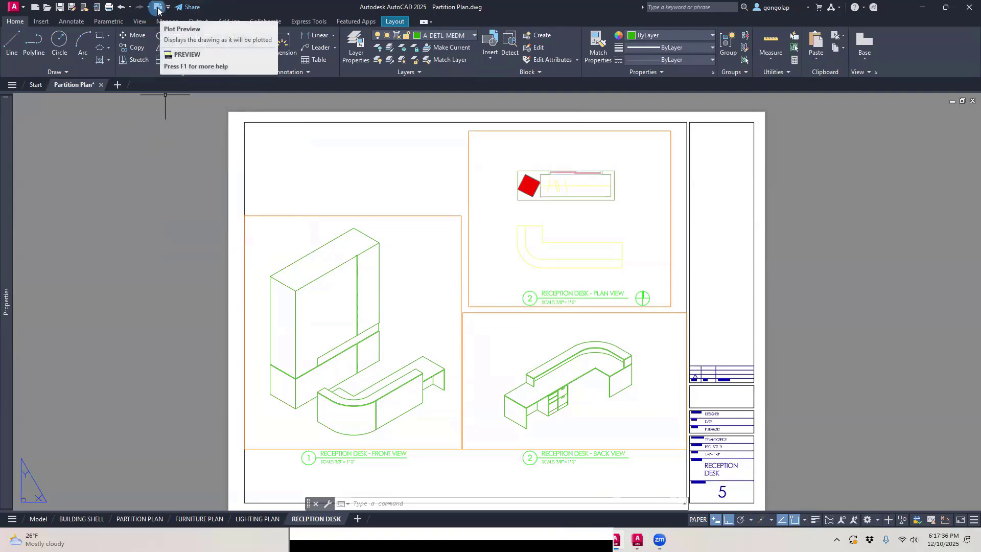
{"action": "left_click", "coordinate": [158, 8]}
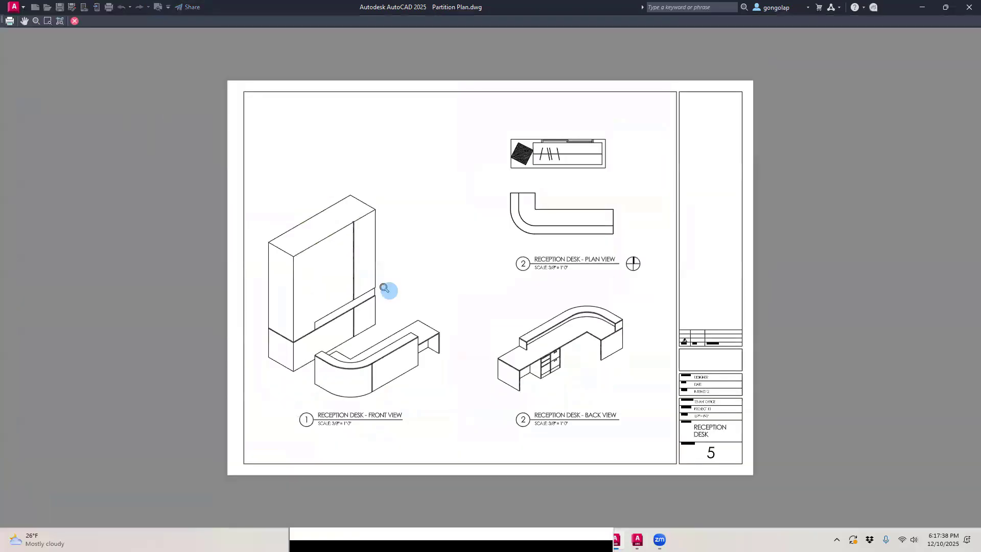
{"action": "scroll", "coordinate": [402, 374], "scroll_direction": "up", "scroll_amount": 8}
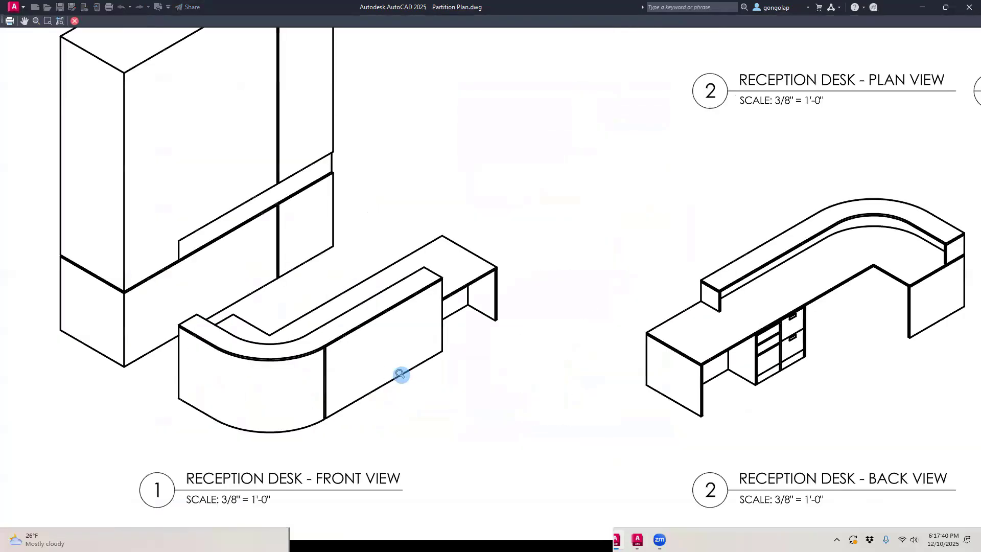
{"action": "scroll", "coordinate": [276, 352], "scroll_direction": "up", "scroll_amount": 2}
{"action": "scroll", "coordinate": [280, 340], "scroll_direction": "down", "scroll_amount": 5}
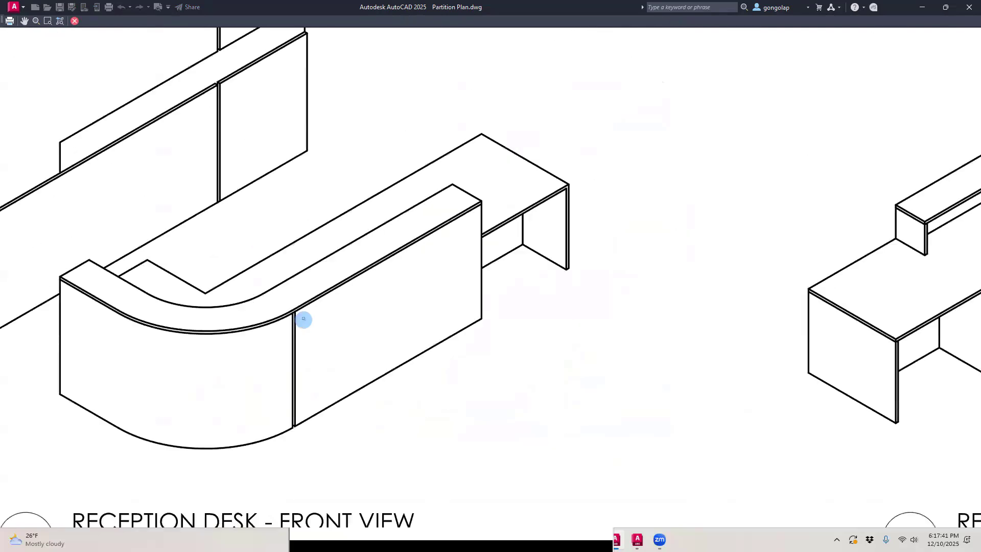
{"action": "scroll", "coordinate": [304, 320], "scroll_direction": "up", "scroll_amount": 3}
{"action": "scroll", "coordinate": [274, 330], "scroll_direction": "up", "scroll_amount": 4}
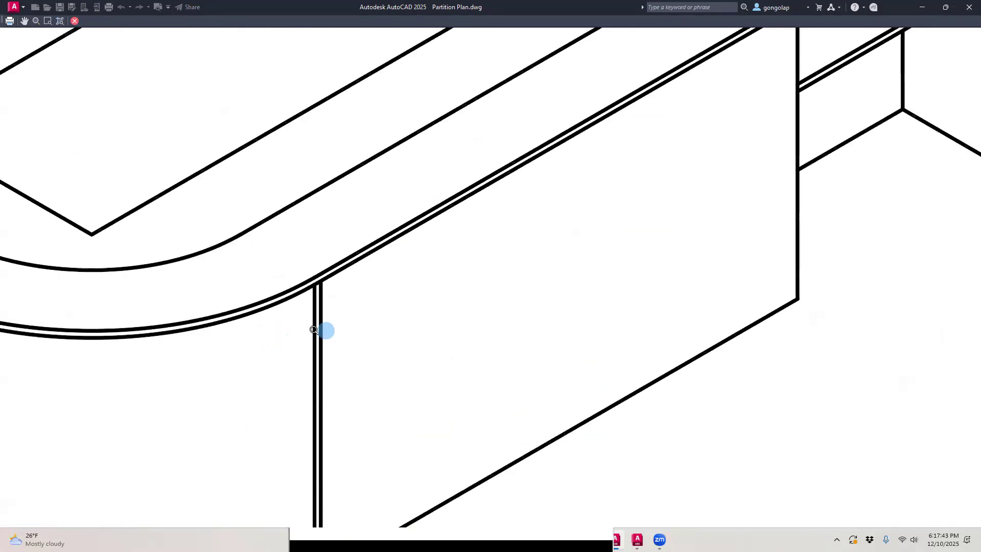
{"action": "scroll", "coordinate": [327, 329], "scroll_direction": "down", "scroll_amount": 4}
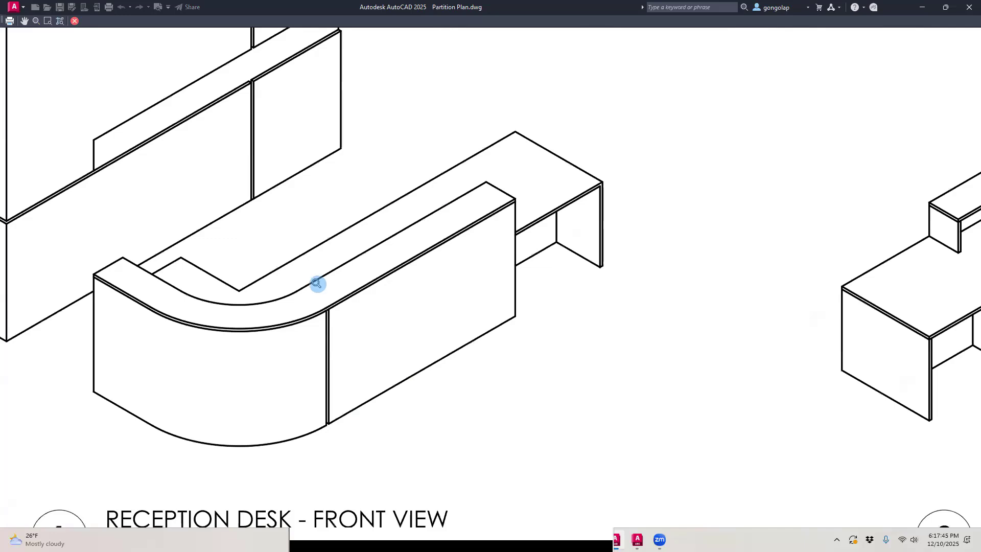
{"action": "scroll", "coordinate": [302, 315], "scroll_direction": "up", "scroll_amount": 2}
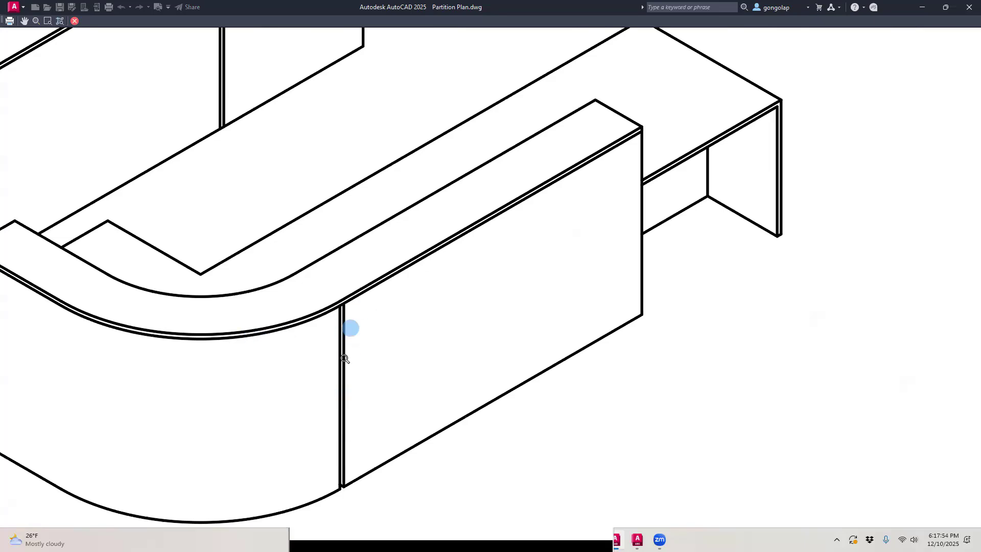
{"action": "scroll", "coordinate": [350, 376], "scroll_direction": "down", "scroll_amount": 3}
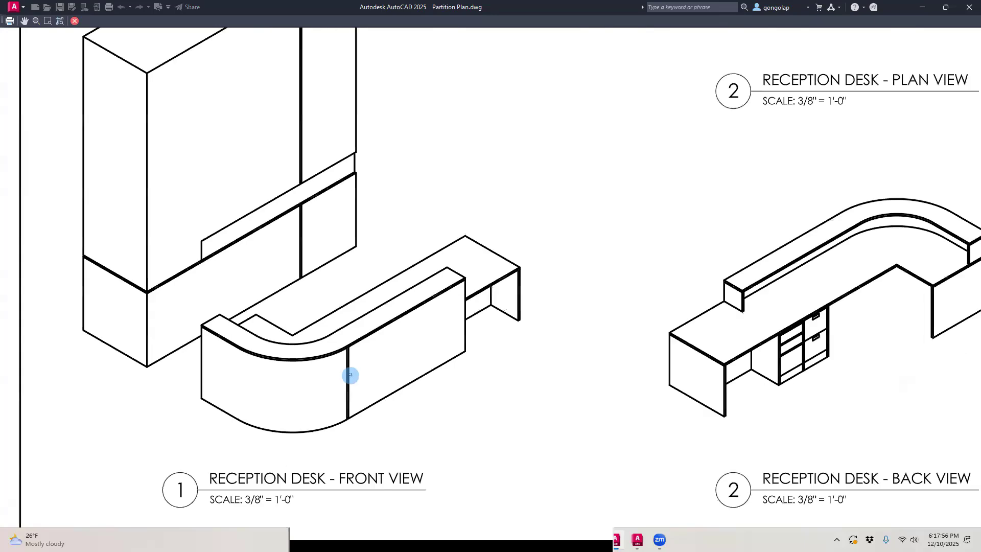
{"action": "scroll", "coordinate": [296, 185], "scroll_direction": "up", "scroll_amount": 4}
{"action": "scroll", "coordinate": [297, 185], "scroll_direction": "down", "scroll_amount": 4}
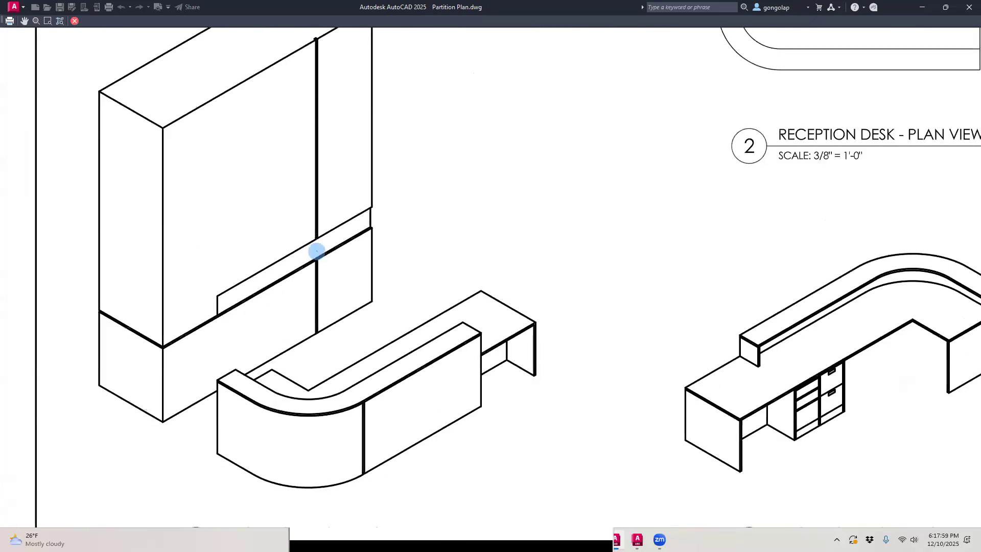
Step: Examine the drawer cabinet's line thickness in the back view of the plot preview, and close the preview
{"action": "scroll", "coordinate": [854, 420], "scroll_direction": "up", "scroll_amount": 4}
{"action": "scroll", "coordinate": [727, 344], "scroll_direction": "up", "scroll_amount": 2}
{"action": "scroll", "coordinate": [603, 232], "scroll_direction": "up", "scroll_amount": 2}
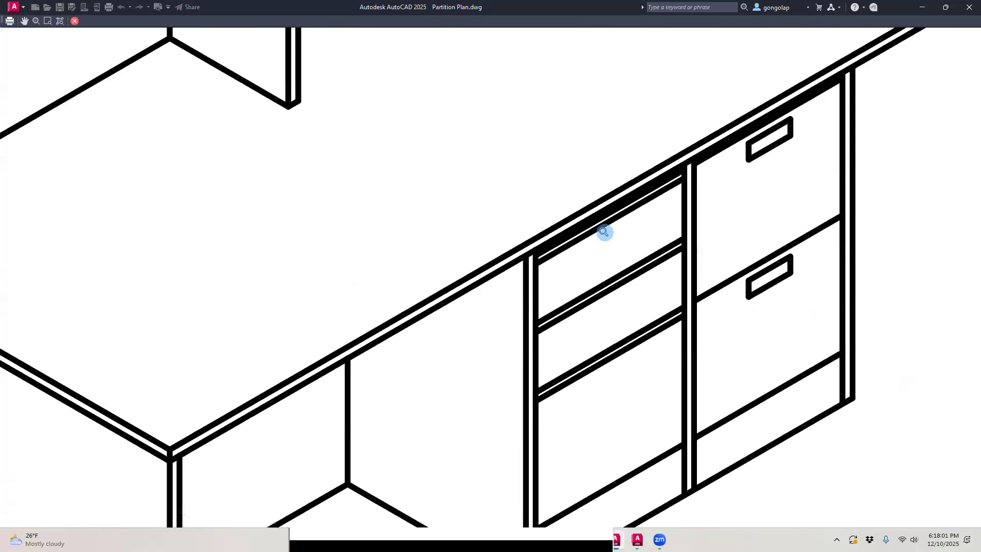
{"action": "scroll", "coordinate": [685, 292], "scroll_direction": "down", "scroll_amount": 5}
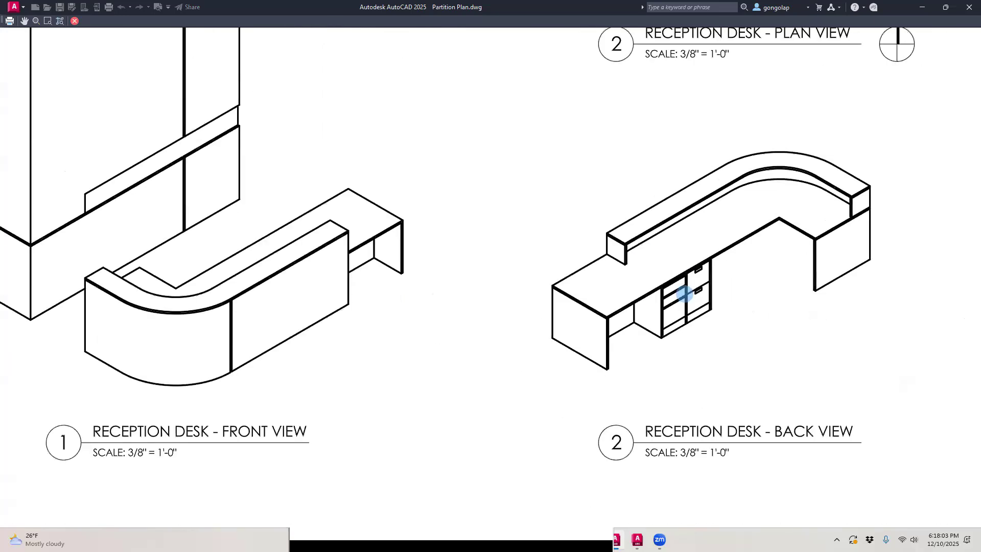
{"action": "scroll", "coordinate": [364, 240], "scroll_direction": "down", "scroll_amount": 2}
{"action": "key", "text": "Escape"}
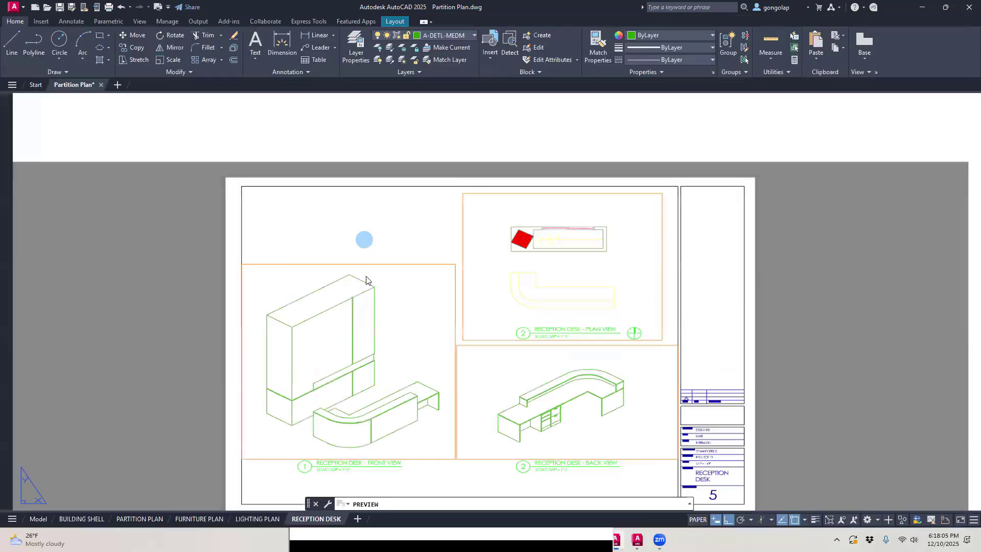
Step: Move the tall back panel's front joint lines and ledge outline in the front view to the A-DETL-LITE layer
{"action": "scroll", "coordinate": [368, 378], "scroll_direction": "up", "scroll_amount": 5}
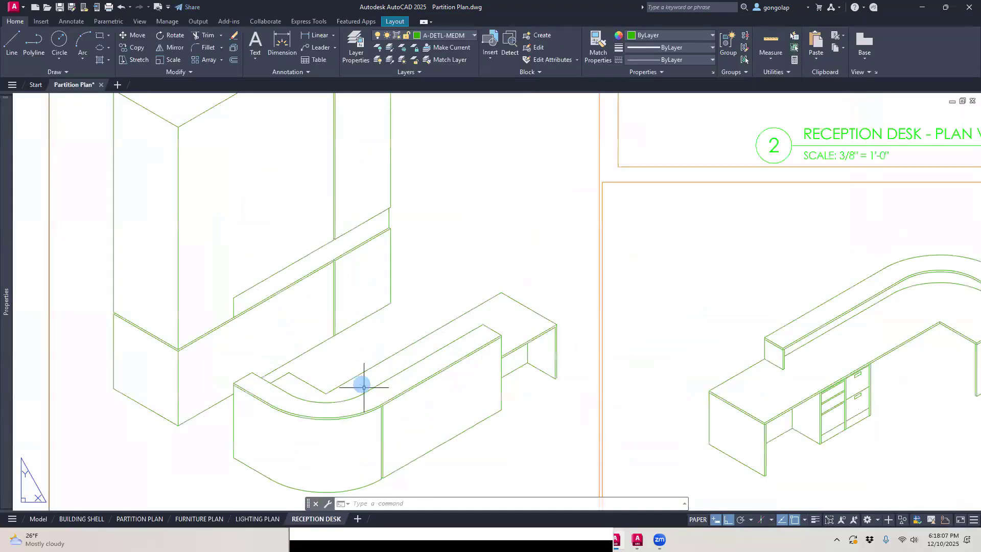
{"action": "double_click", "coordinate": [349, 272]}
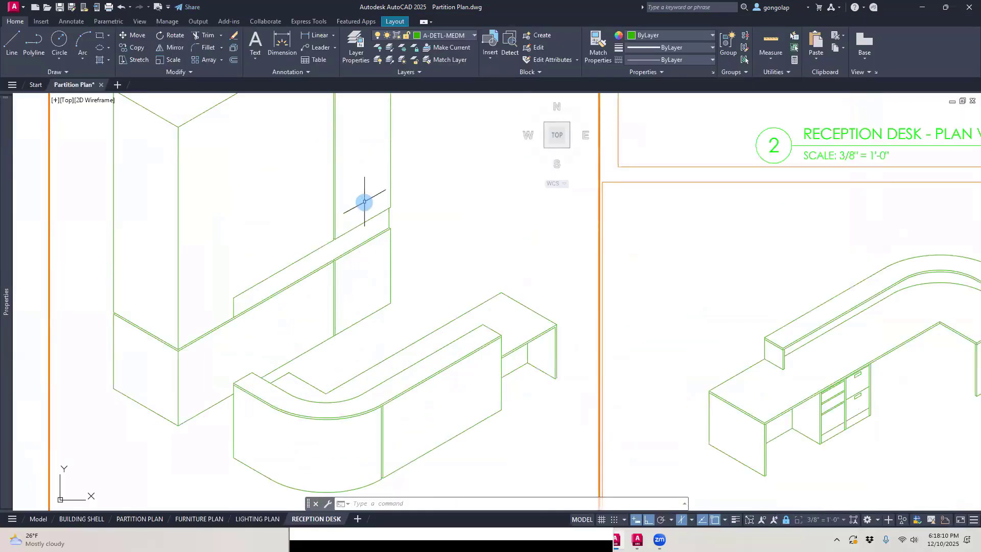
{"action": "left_click", "coordinate": [362, 171]}
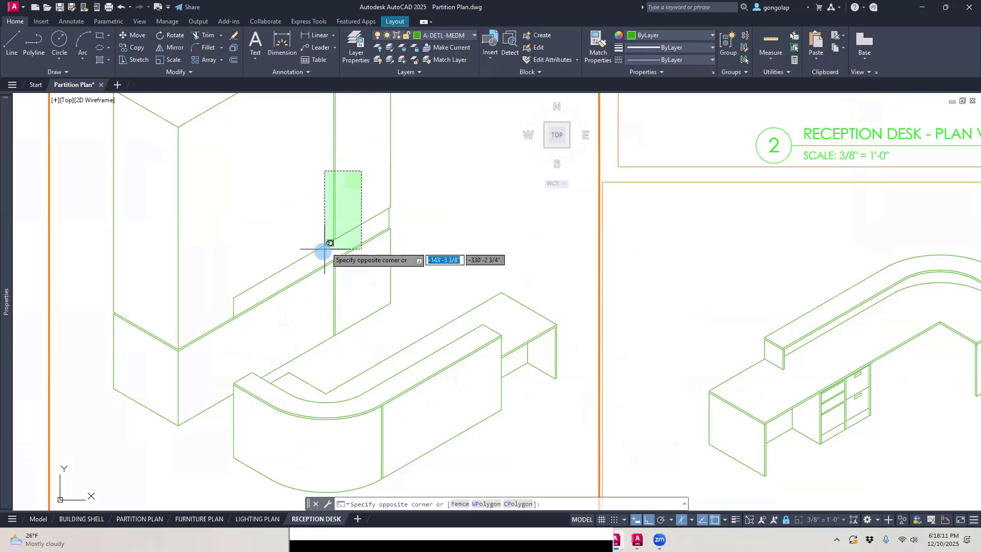
{"action": "left_click", "coordinate": [218, 314]}
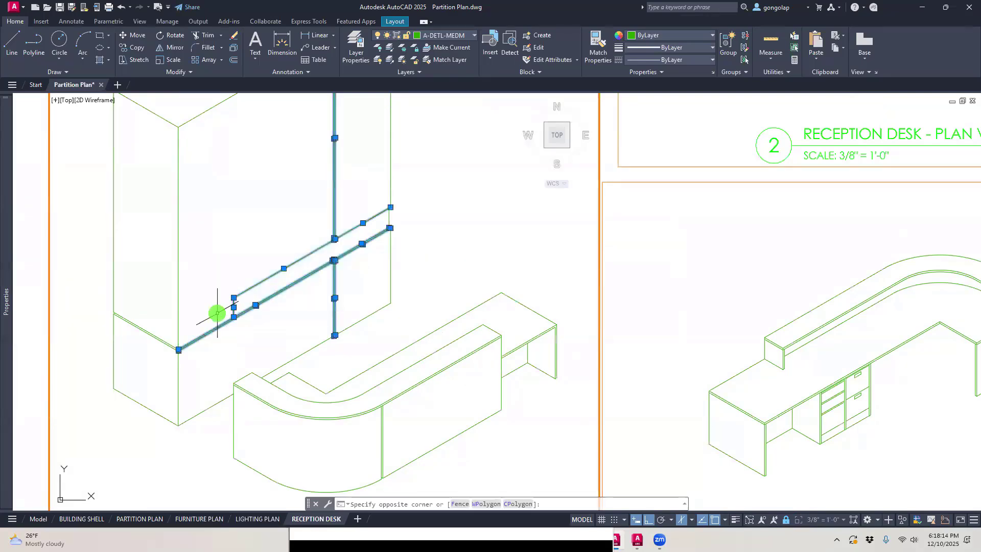
{"action": "left_click", "coordinate": [463, 37]}
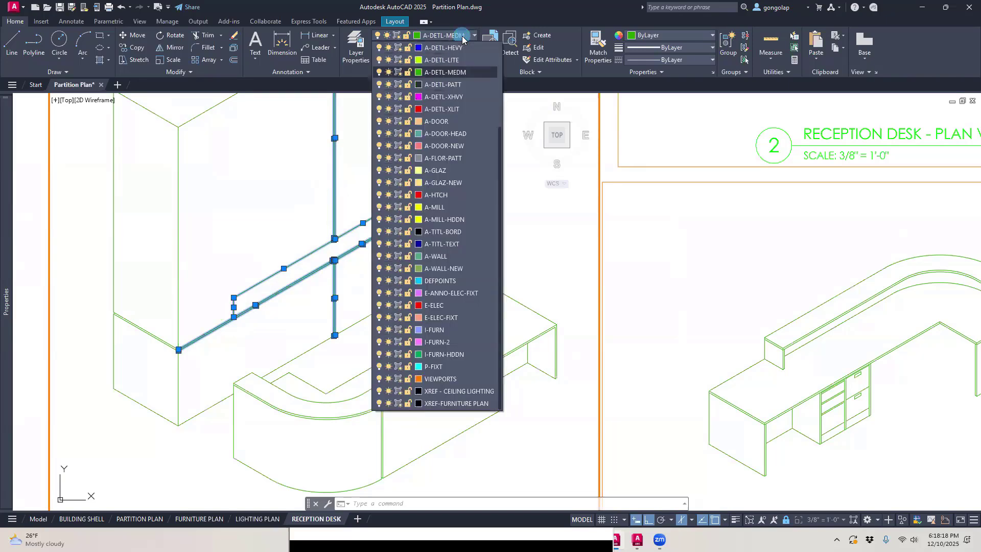
{"action": "left_click", "coordinate": [449, 62]}
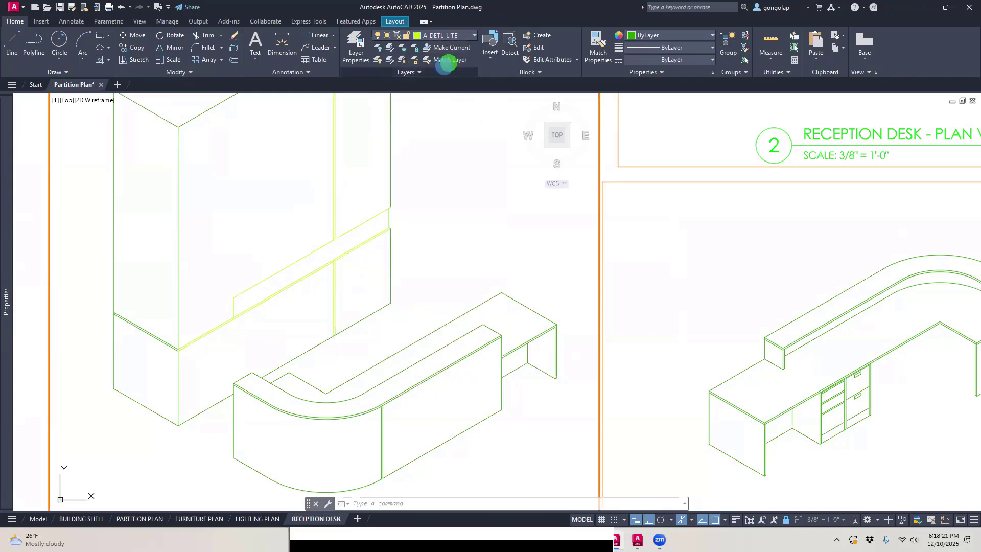
{"action": "key", "text": "Escape"}
Step: Move the two joint lines on the tall back panel's narrow side face to the A-DETL-LITE layer
{"action": "scroll", "coordinate": [148, 323], "scroll_direction": "up", "scroll_amount": 2}
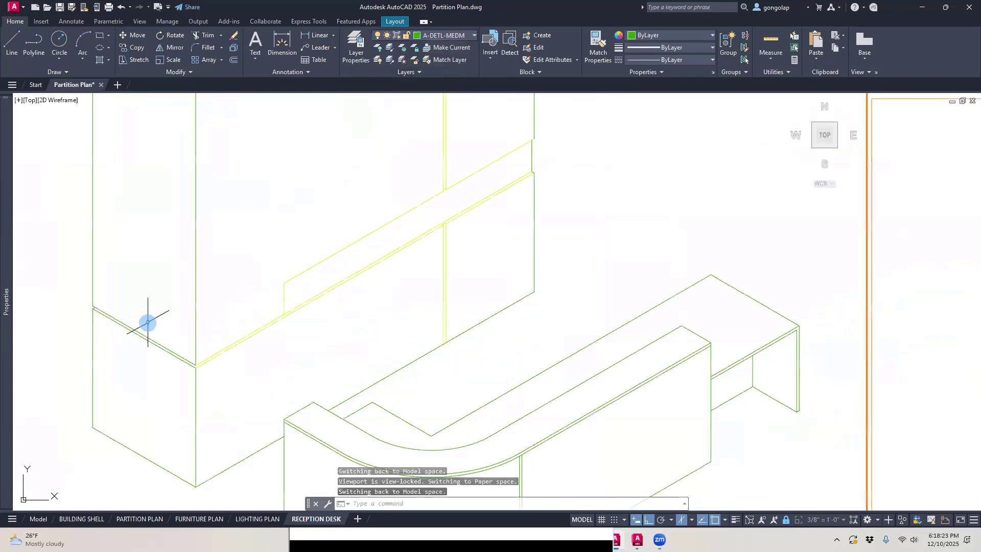
{"action": "left_click", "coordinate": [148, 323]}
{"action": "left_click", "coordinate": [138, 346]}
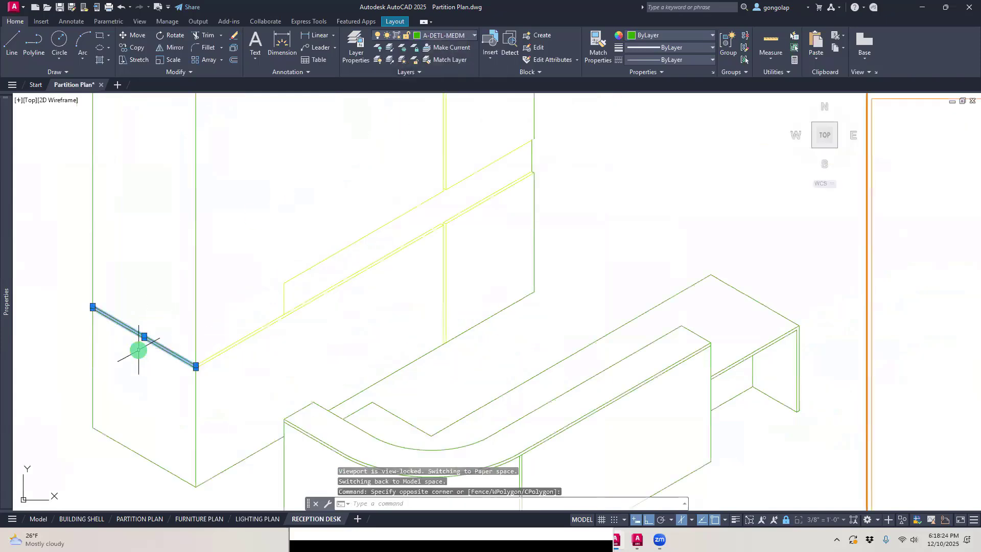
{"action": "left_click", "coordinate": [452, 37]}
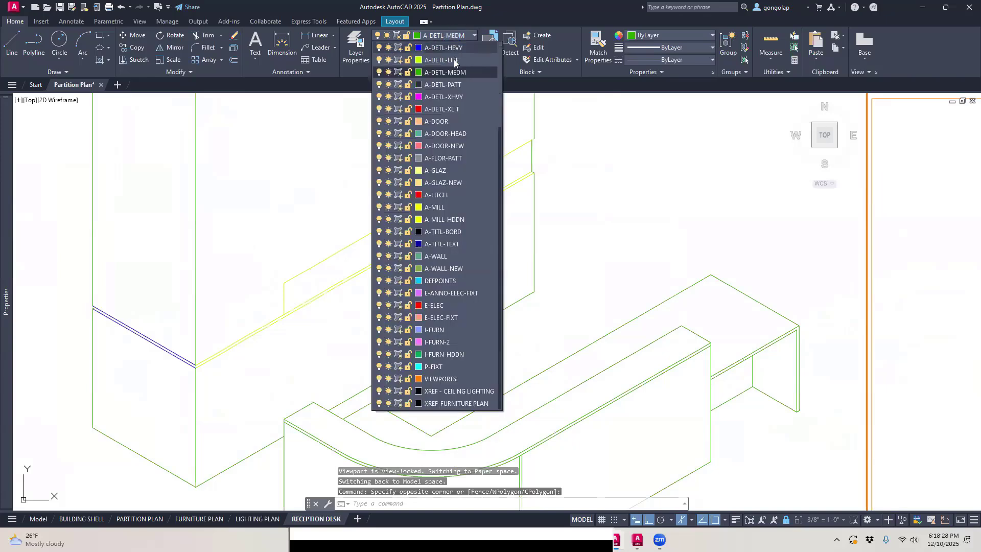
{"action": "left_click", "coordinate": [453, 59]}
{"action": "scroll", "coordinate": [387, 204], "scroll_direction": "down", "scroll_amount": 2}
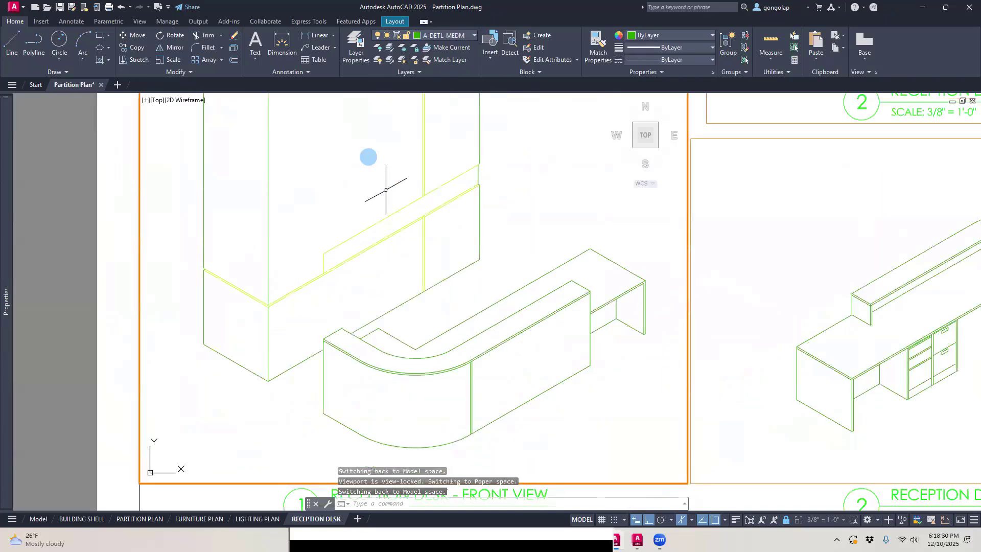
Step: Preview the sheet's plot, examine the back panel's joint lines in the front view, and close the preview
{"action": "left_click", "coordinate": [156, 7]}
{"action": "scroll", "coordinate": [332, 342], "scroll_direction": "up", "scroll_amount": 4}
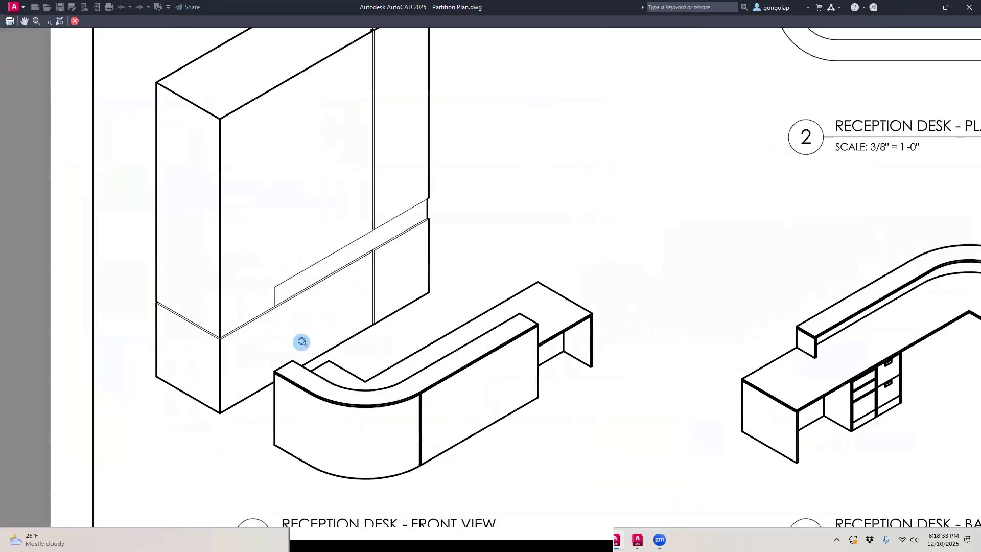
{"action": "scroll", "coordinate": [276, 285], "scroll_direction": "up", "scroll_amount": 2}
{"action": "scroll", "coordinate": [475, 195], "scroll_direction": "up", "scroll_amount": 2}
{"action": "scroll", "coordinate": [485, 242], "scroll_direction": "down", "scroll_amount": 2}
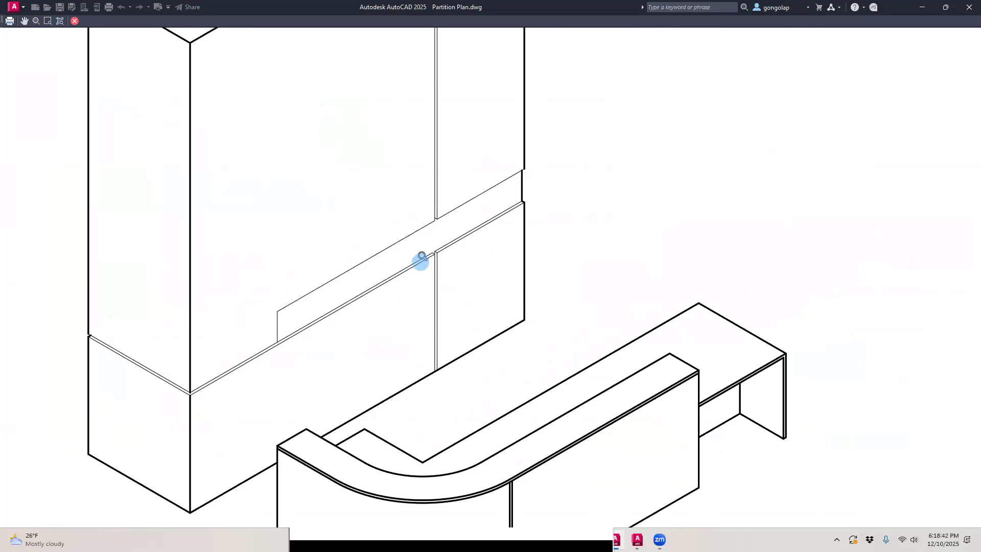
{"action": "scroll", "coordinate": [421, 256], "scroll_direction": "down", "scroll_amount": 2}
{"action": "scroll", "coordinate": [407, 178], "scroll_direction": "up", "scroll_amount": 2}
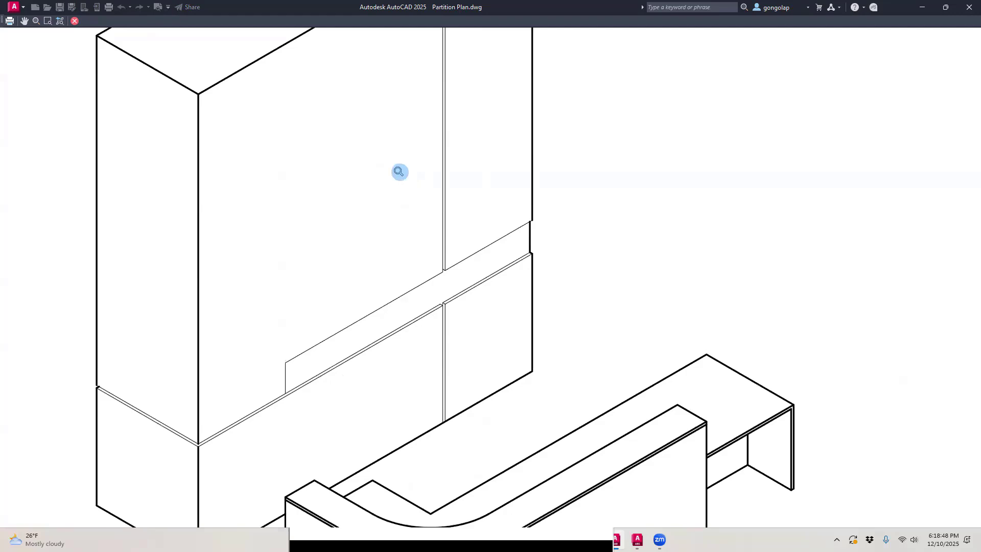
{"action": "key", "text": "Escape"}
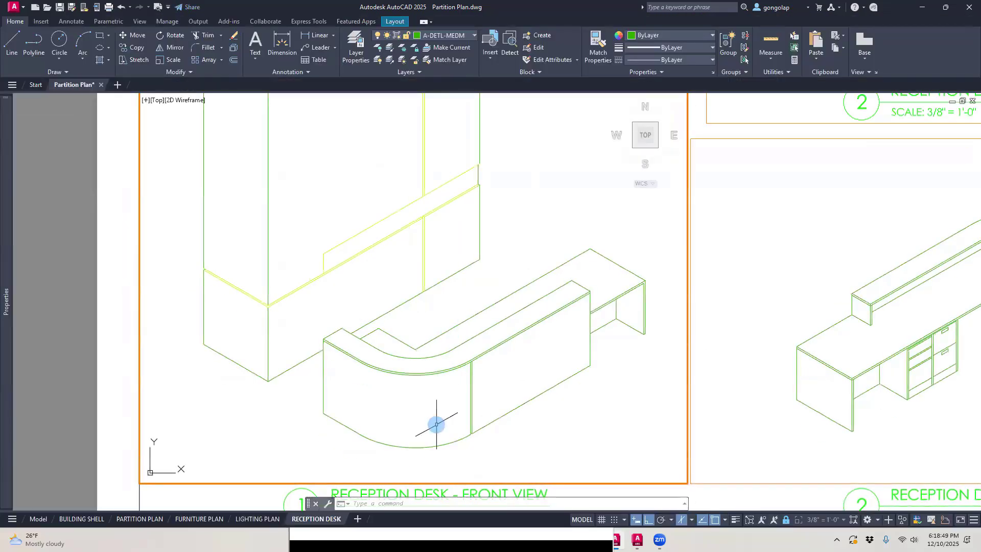
Step: Move the front desk's vertical joint lines and the lower edge lines of its curved transaction top to the A-DETL-LITE layer
{"action": "scroll", "coordinate": [436, 424], "scroll_direction": "up", "scroll_amount": 2}
{"action": "scroll", "coordinate": [526, 406], "scroll_direction": "up", "scroll_amount": 2}
{"action": "left_click", "coordinate": [531, 383]}
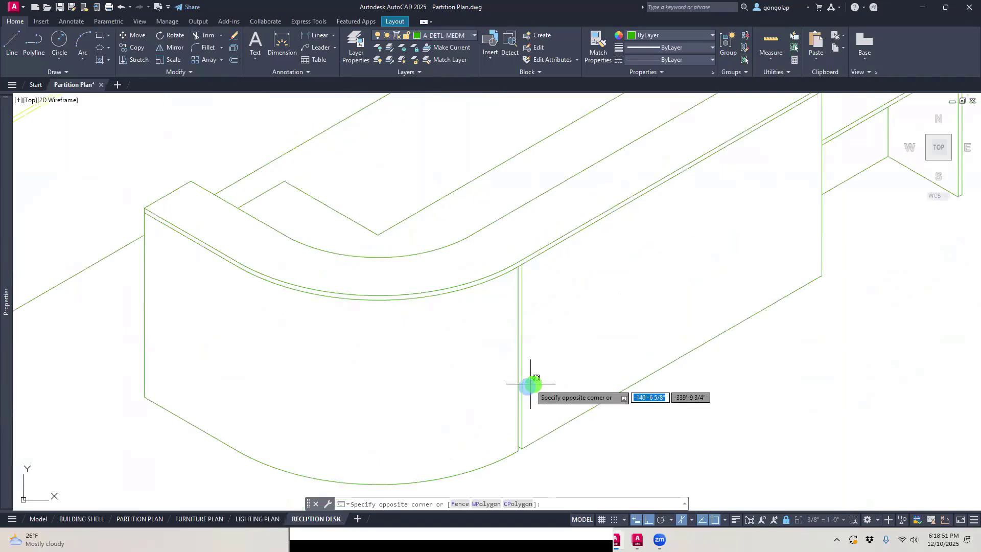
{"action": "left_click", "coordinate": [489, 394]}
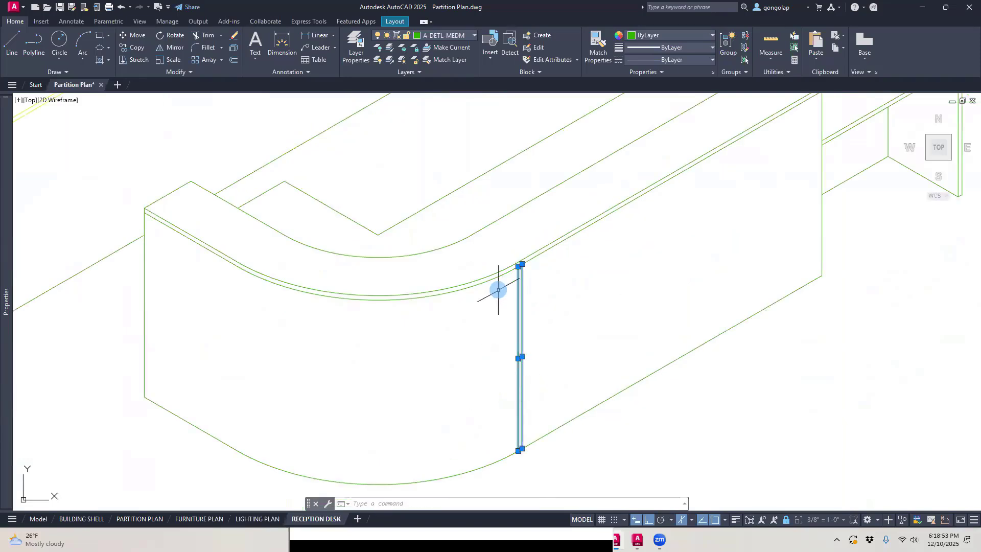
{"action": "left_click", "coordinate": [499, 277]}
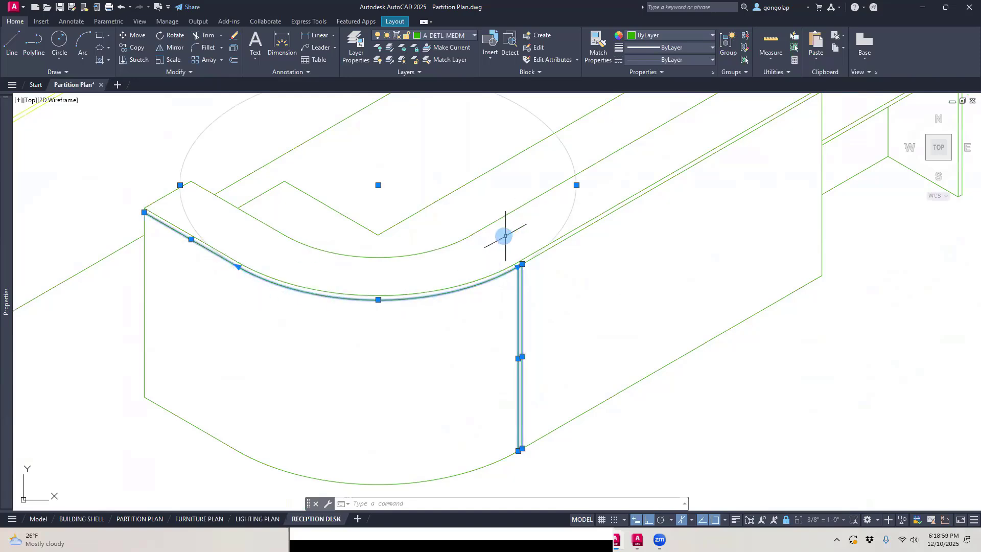
{"action": "left_click", "coordinate": [585, 226]}
{"action": "scroll", "coordinate": [587, 278], "scroll_direction": "down", "scroll_amount": 2}
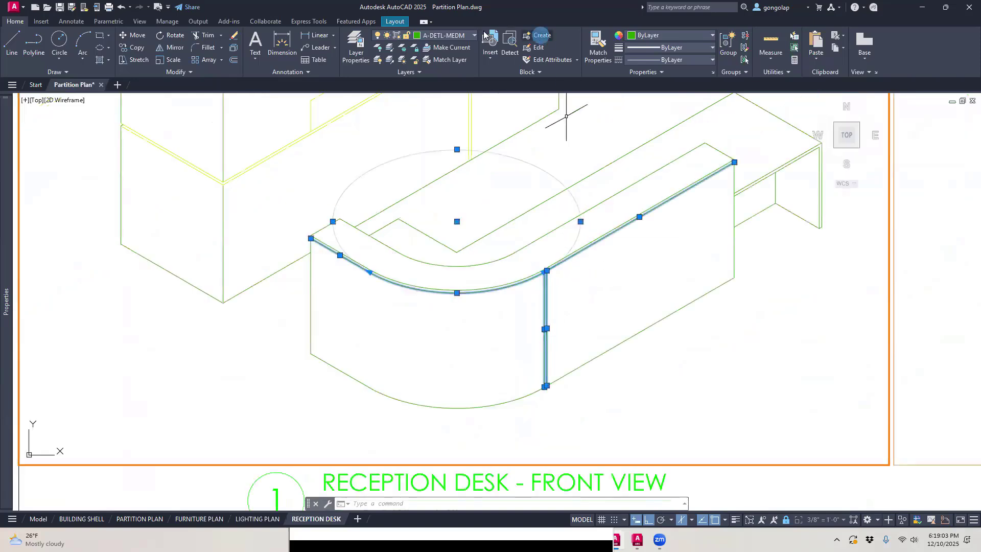
{"action": "left_click", "coordinate": [466, 37]}
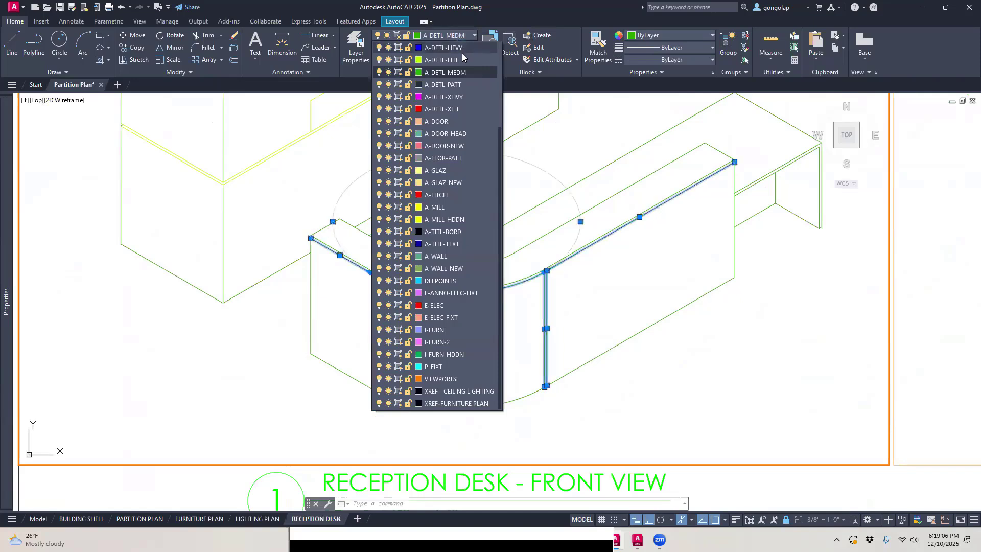
{"action": "left_click", "coordinate": [460, 60]}
{"action": "key", "text": "Escape"}
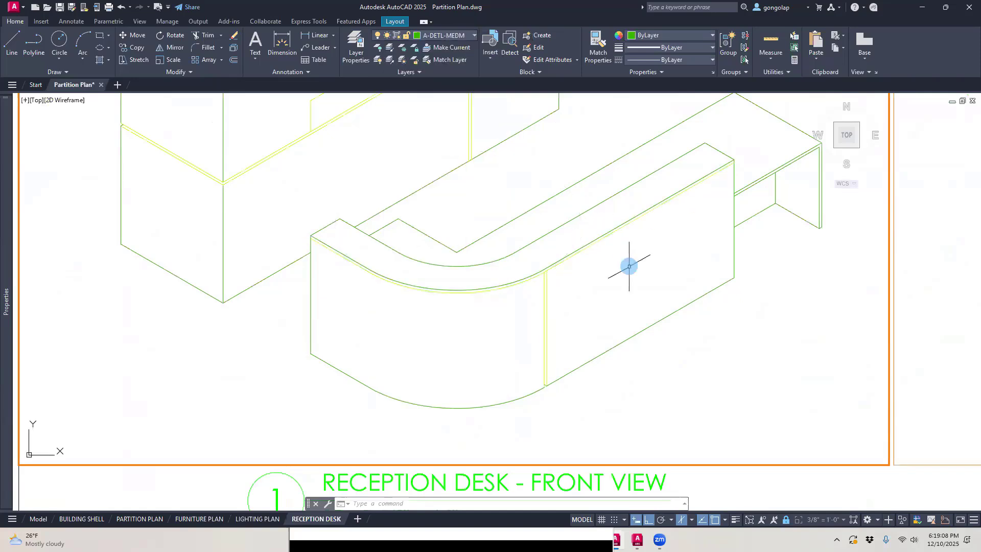
Step: Preview the plot again, examine the front desk's joint and countertop edge lines, and close the preview
{"action": "mouse_move", "coordinate": [690, 268]}
{"action": "middle_mouse_down"}
{"action": "mouse_move", "coordinate": [742, 260]}
{"action": "mouse_move", "coordinate": [714, 269]}
{"action": "middle_mouse_up"}
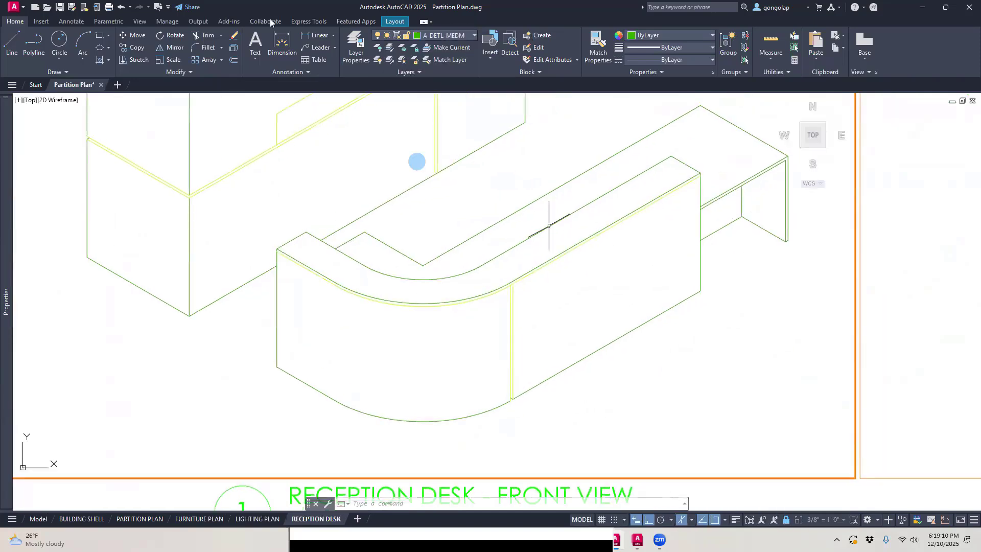
{"action": "left_click", "coordinate": [158, 7]}
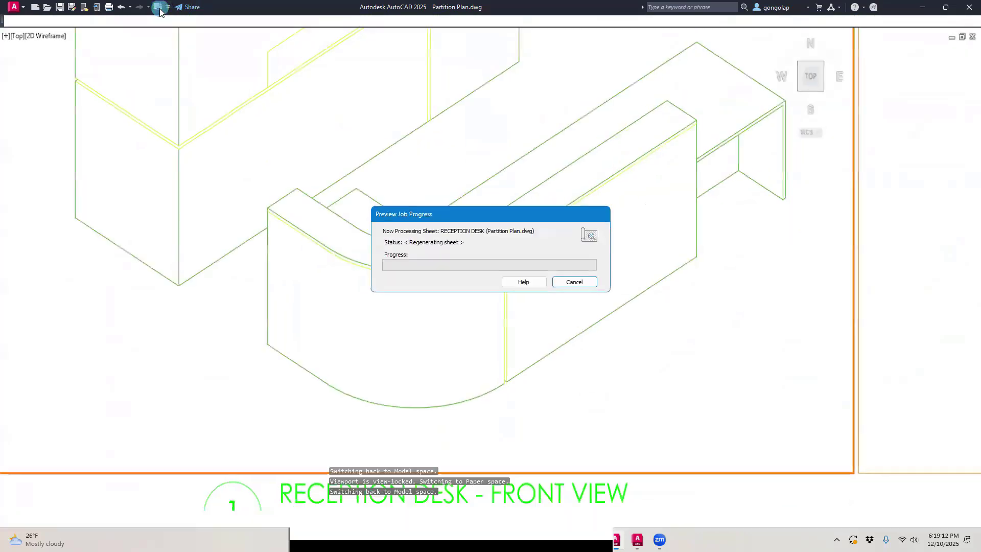
{"action": "scroll", "coordinate": [361, 407], "scroll_direction": "up", "scroll_amount": 5}
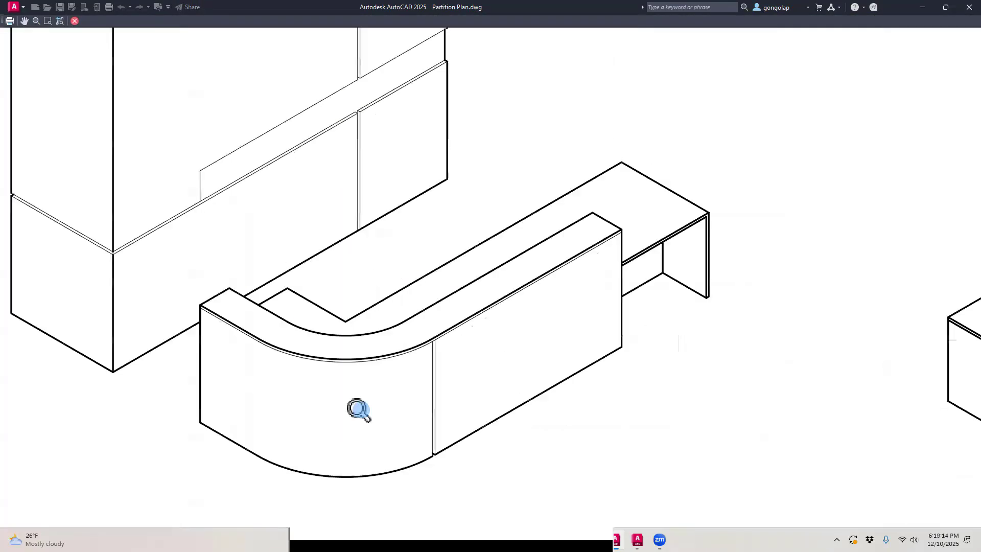
{"action": "scroll", "coordinate": [566, 313], "scroll_direction": "up", "scroll_amount": 2}
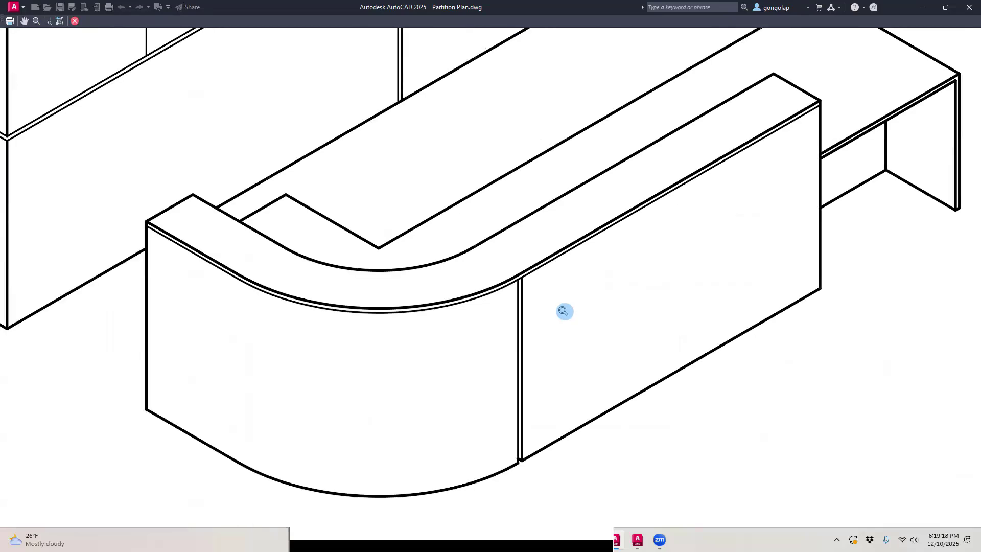
{"action": "scroll", "coordinate": [564, 311], "scroll_direction": "down", "scroll_amount": 7}
{"action": "key", "text": "Escape"}
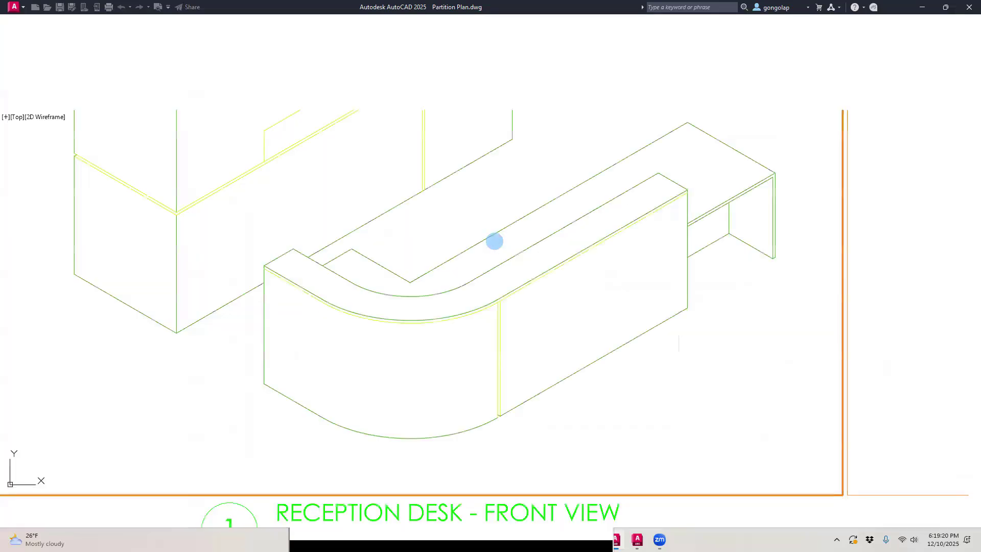
Step: Activate the RECEPTION DESK - BACK VIEW viewport for editing its drawer cabinet
{"action": "scroll", "coordinate": [525, 318], "scroll_direction": "down", "scroll_amount": 3}
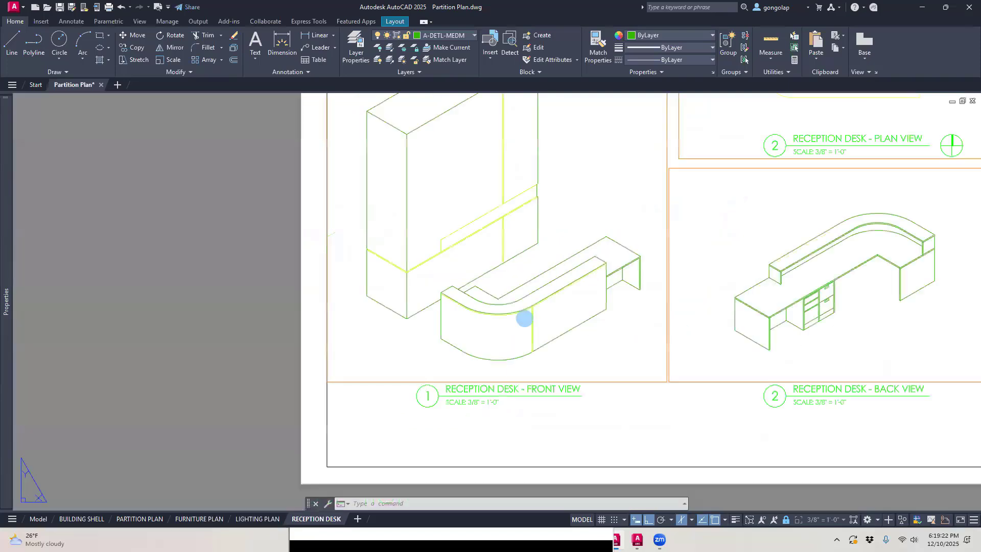
{"action": "double_click", "coordinate": [524, 318]}
{"action": "left_click", "coordinate": [880, 318]}
{"action": "scroll", "coordinate": [865, 300], "scroll_direction": "up", "scroll_amount": 2}
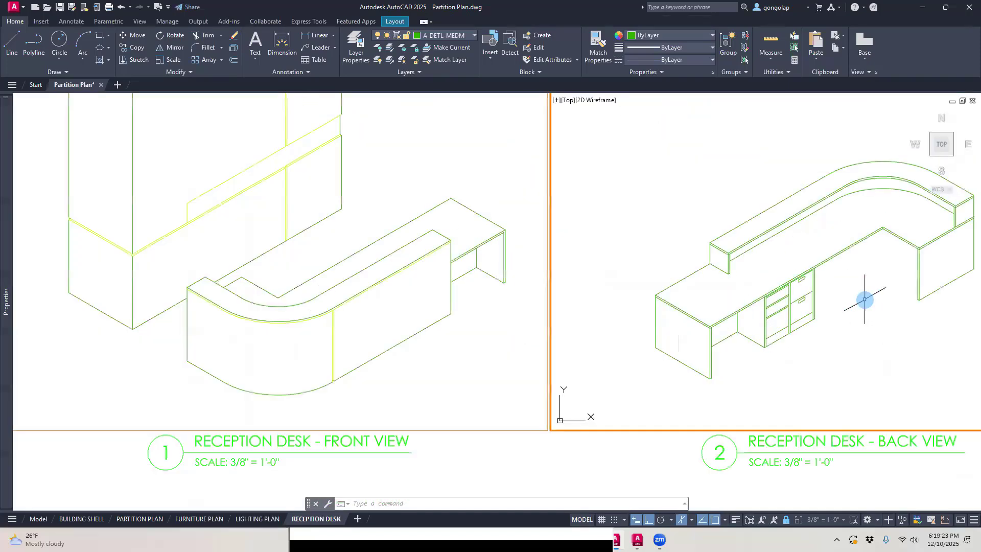
{"action": "scroll", "coordinate": [865, 300], "scroll_direction": "up", "scroll_amount": 4}
{"action": "middle_click_drag", "start_coordinate": [510, 322], "coordinate": [390, 335]}
{"action": "double_click", "coordinate": [393, 332]}
{"action": "scroll", "coordinate": [475, 367], "scroll_direction": "up", "scroll_amount": 2}
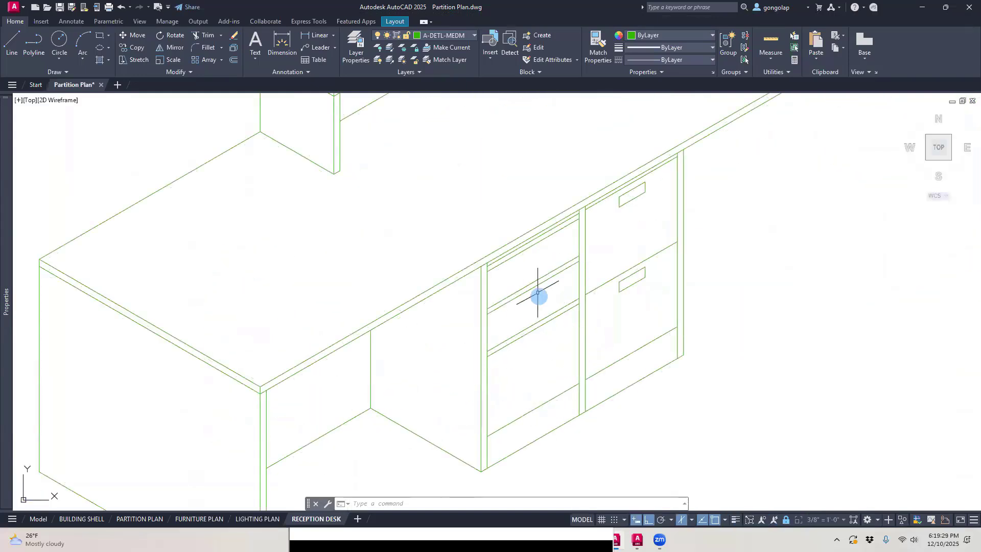
Step: Try to move the horizontal lines of the back view's left drawer column to the A-DETL-LITE layer
{"action": "left_click", "coordinate": [550, 412]}
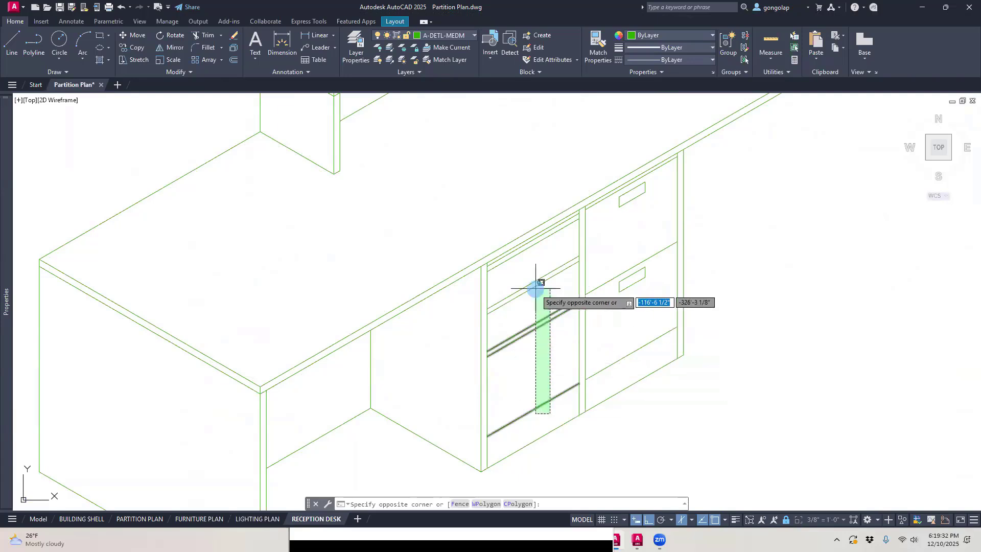
{"action": "left_click", "coordinate": [533, 269]}
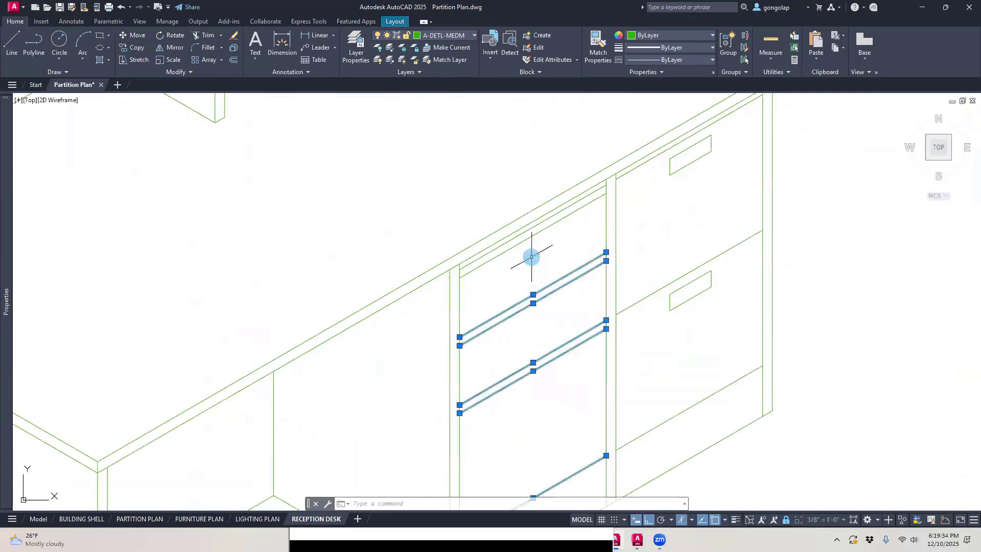
{"action": "scroll", "coordinate": [532, 256], "scroll_direction": "up", "scroll_amount": 1}
{"action": "left_click", "coordinate": [526, 228]}
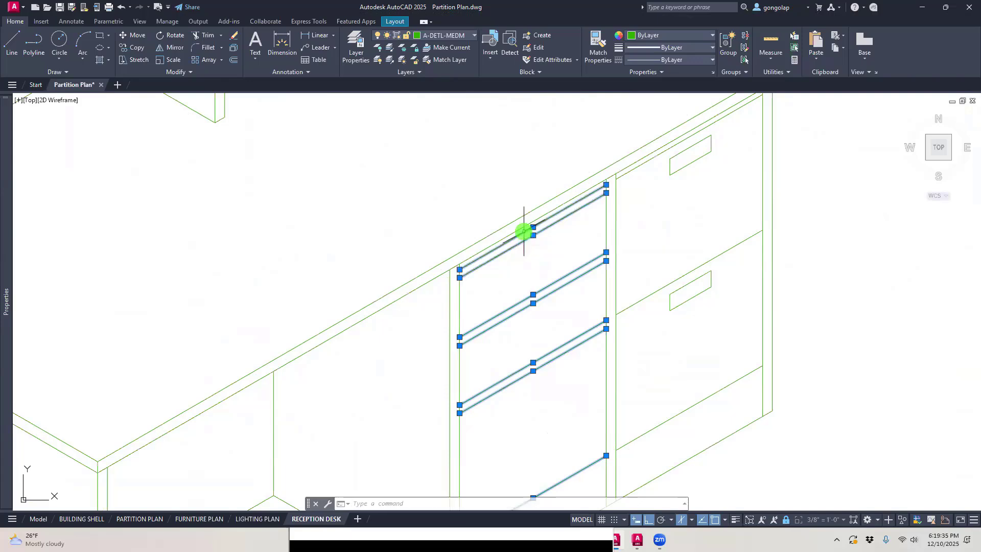
{"action": "scroll", "coordinate": [651, 220], "scroll_direction": "down", "scroll_amount": 1}
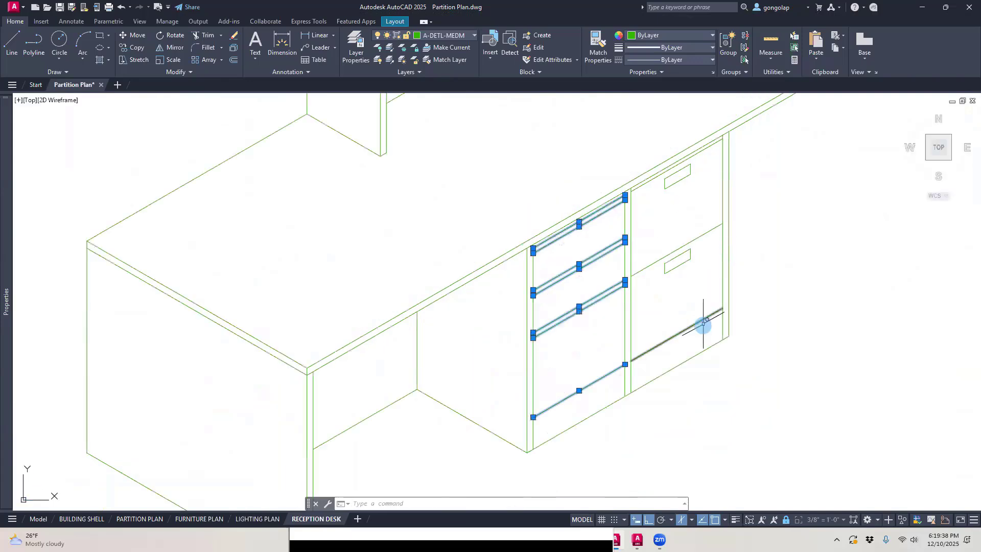
{"action": "left_click", "coordinate": [451, 38]}
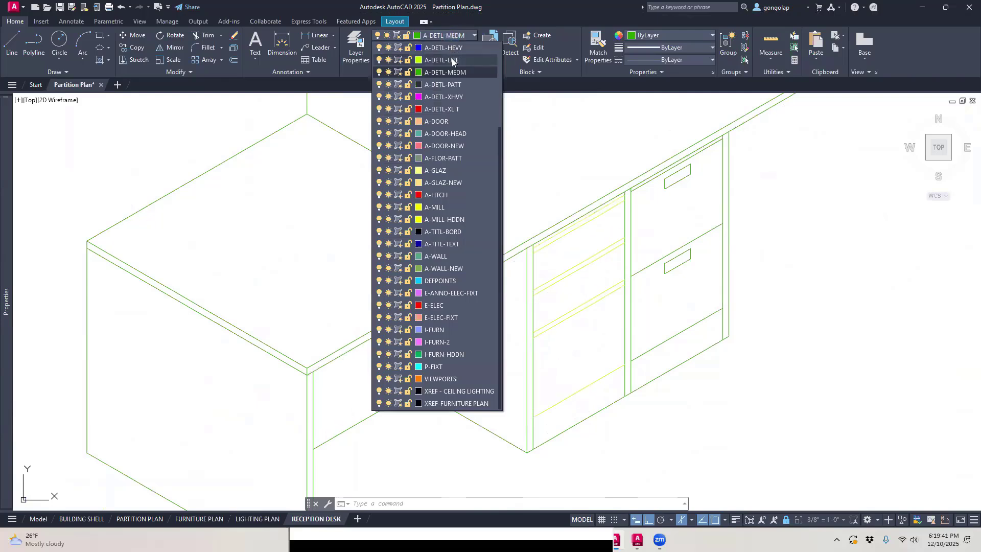
{"action": "key", "text": "Escape"}
{"action": "key", "text": "Escape"}
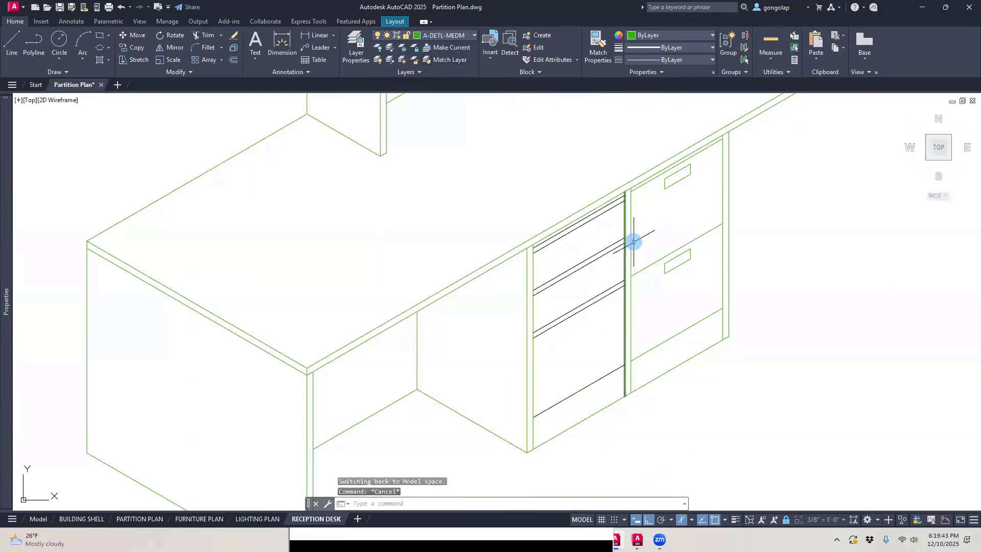
Step: Move the horizontal drawer lines of the back view's left drawer column to the A-DETL-LITE layer
{"action": "left_click", "coordinate": [609, 387]}
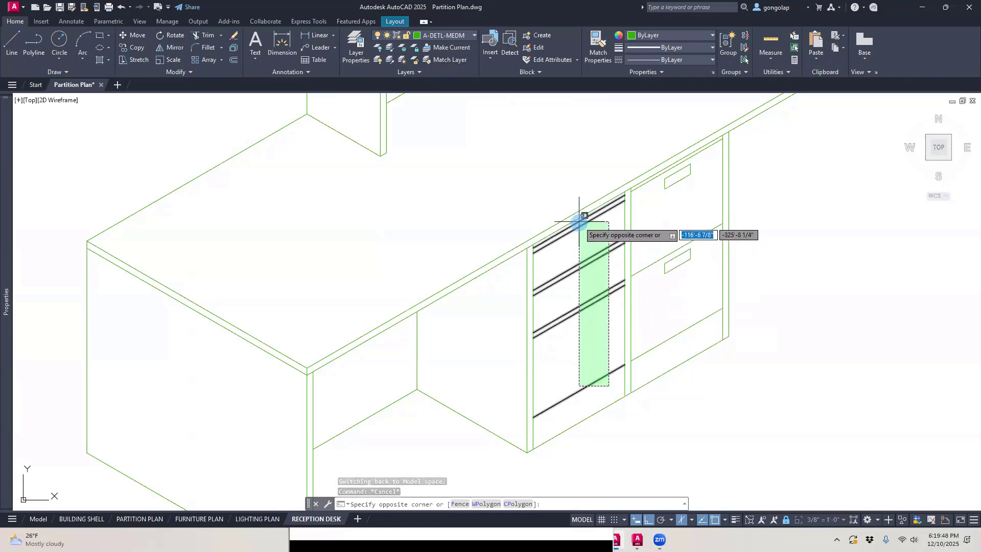
{"action": "left_click", "coordinate": [579, 221]}
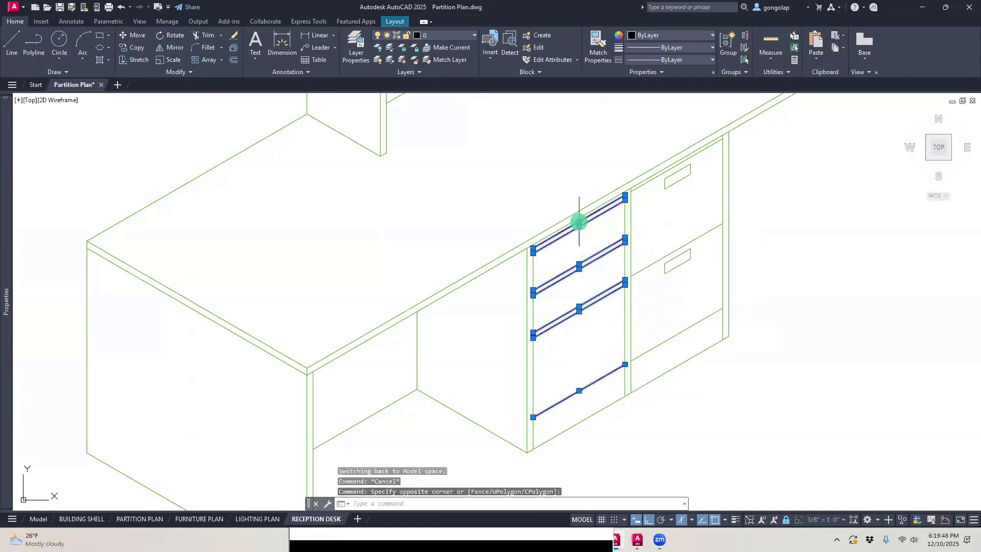
{"action": "left_click", "coordinate": [456, 37]}
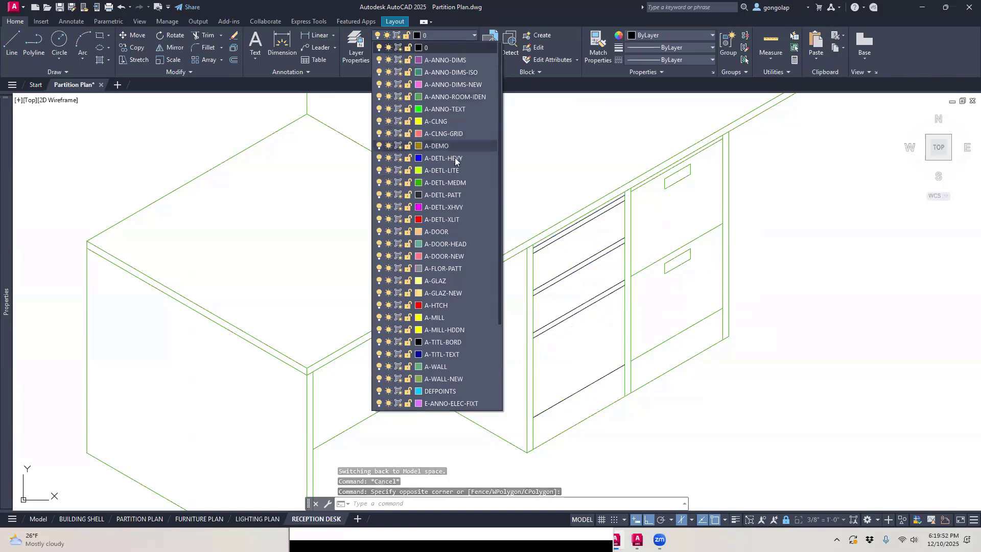
{"action": "left_click", "coordinate": [454, 182]}
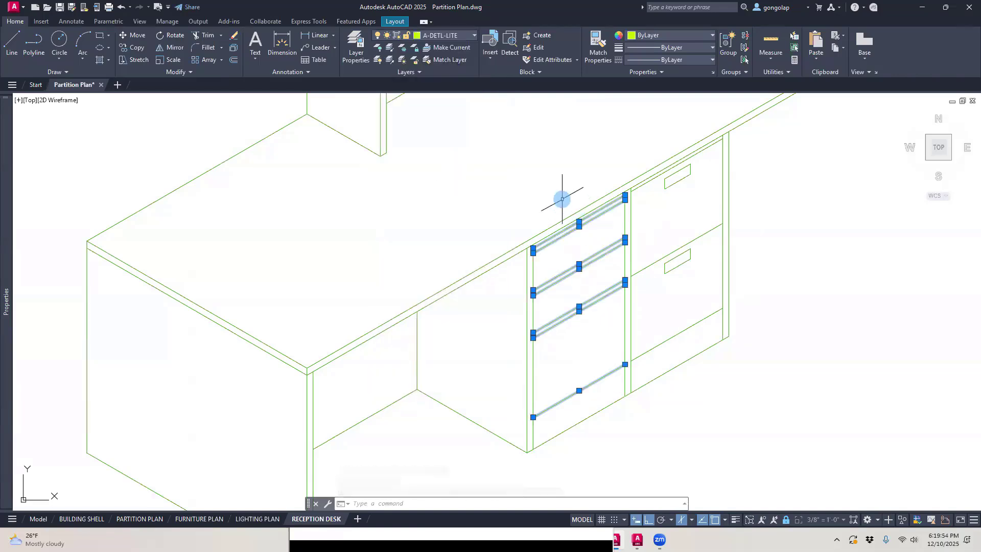
{"action": "key", "text": "Escape"}
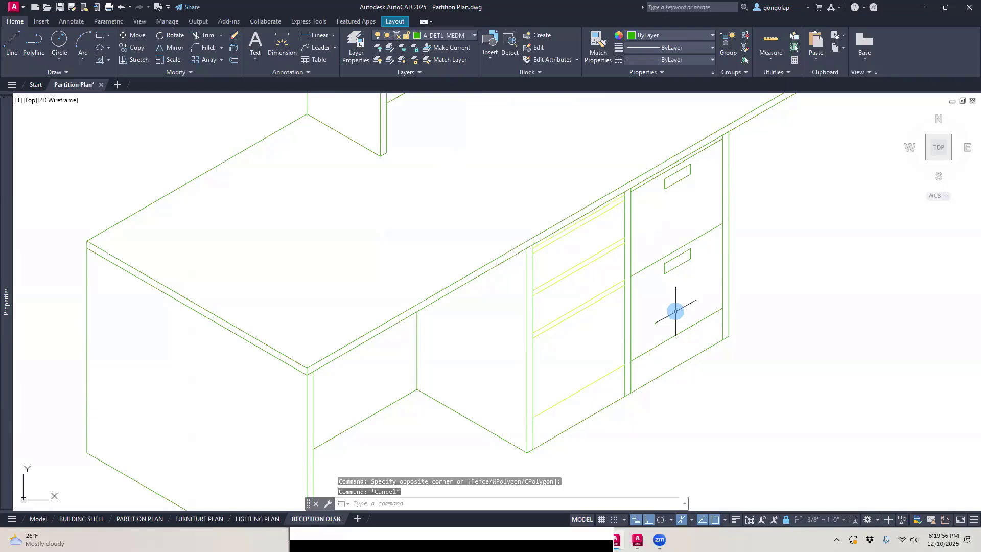
Step: Move the right drawer column's horizontal lines and both drawer handles in the back view to the A-DETL-LITE layer
{"action": "left_click", "coordinate": [704, 330]}
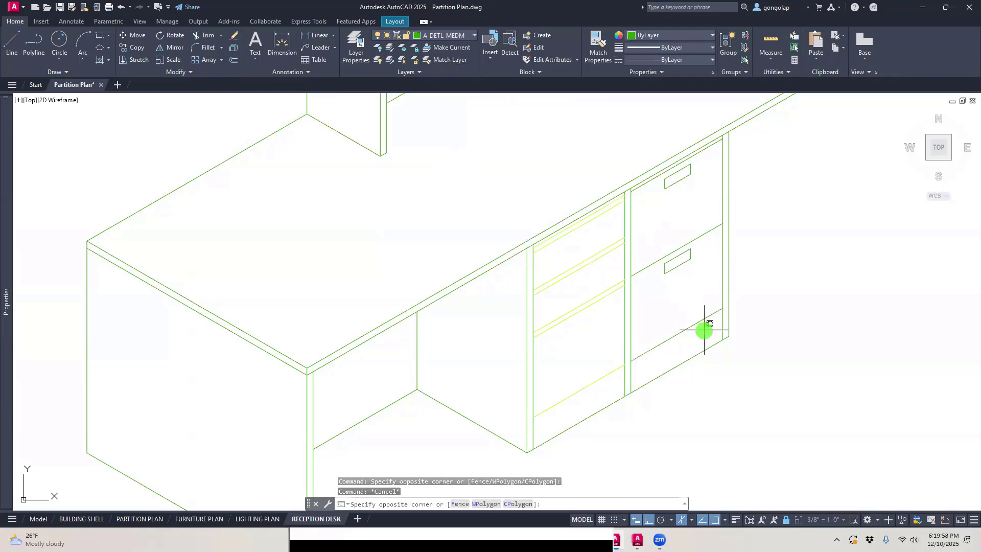
{"action": "left_click", "coordinate": [646, 220]}
{"action": "left_click", "coordinate": [656, 203]}
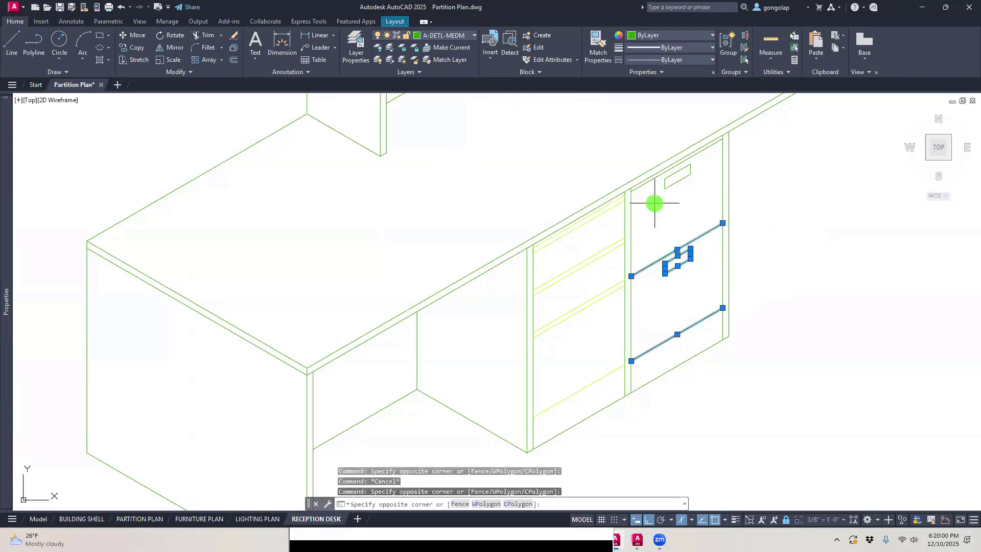
{"action": "left_click", "coordinate": [701, 138]}
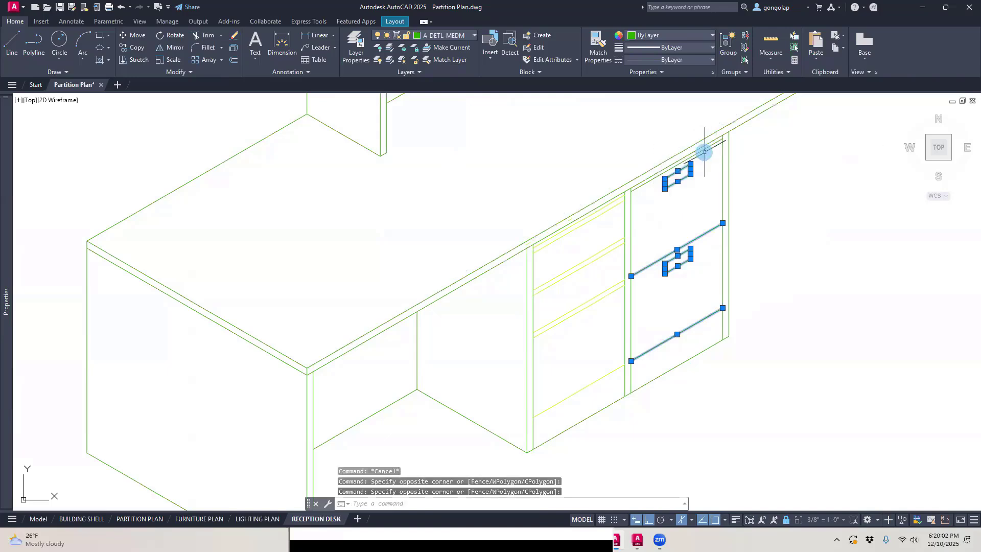
{"action": "left_click", "coordinate": [706, 148]}
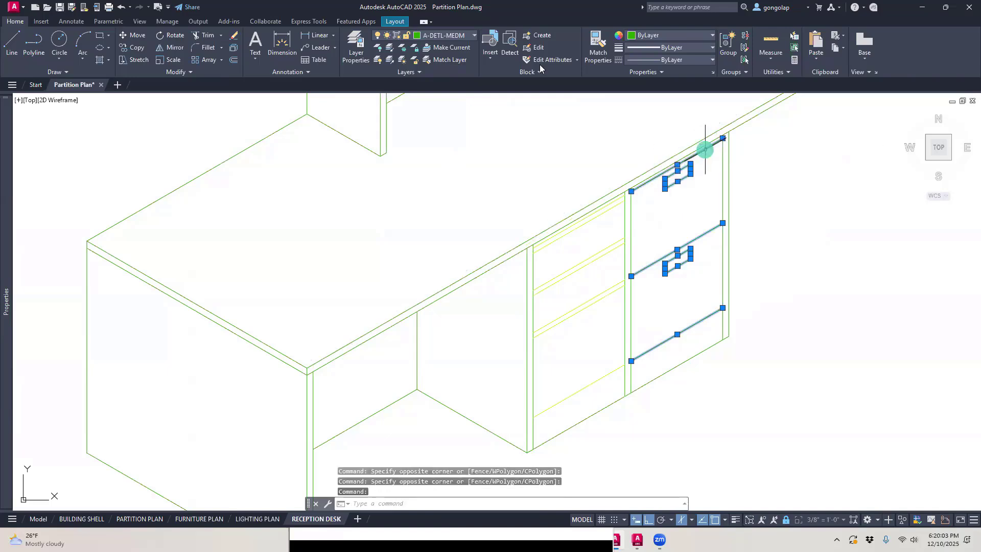
{"action": "left_click", "coordinate": [463, 33]}
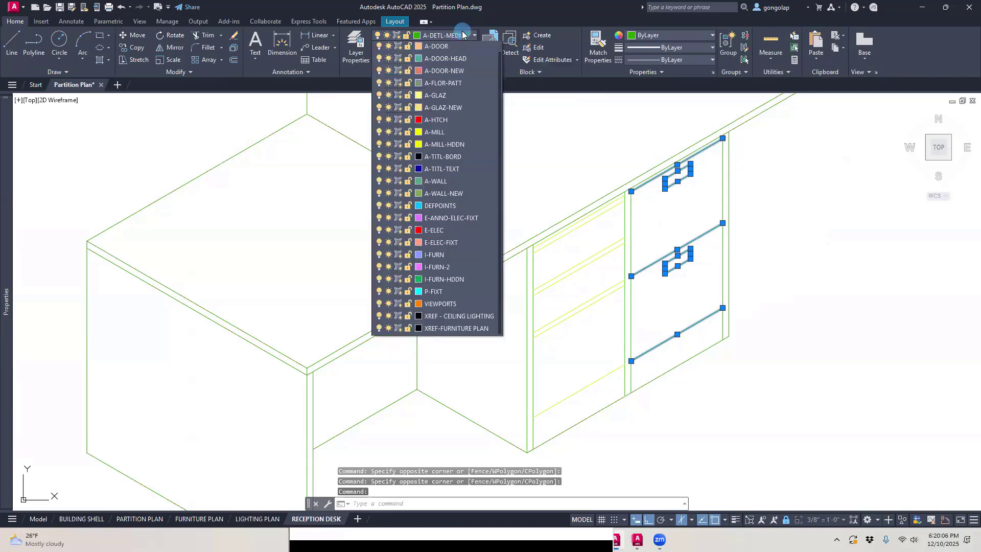
{"action": "left_click", "coordinate": [460, 60]}
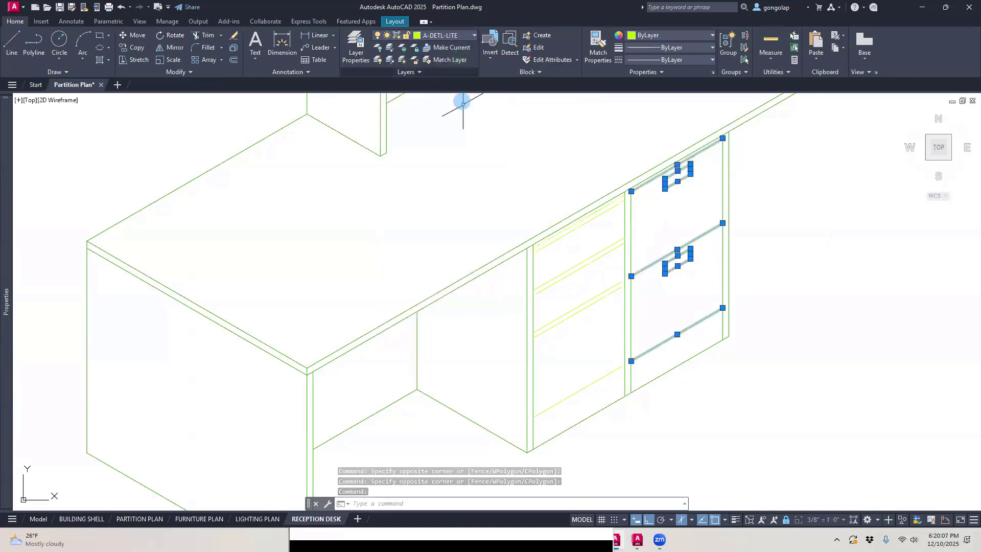
{"action": "key", "text": "Escape"}
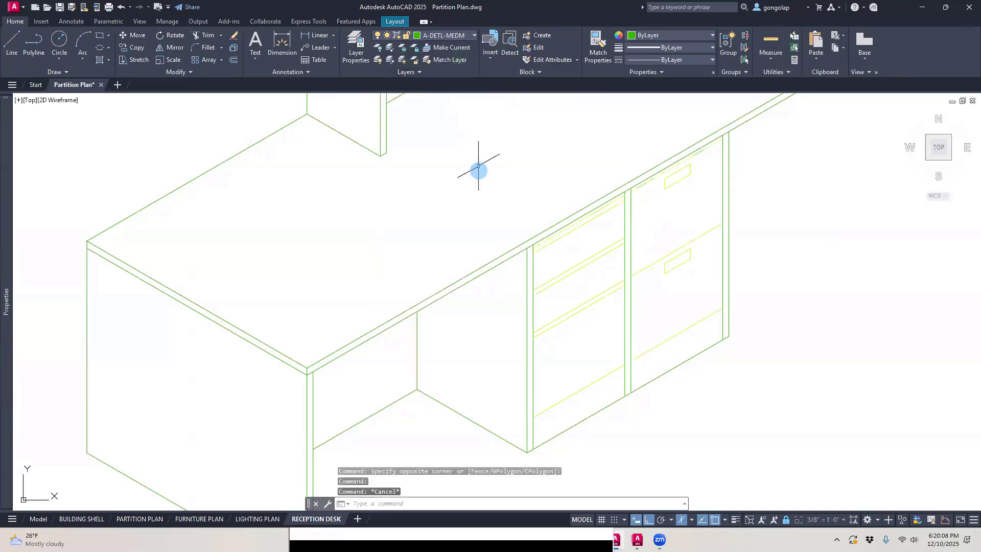
Step: Preview the plot, examine the line weights of the back view's drawer cabinet, and close the preview
{"action": "left_click", "coordinate": [156, 7]}
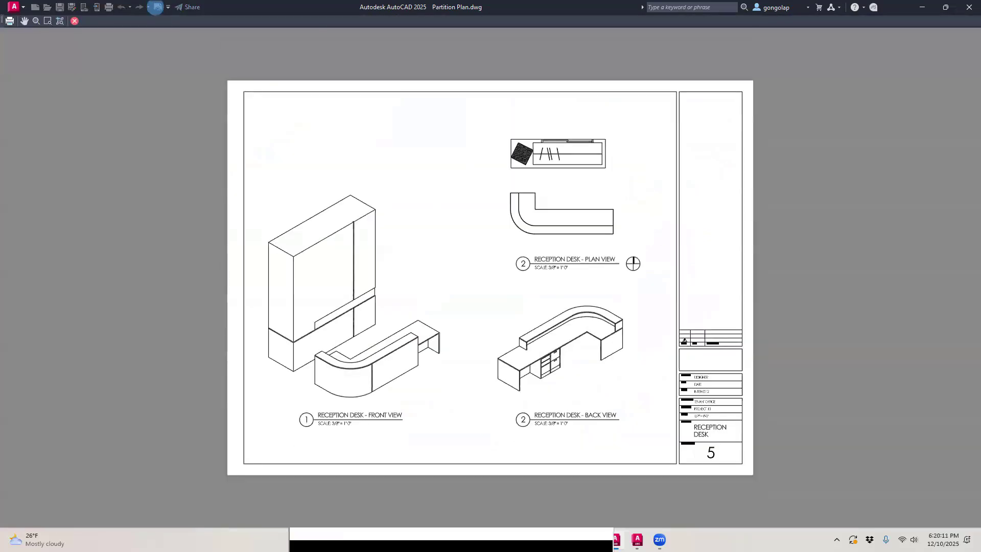
{"action": "scroll", "coordinate": [551, 376], "scroll_direction": "up", "scroll_amount": 2}
{"action": "scroll", "coordinate": [552, 375], "scroll_direction": "up", "scroll_amount": 10}
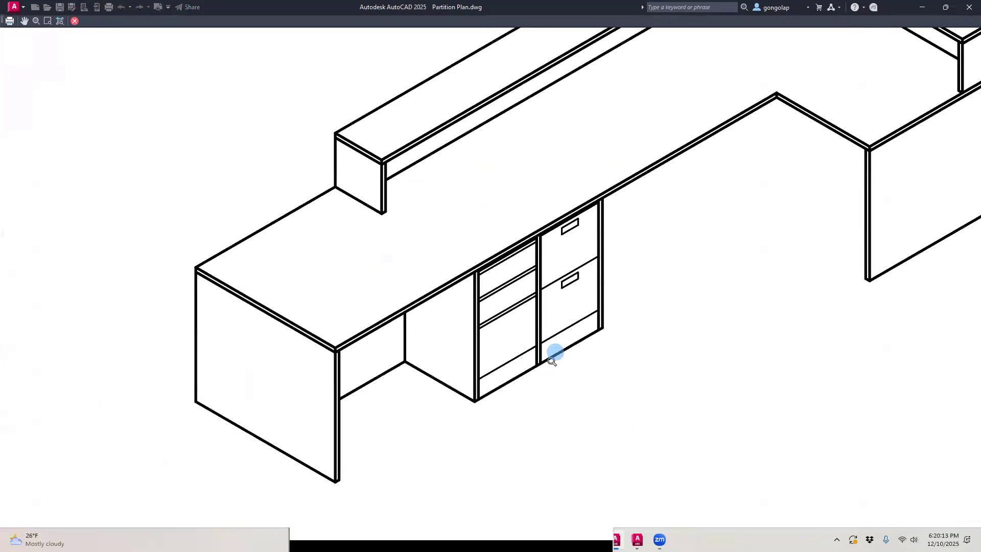
{"action": "scroll", "coordinate": [560, 338], "scroll_direction": "down", "scroll_amount": 2}
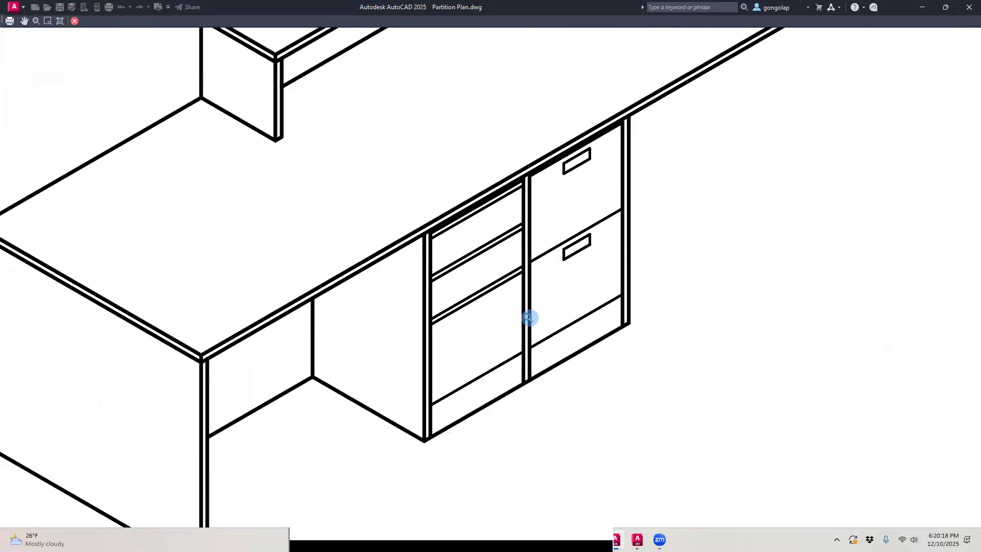
{"action": "scroll", "coordinate": [502, 173], "scroll_direction": "up", "scroll_amount": 4}
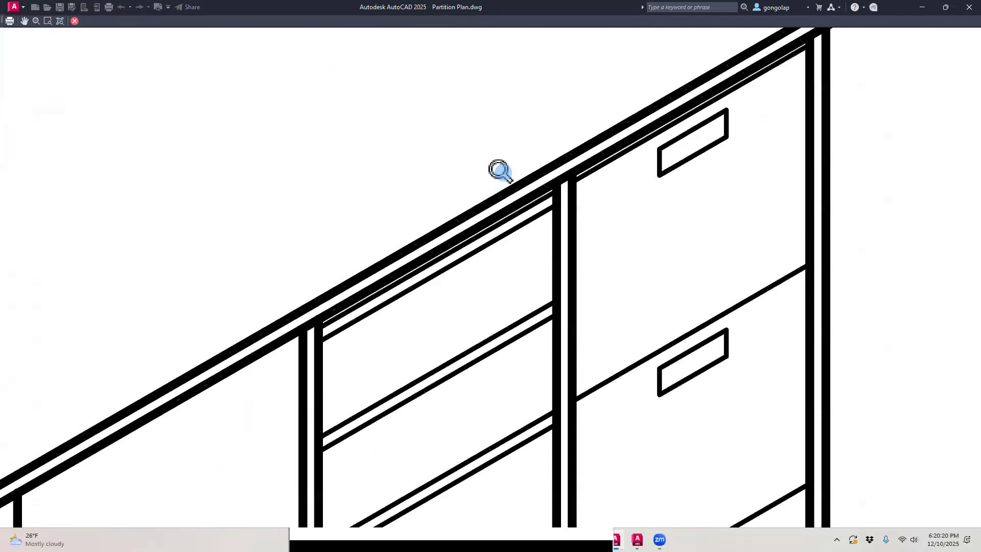
{"action": "scroll", "coordinate": [500, 171], "scroll_direction": "down", "scroll_amount": 5}
{"action": "key", "text": "Escape"}
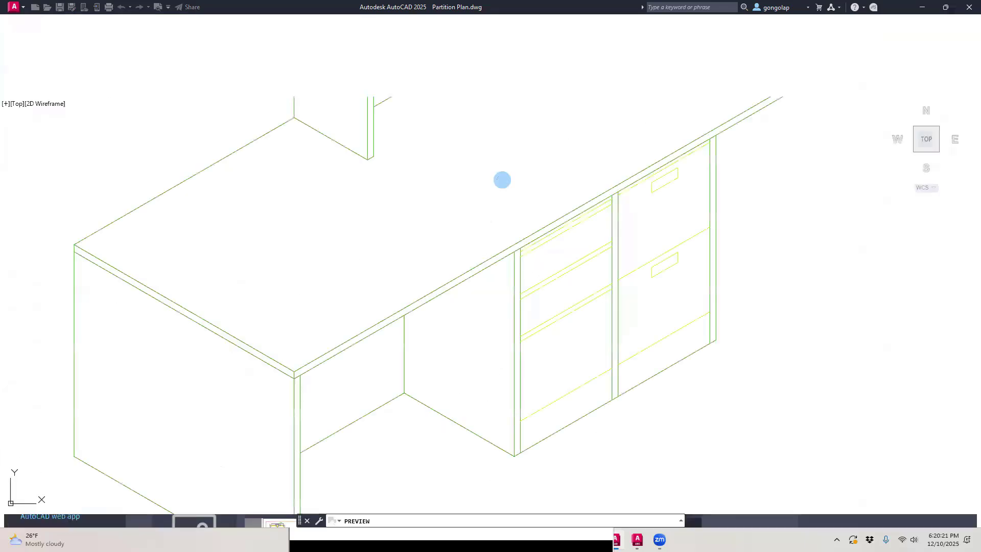
Step: Move the two vertical divider lines between the back view's drawer columns to the A-DETL-LITE layer
{"action": "left_click", "coordinate": [646, 321]}
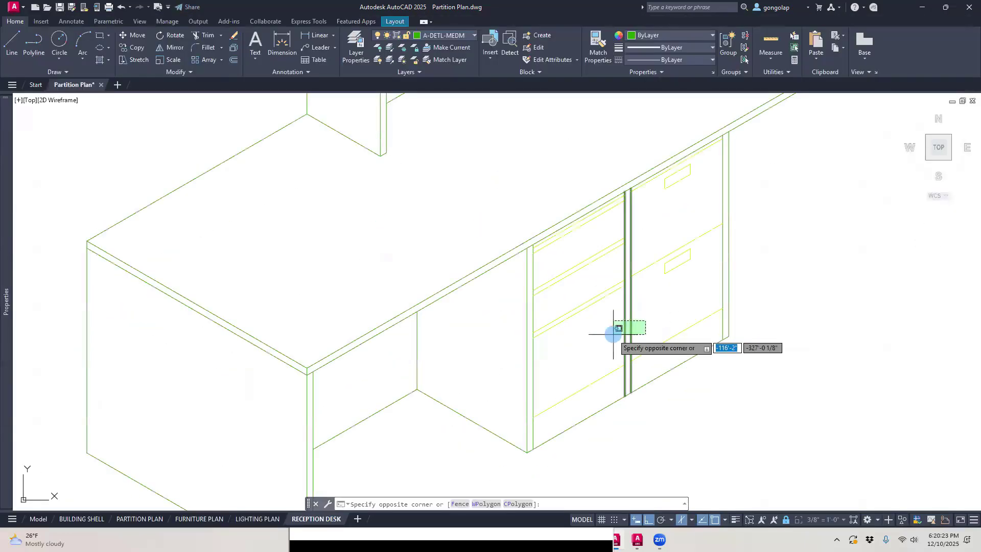
{"action": "left_click", "coordinate": [608, 333]}
{"action": "left_click", "coordinate": [461, 34]}
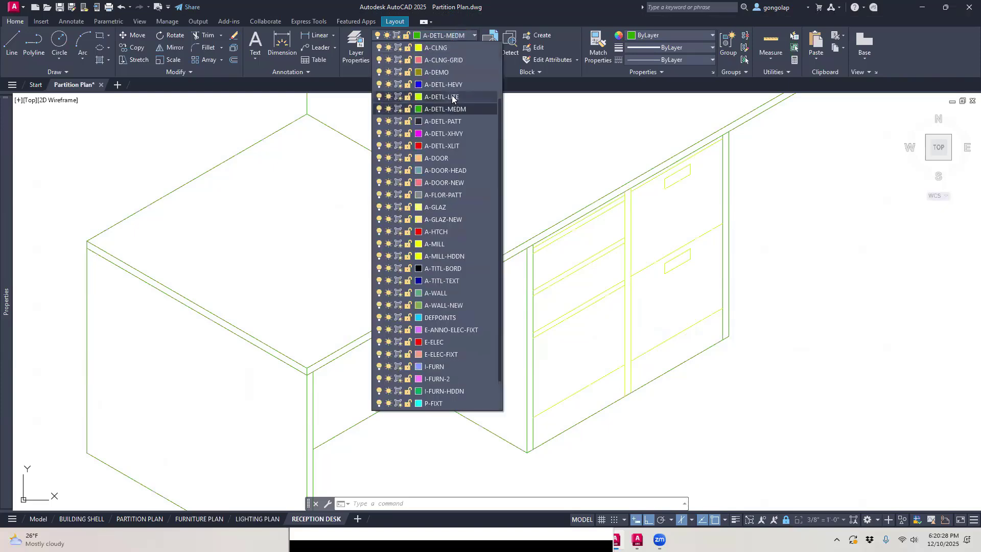
{"action": "left_click", "coordinate": [442, 59]}
{"action": "key", "text": "Escape"}
Step: Minimize the maximized viewport with VPMIN and activate the RECEPTION DESK - PLAN VIEW viewport for dimensioning
{"action": "type", "text": "vpmin"}
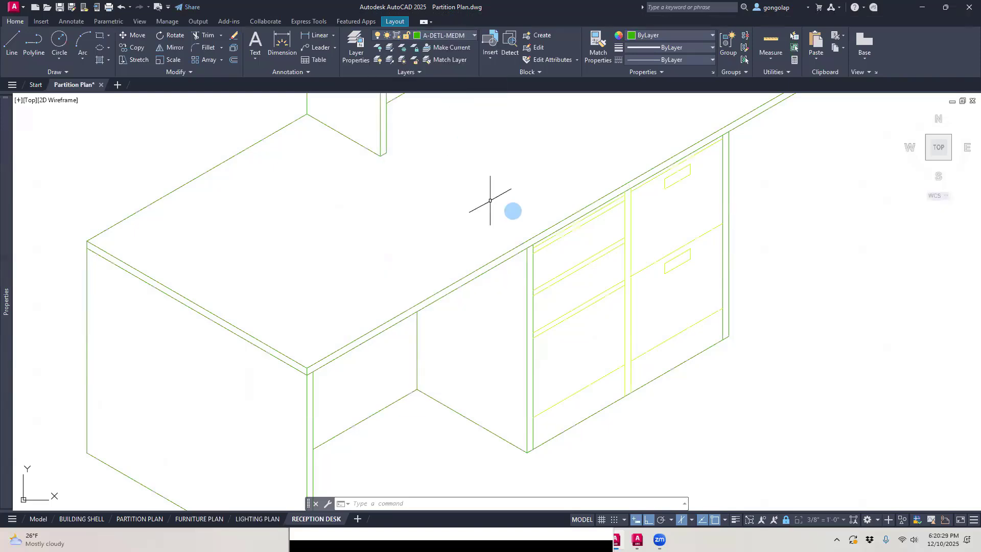
{"action": "key", "text": "Return"}
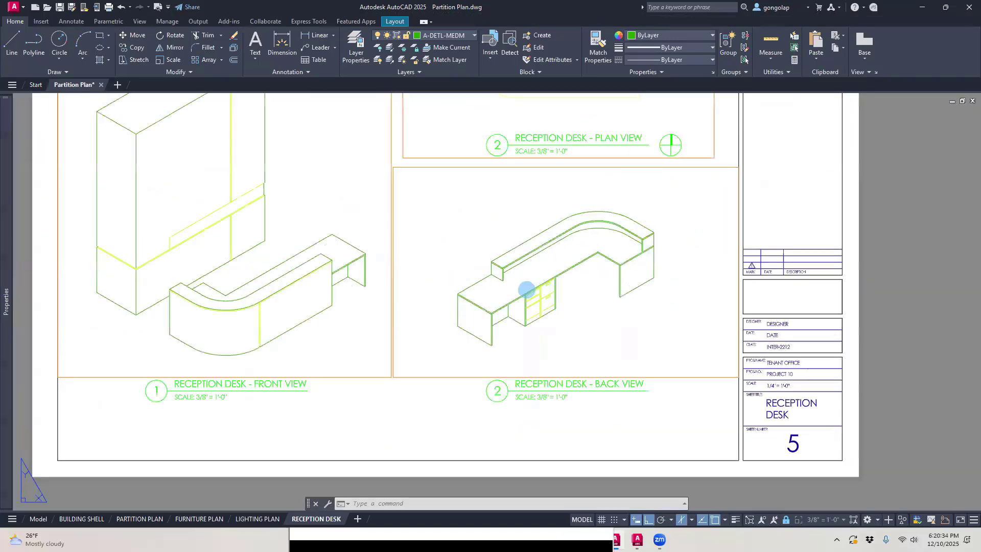
{"action": "scroll", "coordinate": [526, 279], "scroll_direction": "down", "scroll_amount": 2}
{"action": "middle_click_drag", "start_coordinate": [501, 171], "coordinate": [492, 367]}
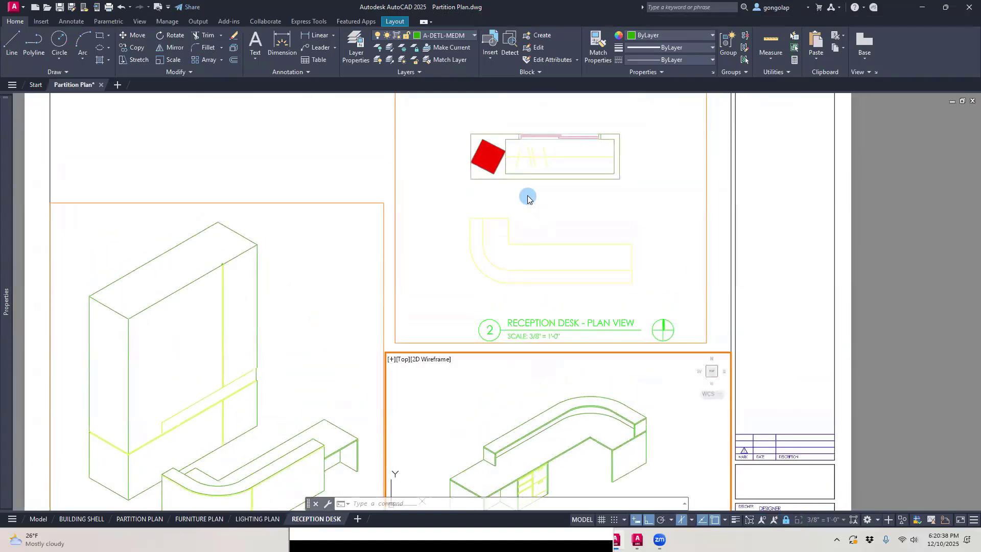
{"action": "left_click", "coordinate": [527, 199]}
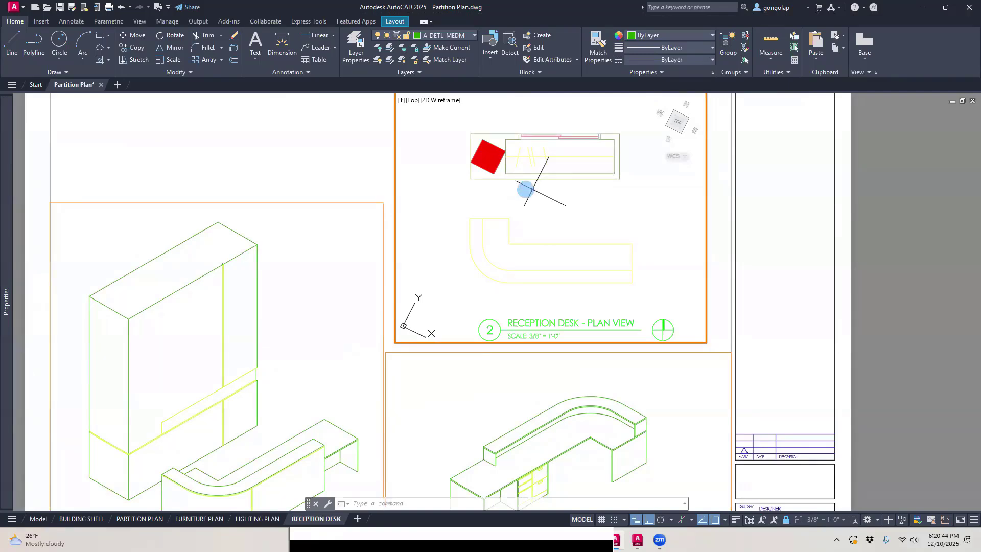
{"action": "scroll", "coordinate": [528, 199], "scroll_direction": "up", "scroll_amount": 3}
{"action": "double_click", "coordinate": [471, 289]}
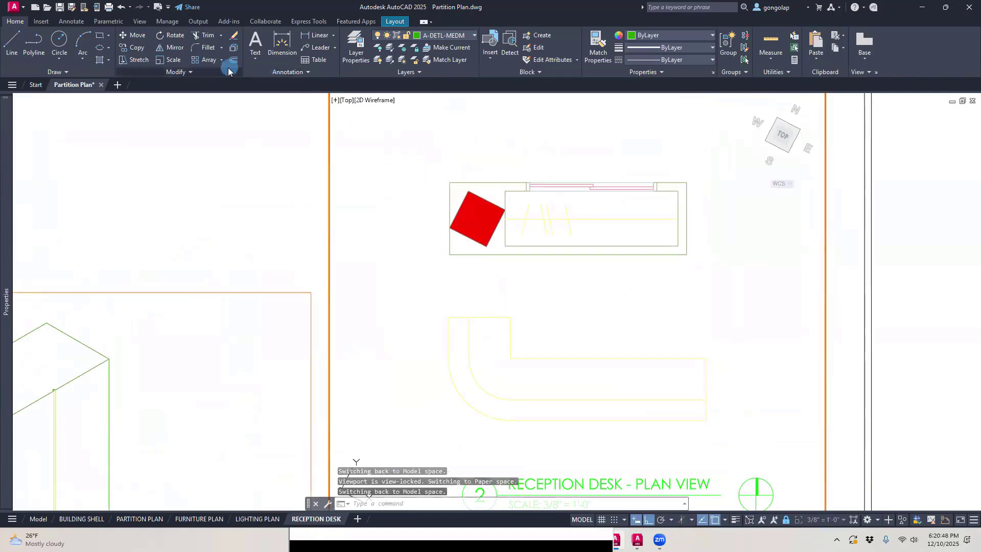
Step: Try to place a linear dimension along the upper edge of the rectangular unit in the plan view
{"action": "left_click", "coordinate": [72, 22]}
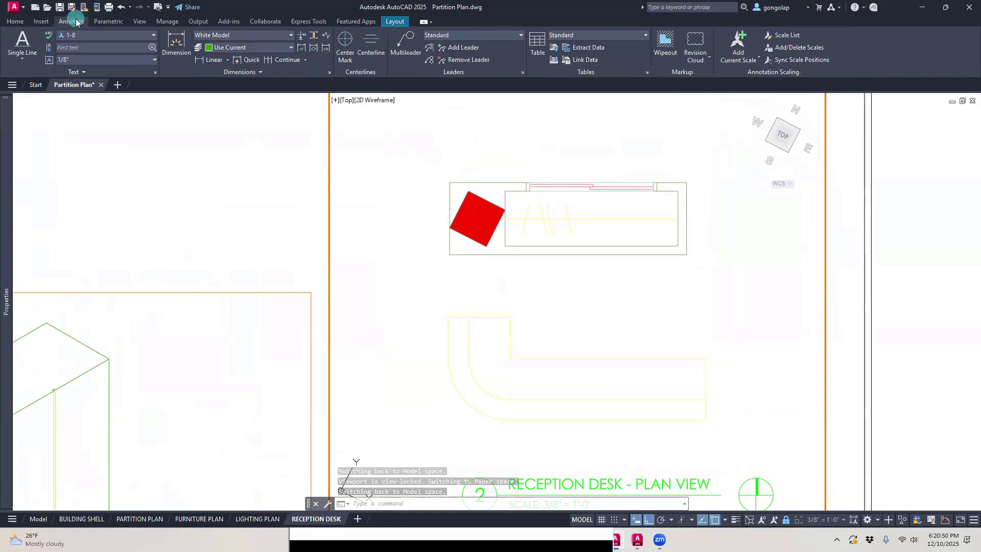
{"action": "left_click", "coordinate": [203, 62]}
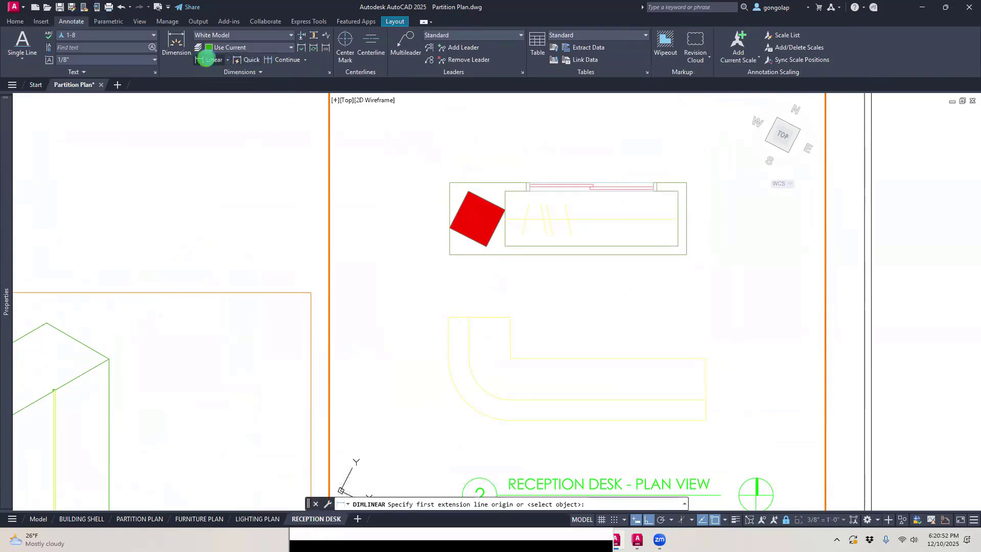
{"action": "left_click", "coordinate": [450, 182]}
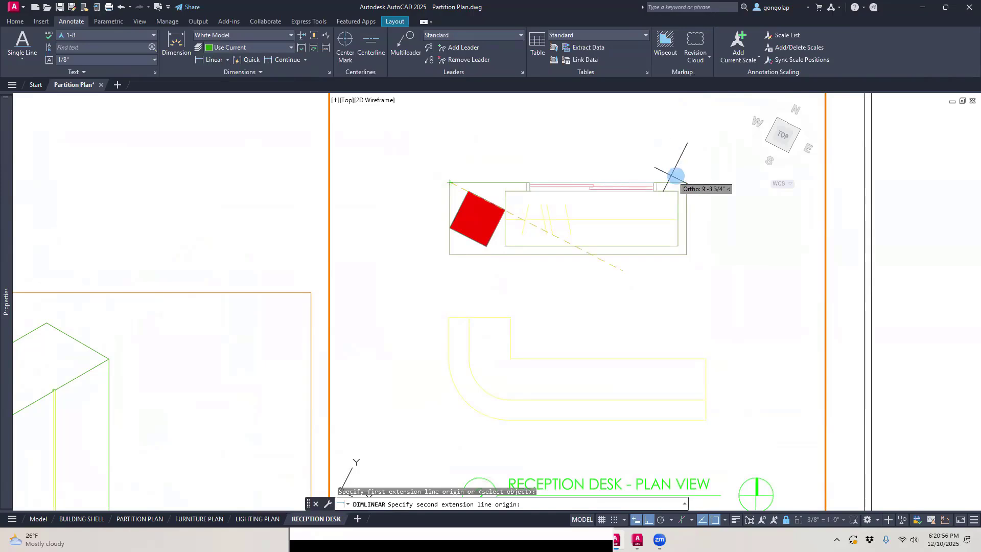
{"action": "left_click", "coordinate": [687, 183]}
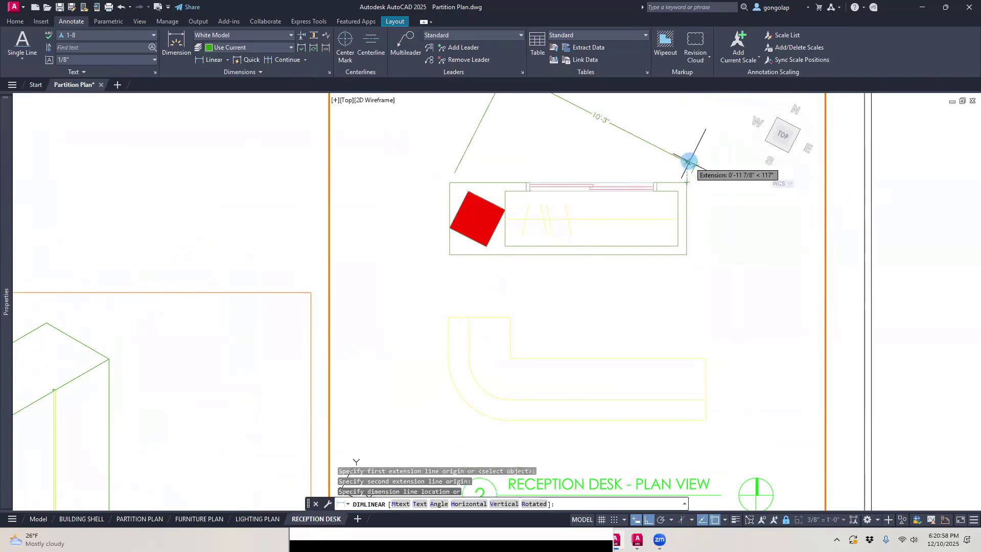
{"action": "scroll", "coordinate": [689, 161], "scroll_direction": "down", "scroll_amount": 3}
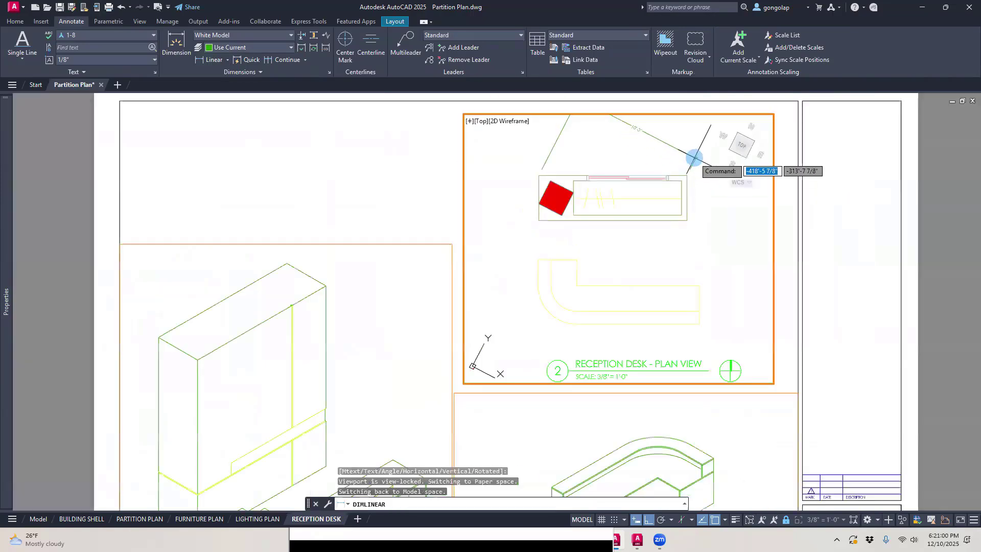
{"action": "key", "text": "Escape"}
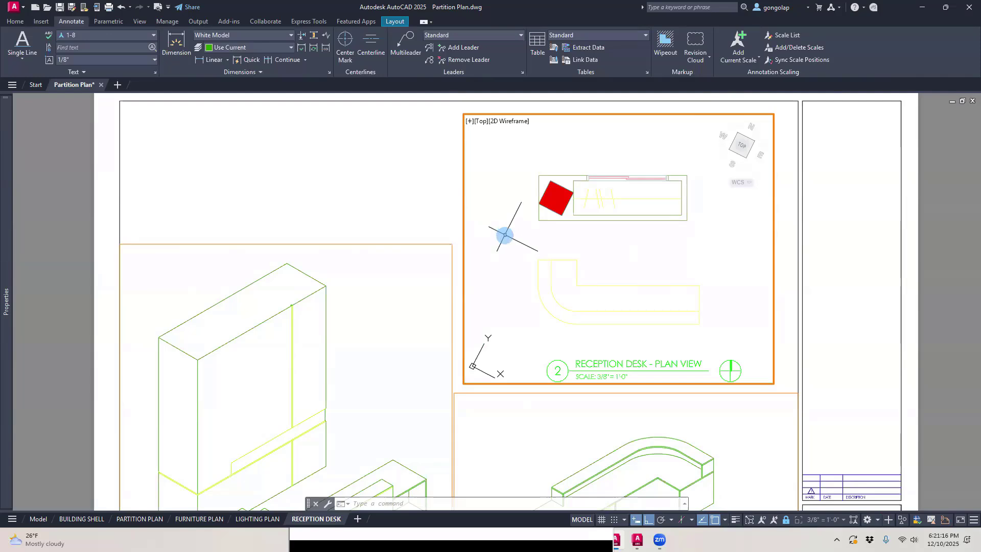
Step: Place an aligned dimension above the upper edge of the rectangular unit in the plan view
{"action": "scroll", "coordinate": [534, 209], "scroll_direction": "up", "scroll_amount": 2}
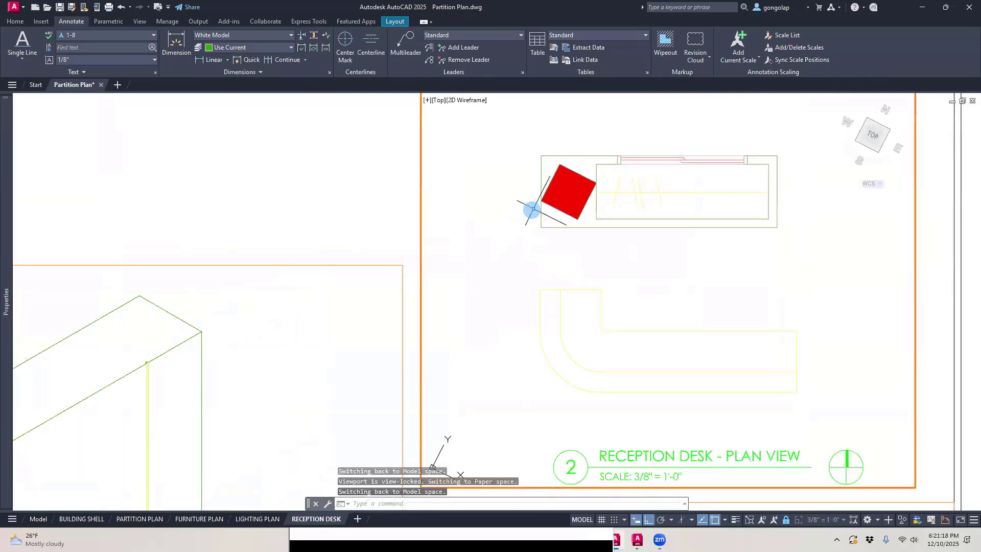
{"action": "scroll", "coordinate": [534, 209], "scroll_direction": "down", "scroll_amount": 2}
{"action": "middle_click_drag", "start_coordinate": [545, 168], "coordinate": [532, 191]}
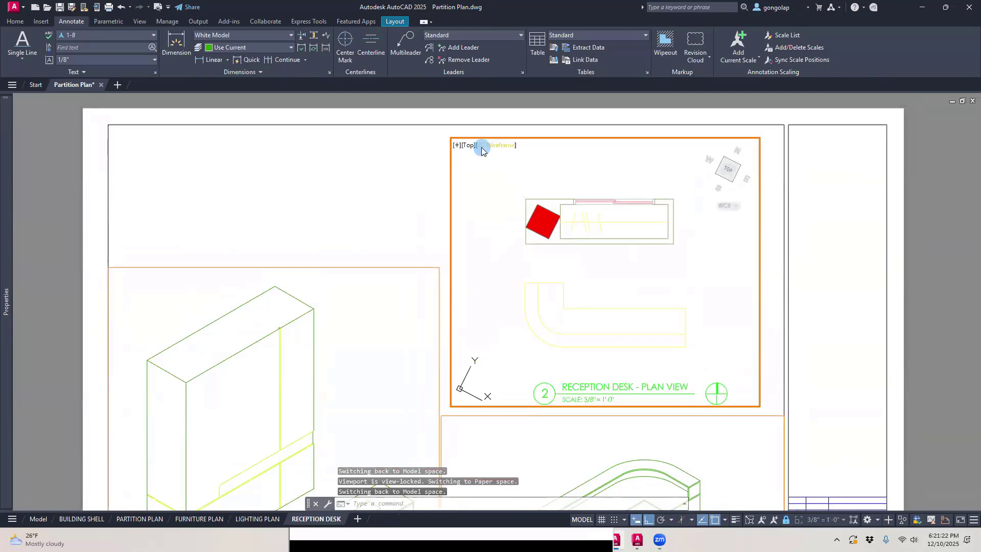
{"action": "left_click", "coordinate": [227, 60]}
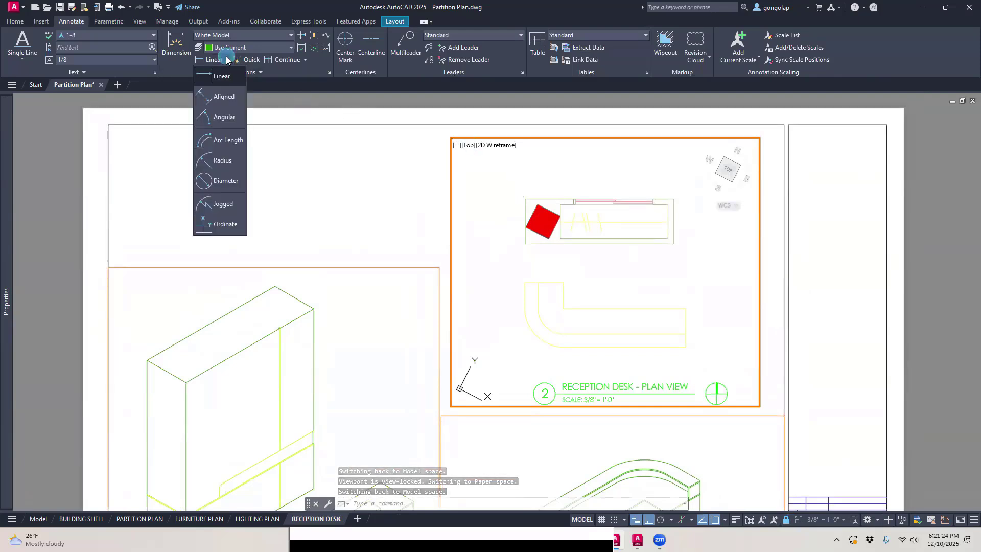
{"action": "left_click", "coordinate": [216, 96]}
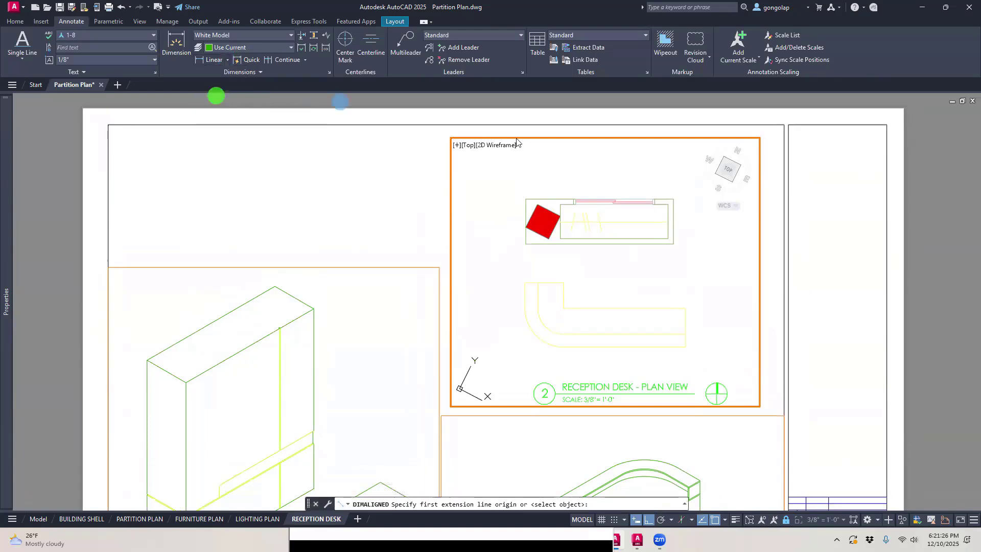
{"action": "left_click", "coordinate": [527, 199]}
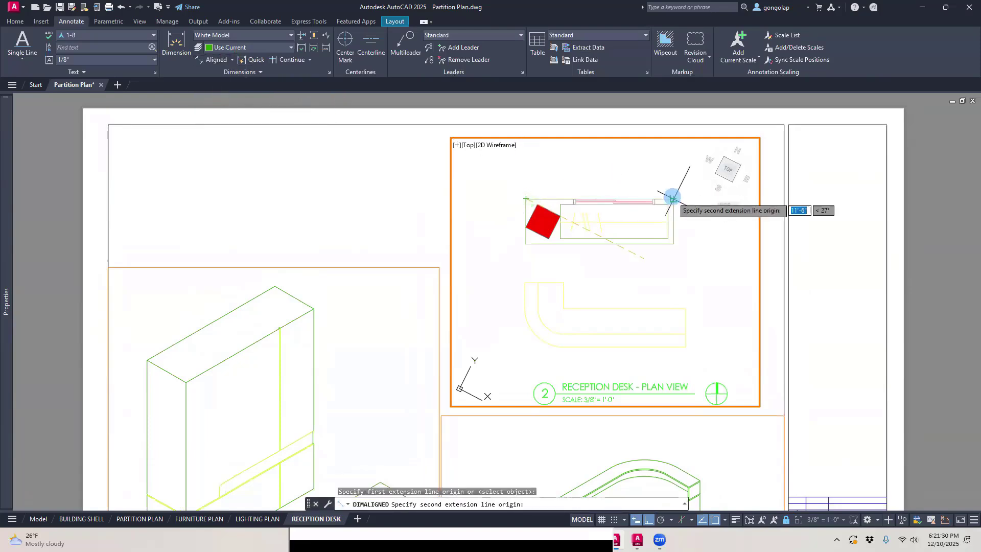
{"action": "left_click", "coordinate": [673, 199]}
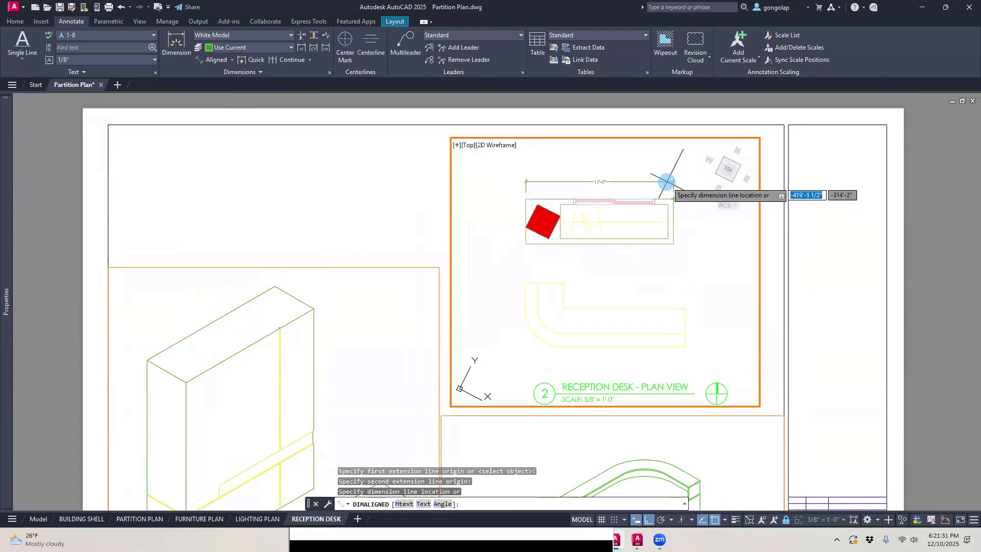
{"action": "left_click", "coordinate": [667, 182]}
Step: Place an aligned dimension beside the rectangular unit's left edge, between its upper and lower corners
{"action": "scroll", "coordinate": [617, 193], "scroll_direction": "up", "scroll_amount": 2}
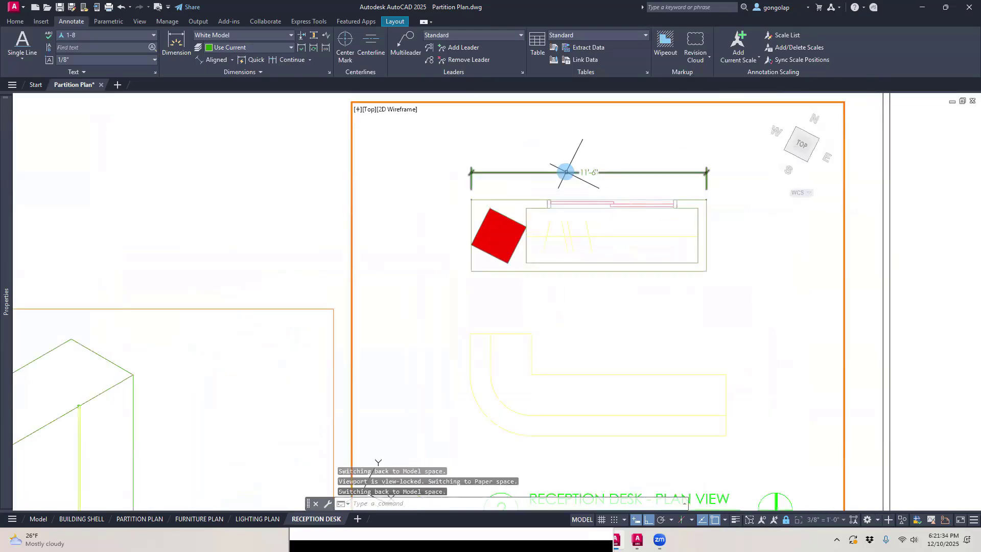
{"action": "left_click", "coordinate": [214, 59]}
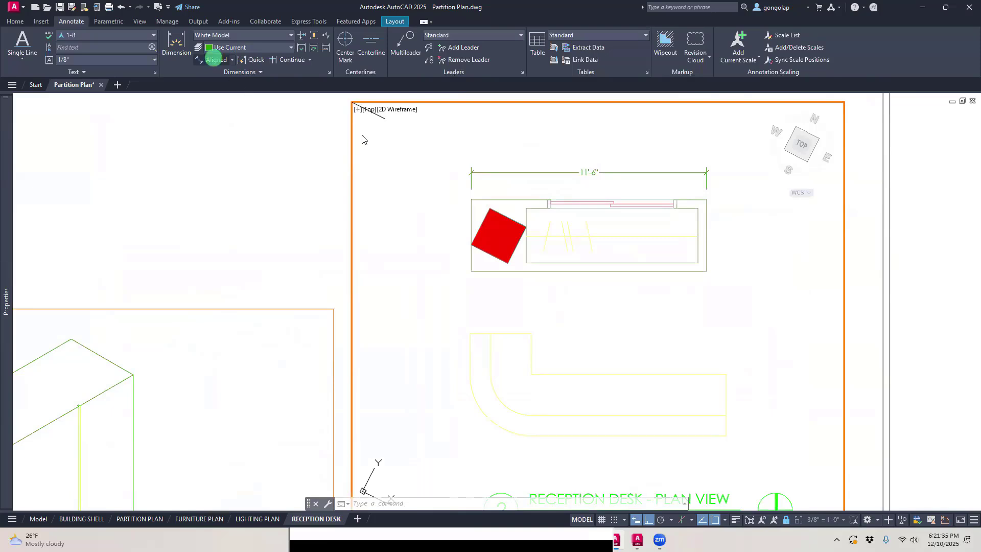
{"action": "left_click", "coordinate": [470, 201]}
{"action": "left_click", "coordinate": [471, 270]}
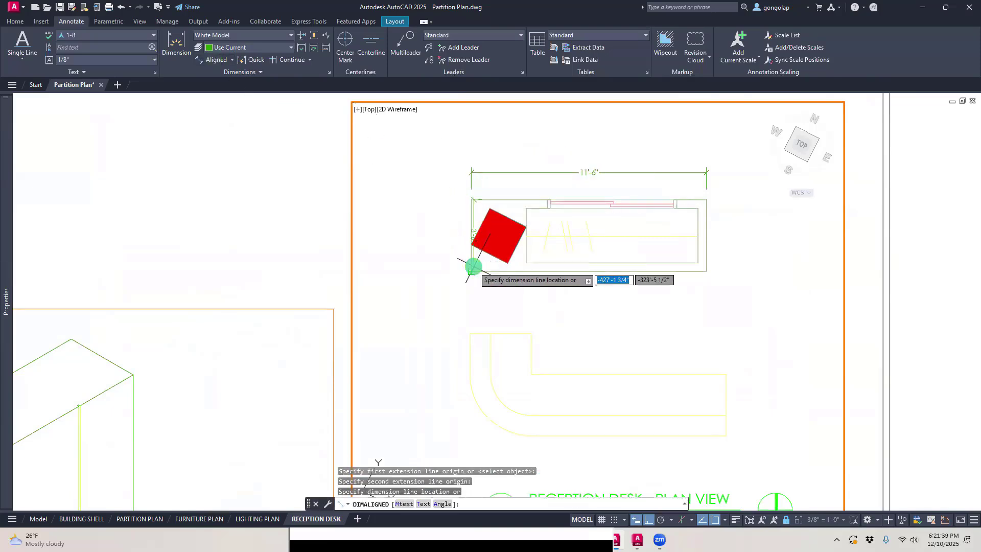
{"action": "left_click", "coordinate": [441, 263]}
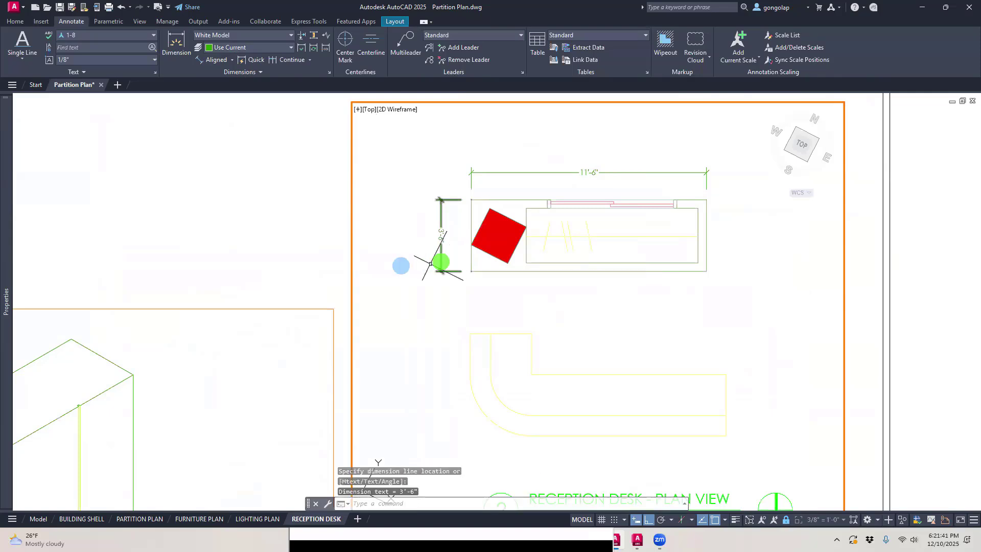
{"action": "scroll", "coordinate": [393, 258], "scroll_direction": "up", "scroll_amount": 2}
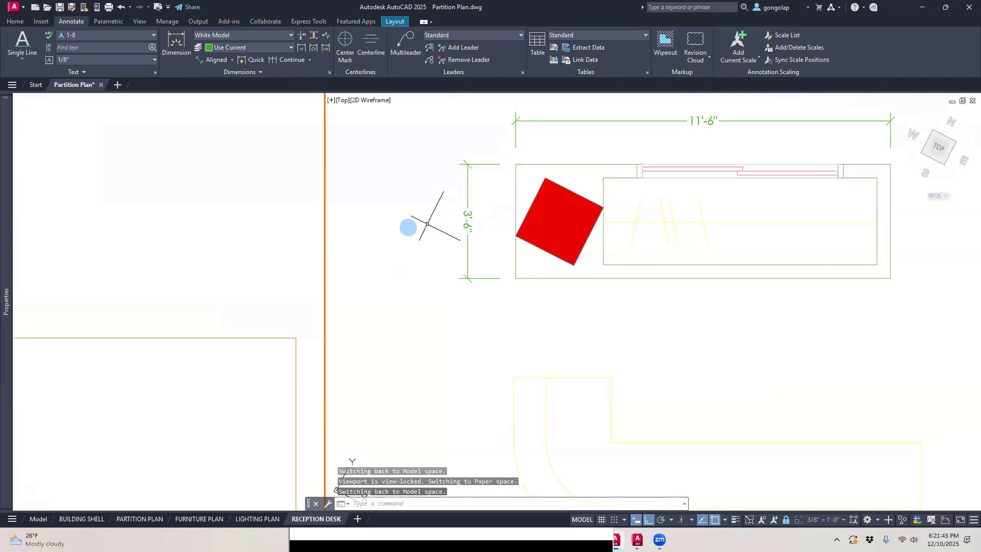
{"action": "scroll", "coordinate": [424, 223], "scroll_direction": "down", "scroll_amount": 2}
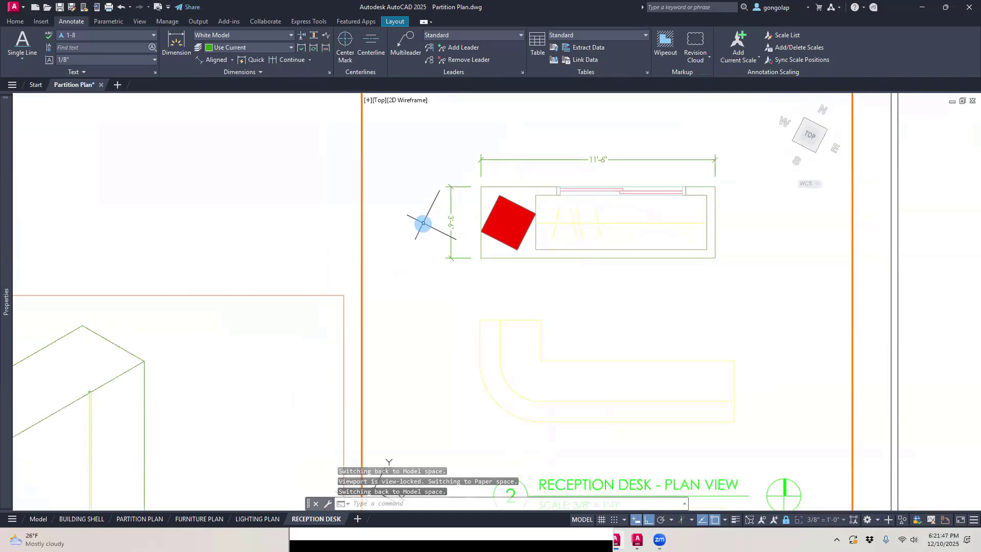
Step: Erase the aligned dimension beside the rectangular unit's left edge
{"action": "left_click", "coordinate": [152, 519]}
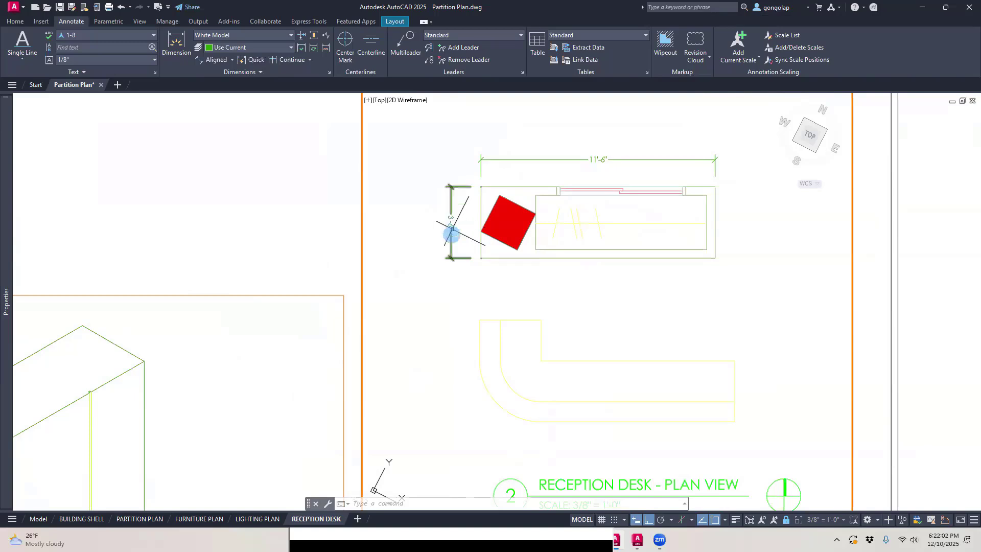
{"action": "left_click", "coordinate": [451, 202]}
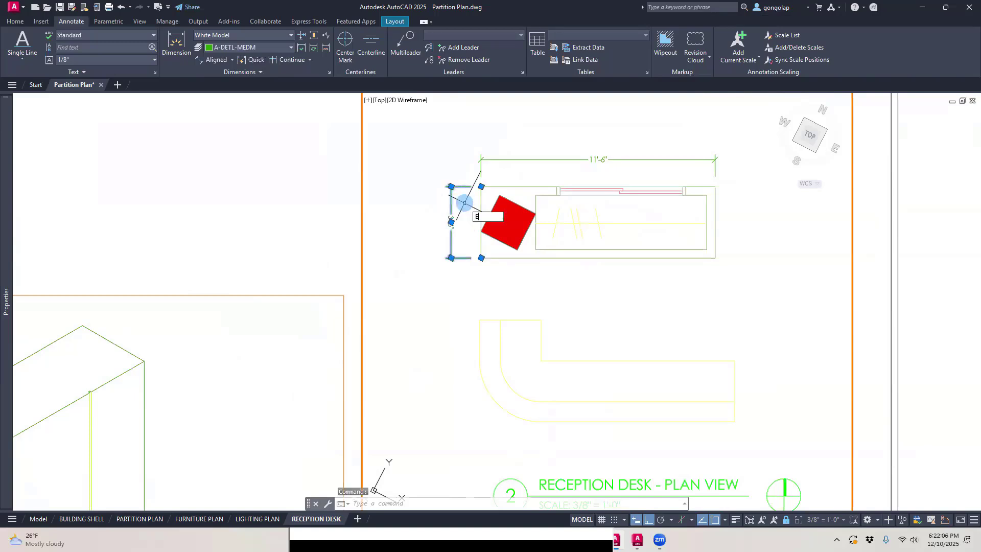
{"action": "key", "text": "Return"}
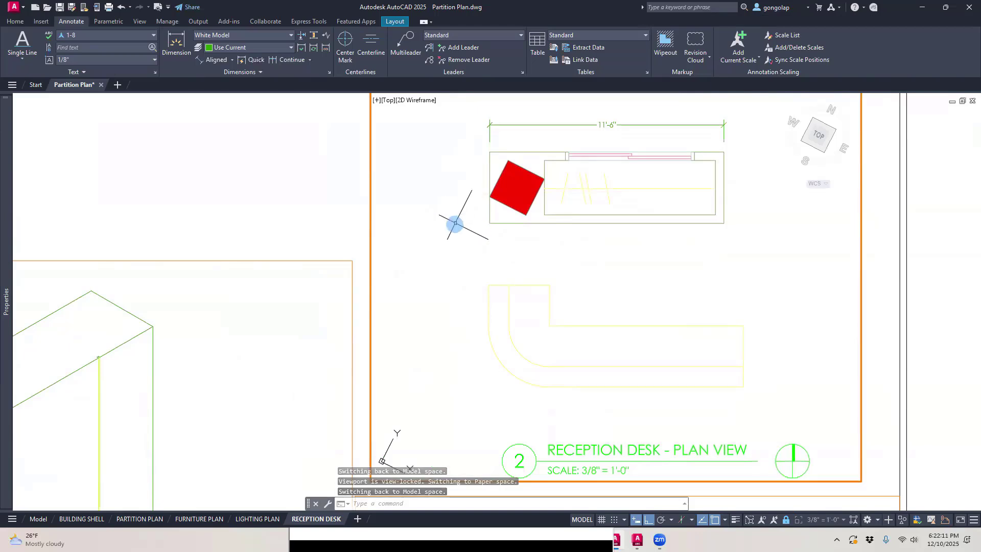
Step: Rotate the plan view viewport's UCS 27 degrees about the Z axis to line it up with the desk geometry
{"action": "middle_click_drag", "start_coordinate": [443, 299], "coordinate": [444, 252]}
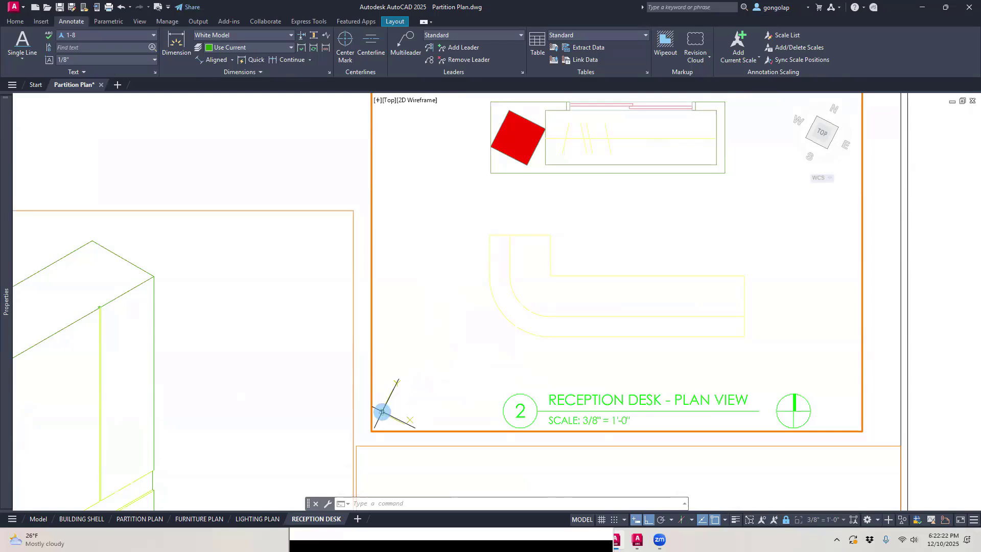
{"action": "right_click", "coordinate": [382, 412]}
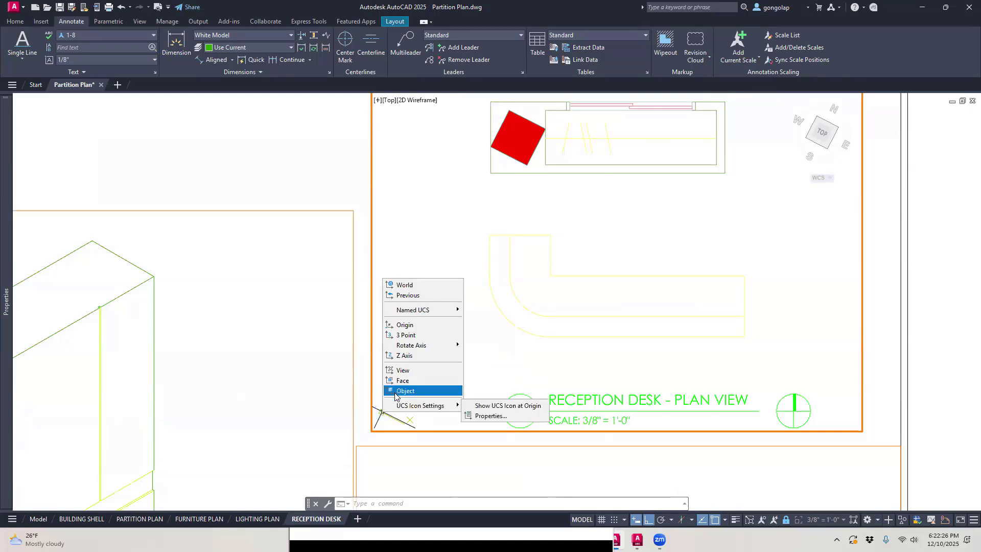
{"action": "mouse_move", "coordinate": [409, 349]}
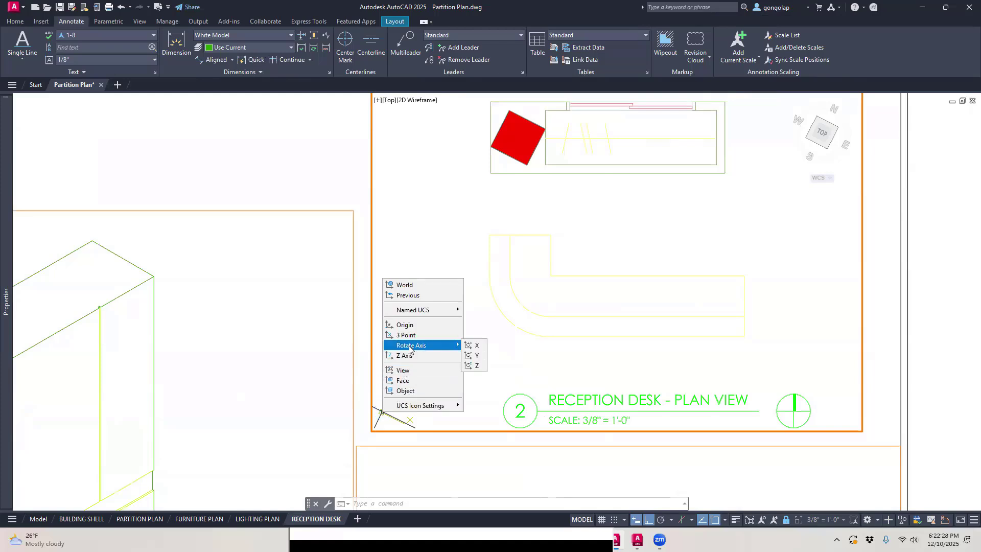
{"action": "left_click", "coordinate": [475, 367]}
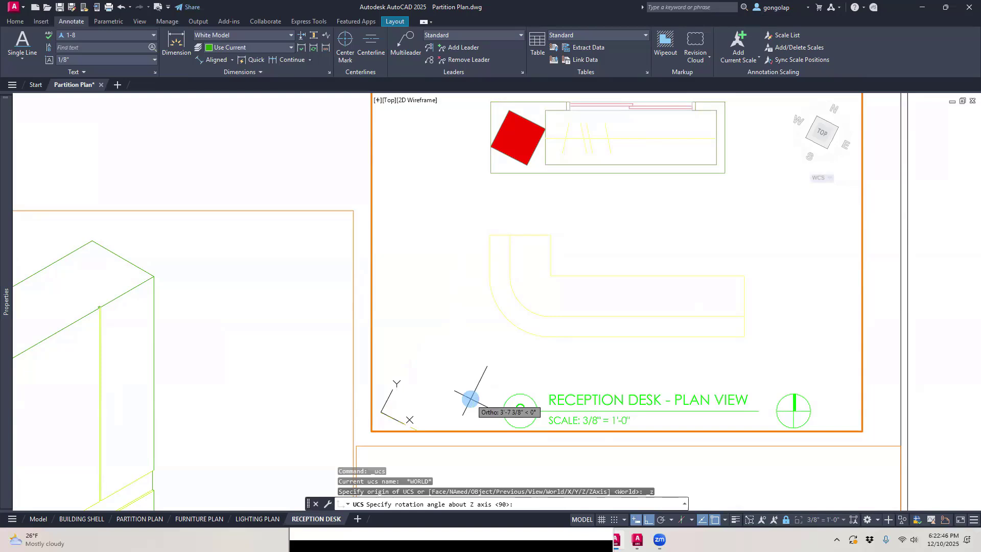
{"action": "type", "text": "27"}
{"action": "key", "text": "Return"}
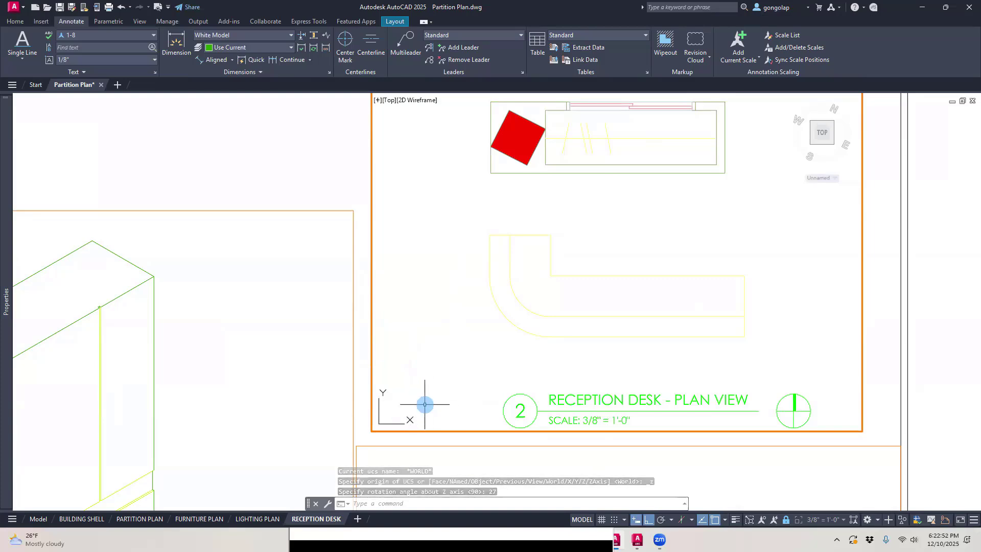
Step: Place a vertical linear dimension beside the rectangular unit's left edge
{"action": "scroll", "coordinate": [460, 361], "scroll_direction": "down", "scroll_amount": 2}
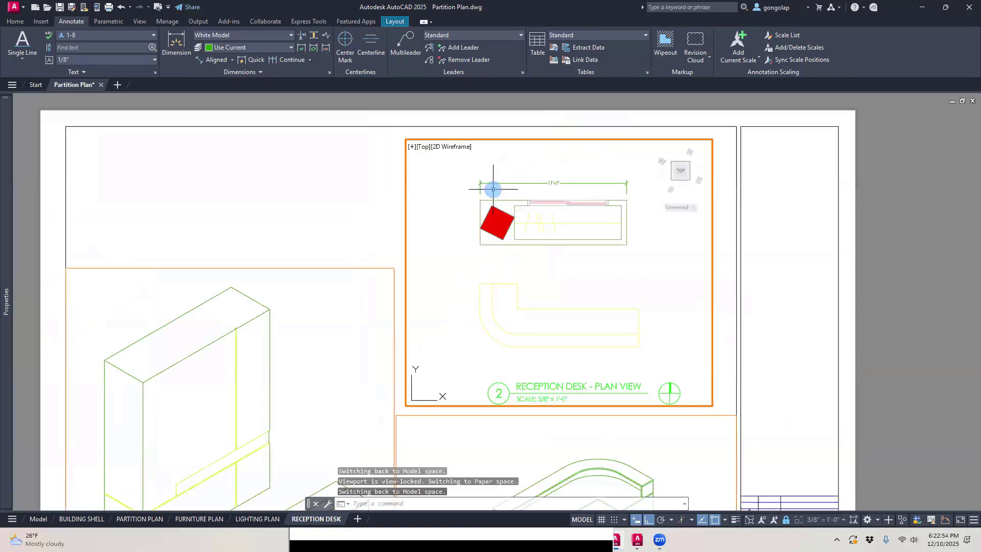
{"action": "scroll", "coordinate": [493, 189], "scroll_direction": "up", "scroll_amount": 2}
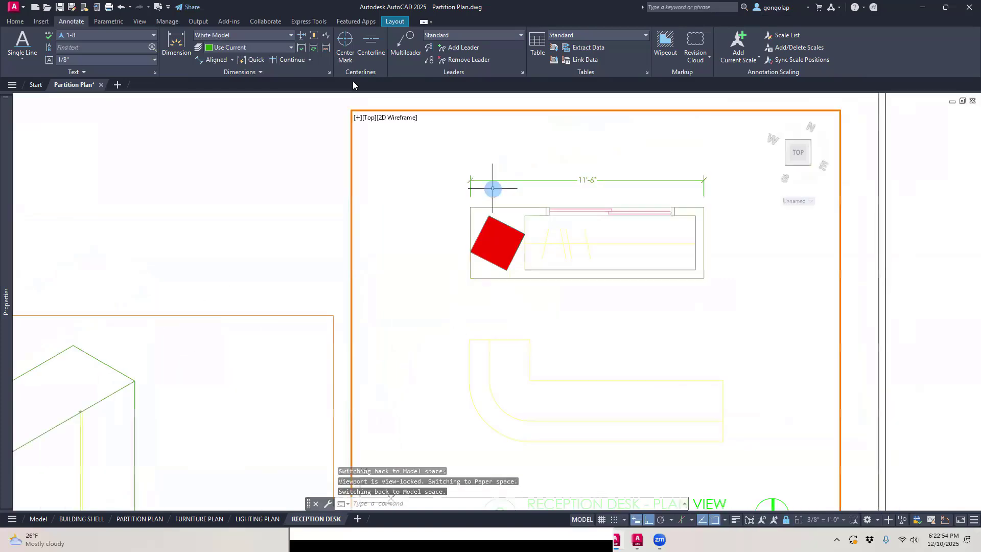
{"action": "left_click", "coordinate": [231, 60]}
{"action": "left_click", "coordinate": [217, 81]}
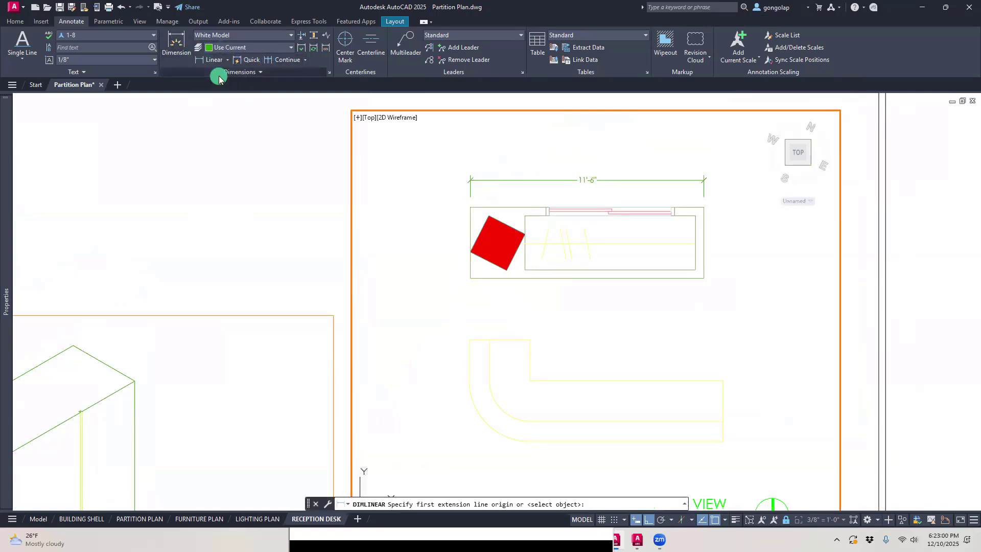
{"action": "left_click", "coordinate": [470, 207]}
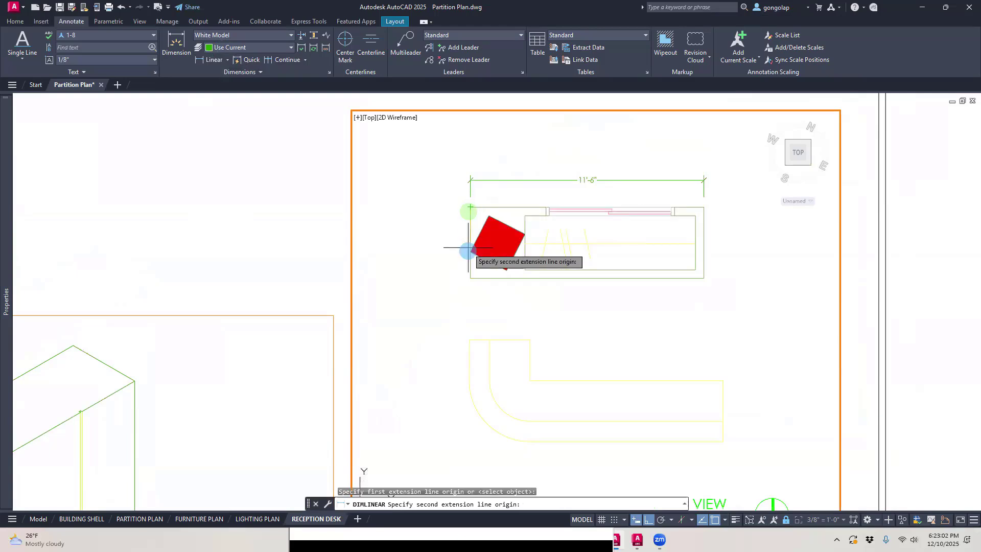
{"action": "left_click", "coordinate": [470, 278]}
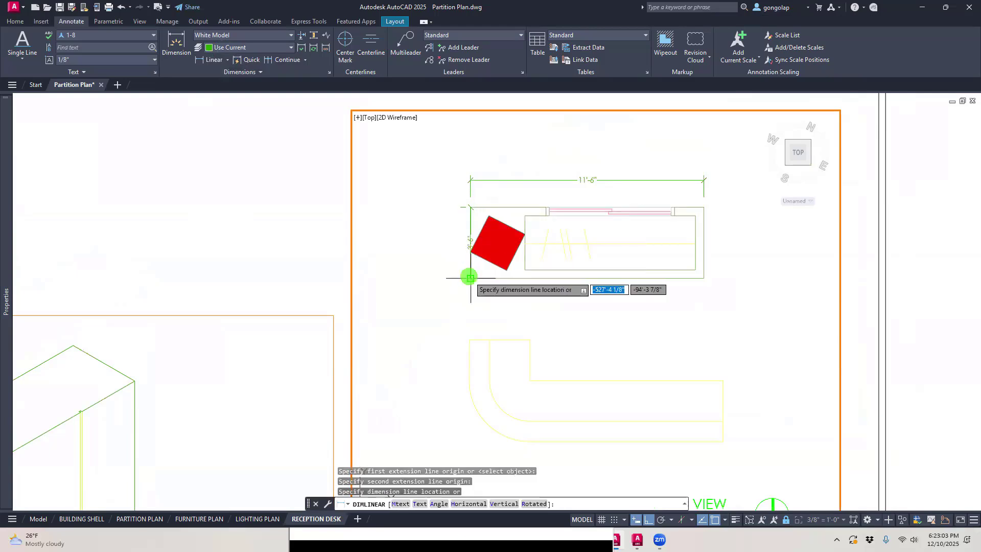
{"action": "left_click", "coordinate": [440, 276]}
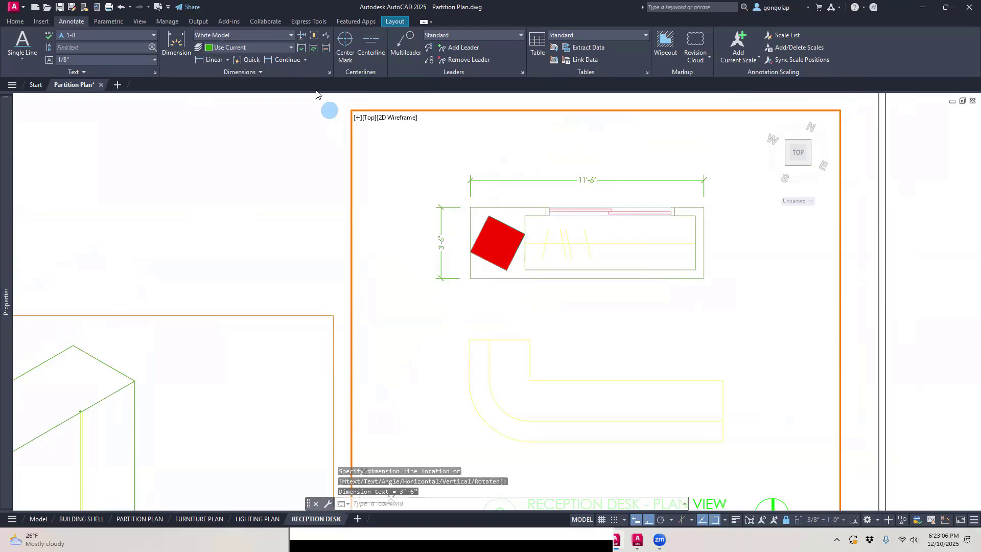
Step: Continue the vertical dimension chain to the curved desk's upper left corner and down to its lower edge
{"action": "left_click", "coordinate": [282, 60]}
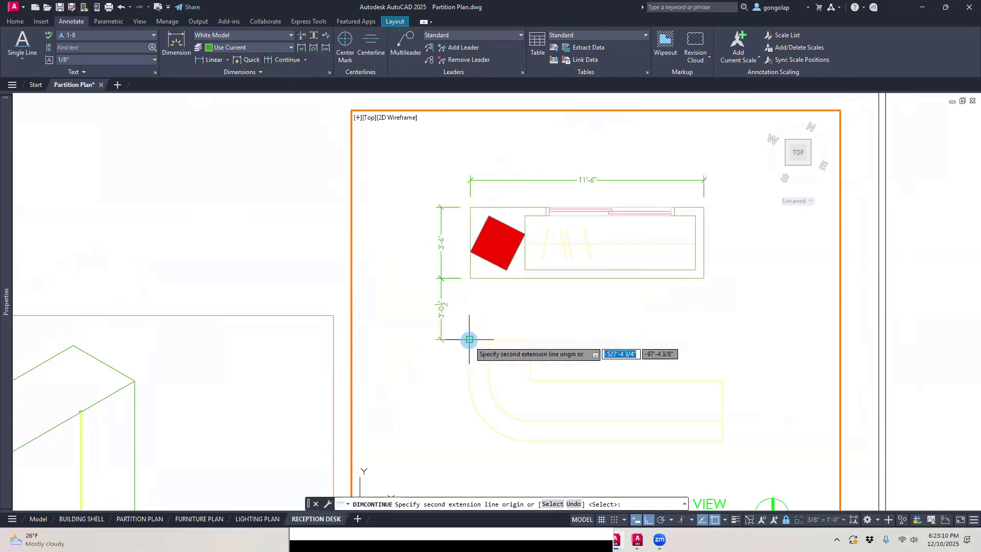
{"action": "left_click", "coordinate": [468, 339]}
{"action": "middle_click_drag", "start_coordinate": [421, 380], "coordinate": [410, 310]}
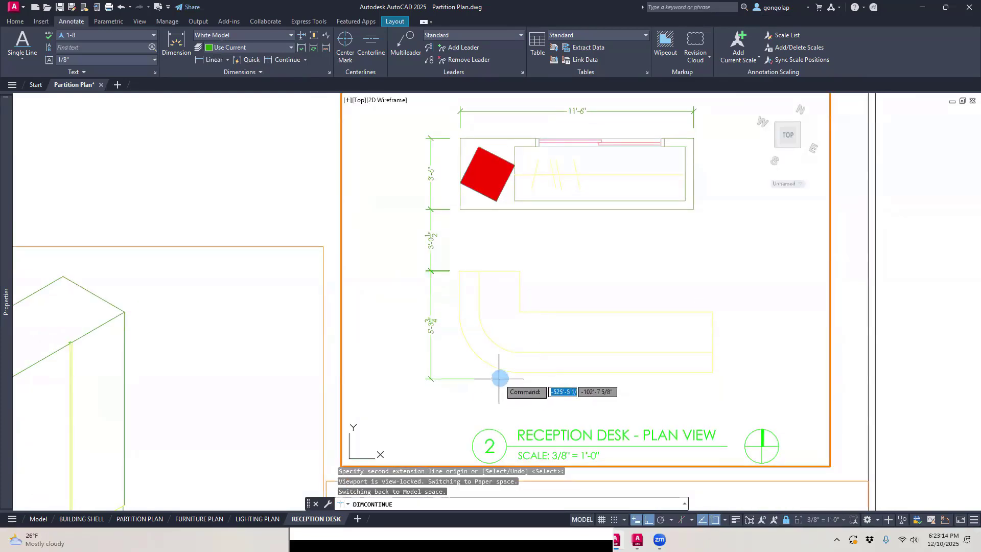
{"action": "left_click", "coordinate": [516, 372]}
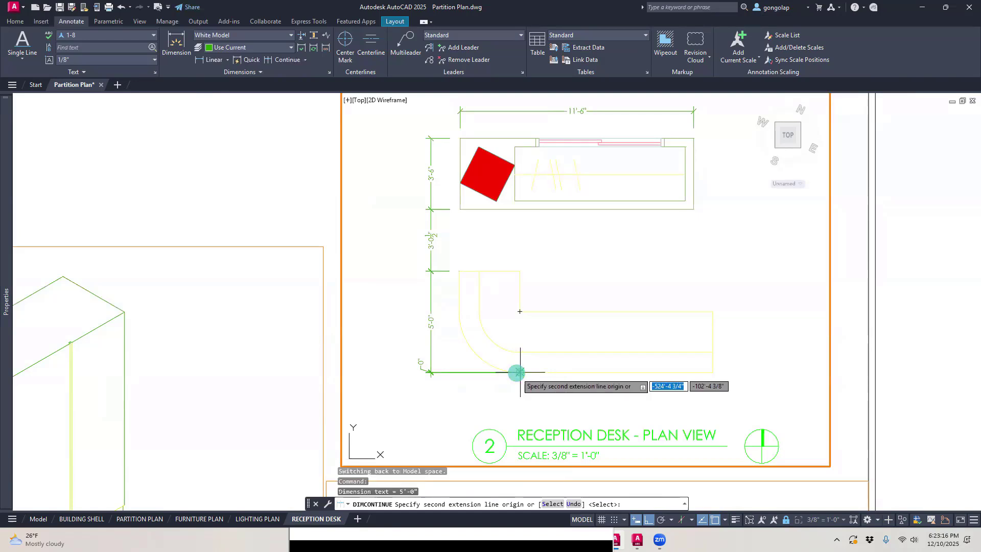
{"action": "key", "text": "Escape"}
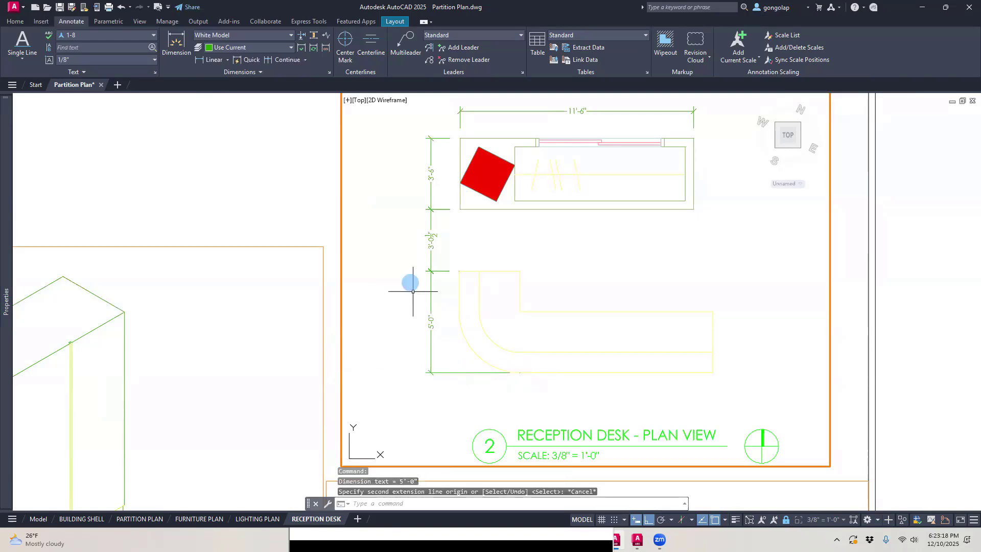
Step: Check which layer the dimension of the gap between unit and desk is on, clear the selection, and return to paper space
{"action": "scroll", "coordinate": [403, 276], "scroll_direction": "down", "scroll_amount": 2}
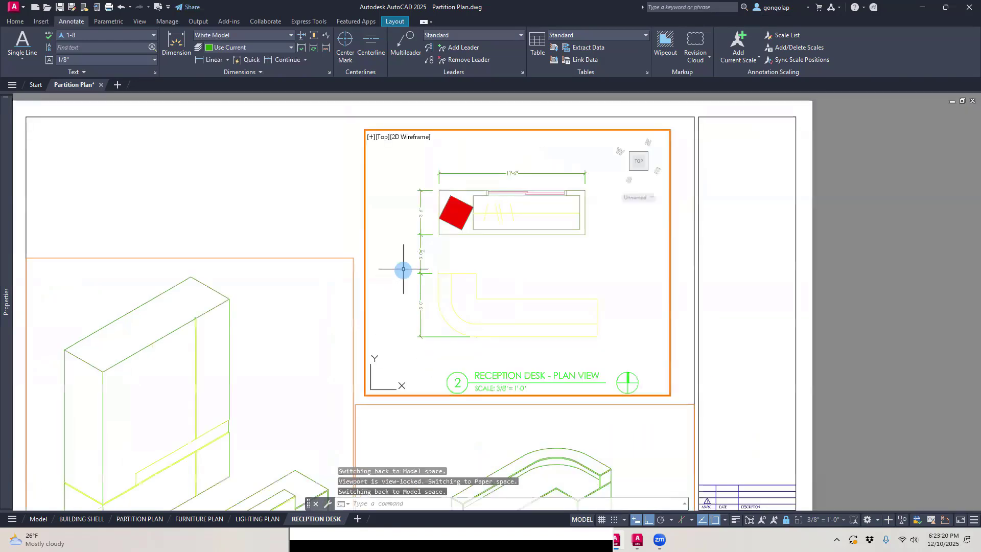
{"action": "left_click", "coordinate": [420, 240]}
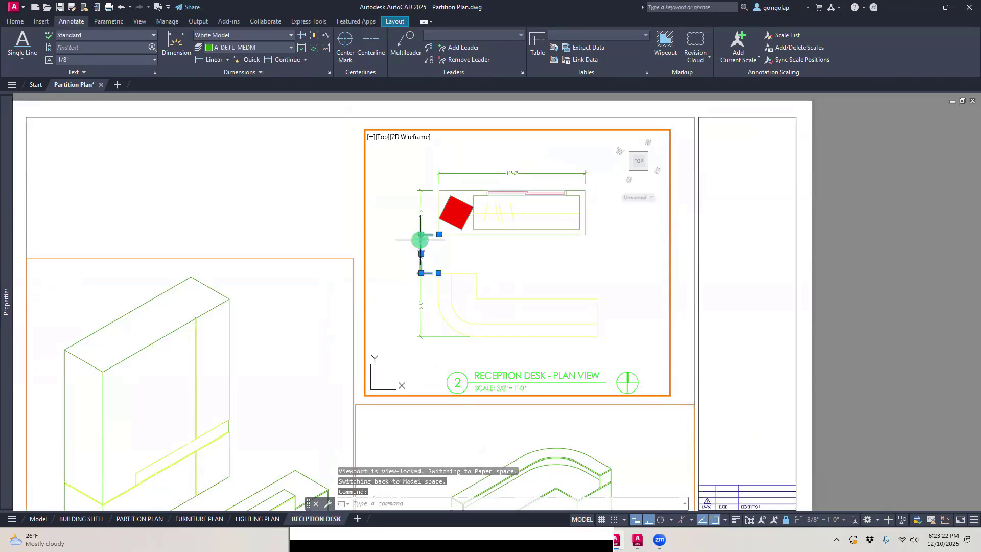
{"action": "left_click", "coordinate": [19, 23]}
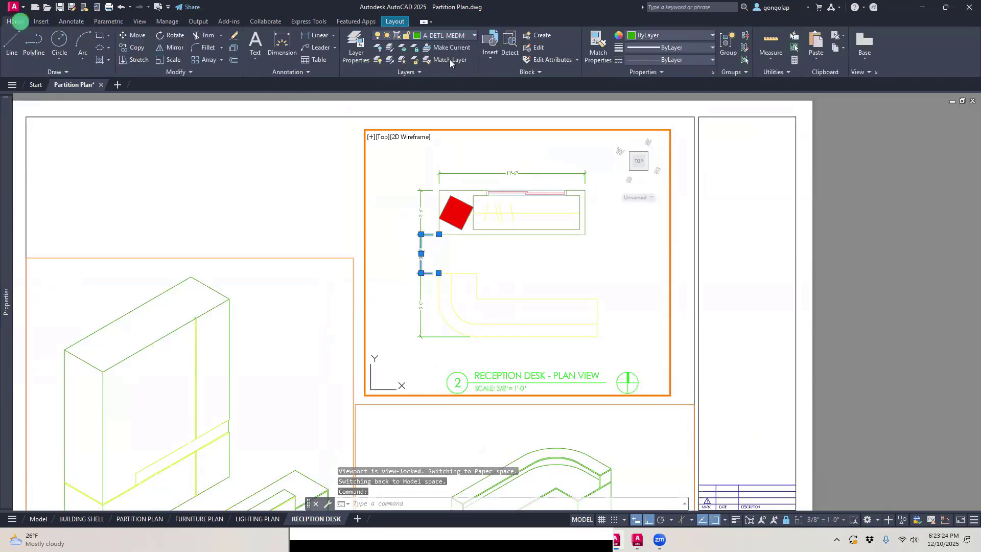
{"action": "key", "text": "Escape"}
{"action": "double_click", "coordinate": [347, 199]}
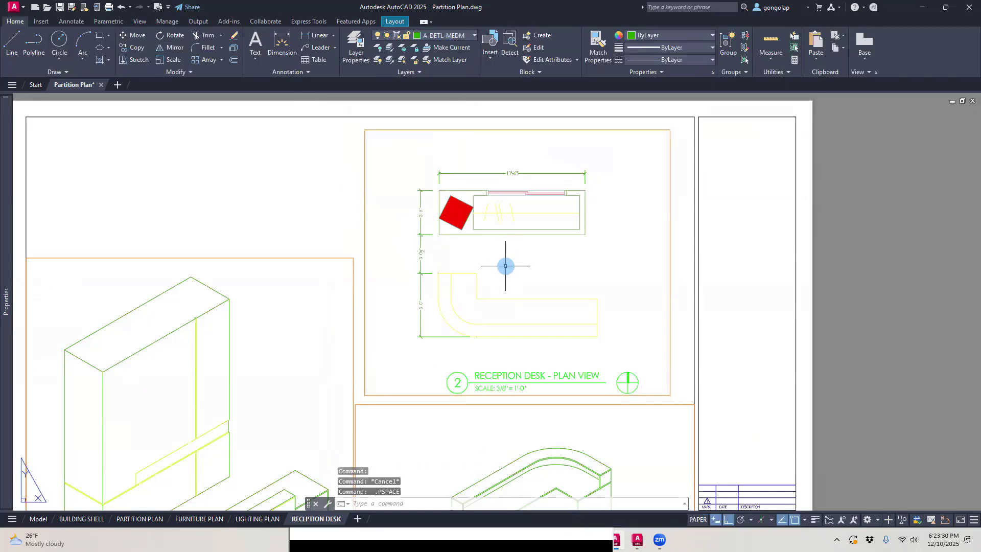
Step: Open the Layer Properties Manager and compare the lineweights of the A-ANNO-DIMS, A-ANNO-DIMS-ISO and A-ANNO-DIMS-NEW layers
{"action": "type", "text": "LA"}
{"action": "key", "text": "Return"}
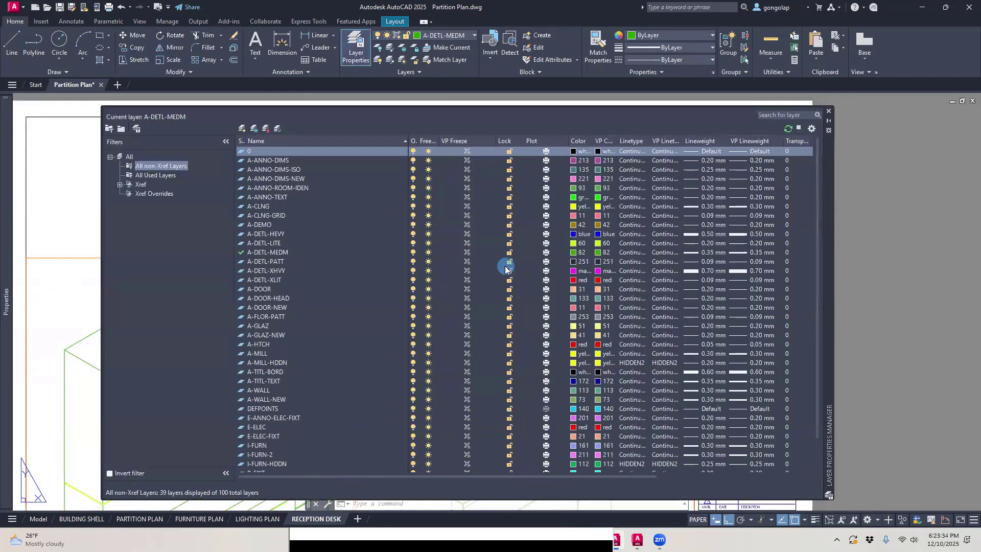
{"action": "left_click", "coordinate": [282, 170]}
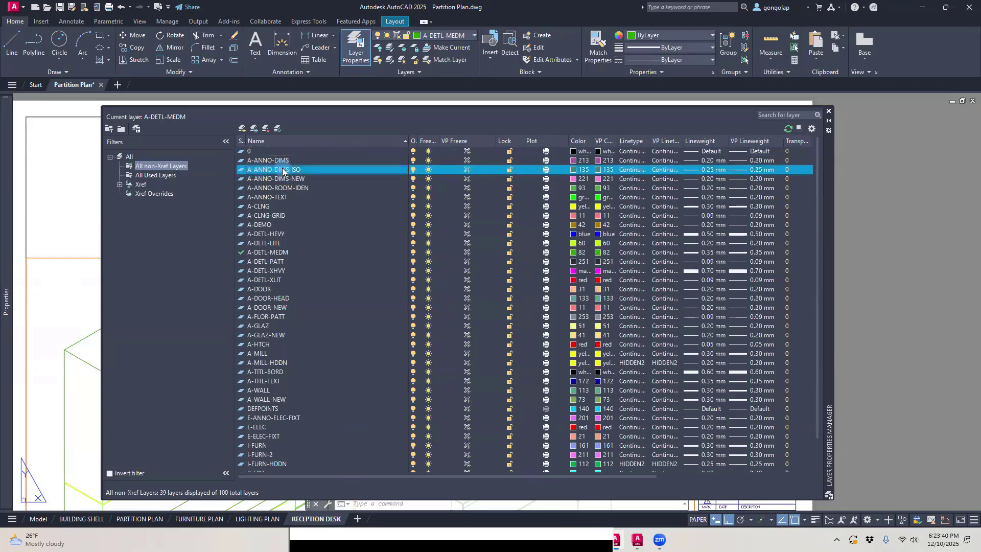
{"action": "left_click", "coordinate": [296, 171]}
{"action": "left_click", "coordinate": [255, 174]}
{"action": "left_click", "coordinate": [295, 174]}
{"action": "left_click", "coordinate": [708, 170]}
{"action": "left_click", "coordinate": [287, 179]}
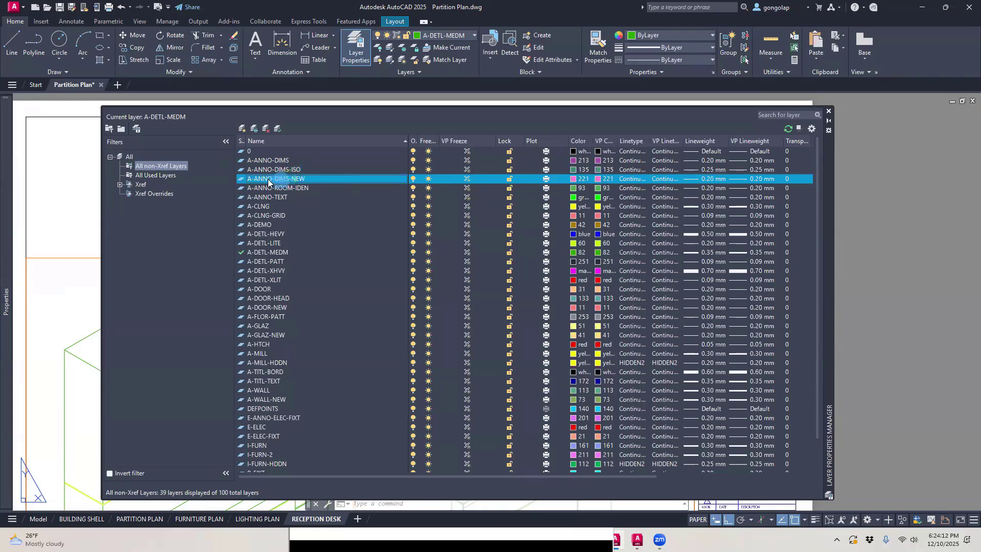
{"action": "left_click", "coordinate": [284, 160]}
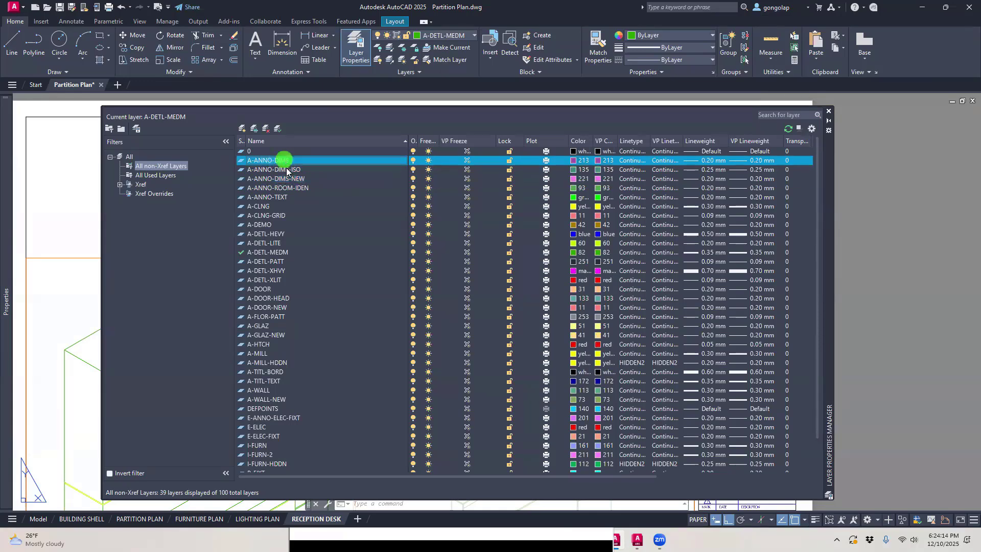
Step: Set the A-ANNO-DIMS-ISO layer's lineweight to 0.20 mm
{"action": "left_click", "coordinate": [714, 160]}
{"action": "left_click", "coordinate": [707, 169]}
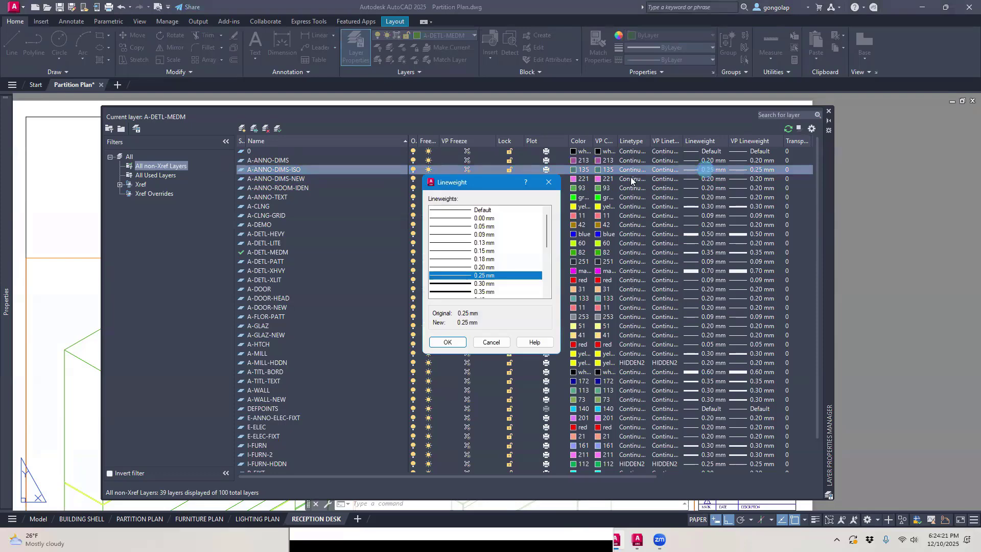
{"action": "left_click", "coordinate": [457, 267]}
{"action": "left_click", "coordinate": [447, 342]}
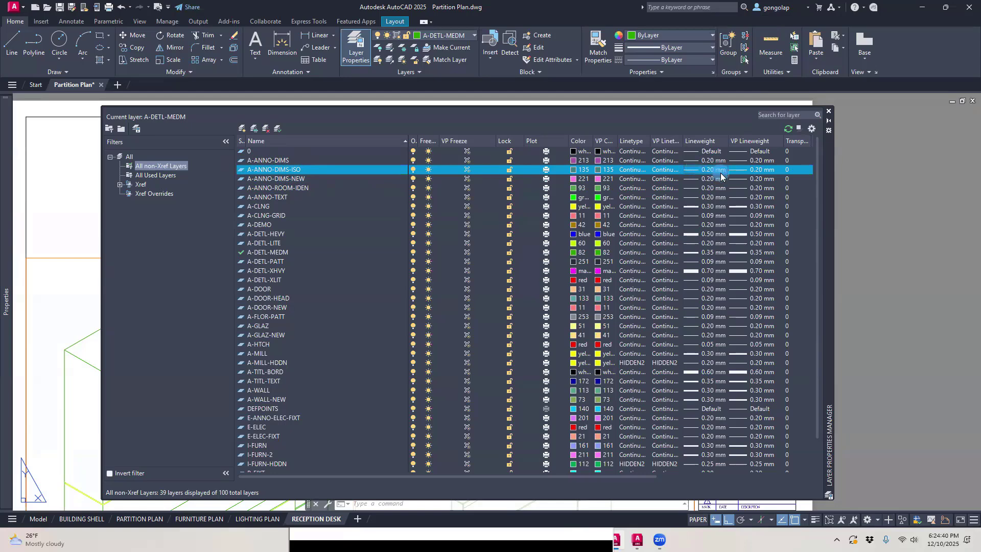
Step: Move the plan view's overall width dimension and the three vertical chain dimensions to the A-ANNO-DIMS-ISO layer
{"action": "left_click", "coordinate": [829, 111]}
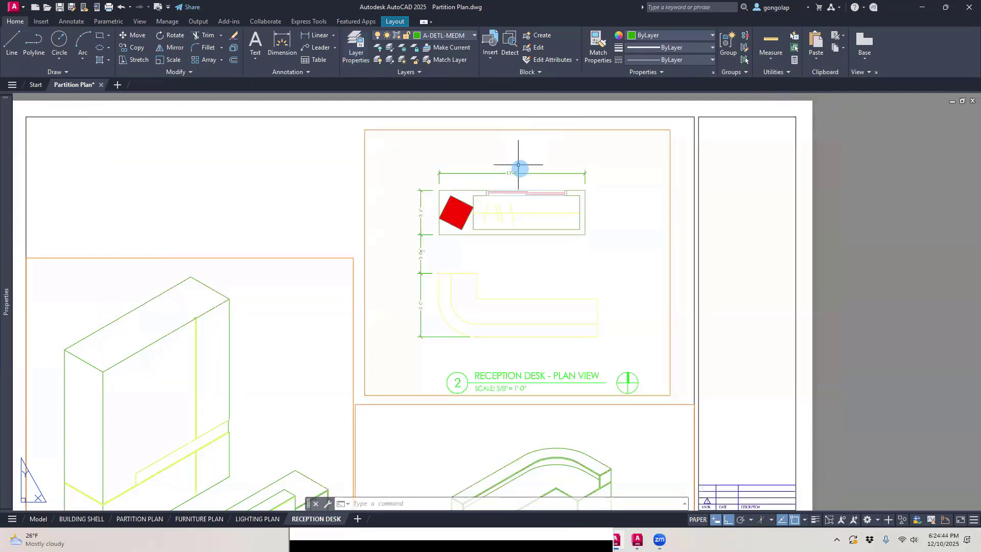
{"action": "double_click", "coordinate": [523, 171]}
{"action": "left_click", "coordinate": [527, 173]}
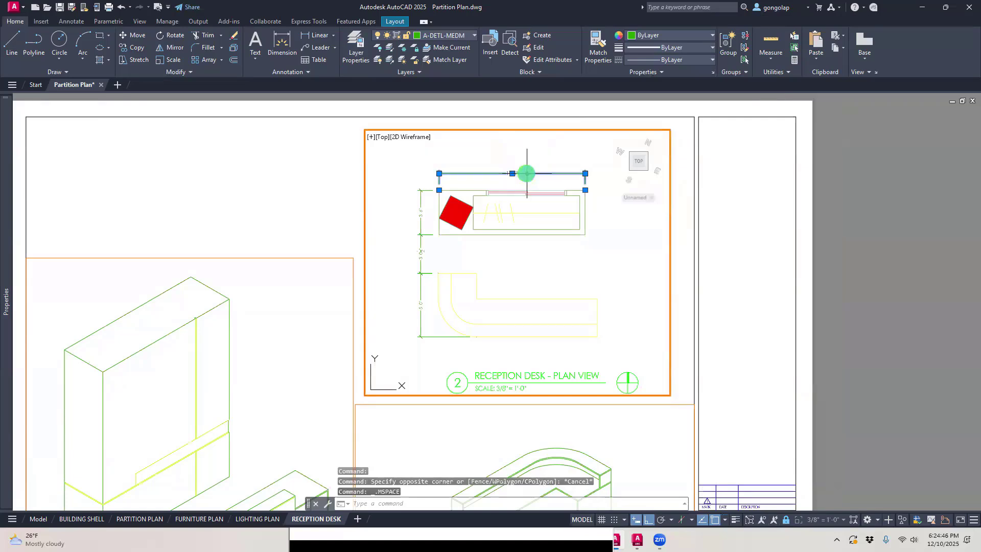
{"action": "left_click", "coordinate": [422, 204]}
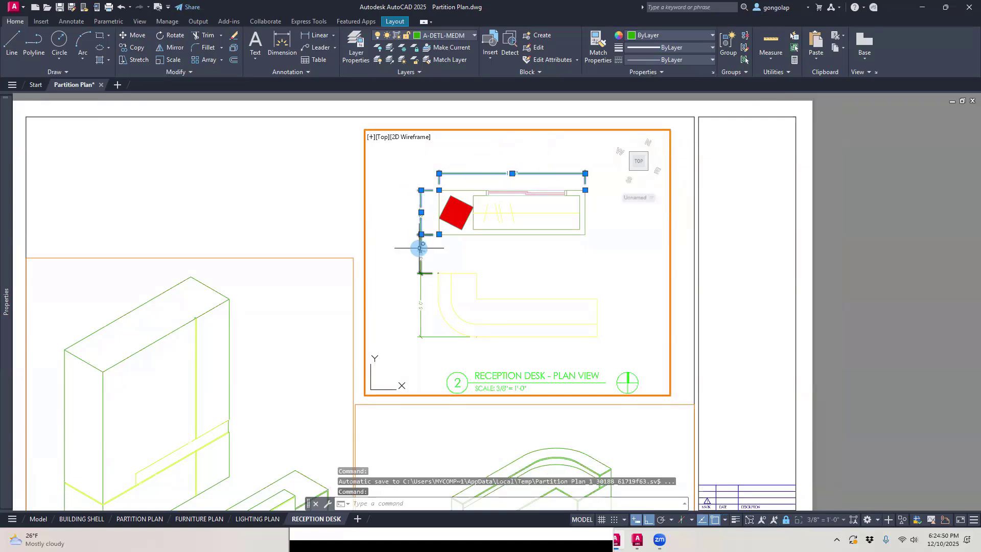
{"action": "left_click", "coordinate": [419, 286]}
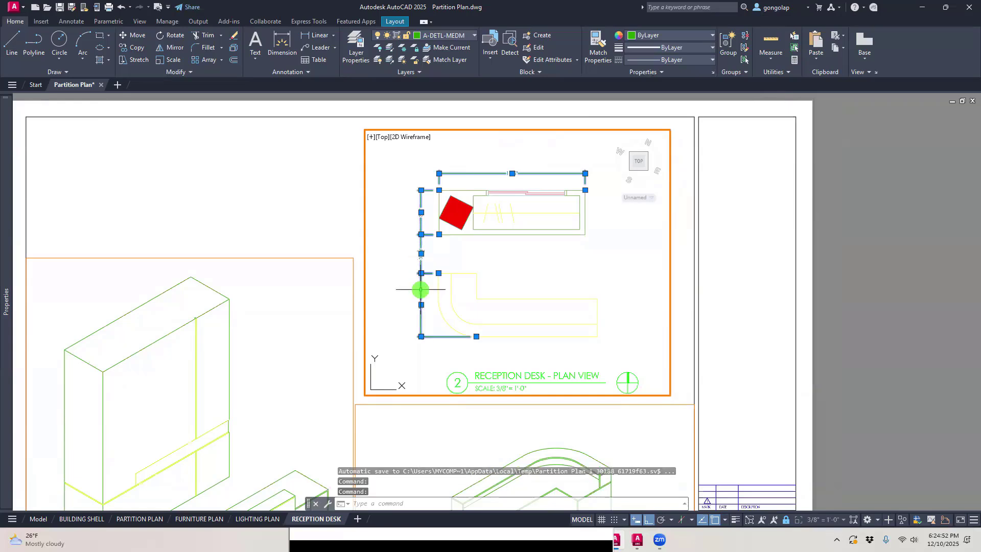
{"action": "left_click", "coordinate": [462, 40]}
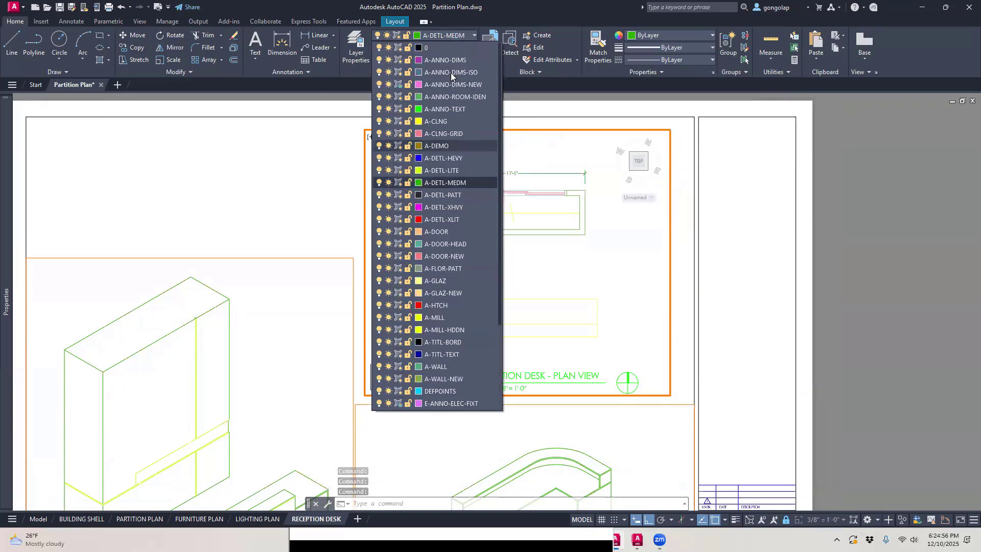
{"action": "left_click", "coordinate": [442, 75]}
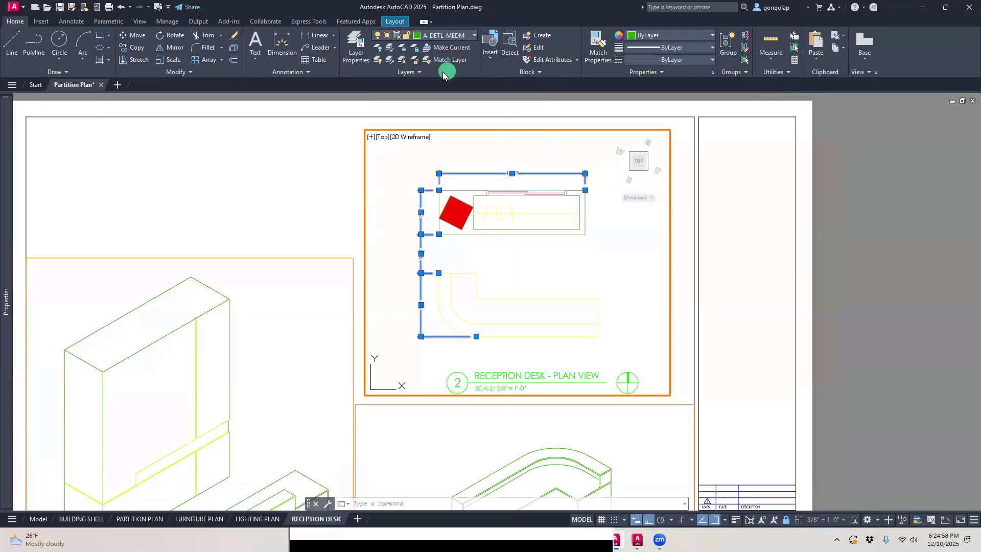
{"action": "key", "text": "Escape"}
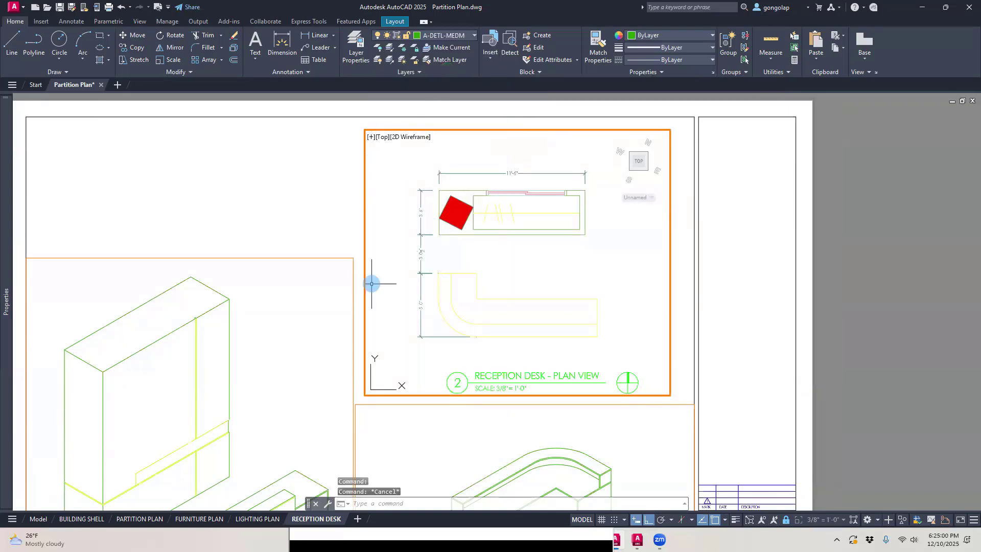
Step: Activate the front view viewport and make A-ANNO-DIMS-ISO the current layer
{"action": "middle_click_drag", "start_coordinate": [372, 284], "coordinate": [468, 237]}
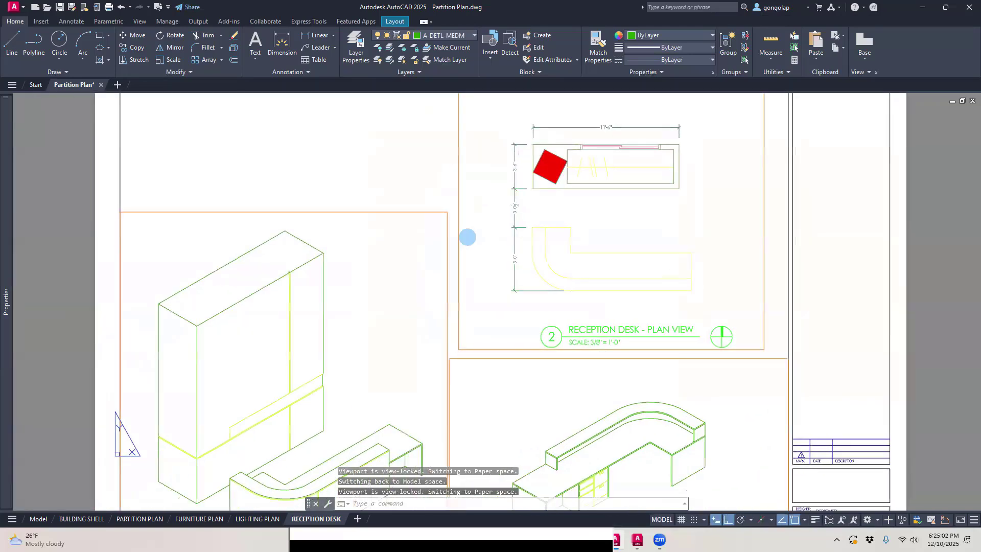
{"action": "middle_click_drag", "start_coordinate": [320, 335], "coordinate": [384, 266]}
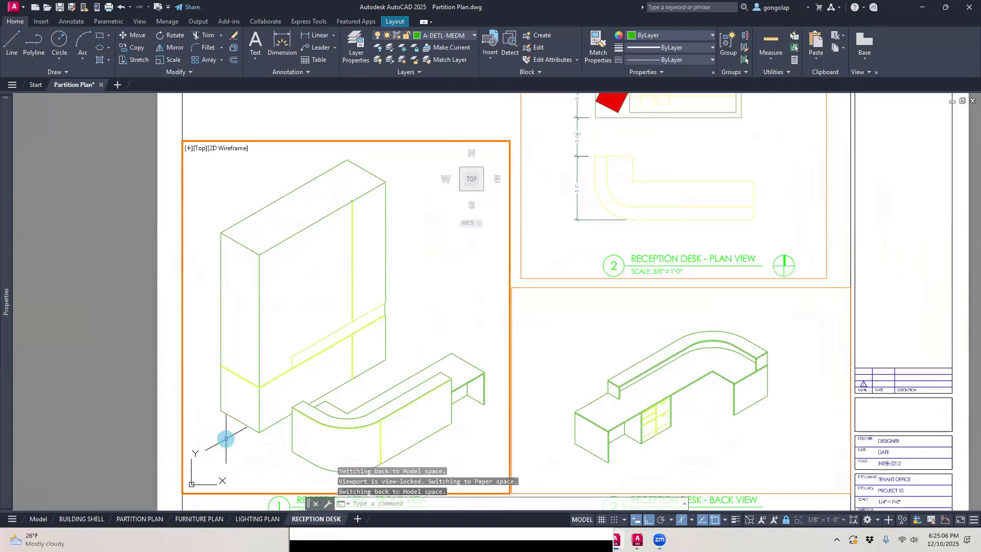
{"action": "scroll", "coordinate": [221, 423], "scroll_direction": "up", "scroll_amount": 2}
{"action": "scroll", "coordinate": [222, 419], "scroll_direction": "down", "scroll_amount": 2}
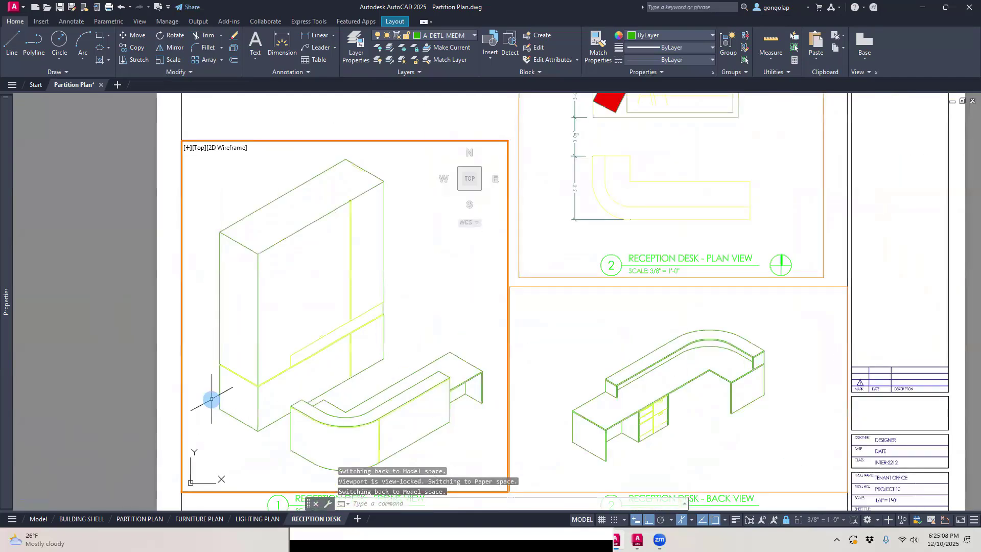
{"action": "left_click", "coordinate": [453, 34]}
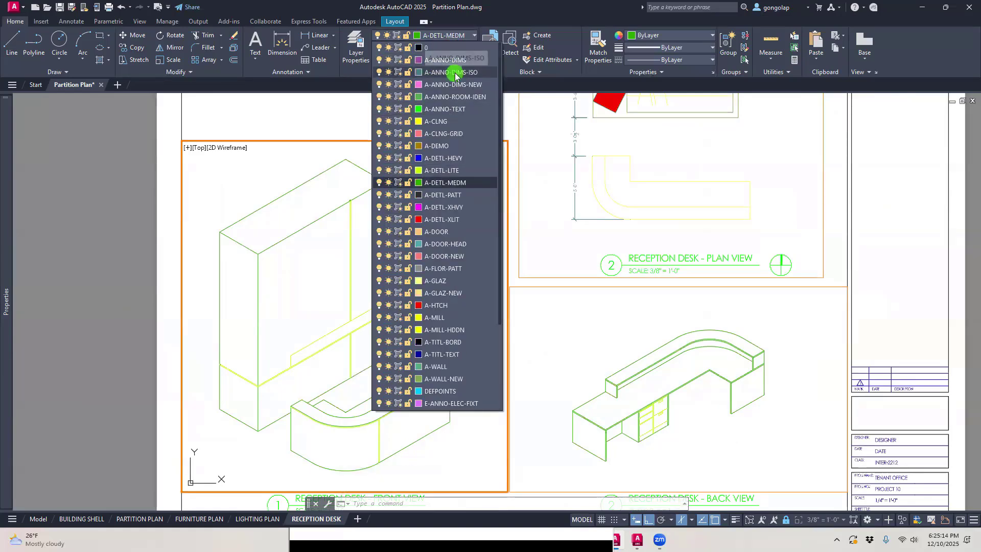
{"action": "left_click", "coordinate": [455, 73]}
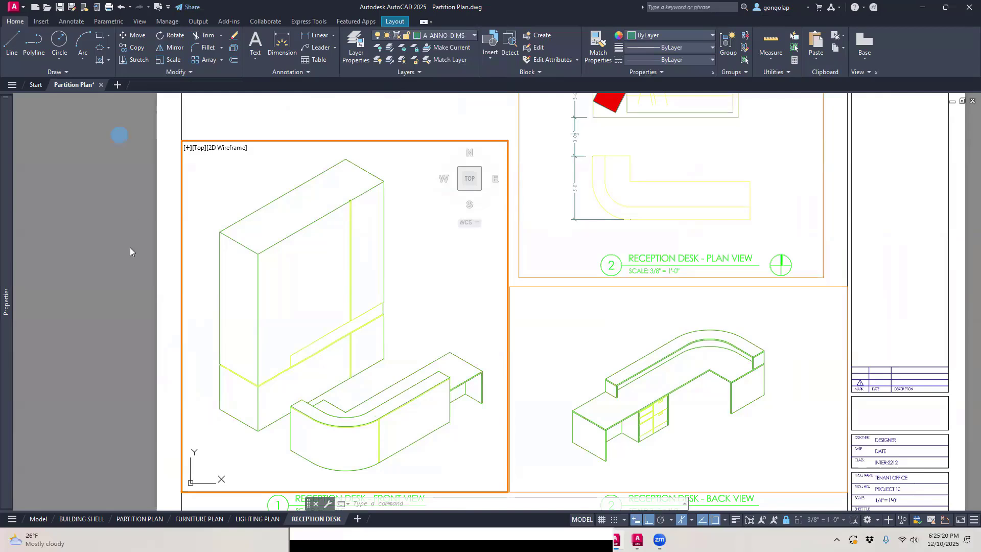
Step: Add a linear dimension for the full height of the tall unit's outer left edge in the front view
{"action": "scroll", "coordinate": [170, 386], "scroll_direction": "up", "scroll_amount": 2}
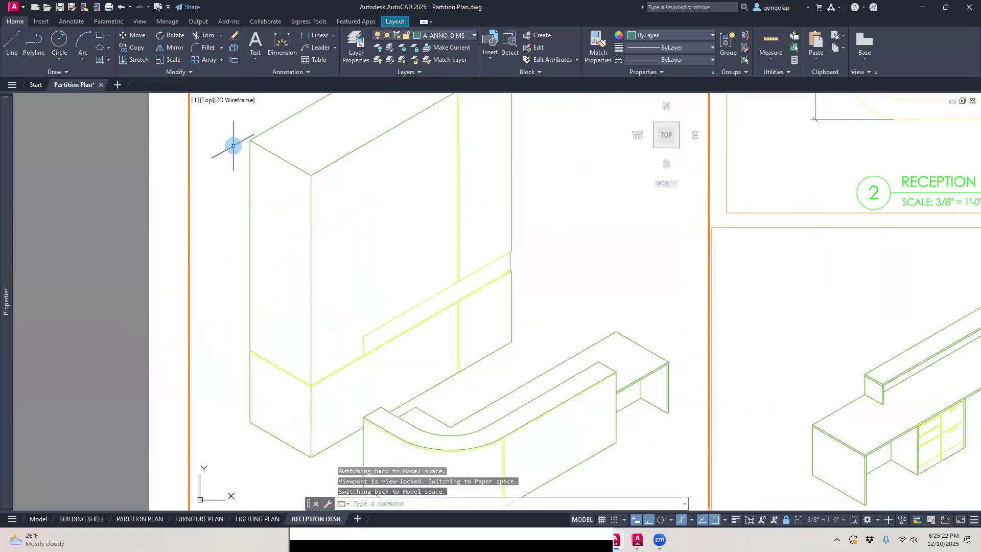
{"action": "scroll", "coordinate": [234, 146], "scroll_direction": "down", "scroll_amount": 2}
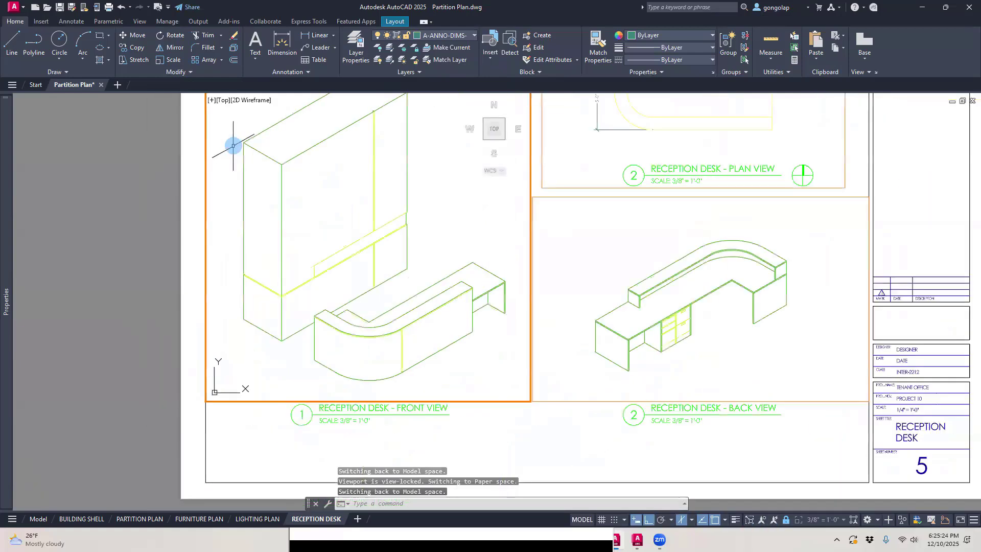
{"action": "left_click", "coordinate": [71, 21]}
{"action": "left_click", "coordinate": [206, 60]}
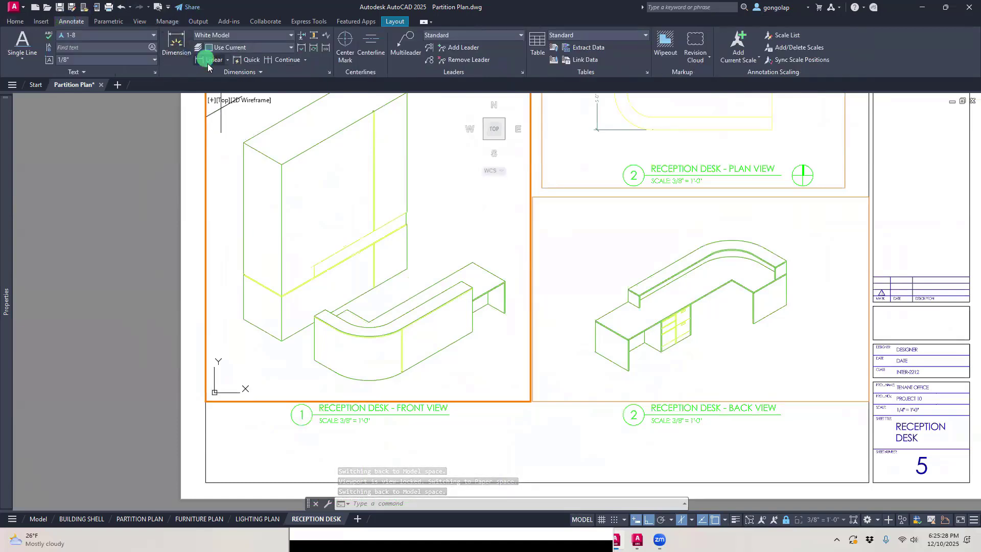
{"action": "left_click", "coordinate": [243, 142]}
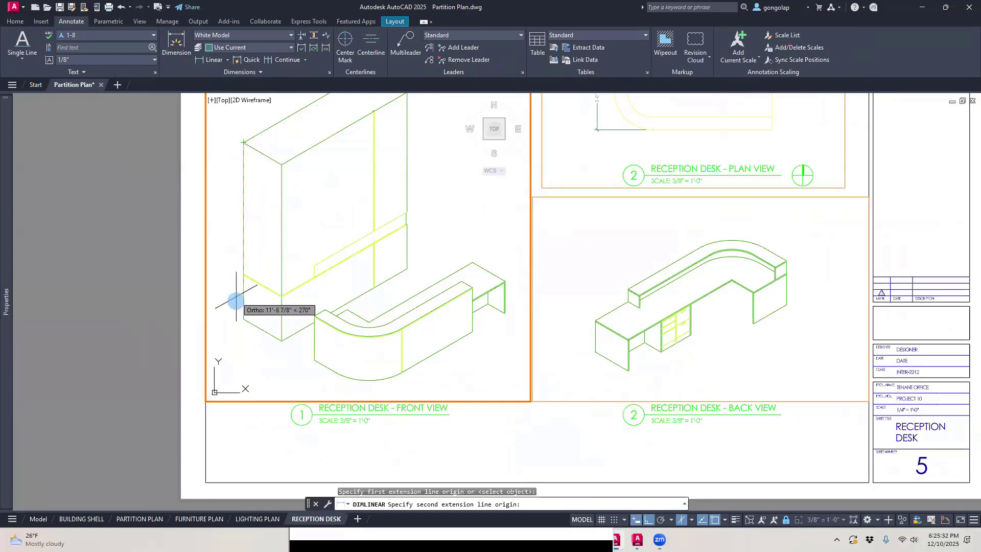
{"action": "left_click", "coordinate": [244, 319]}
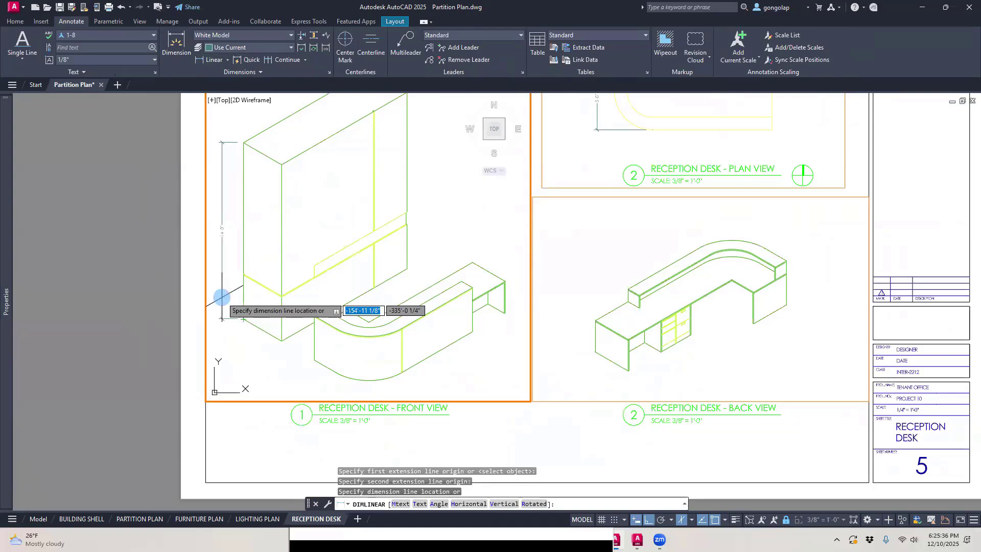
{"action": "left_click", "coordinate": [222, 297]}
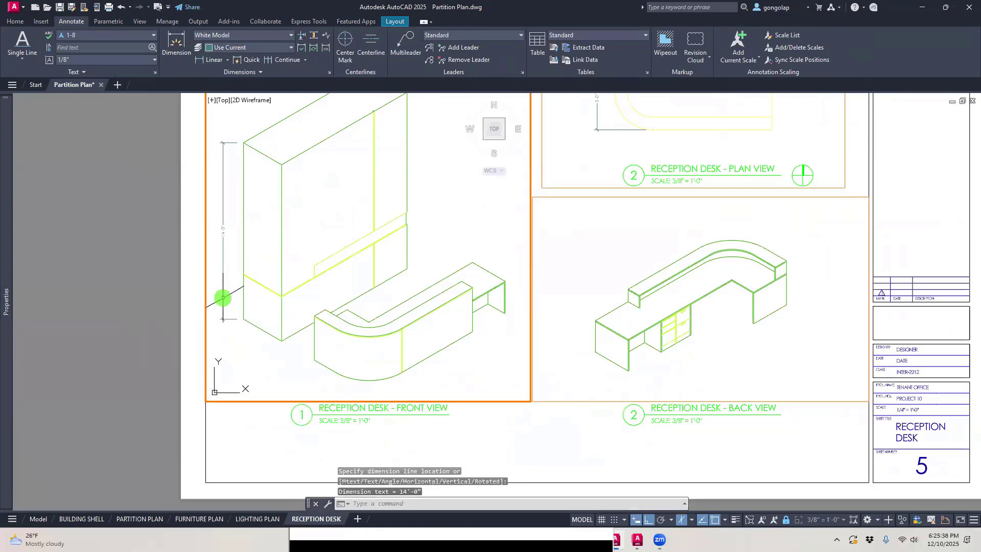
{"action": "scroll", "coordinate": [188, 206], "scroll_direction": "up", "scroll_amount": 2}
{"action": "scroll", "coordinate": [185, 197], "scroll_direction": "down", "scroll_amount": 4}
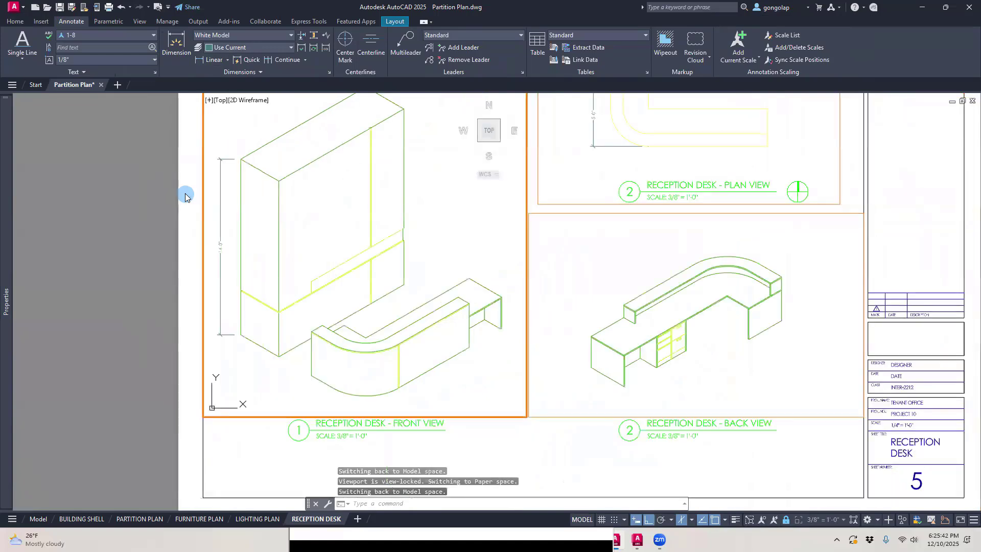
Step: Try to dimension the bottom edge of the tall unit's short side with a linear dimension placed below it
{"action": "scroll", "coordinate": [185, 197], "scroll_direction": "up", "scroll_amount": 2}
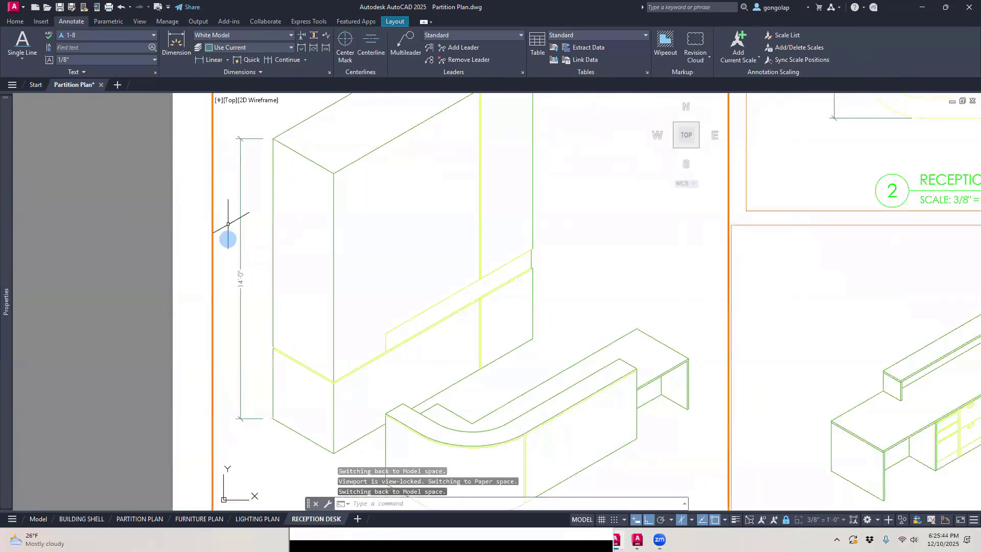
{"action": "middle_click_drag", "start_coordinate": [226, 335], "coordinate": [230, 297]}
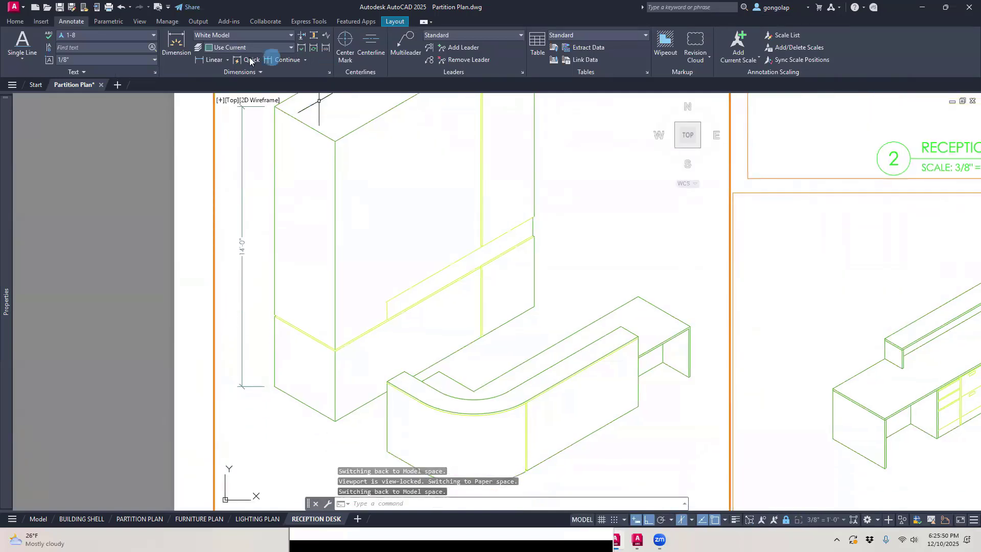
{"action": "left_click", "coordinate": [213, 60]}
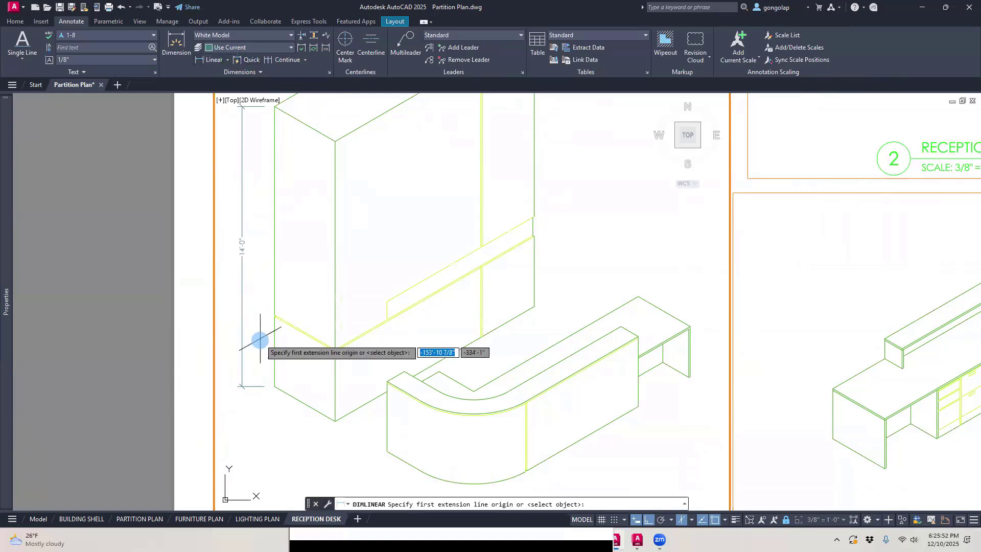
{"action": "left_click", "coordinate": [274, 386]}
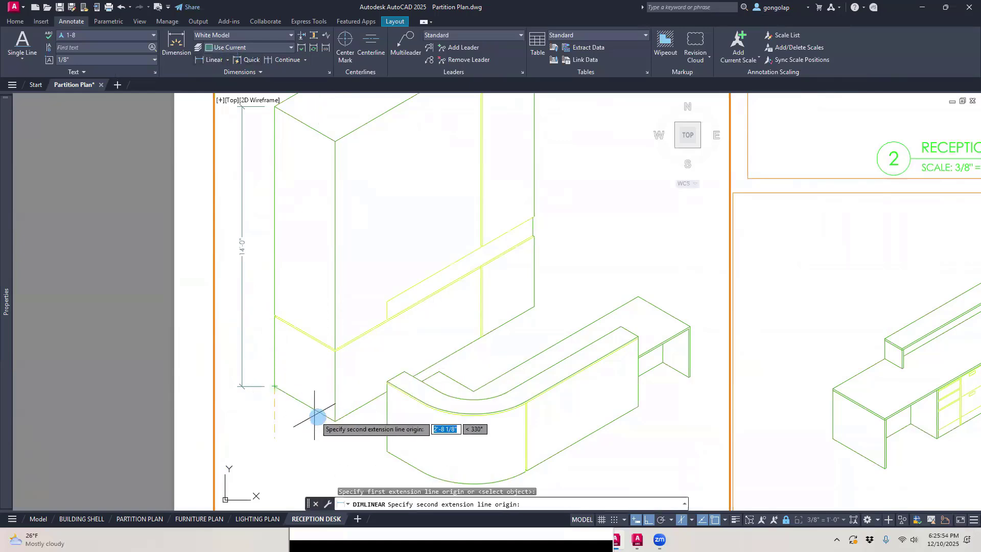
{"action": "left_click", "coordinate": [334, 420]}
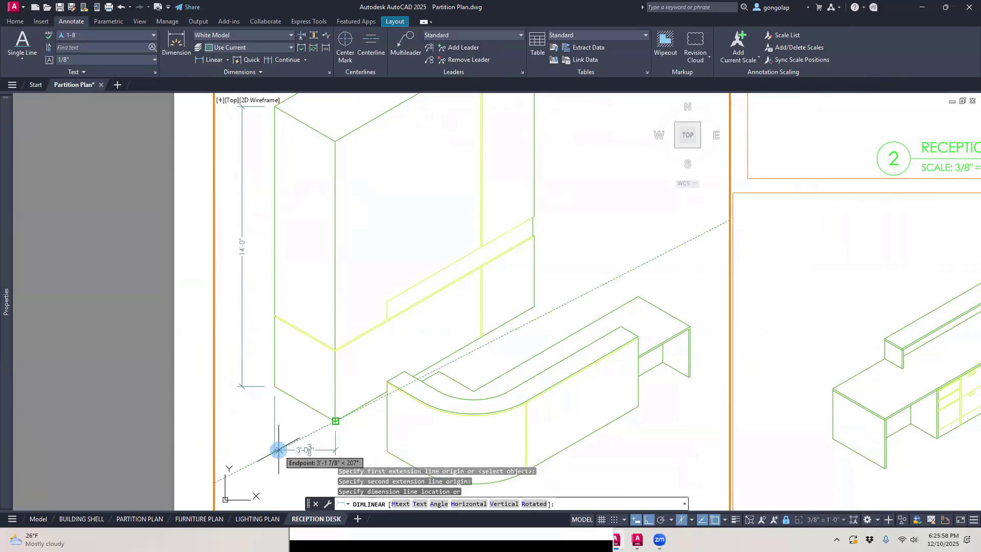
{"action": "middle_click_drag", "start_coordinate": [279, 446], "coordinate": [281, 407]}
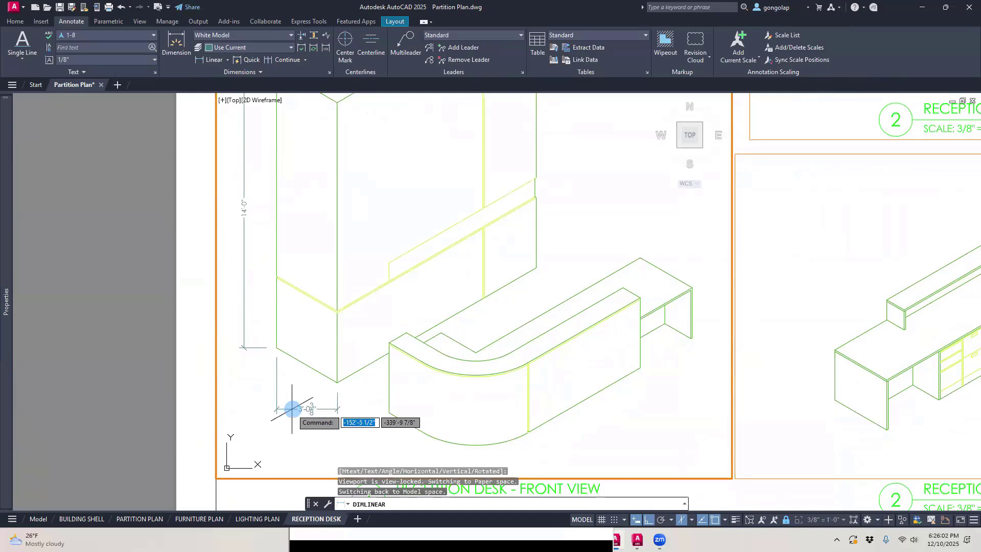
{"action": "key", "text": "Escape"}
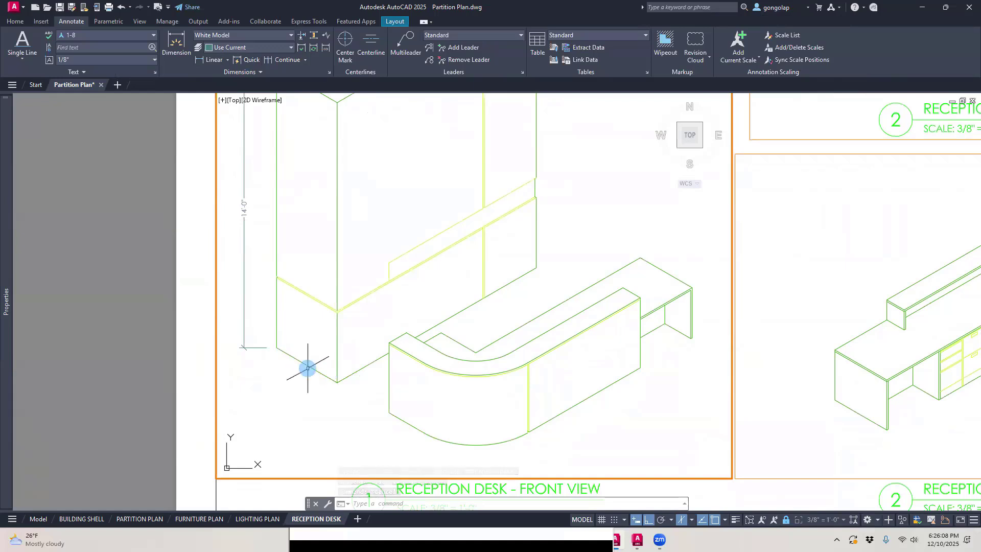
Step: Add an aligned dimension along the bottom edge of the tall unit's short side, offset below the edge
{"action": "left_click", "coordinate": [228, 62]}
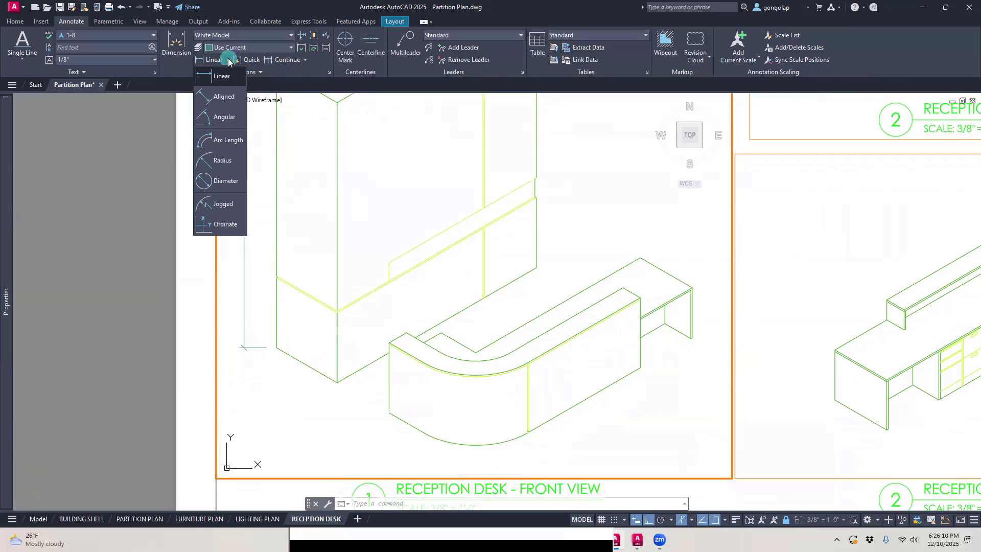
{"action": "left_click", "coordinate": [223, 95]}
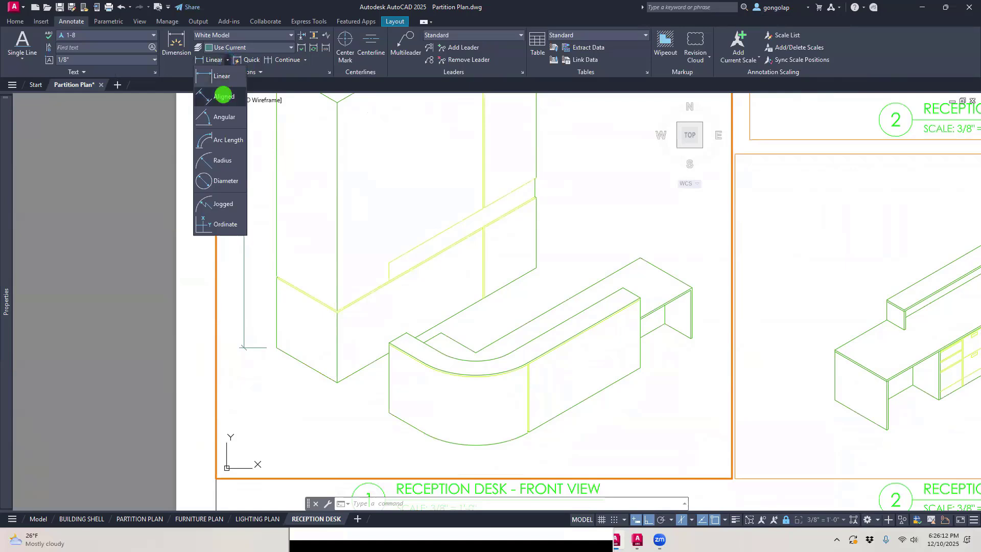
{"action": "left_click", "coordinate": [277, 349]}
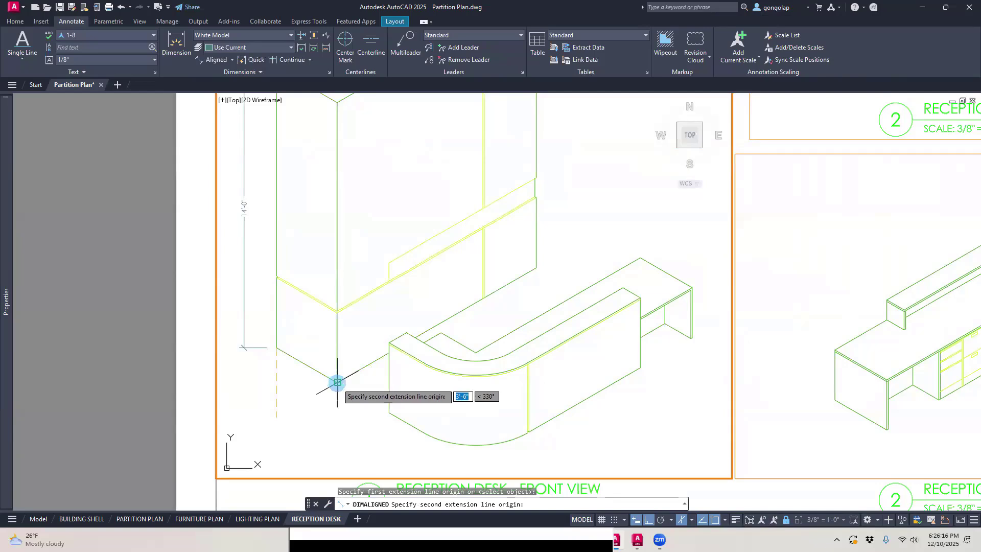
{"action": "left_click", "coordinate": [337, 382]}
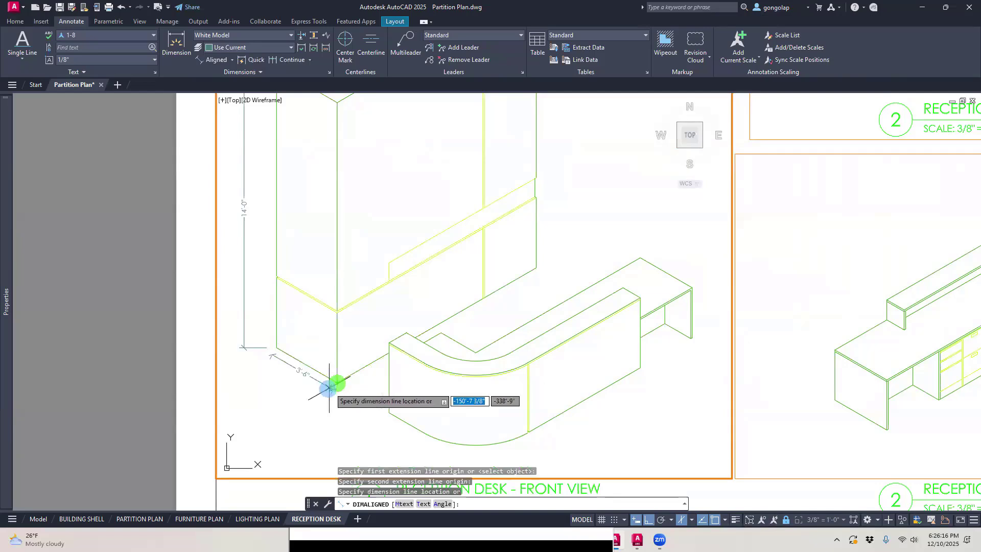
{"action": "left_click", "coordinate": [300, 403]}
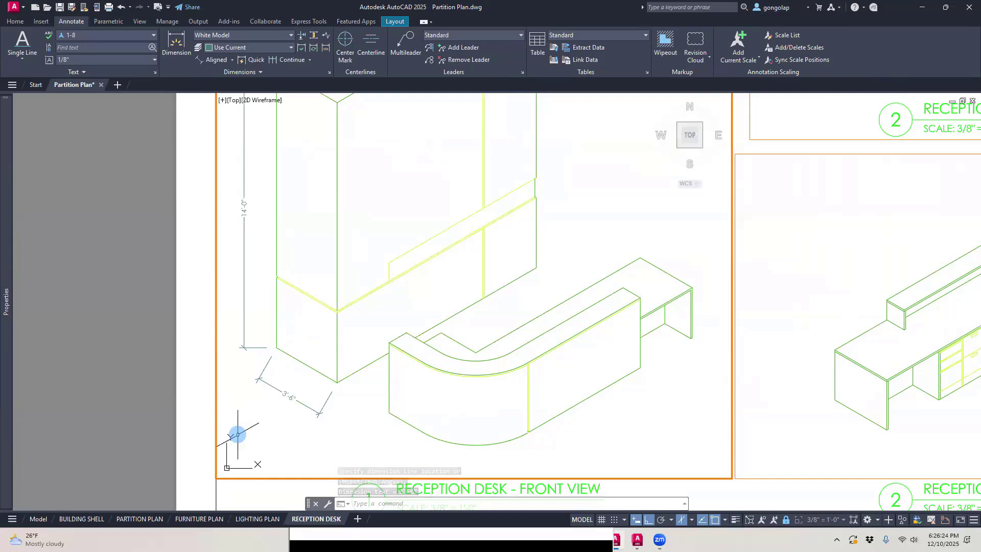
{"action": "scroll", "coordinate": [272, 197], "scroll_direction": "down", "scroll_amount": 3}
{"action": "scroll", "coordinate": [271, 198], "scroll_direction": "up", "scroll_amount": 3}
{"action": "mouse_move", "coordinate": [271, 197]}
{"action": "middle_mouse_down"}
{"action": "mouse_move", "coordinate": [263, 235]}
{"action": "mouse_move", "coordinate": [262, 213]}
{"action": "middle_mouse_up"}
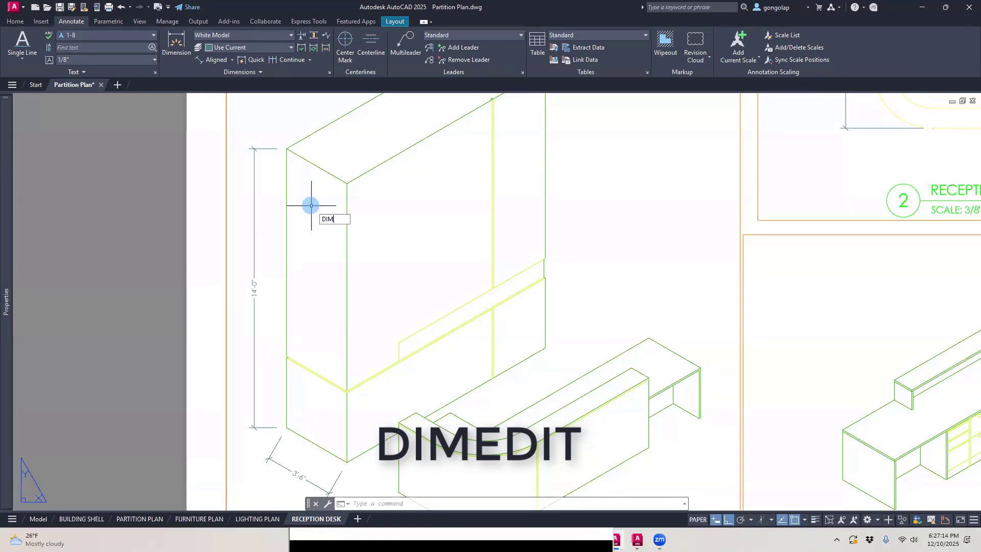
{"action": "type", "text": "EDI"}
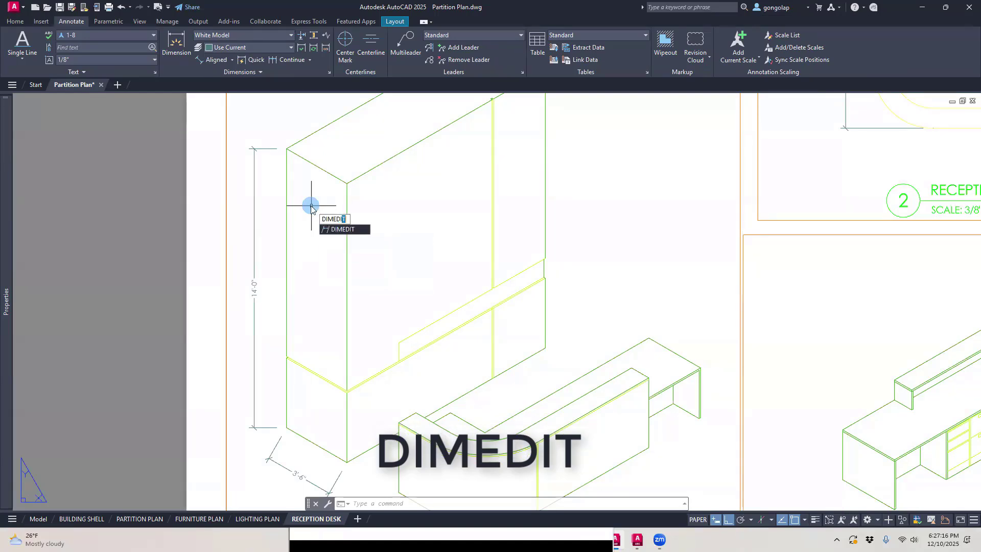
{"action": "type", "text": "T"}
{"action": "key", "text": "Return"}
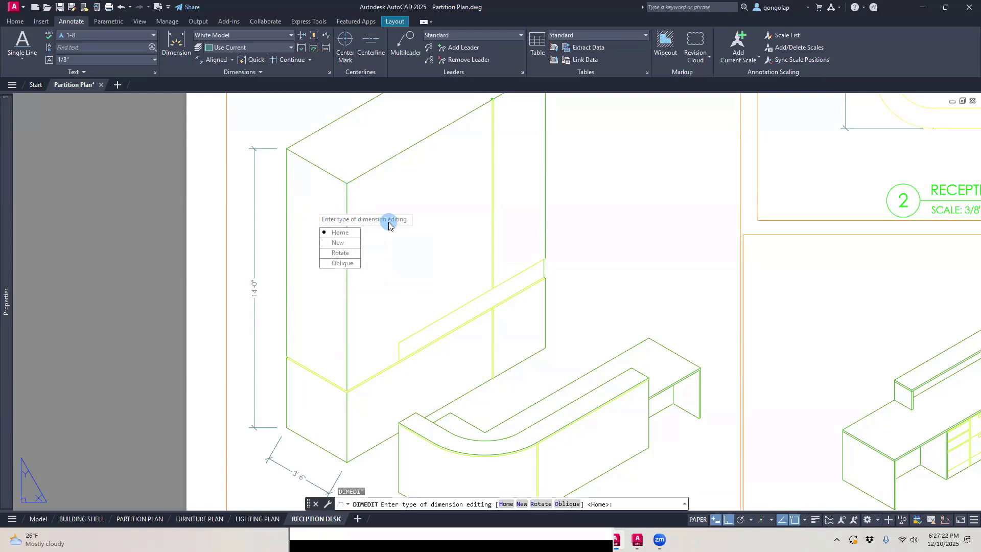
{"action": "left_click", "coordinate": [338, 263]}
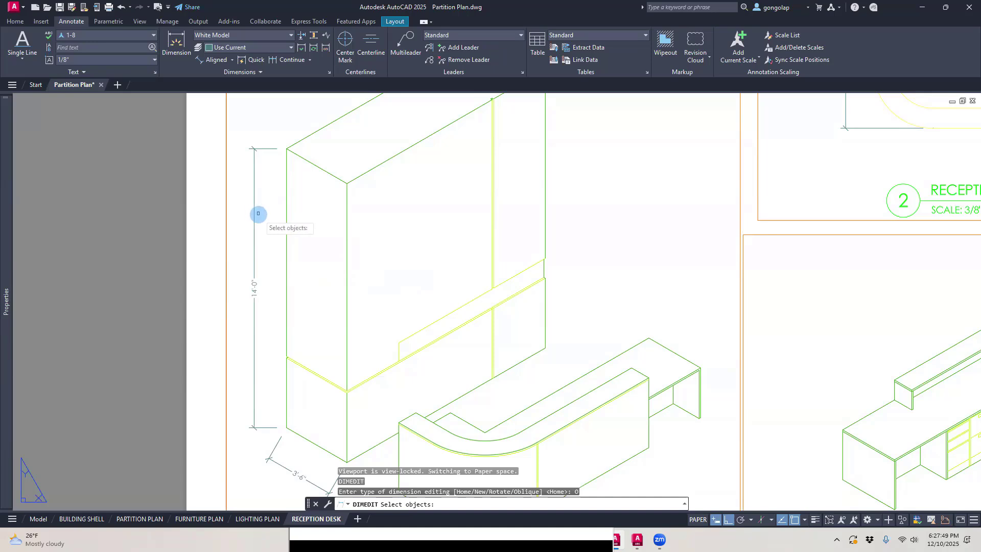
{"action": "left_click", "coordinate": [258, 214]}
{"action": "key", "text": "Escape"}
{"action": "left_click", "coordinate": [260, 216]}
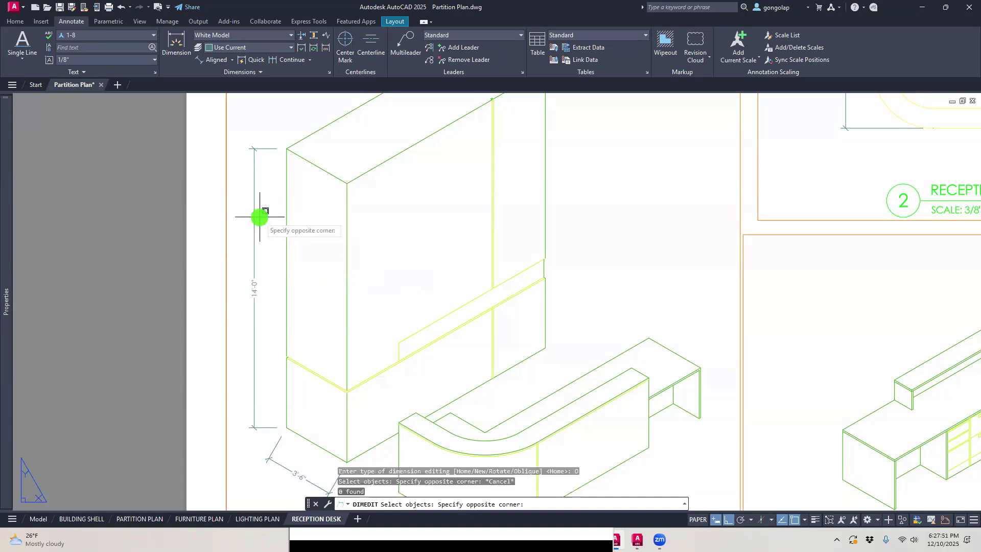
{"action": "left_click", "coordinate": [256, 218]}
{"action": "left_click", "coordinate": [256, 220]}
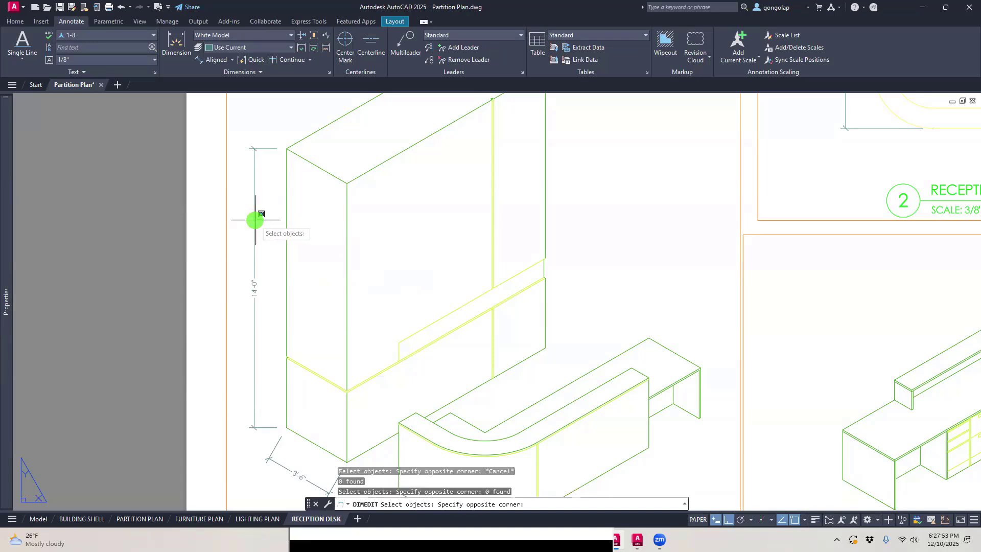
{"action": "key", "text": "Escape"}
Step: Activate the front view viewport for editing in model space
{"action": "scroll", "coordinate": [372, 244], "scroll_direction": "down", "scroll_amount": 2}
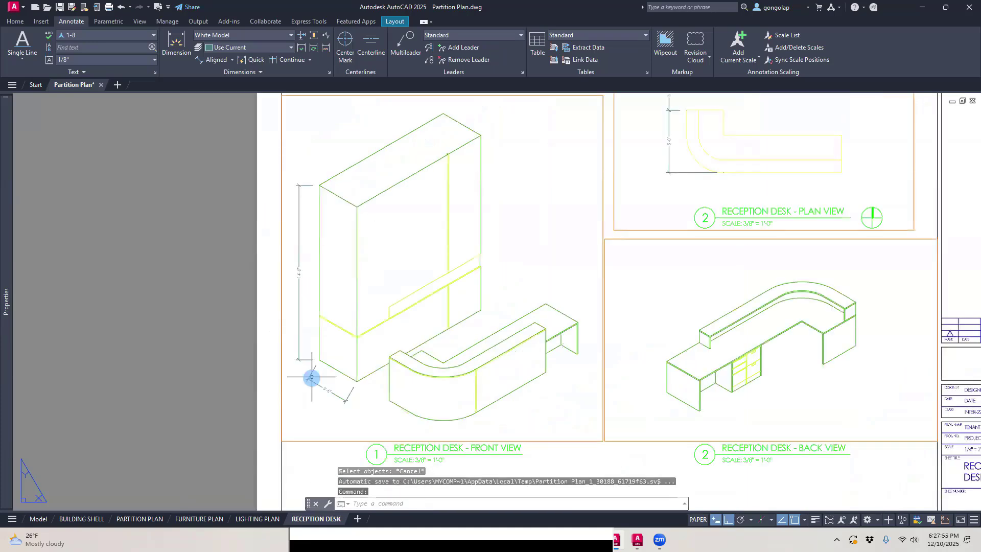
{"action": "double_click", "coordinate": [306, 394]}
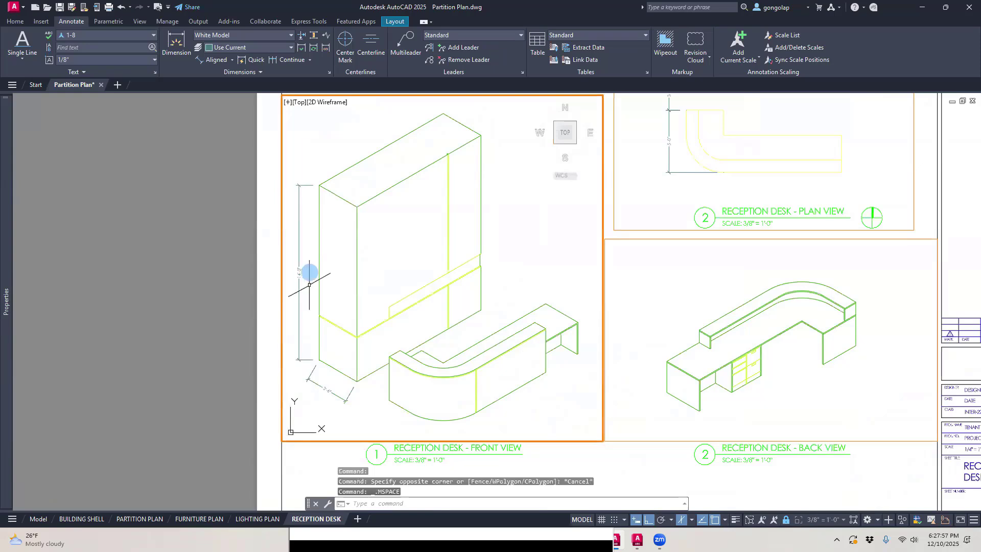
{"action": "scroll", "coordinate": [308, 233], "scroll_direction": "up", "scroll_amount": 2}
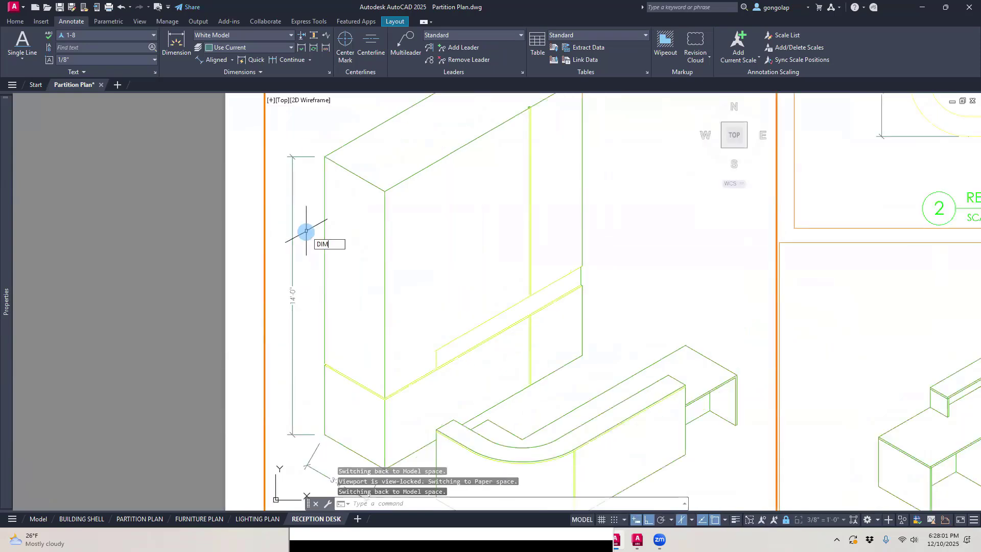
Step: Oblique the tall unit's height dimension with DIMEDIT, picking the angle from the outer top corner to the midpoint of the short top edge
{"action": "key", "text": "Return"}
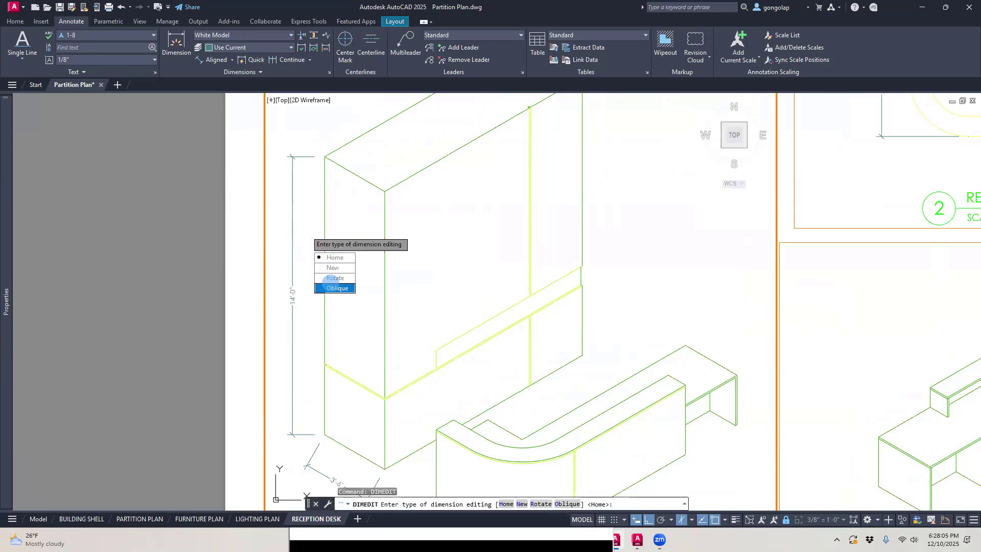
{"action": "left_click", "coordinate": [333, 287]}
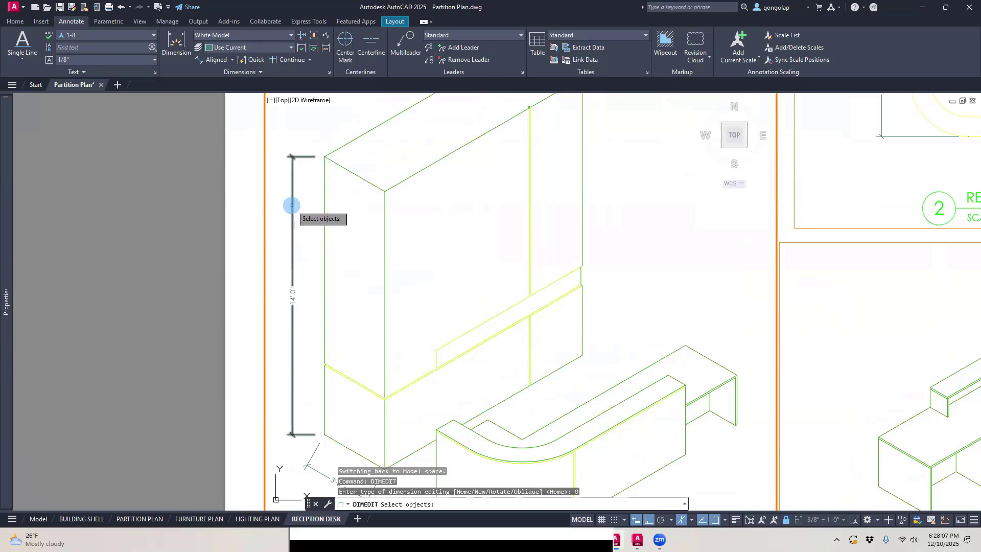
{"action": "scroll", "coordinate": [300, 259], "scroll_direction": "down", "scroll_amount": 2}
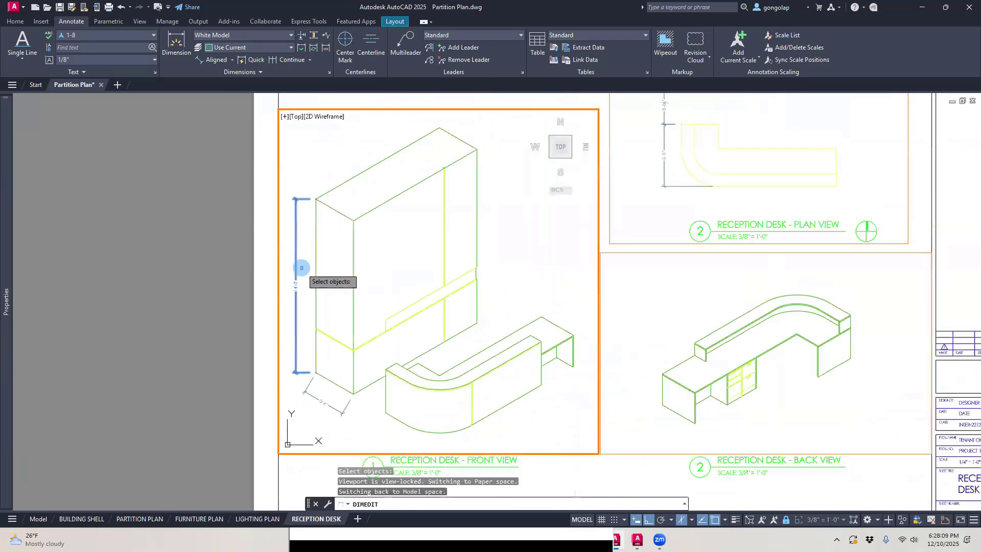
{"action": "scroll", "coordinate": [300, 224], "scroll_direction": "up", "scroll_amount": 2}
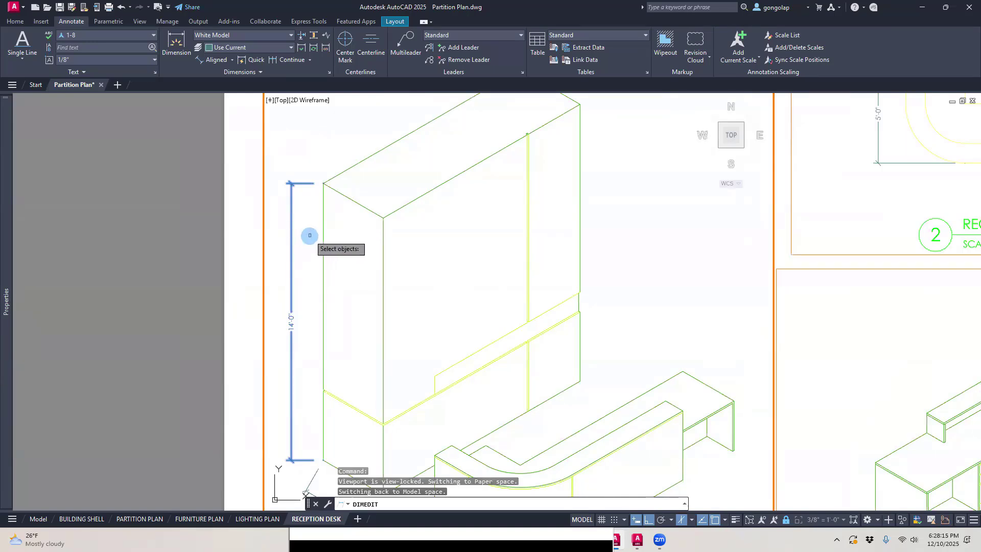
{"action": "left_click", "coordinate": [309, 236]}
{"action": "key", "text": "Return"}
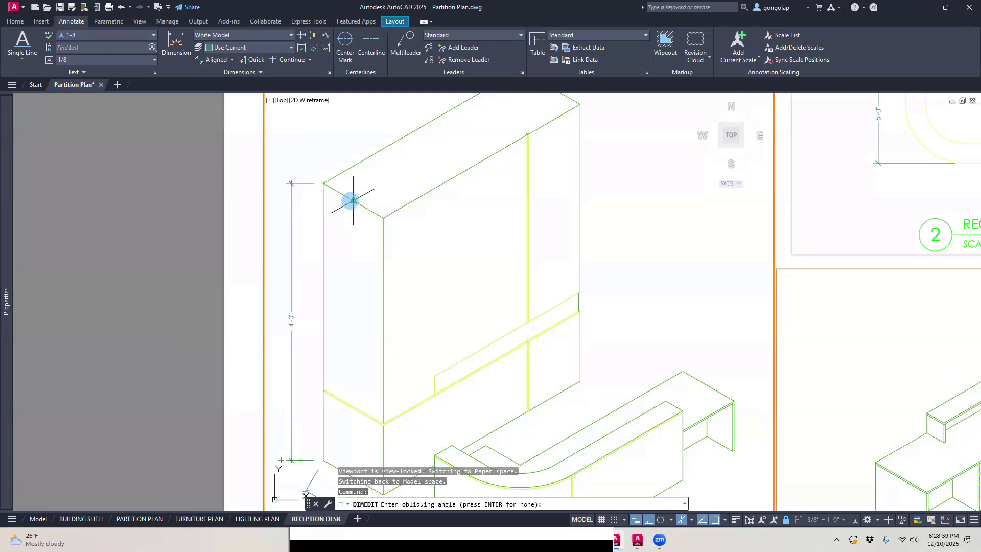
{"action": "left_click", "coordinate": [325, 185]}
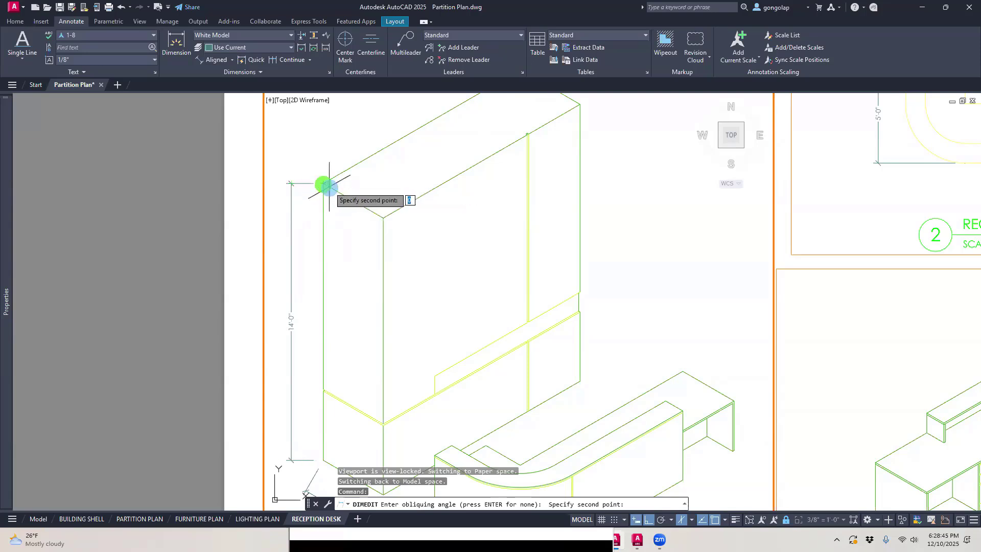
{"action": "left_click", "coordinate": [353, 200]}
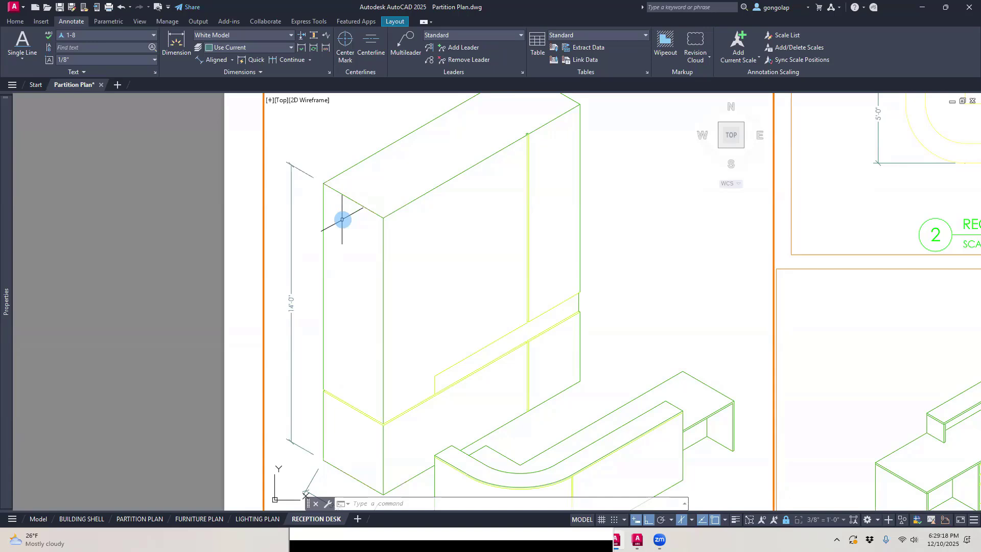
Step: Oblique the tall unit's height dimension with DIMEDIT, picking the angle from the outer top corner along the long rear top edge
{"action": "type", "text": "EDIT"}
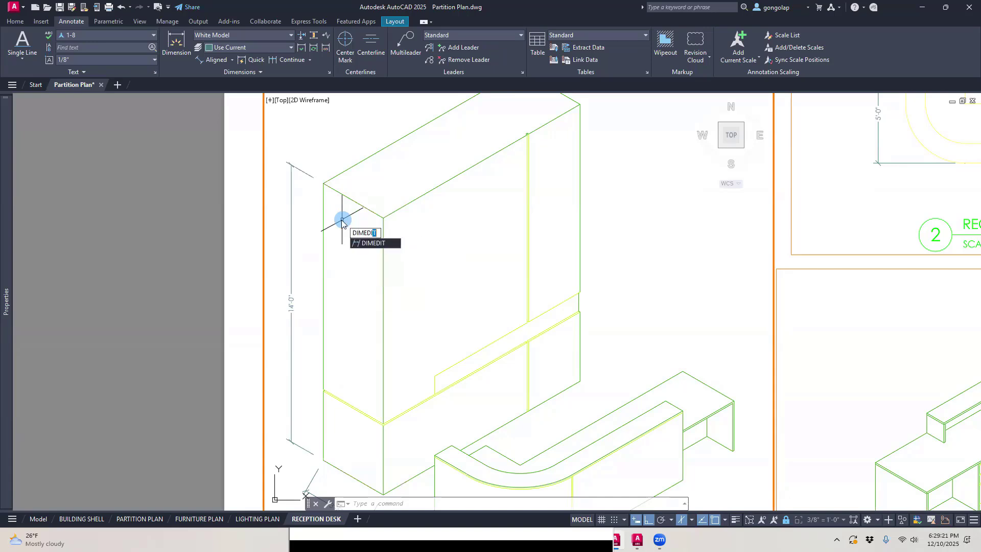
{"action": "key", "text": "Return"}
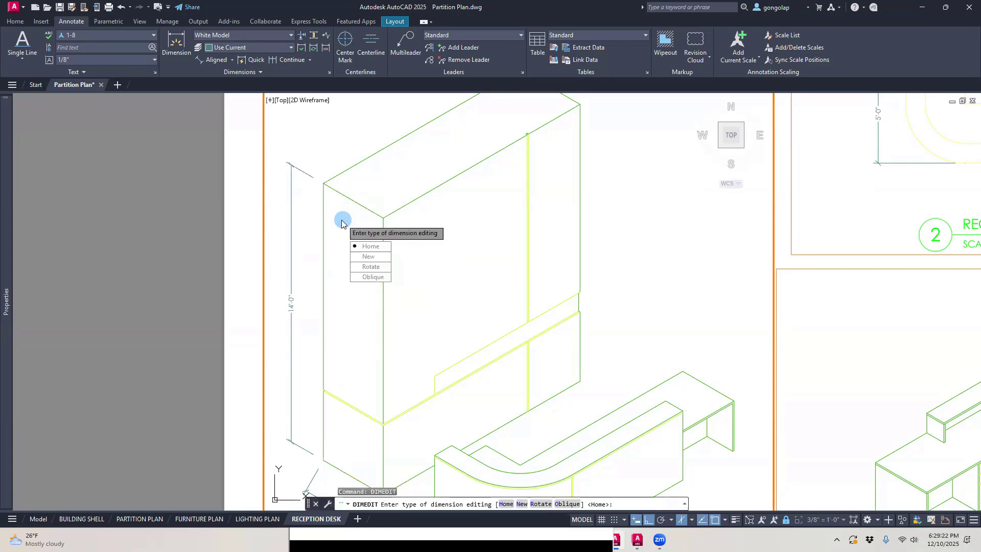
{"action": "left_click", "coordinate": [360, 275]}
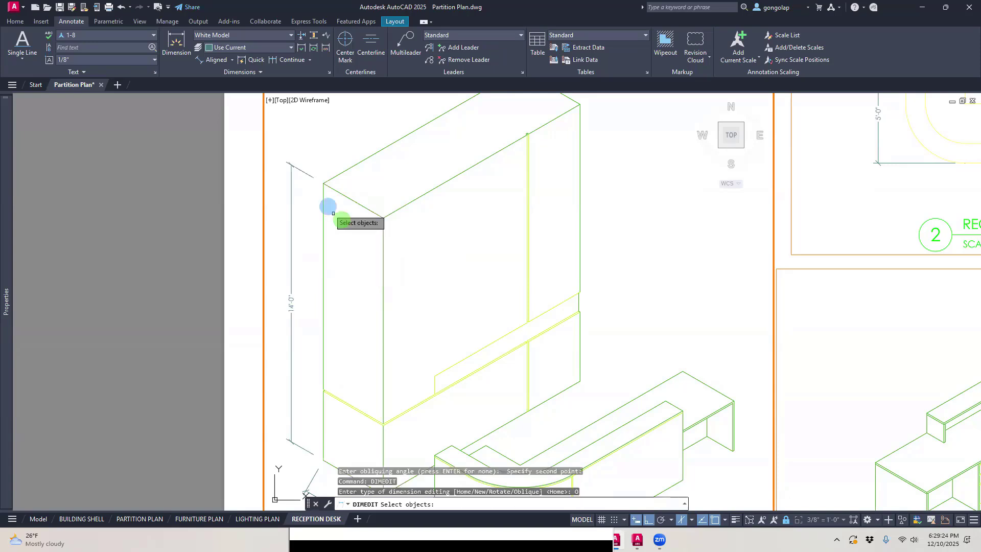
{"action": "left_click", "coordinate": [308, 173]}
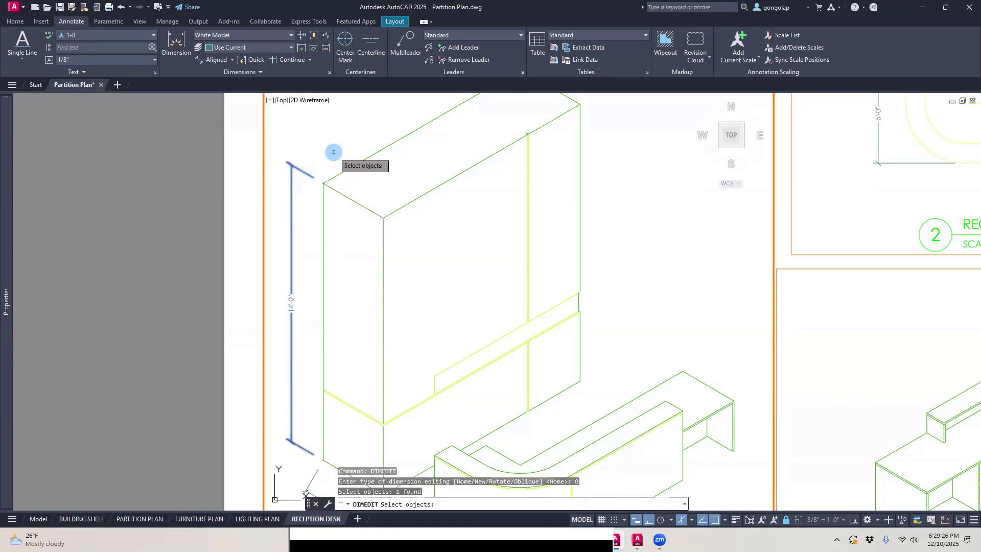
{"action": "key", "text": "Return"}
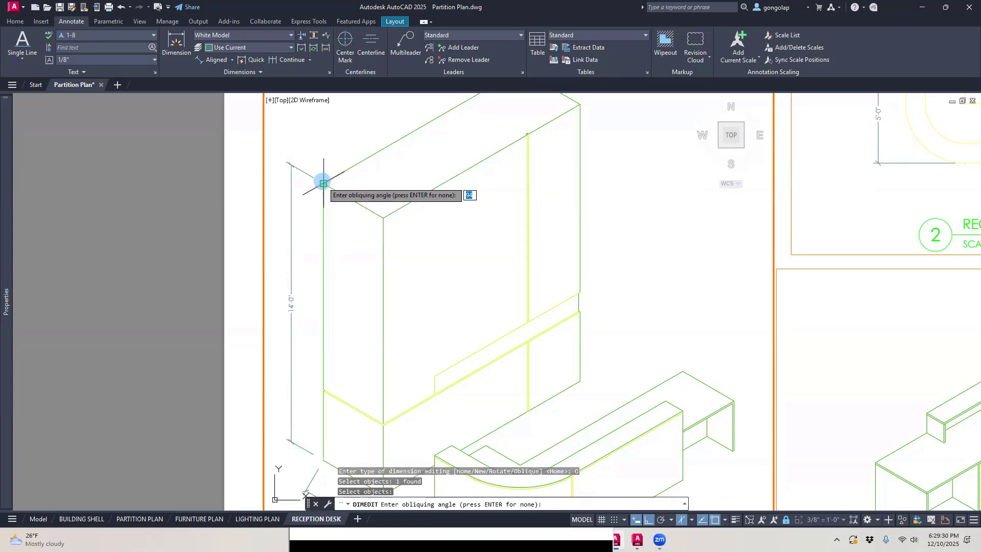
{"action": "left_click", "coordinate": [323, 183]}
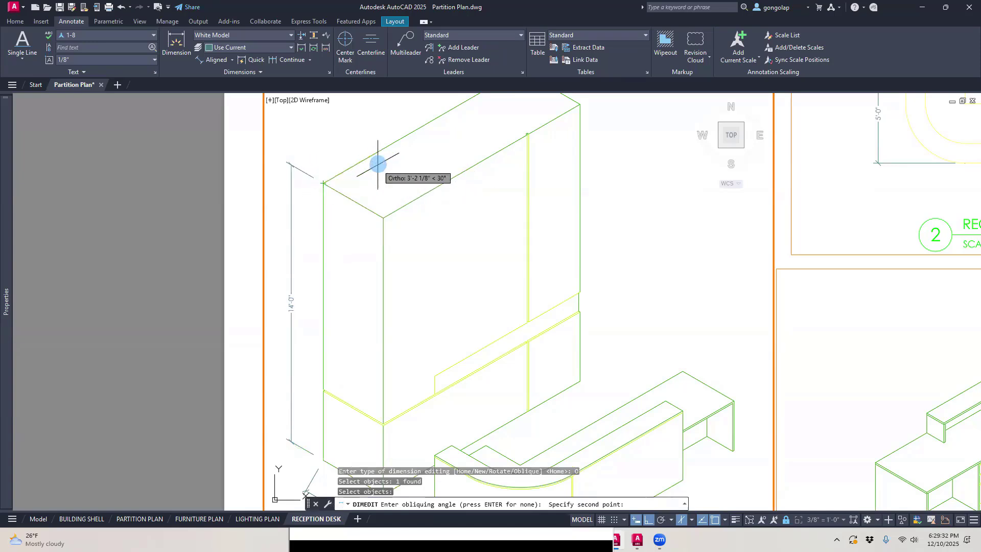
{"action": "left_click", "coordinate": [419, 127]}
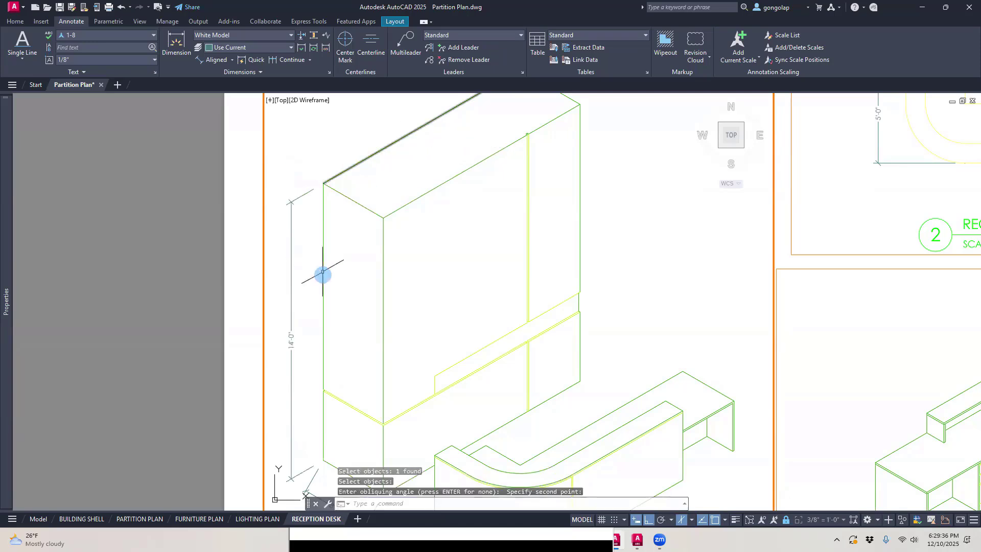
Step: Oblique the aligned dimension below the tall unit's short side with DIMEDIT, picking the angle along the long bottom edge from the front corner
{"action": "middle_click_drag", "start_coordinate": [322, 276], "coordinate": [313, 256]}
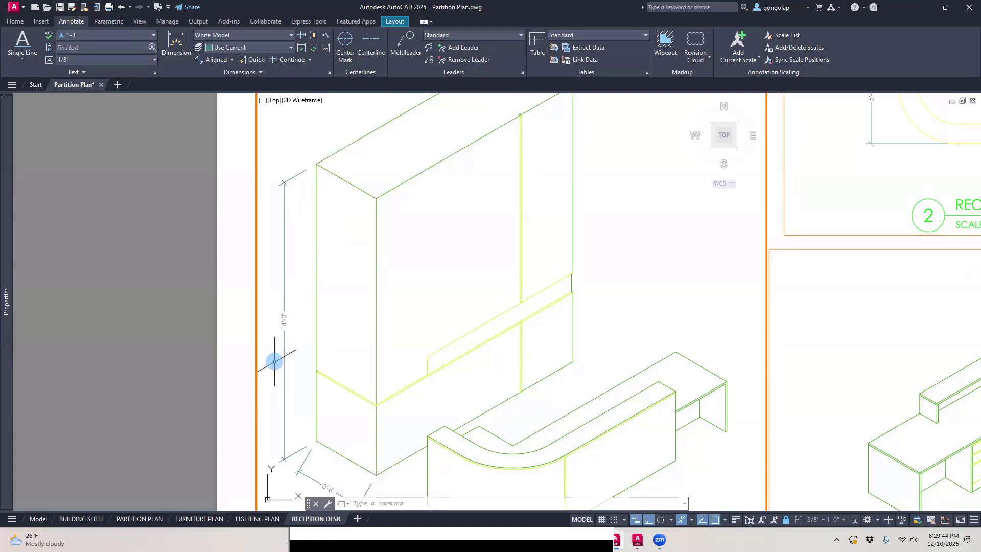
{"action": "mouse_move", "coordinate": [276, 363]}
{"action": "middle_mouse_down"}
{"action": "mouse_move", "coordinate": [276, 306]}
{"action": "mouse_move", "coordinate": [281, 351]}
{"action": "middle_mouse_up"}
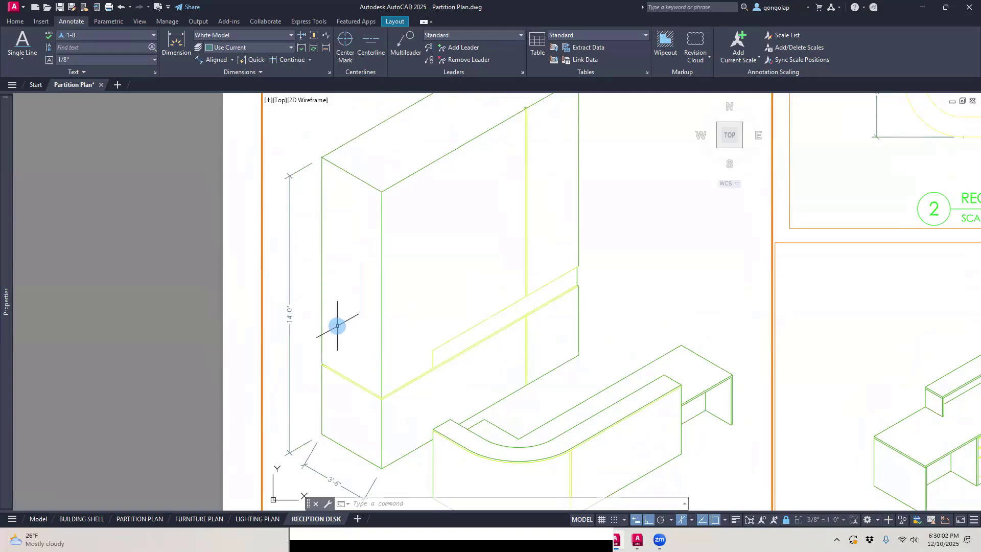
{"action": "middle_click_drag", "start_coordinate": [338, 324], "coordinate": [339, 287]}
{"action": "scroll", "coordinate": [329, 434], "scroll_direction": "up", "scroll_amount": 4}
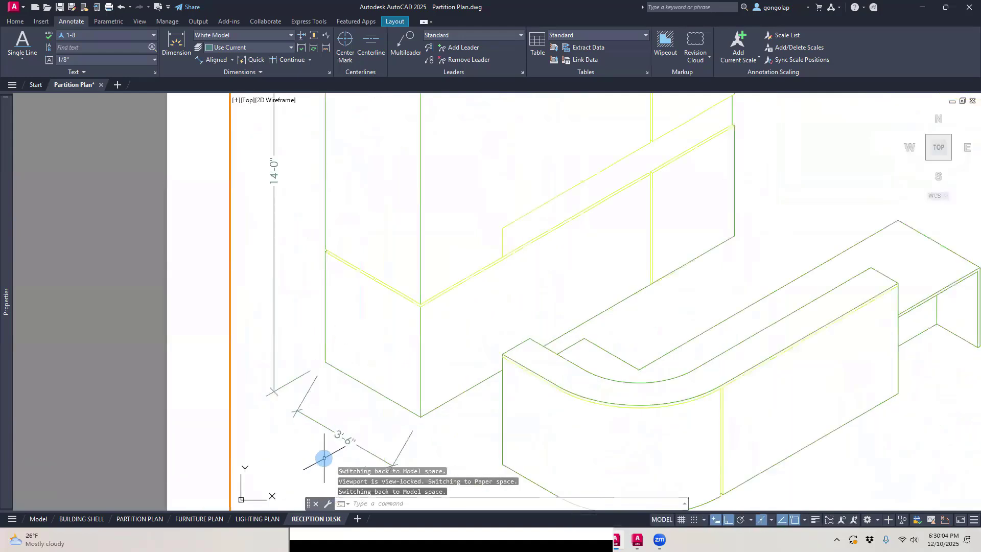
{"action": "scroll", "coordinate": [318, 409], "scroll_direction": "down", "scroll_amount": 2}
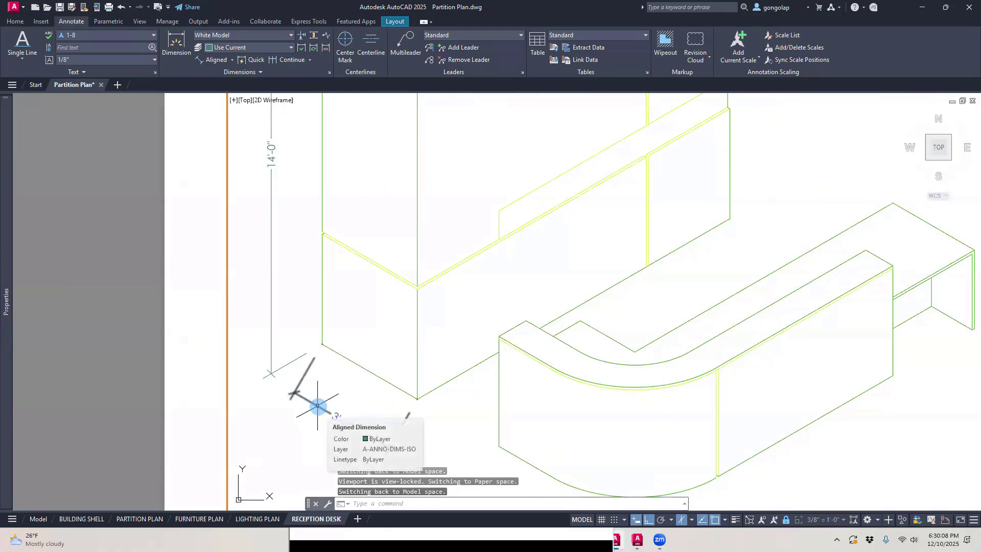
{"action": "type", "text": "I"}
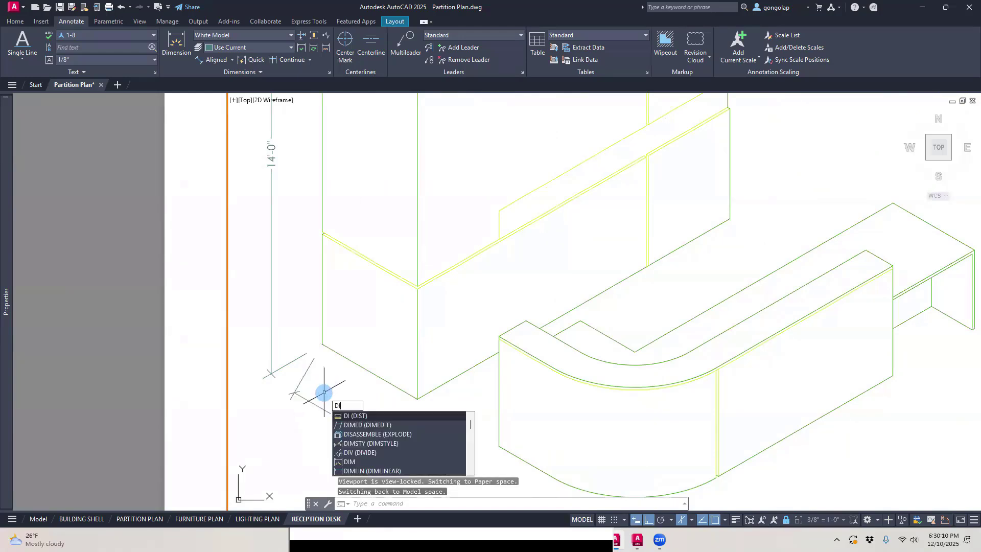
{"action": "type", "text": "MEDI"}
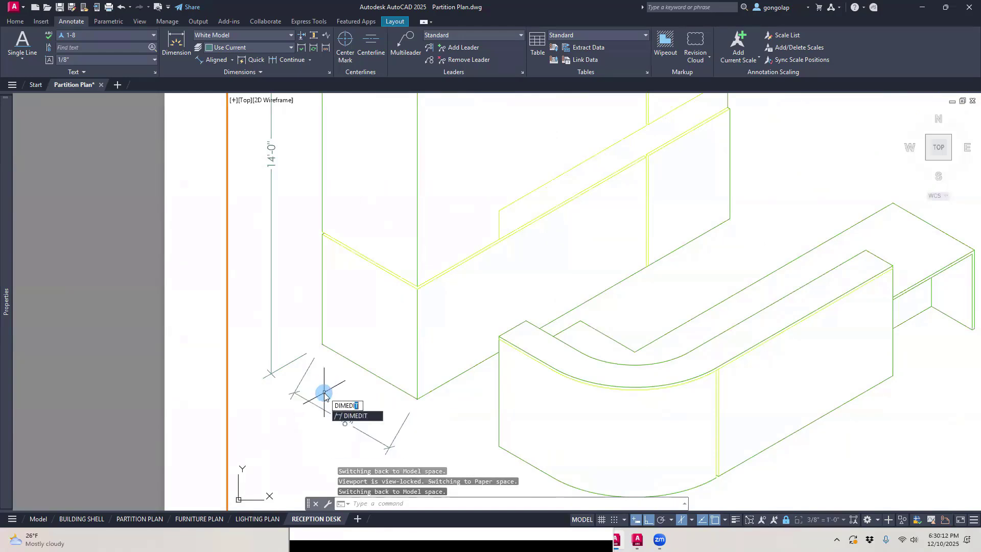
{"action": "type", "text": "T"}
{"action": "key", "text": "Return"}
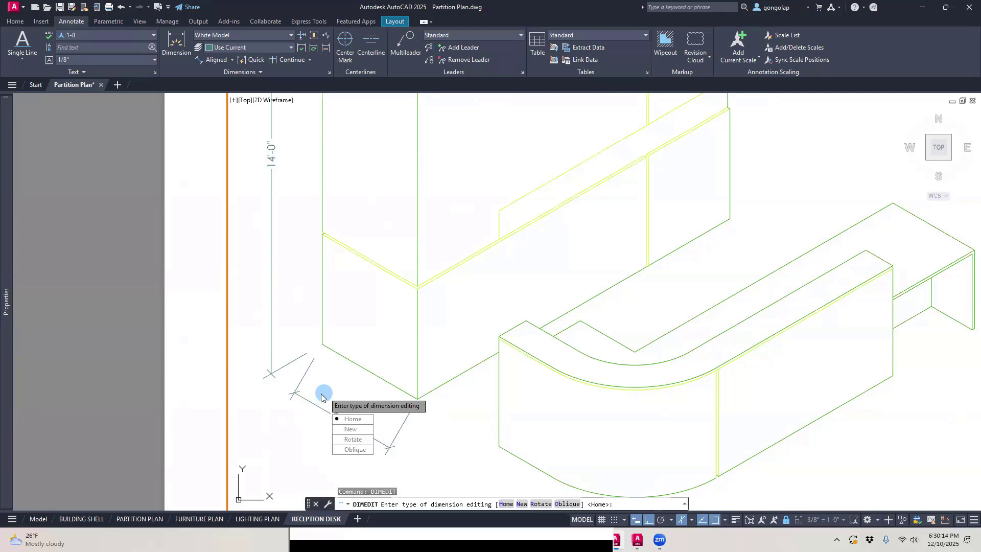
{"action": "left_click", "coordinate": [342, 448]}
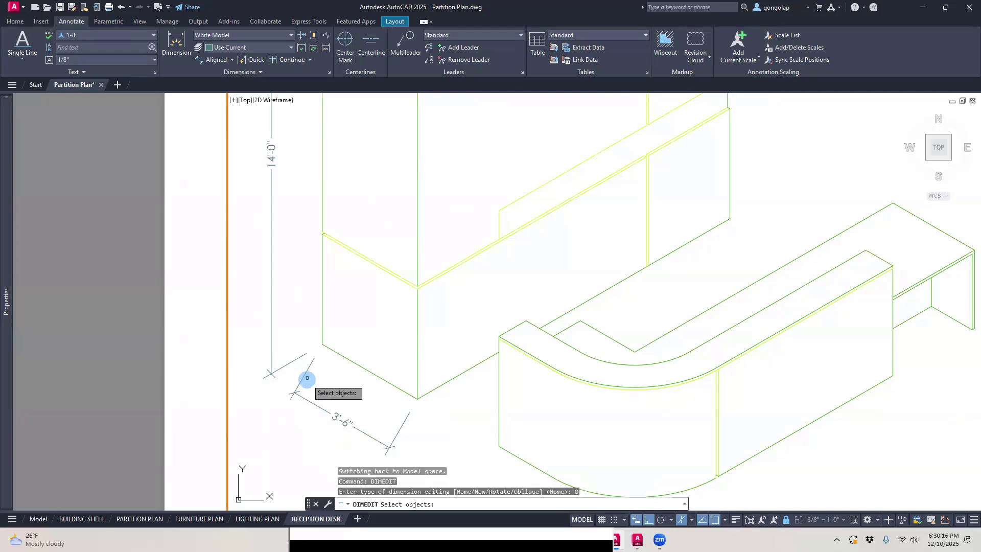
{"action": "left_click", "coordinate": [303, 399]}
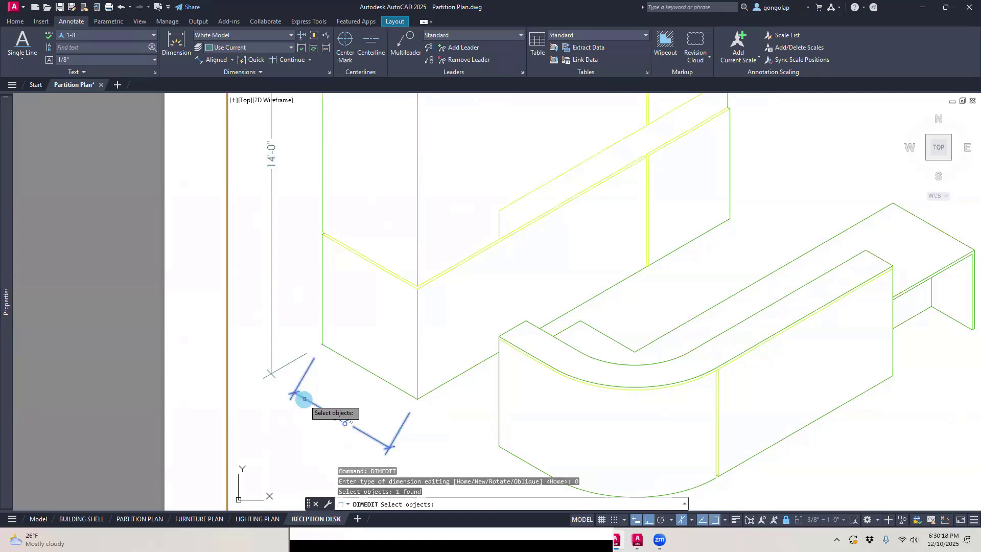
{"action": "key", "text": "Return"}
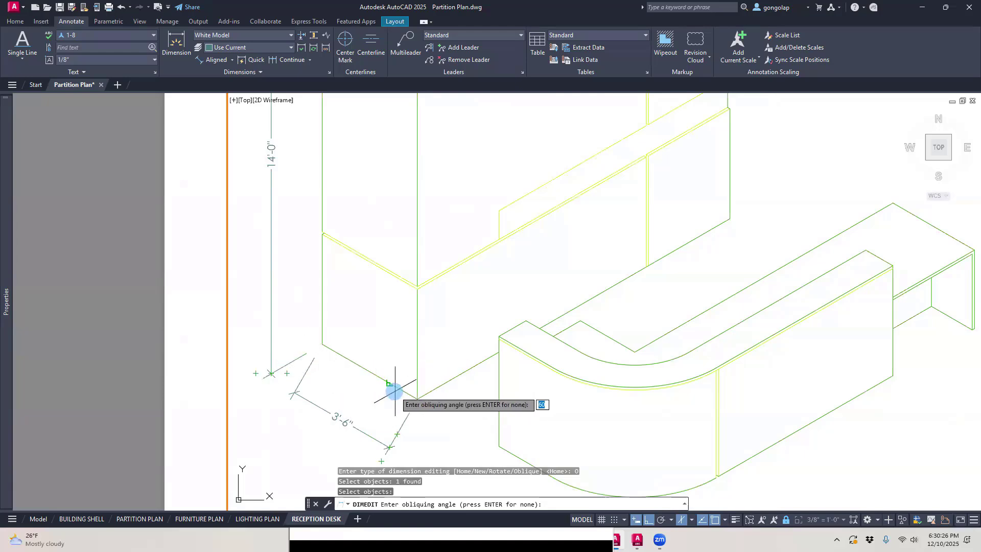
{"action": "left_click", "coordinate": [418, 398]}
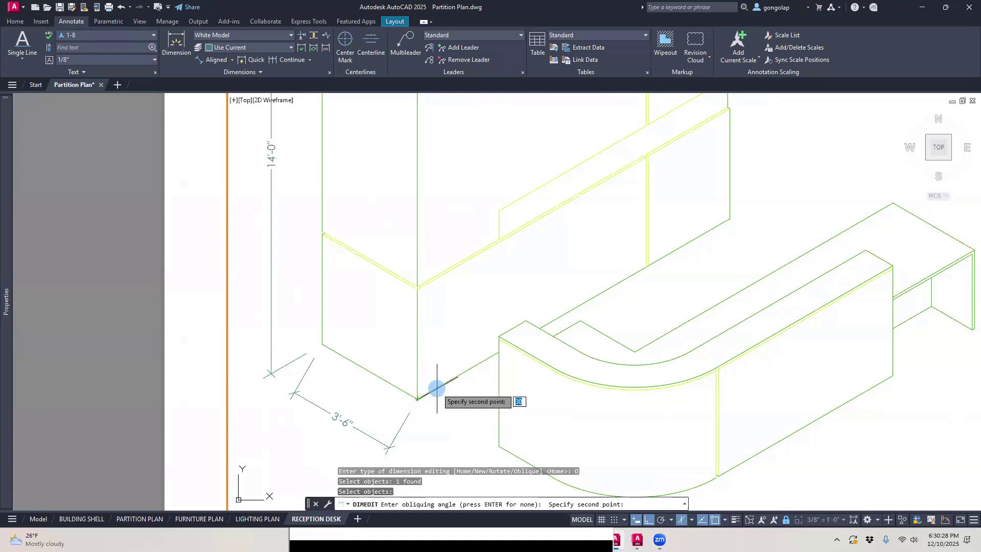
{"action": "left_click", "coordinate": [456, 375]}
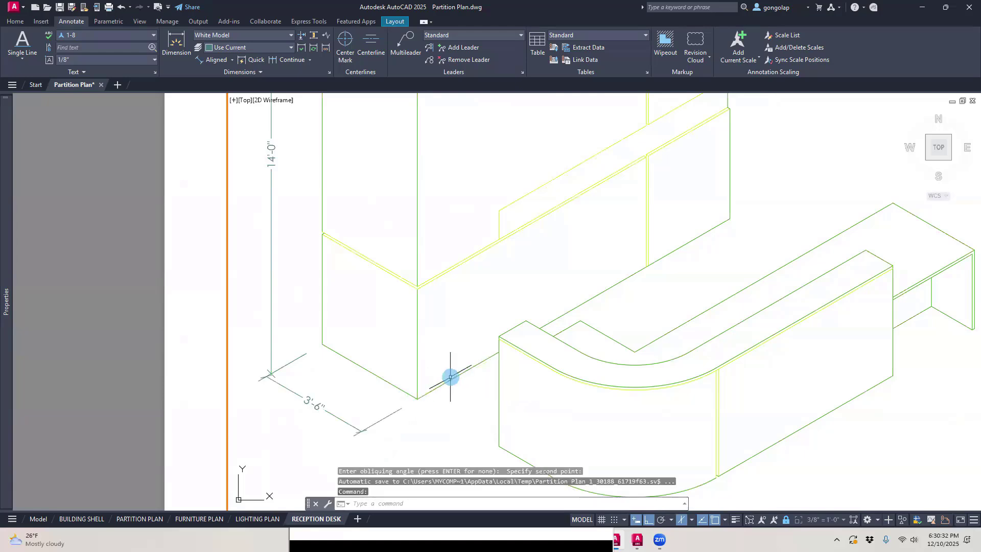
Step: Stretch the 3'-6" aligned dimension below the tall unit's short side so its dimension line meets the end of the height dimension line
{"action": "scroll", "coordinate": [270, 405], "scroll_direction": "up", "scroll_amount": 3}
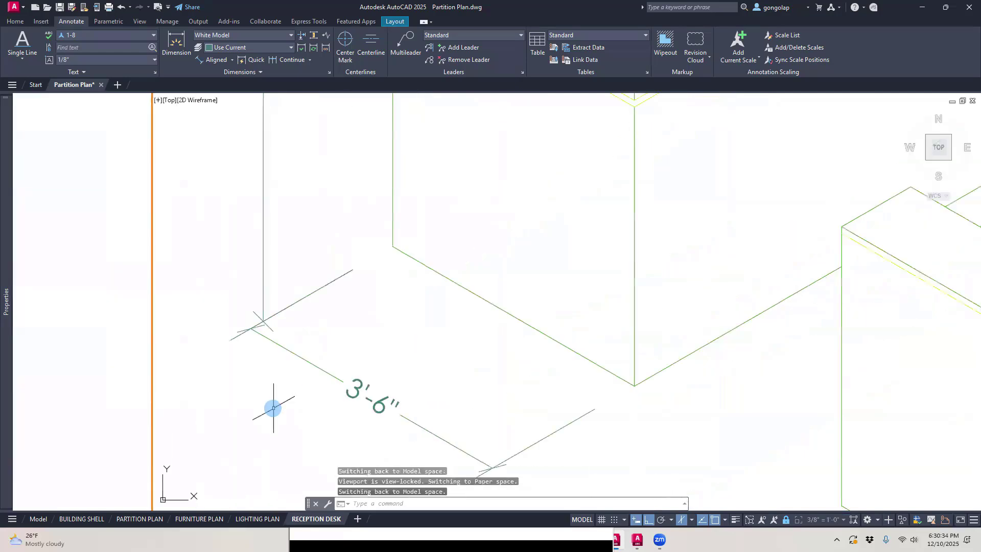
{"action": "left_click", "coordinate": [306, 345]}
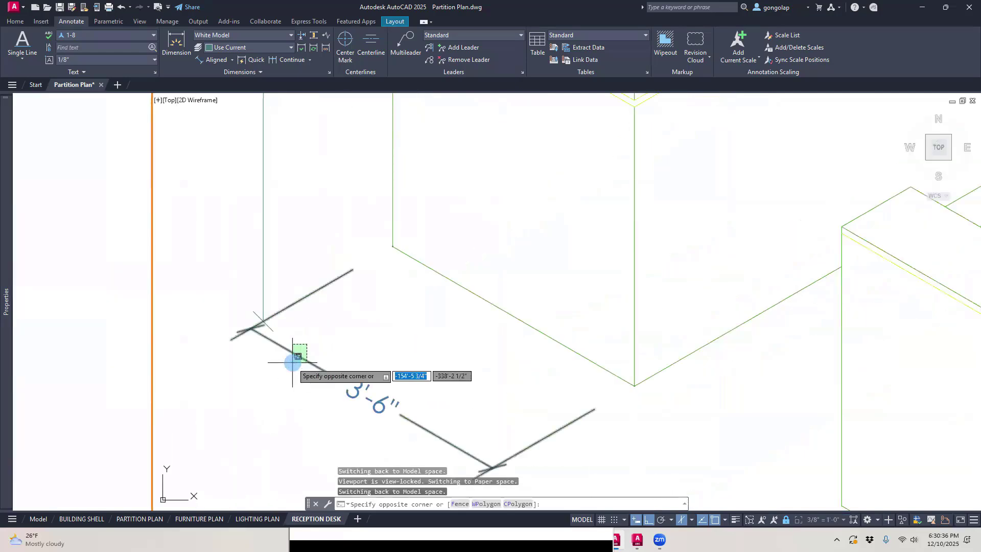
{"action": "left_click", "coordinate": [246, 366]}
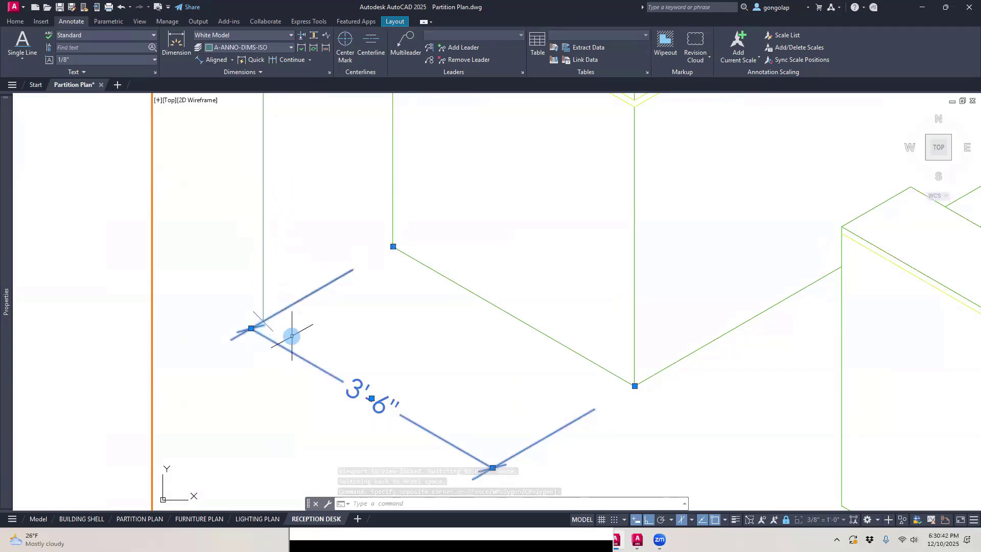
{"action": "scroll", "coordinate": [249, 330], "scroll_direction": "up", "scroll_amount": 2}
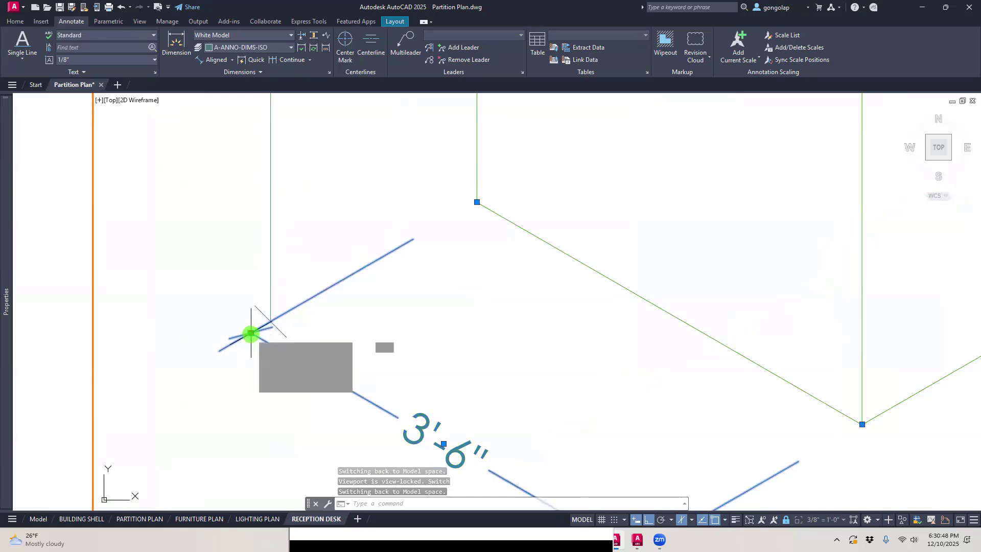
{"action": "left_click", "coordinate": [250, 333]}
{"action": "left_click", "coordinate": [264, 323]}
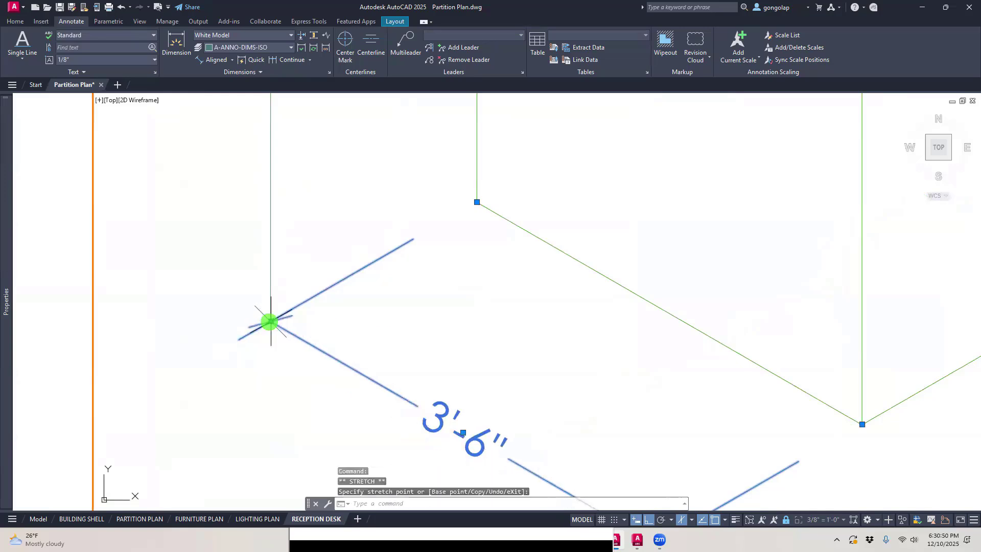
{"action": "scroll", "coordinate": [235, 337], "scroll_direction": "down", "scroll_amount": 2}
{"action": "key", "text": "Escape"}
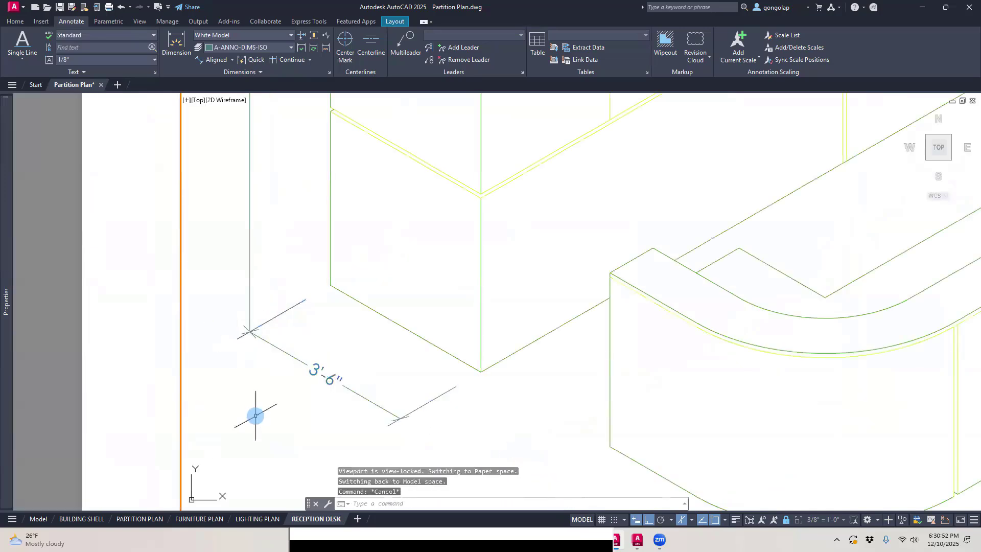
Step: Add a linear dimension for the lower section's height along the tall unit's outer short-side edge, placed inside the overall height dimension
{"action": "scroll", "coordinate": [254, 412], "scroll_direction": "down", "scroll_amount": 2}
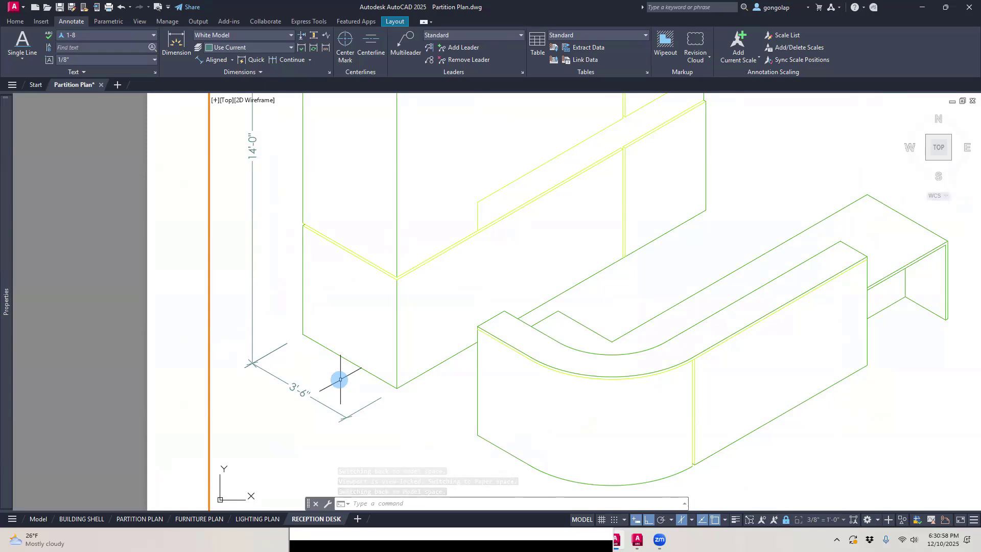
{"action": "left_click", "coordinate": [233, 60]}
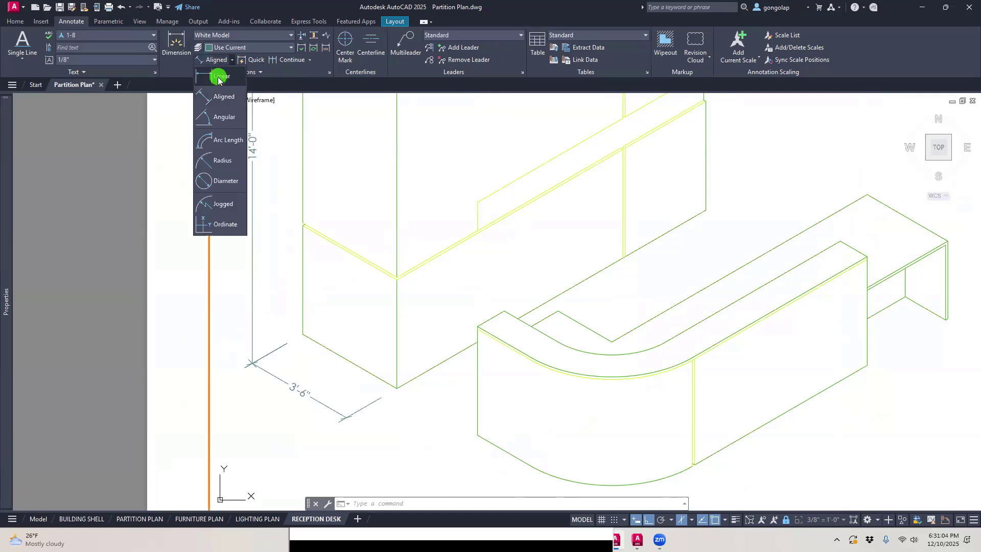
{"action": "left_click", "coordinate": [220, 77]}
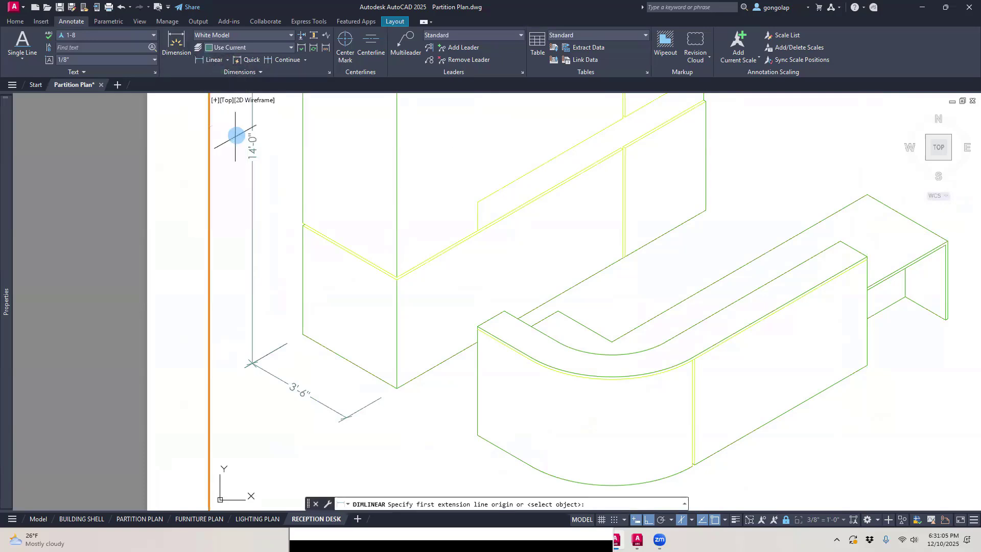
{"action": "left_click", "coordinate": [303, 331]}
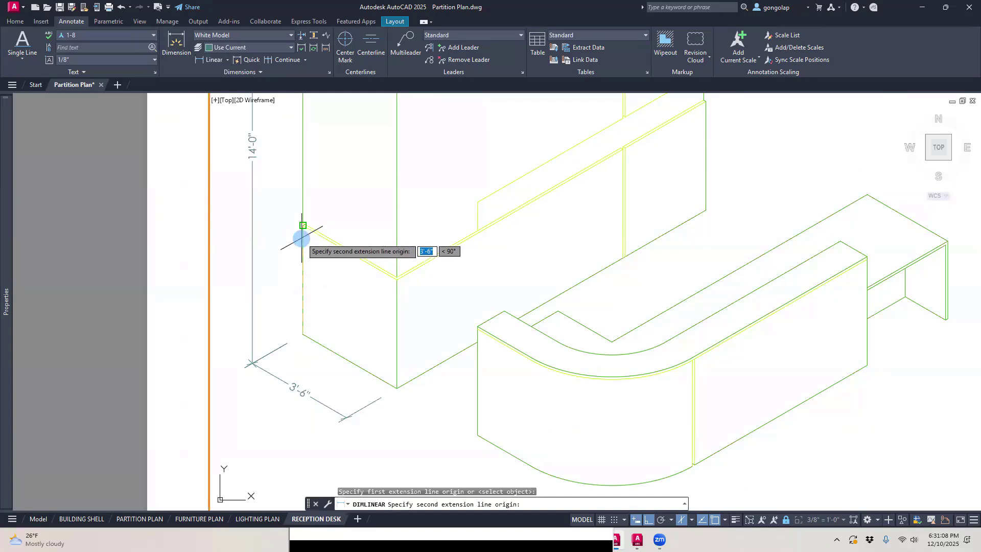
{"action": "left_click", "coordinate": [302, 238]}
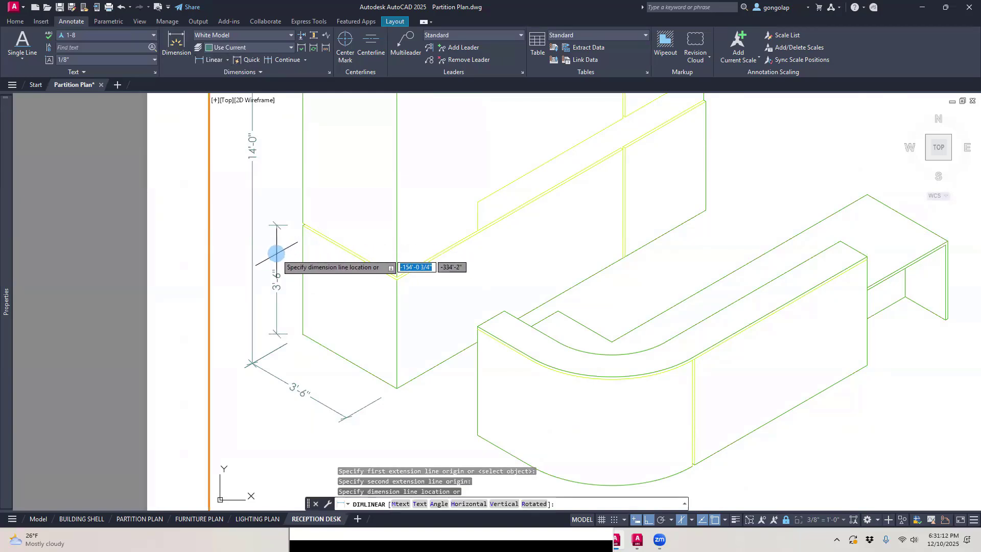
{"action": "left_click", "coordinate": [275, 253]}
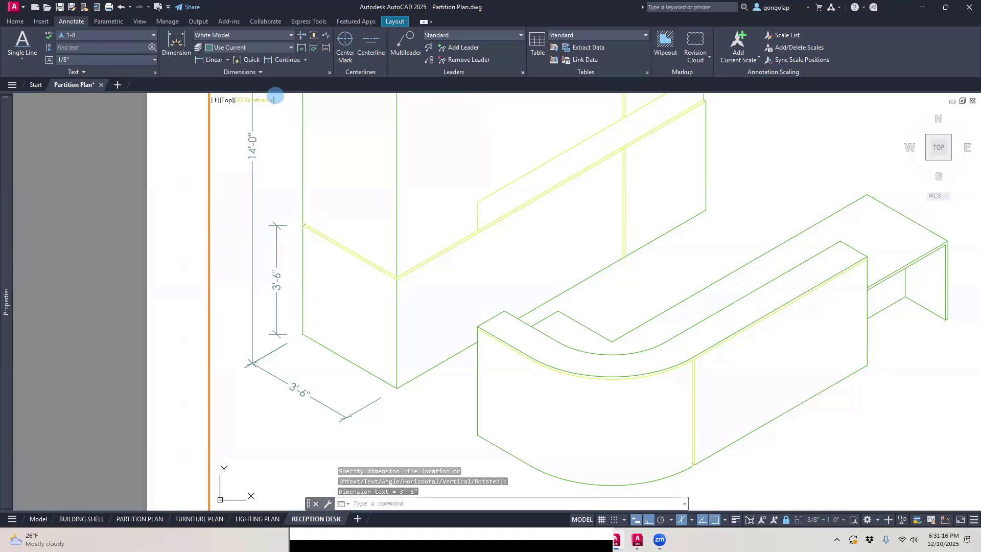
Step: Continue the lower section's height dimension upward across the thin band directly above it
{"action": "left_click", "coordinate": [281, 60]}
{"action": "scroll", "coordinate": [294, 204], "scroll_direction": "up", "scroll_amount": 5}
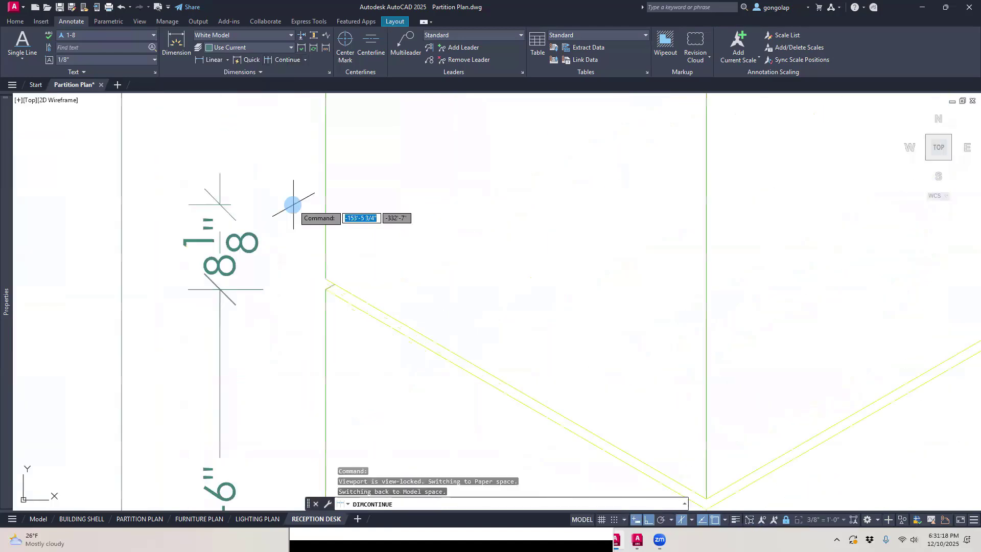
{"action": "left_click", "coordinate": [326, 278]}
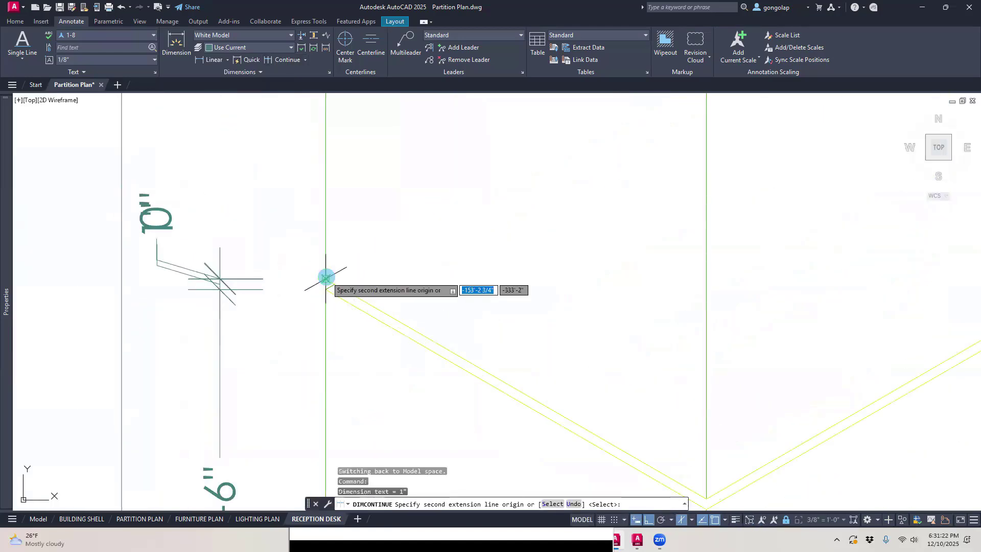
{"action": "key", "text": "Escape"}
{"action": "scroll", "coordinate": [314, 245], "scroll_direction": "down", "scroll_amount": 3}
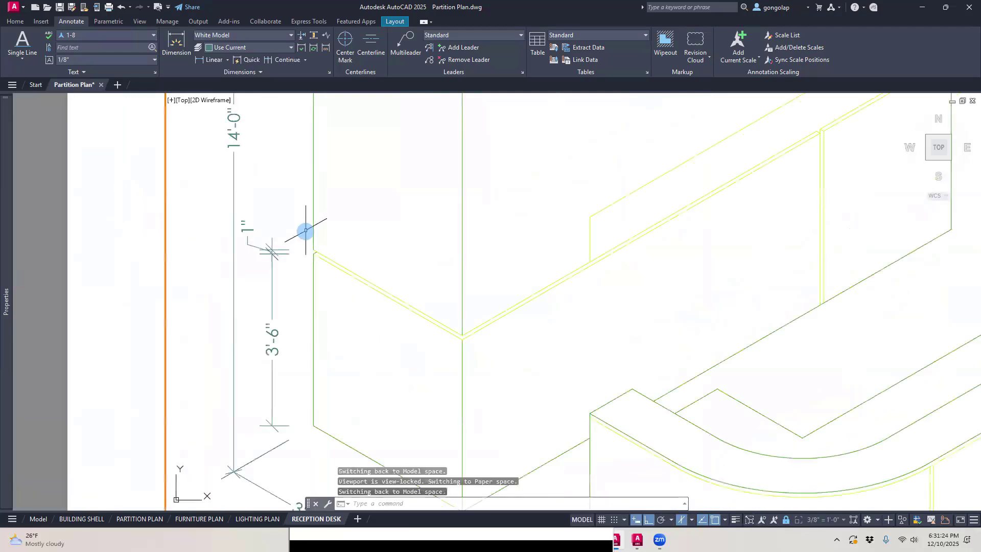
Step: Oblique the lower section and thin band height dimensions with DIMEDIT, picking the angle along the long bottom edge from the front corner
{"action": "scroll", "coordinate": [306, 230], "scroll_direction": "down", "scroll_amount": 2}
{"action": "scroll", "coordinate": [298, 315], "scroll_direction": "up", "scroll_amount": 2}
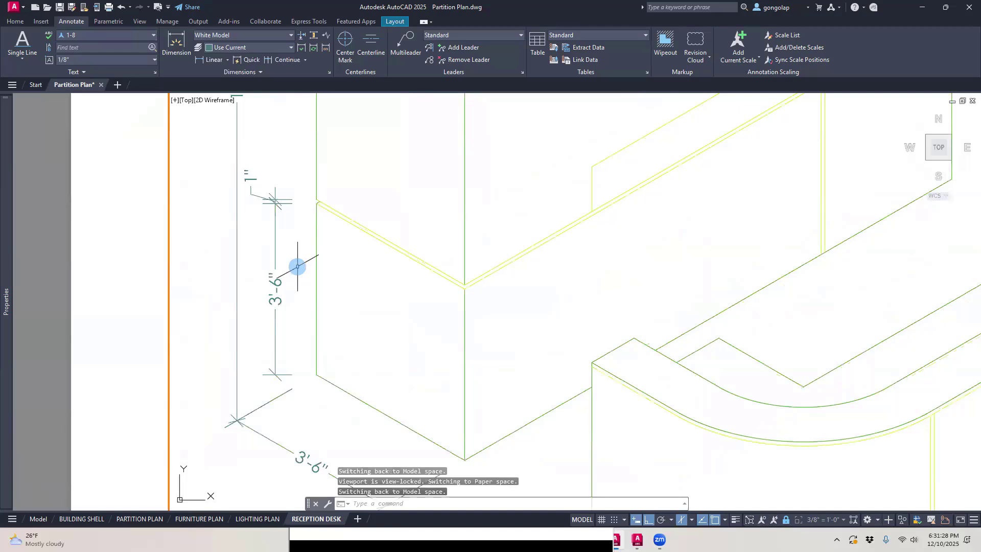
{"action": "type", "text": "DIMEDIT"}
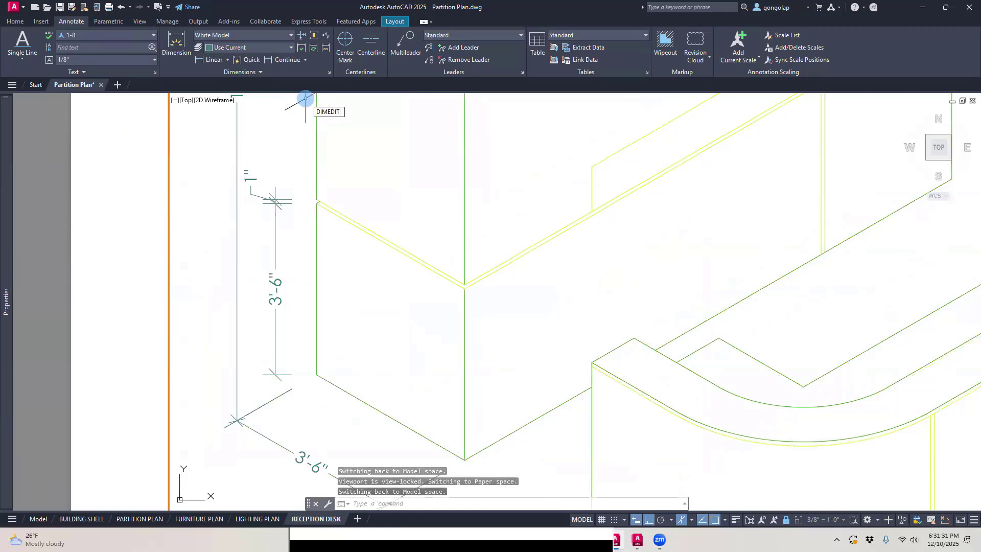
{"action": "key", "text": "Return"}
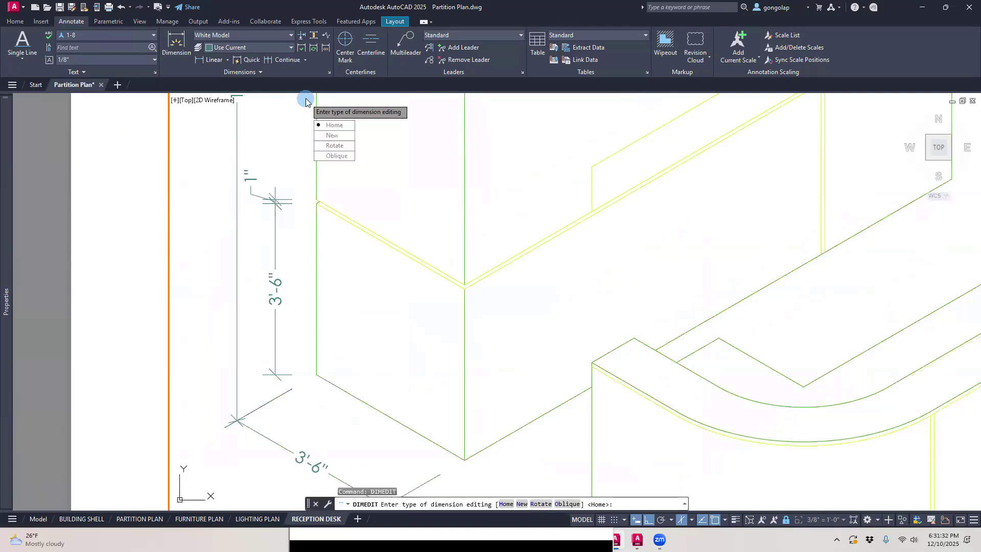
{"action": "left_click", "coordinate": [330, 155]}
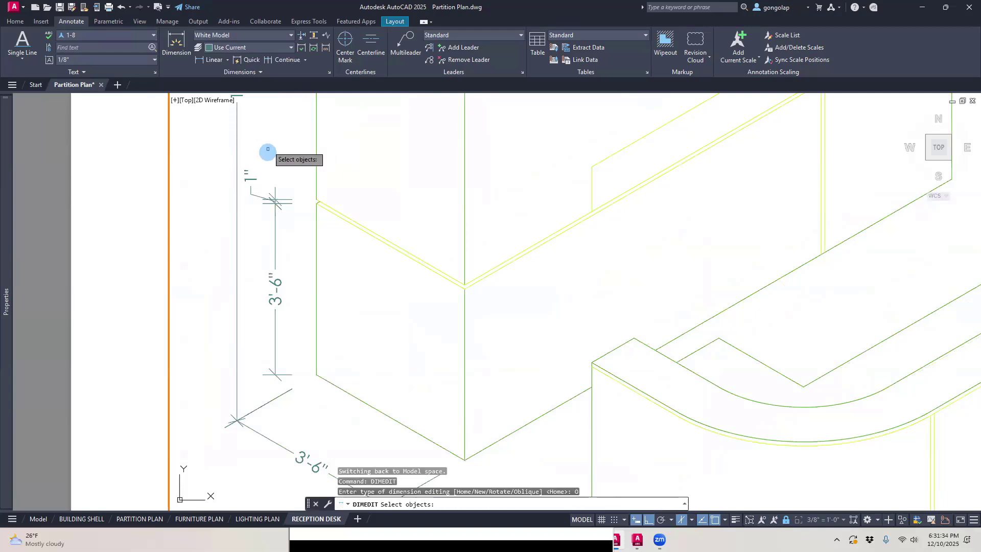
{"action": "left_click", "coordinate": [285, 177]}
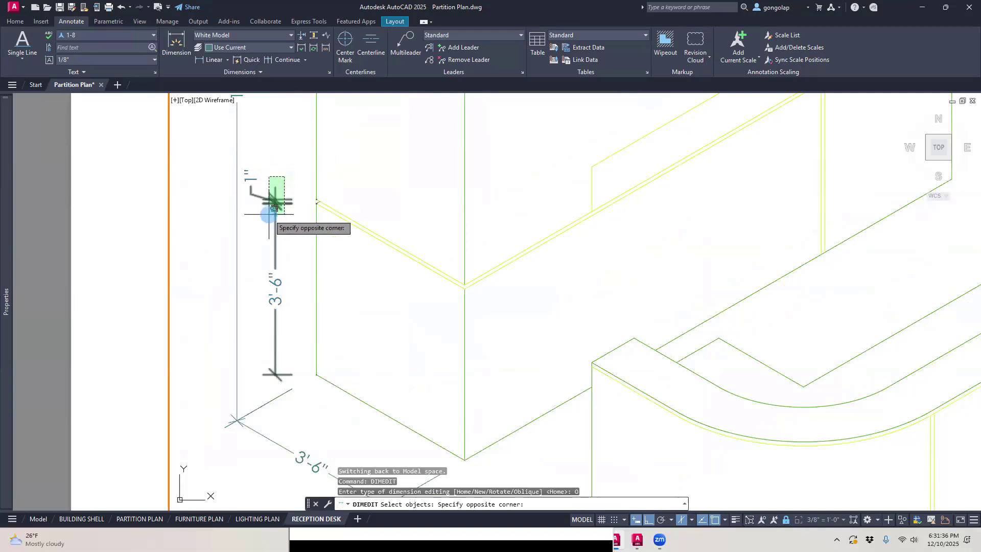
{"action": "left_click", "coordinate": [274, 209]}
{"action": "key", "text": "Return"}
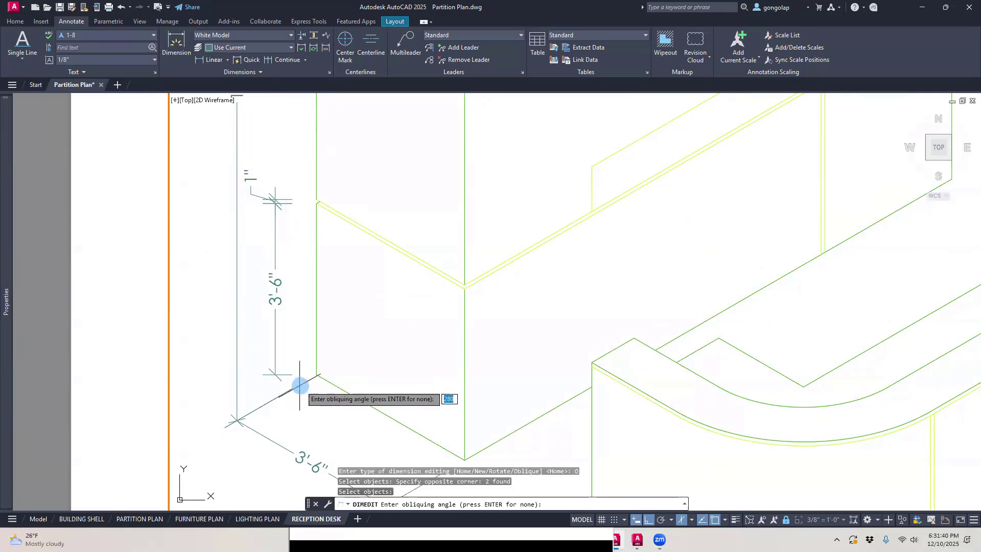
{"action": "left_click", "coordinate": [466, 457]}
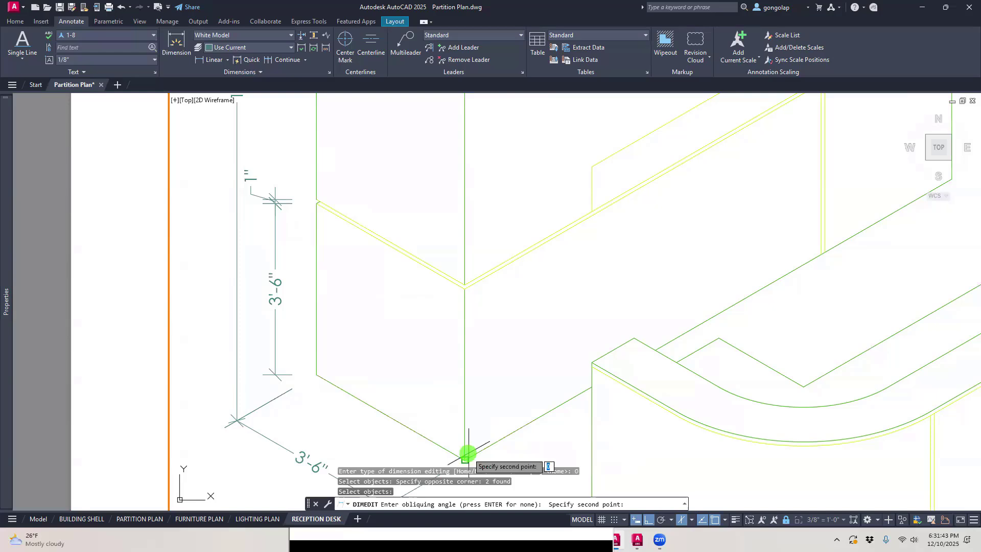
{"action": "left_click", "coordinate": [519, 426]}
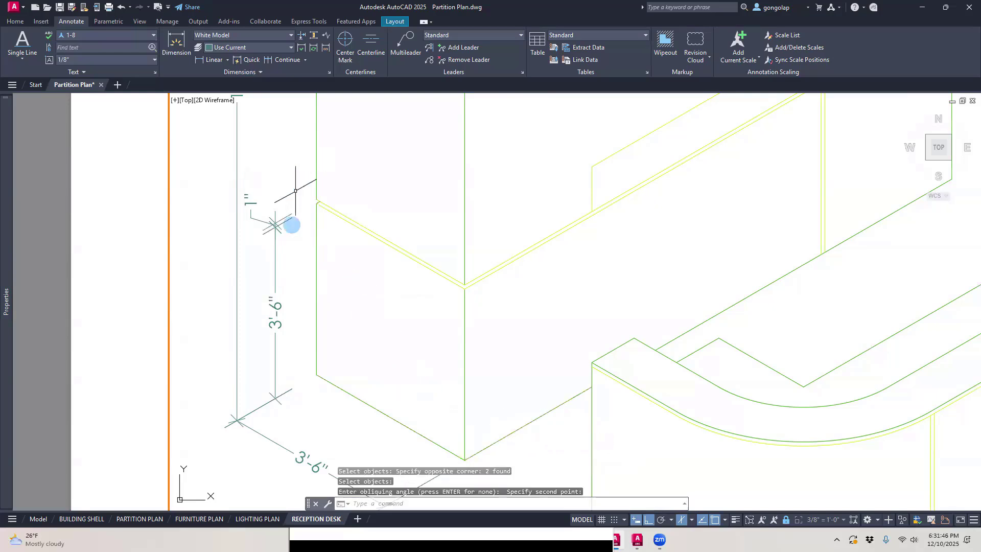
Step: Add a linear dimension for the lower section's height at the far end of the tall unit's long front face
{"action": "scroll", "coordinate": [285, 349], "scroll_direction": "down", "scroll_amount": 3}
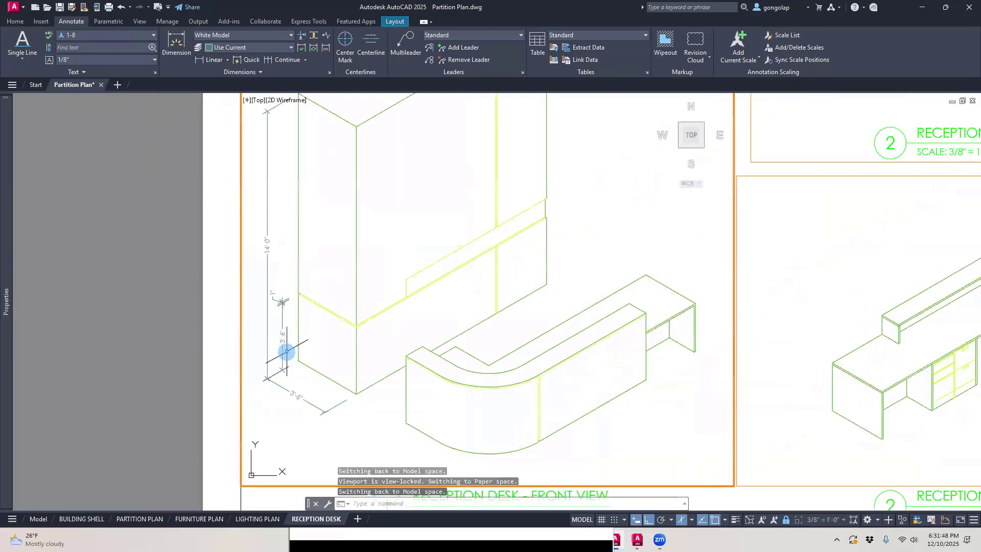
{"action": "scroll", "coordinate": [205, 375], "scroll_direction": "down", "scroll_amount": 2}
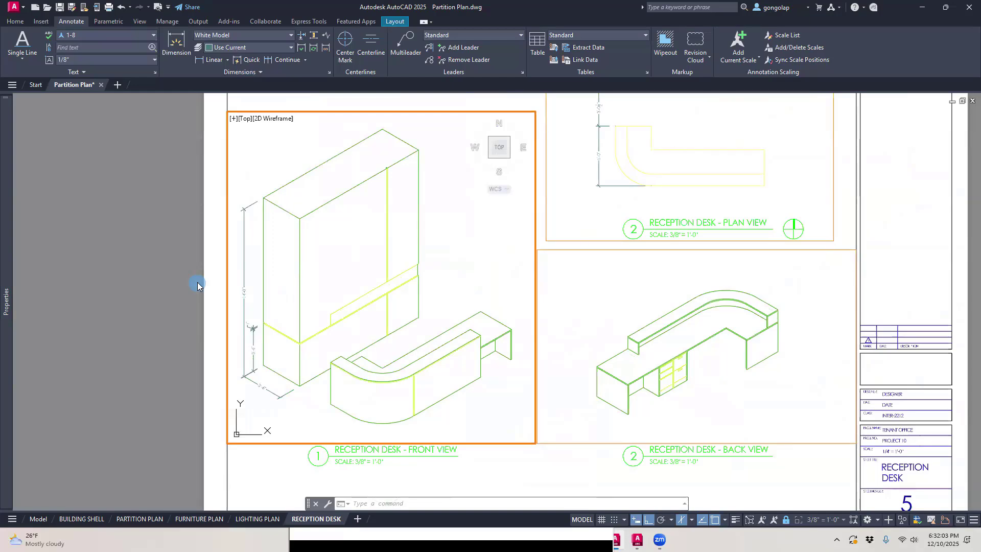
{"action": "scroll", "coordinate": [442, 235], "scroll_direction": "up", "scroll_amount": 2}
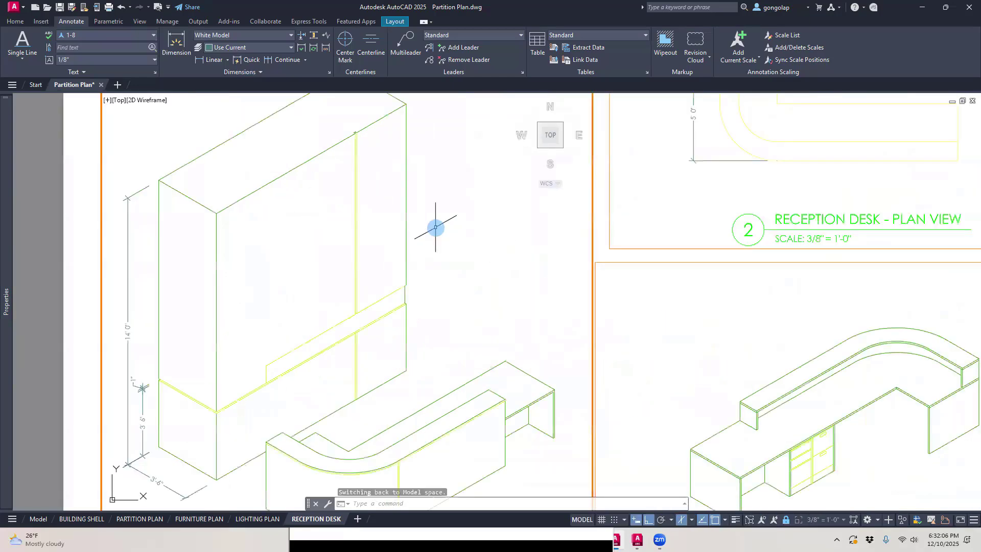
{"action": "middle_click_drag", "start_coordinate": [434, 230], "coordinate": [460, 243]}
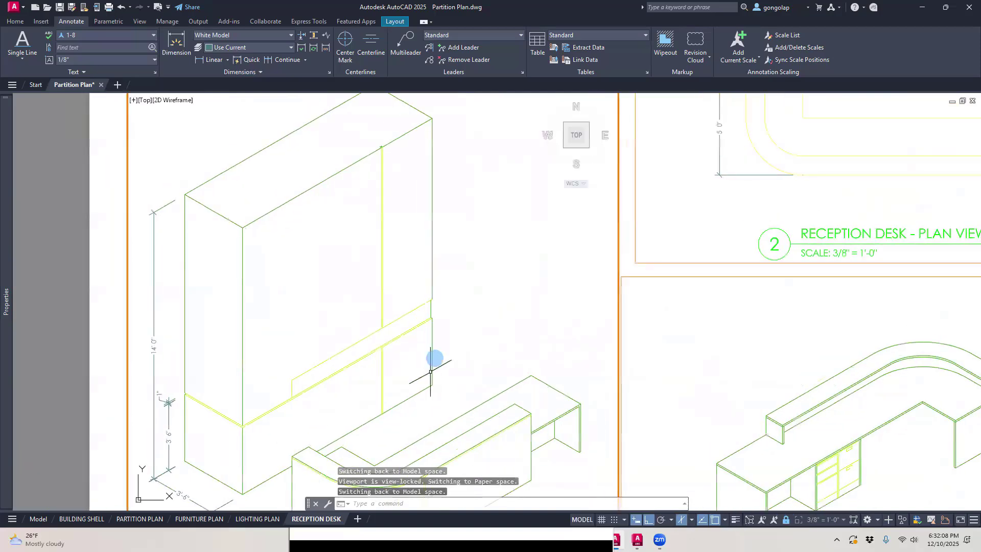
{"action": "scroll", "coordinate": [434, 357], "scroll_direction": "up", "scroll_amount": 3}
{"action": "scroll", "coordinate": [436, 358], "scroll_direction": "down", "scroll_amount": 2}
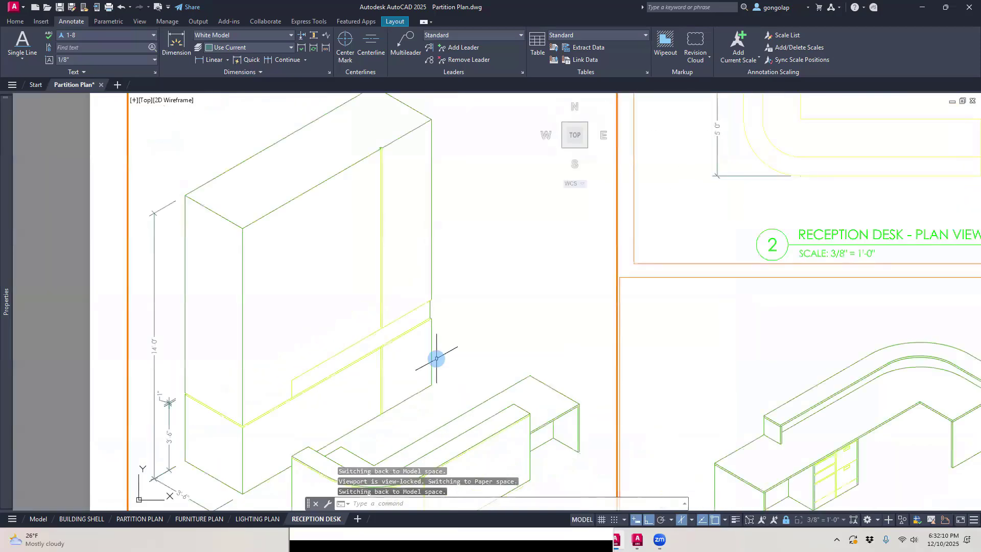
{"action": "left_click", "coordinate": [214, 60]}
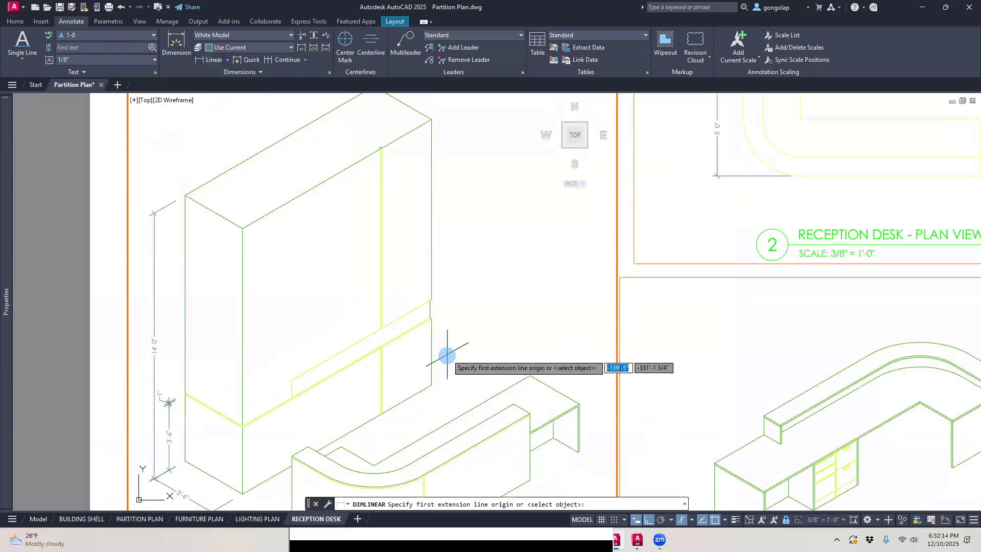
{"action": "left_click", "coordinate": [433, 381]}
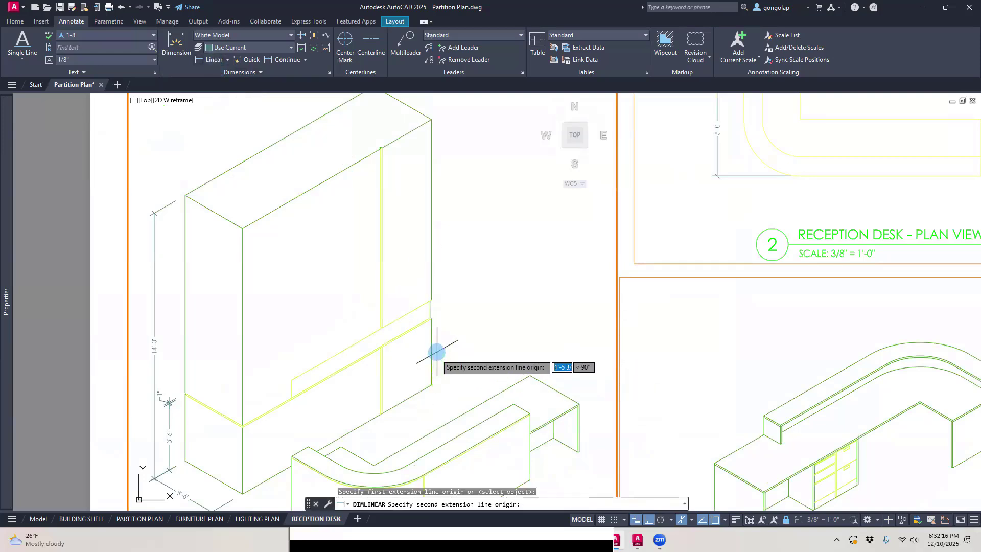
{"action": "left_click", "coordinate": [432, 322]}
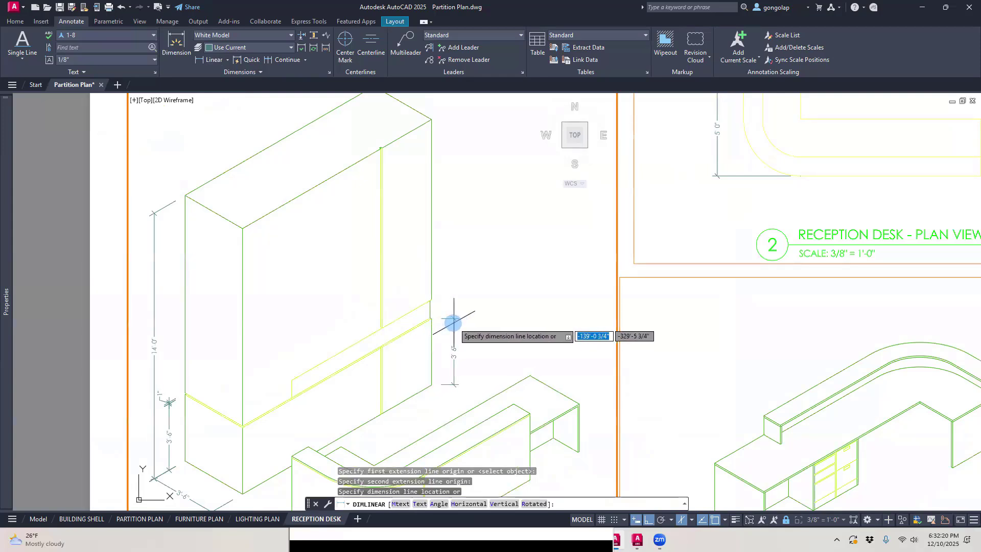
{"action": "left_click", "coordinate": [453, 322]}
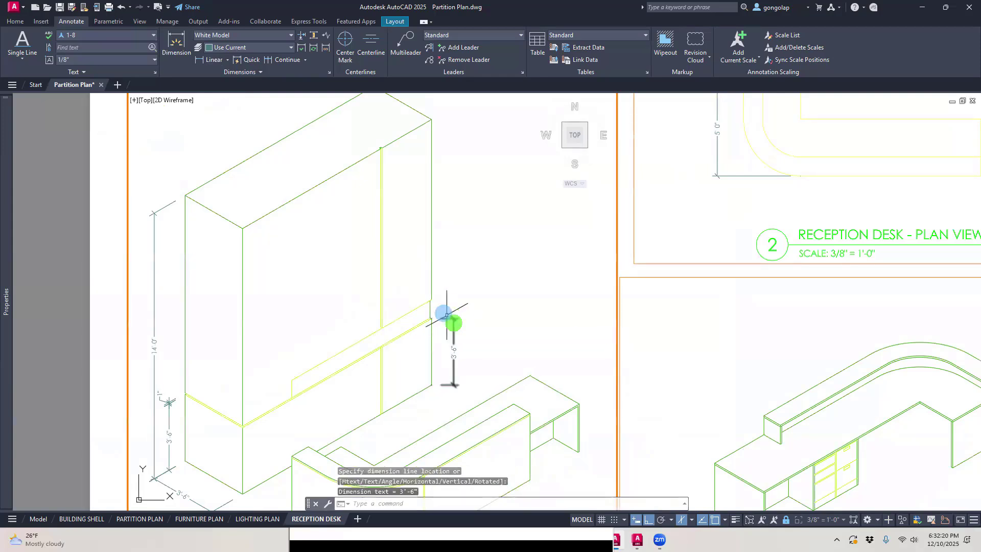
Step: Continue the far end's height dimension from the lower section up to the top corner of the raised ledge band
{"action": "left_click", "coordinate": [209, 60]}
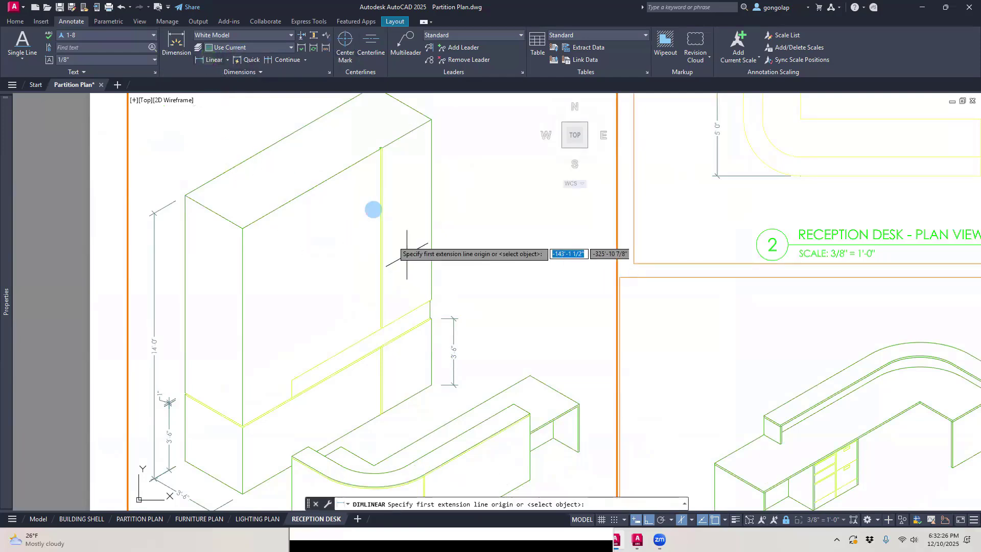
{"action": "left_click", "coordinate": [276, 59]}
{"action": "scroll", "coordinate": [443, 281], "scroll_direction": "up", "scroll_amount": 2}
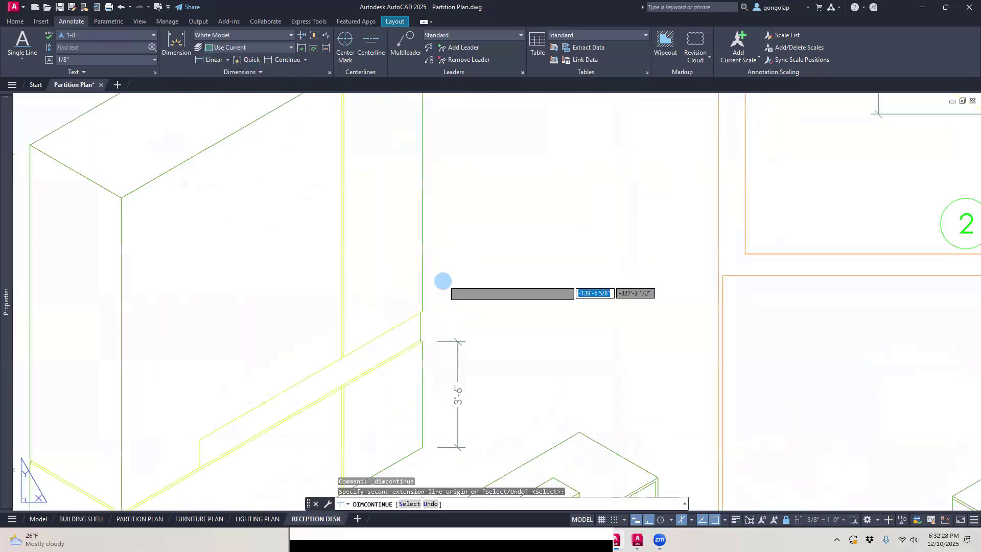
{"action": "left_click", "coordinate": [423, 310]}
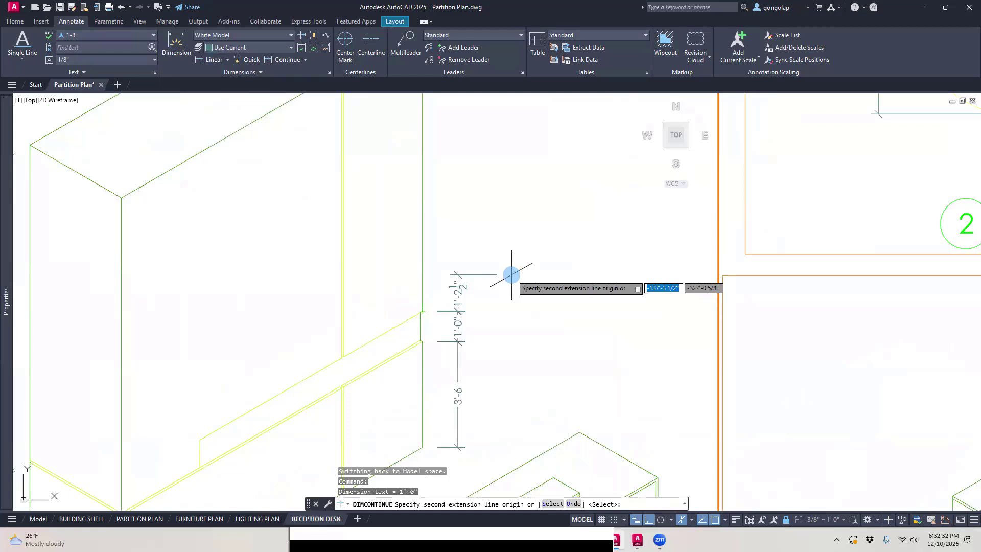
{"action": "scroll", "coordinate": [499, 275], "scroll_direction": "down", "scroll_amount": 4}
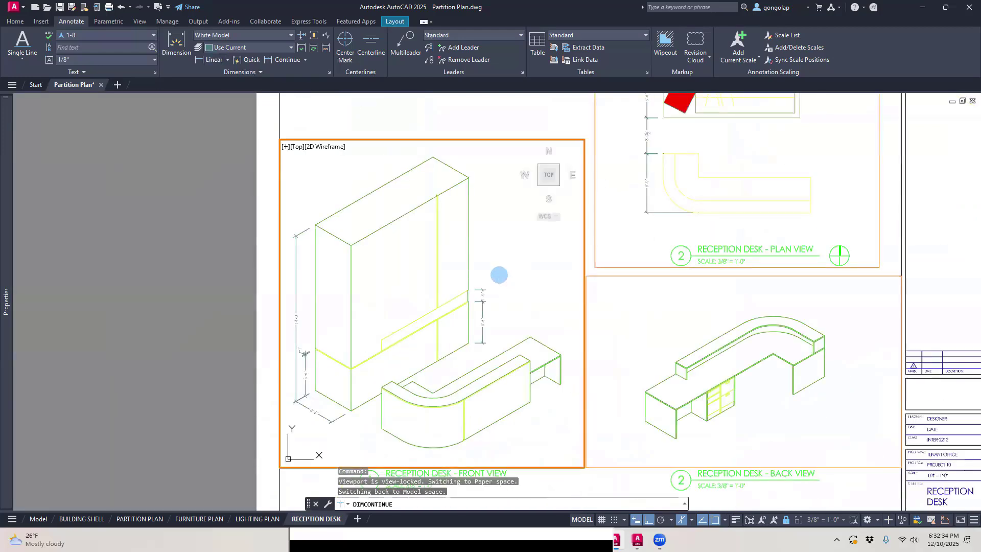
{"action": "scroll", "coordinate": [498, 278], "scroll_direction": "up", "scroll_amount": 2}
{"action": "left_click", "coordinate": [489, 286]}
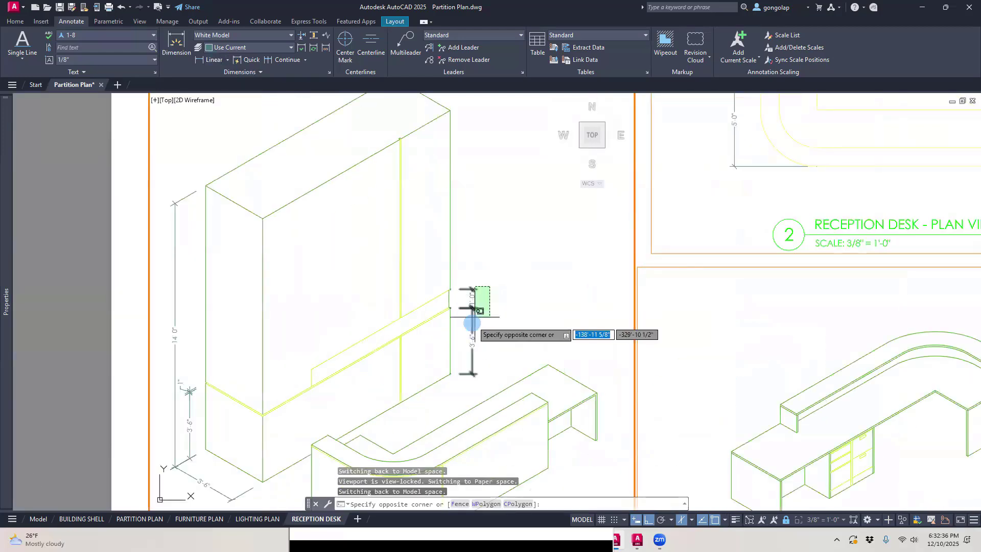
{"action": "left_click", "coordinate": [456, 348]}
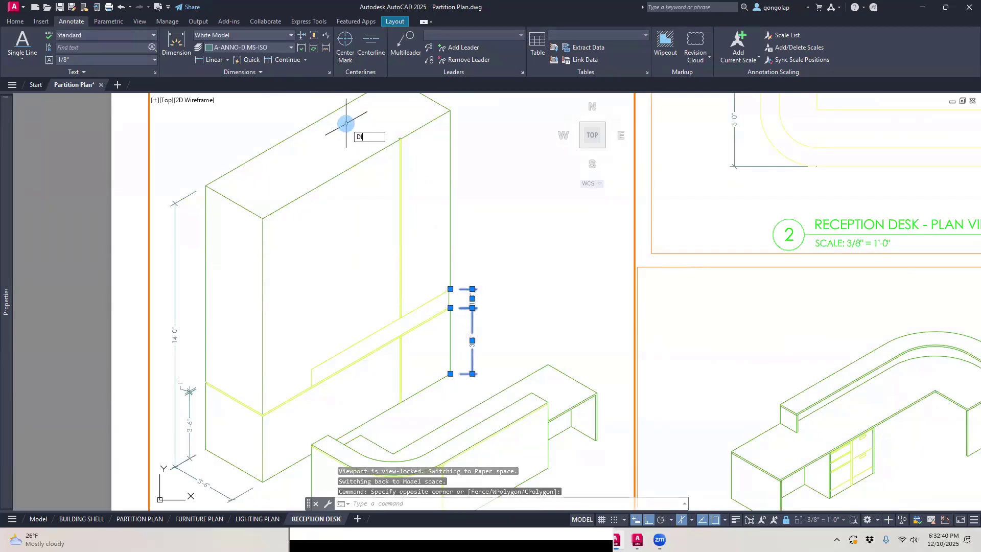
{"action": "type", "text": "DIMEDIT"}
{"action": "key", "text": "Return"}
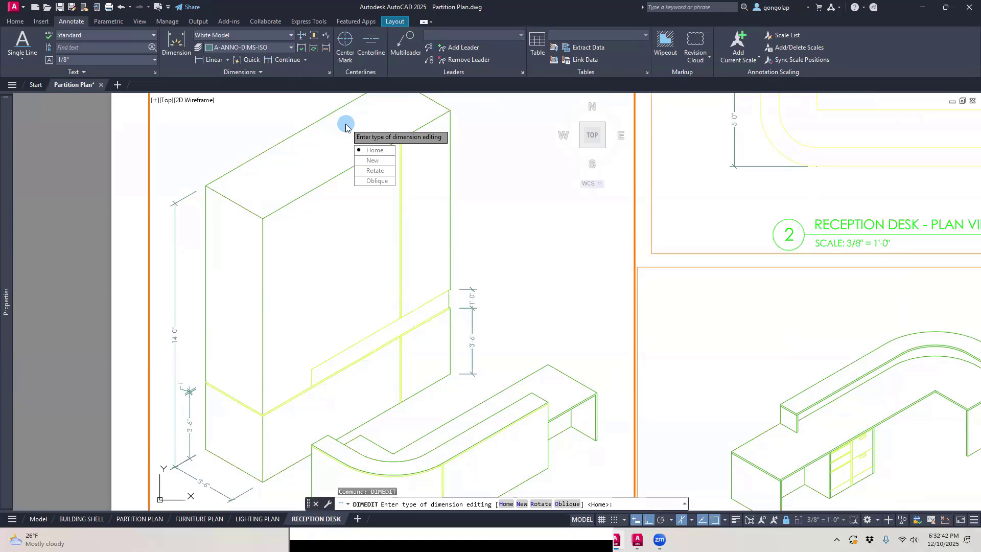
{"action": "left_click", "coordinate": [377, 181]}
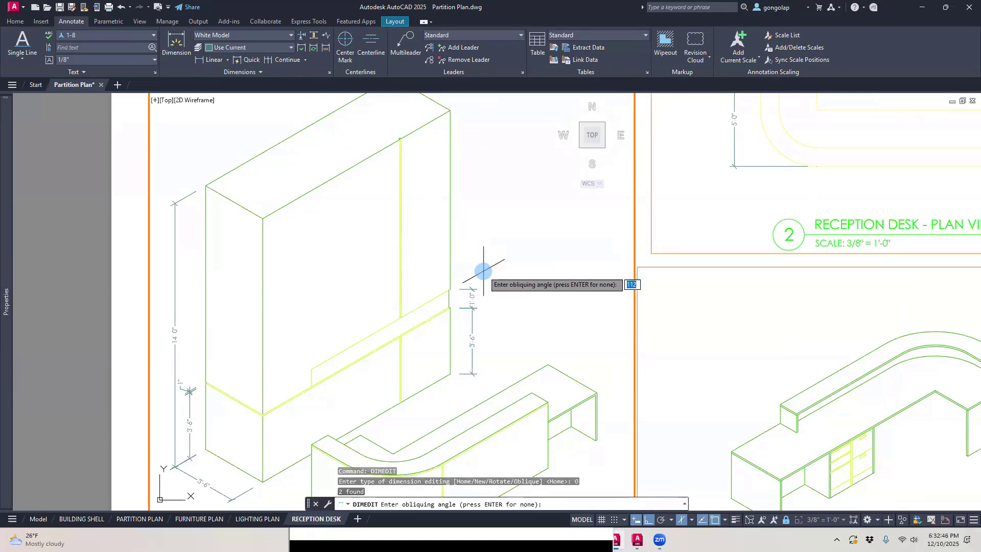
{"action": "key", "text": "Escape"}
Step: Oblique the far end's lower section and ledge band height dimensions with DIMEDIT, picking the angle along the long bottom edge from the far corner
{"action": "key", "text": "Return"}
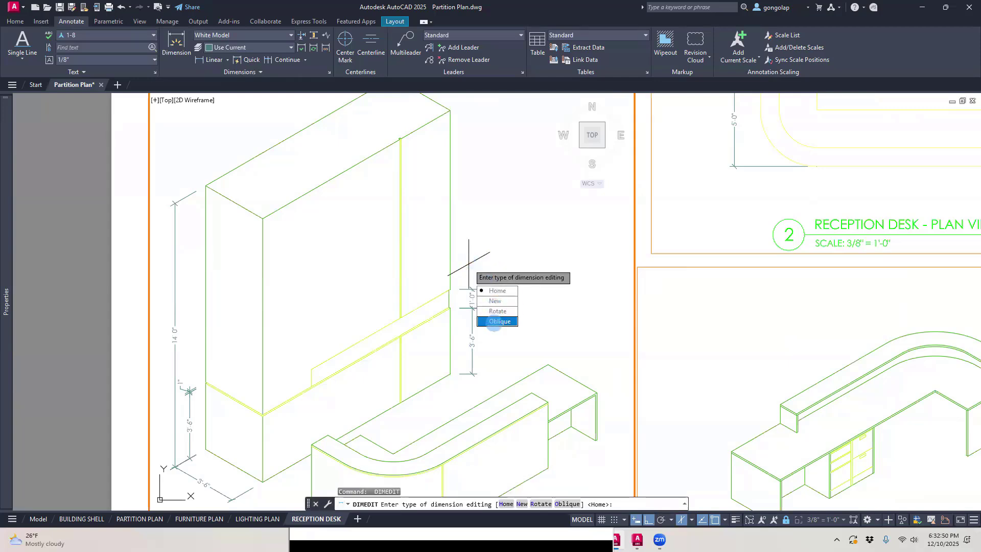
{"action": "left_click", "coordinate": [495, 322]}
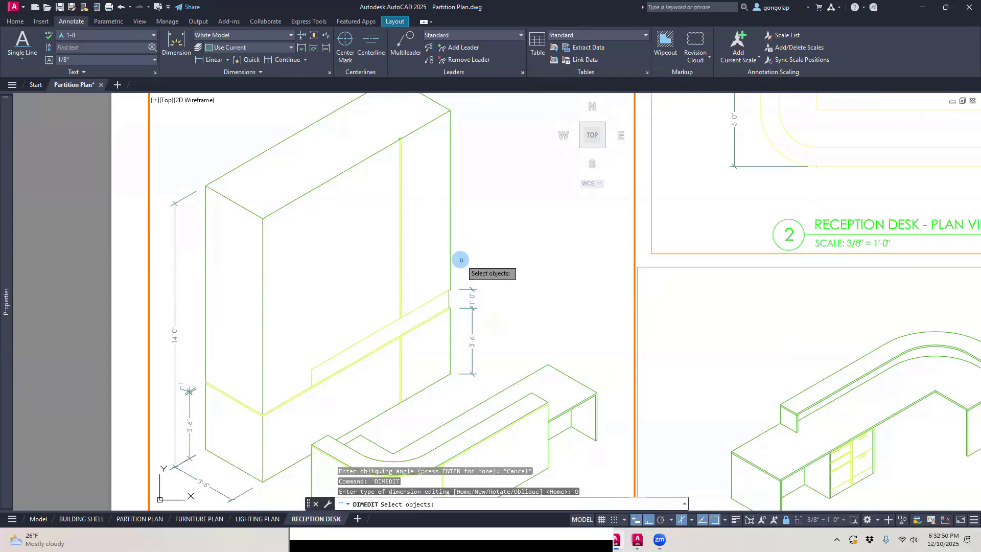
{"action": "left_click", "coordinate": [467, 288]}
{"action": "left_click", "coordinate": [463, 318]}
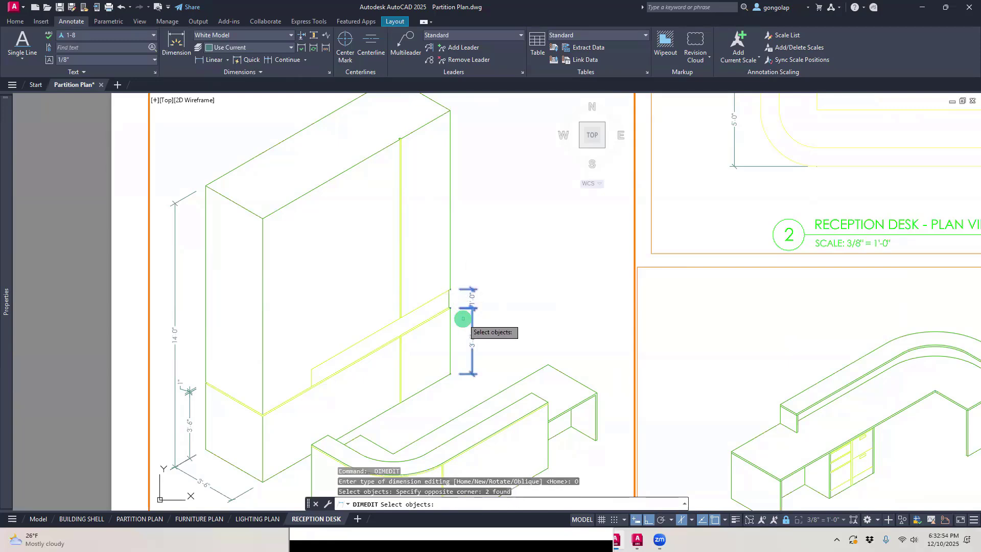
{"action": "key", "text": "Return"}
{"action": "left_click", "coordinate": [449, 379]}
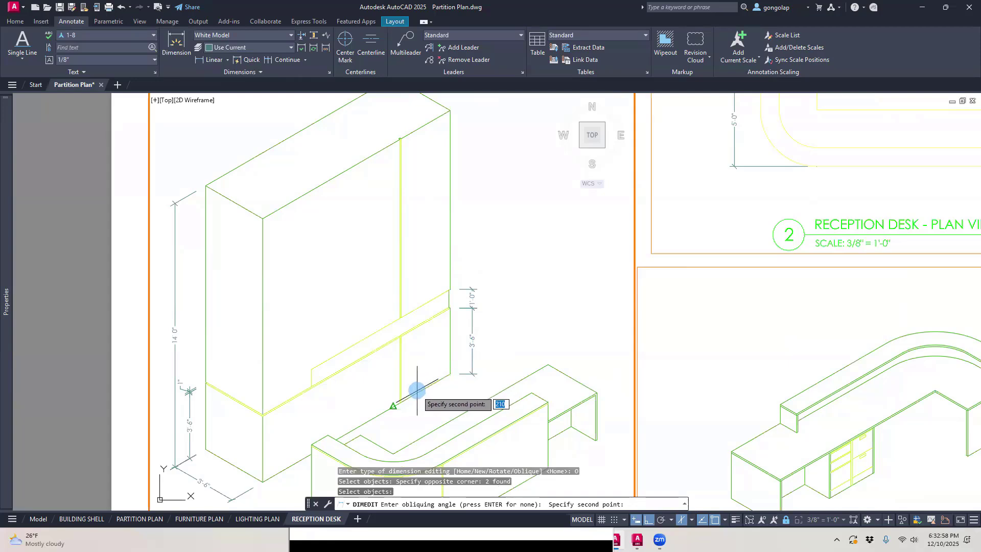
{"action": "key", "text": "Escape"}
{"action": "scroll", "coordinate": [455, 304], "scroll_direction": "down", "scroll_amount": 2}
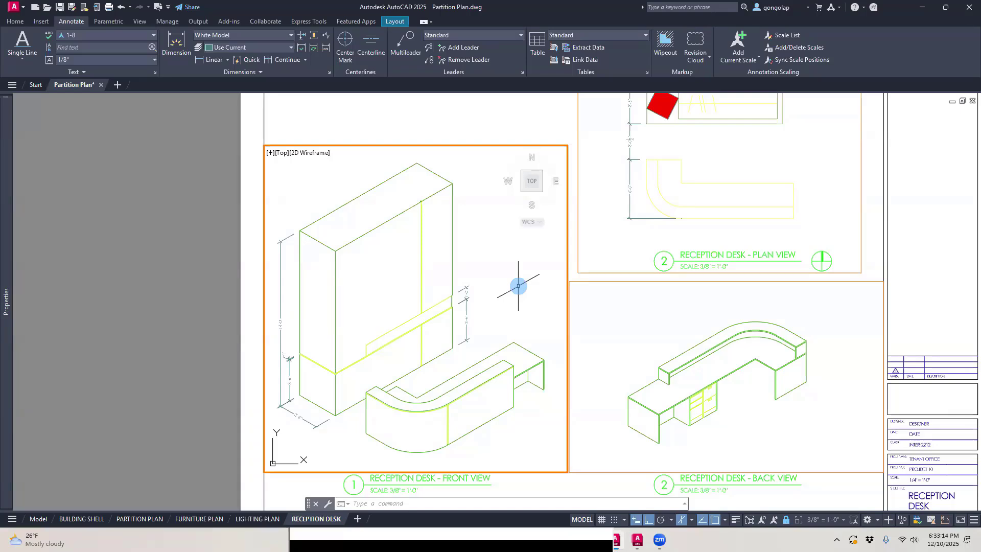
{"action": "scroll", "coordinate": [518, 286], "scroll_direction": "up", "scroll_amount": 4}
{"action": "scroll", "coordinate": [453, 344], "scroll_direction": "down", "scroll_amount": 3}
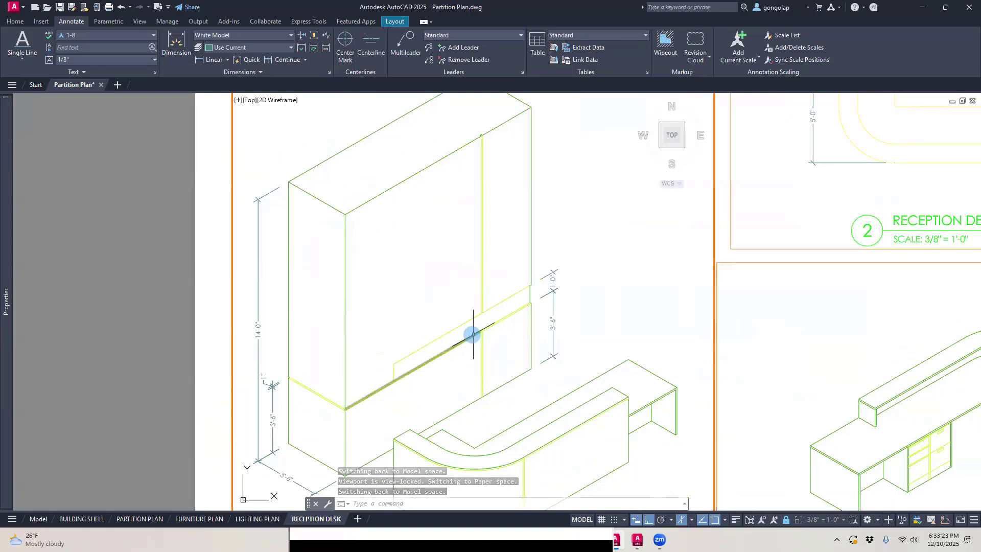
{"action": "middle_click_drag", "start_coordinate": [468, 336], "coordinate": [455, 320]}
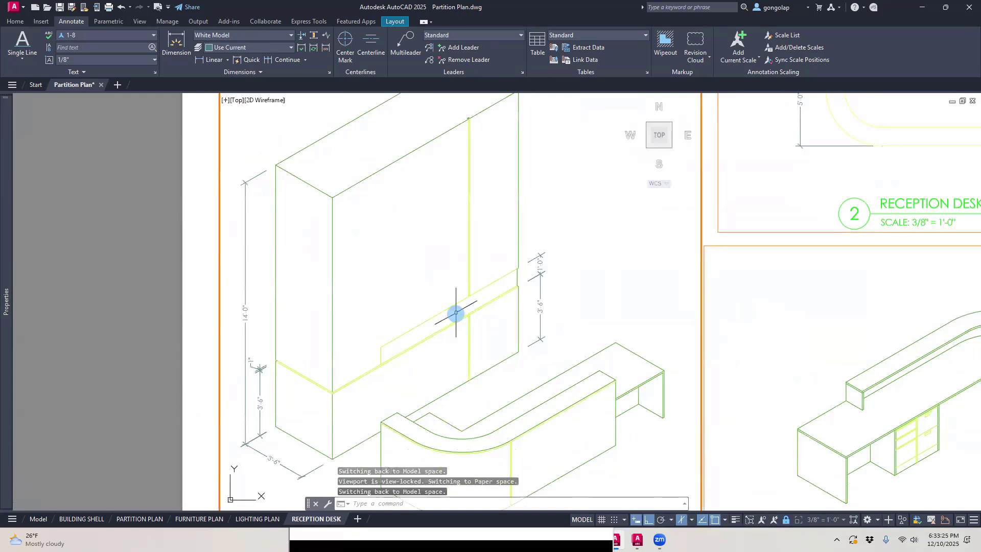
{"action": "scroll", "coordinate": [454, 316], "scroll_direction": "down", "scroll_amount": 2}
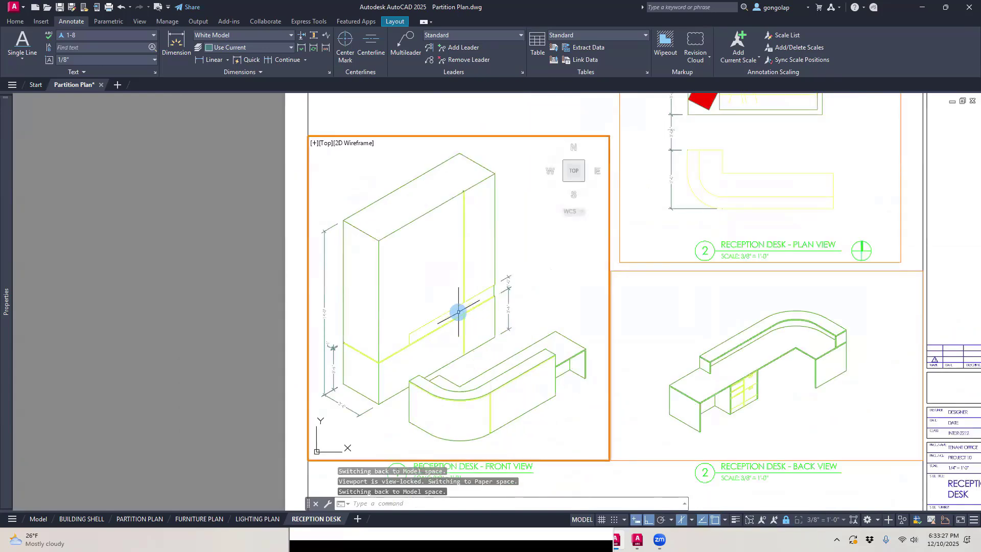
{"action": "scroll", "coordinate": [460, 306], "scroll_direction": "up", "scroll_amount": 1}
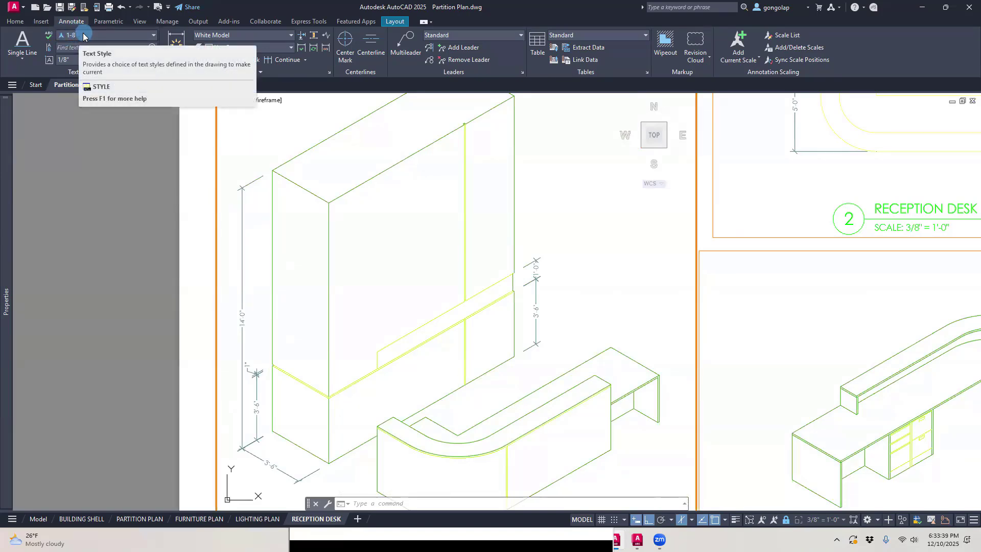
{"action": "left_click", "coordinate": [22, 45]}
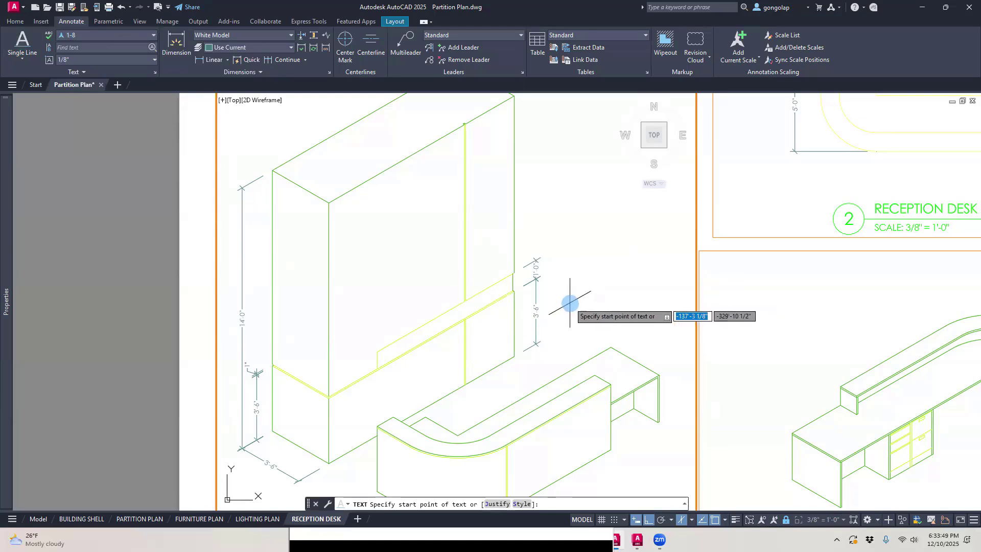
{"action": "left_click", "coordinate": [570, 304]}
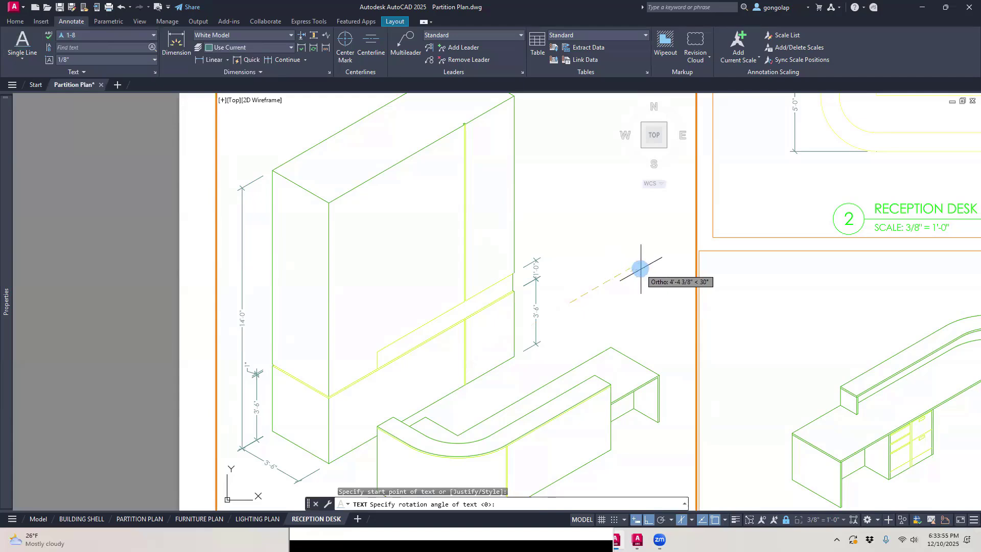
{"action": "left_click", "coordinate": [641, 268]}
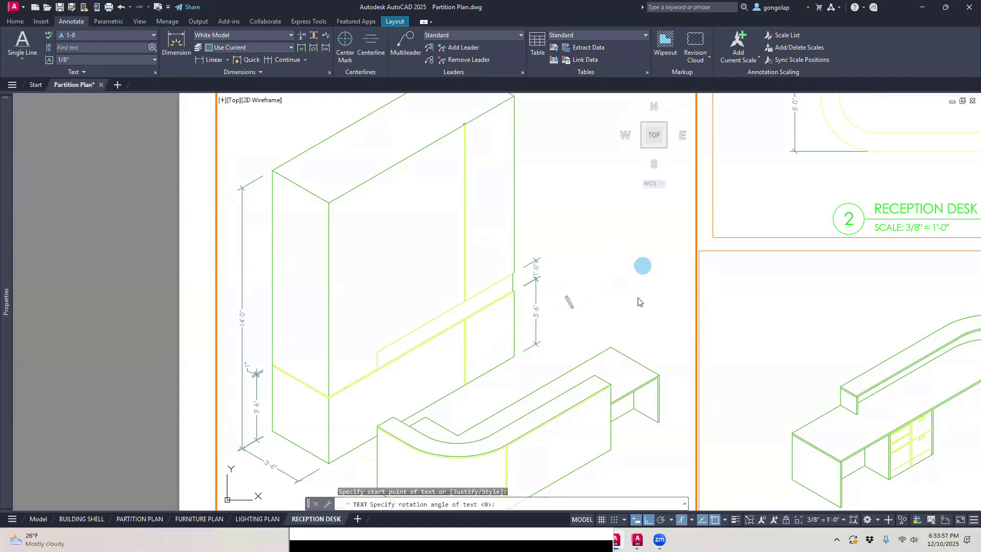
{"action": "scroll", "coordinate": [621, 309], "scroll_direction": "up", "scroll_amount": 2}
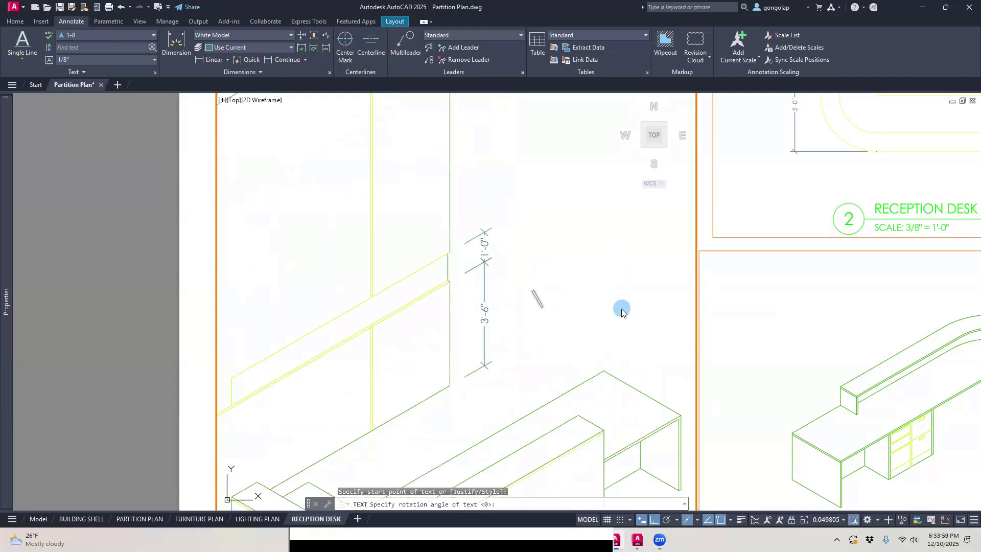
{"action": "scroll", "coordinate": [621, 309], "scroll_direction": "down", "scroll_amount": 2}
{"action": "scroll", "coordinate": [621, 313], "scroll_direction": "down", "scroll_amount": 2}
{"action": "scroll", "coordinate": [621, 312], "scroll_direction": "up", "scroll_amount": 2}
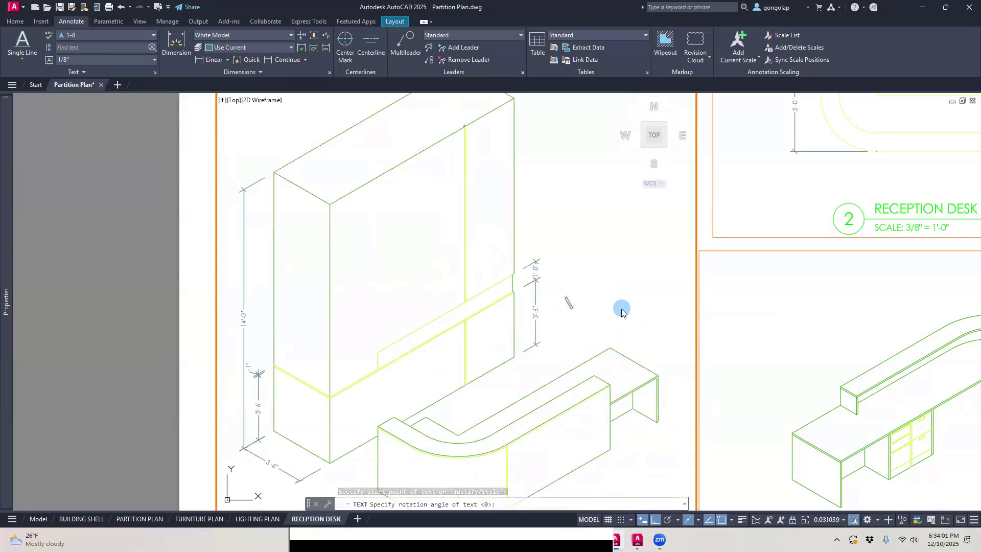
{"action": "scroll", "coordinate": [622, 312], "scroll_direction": "up", "scroll_amount": 2}
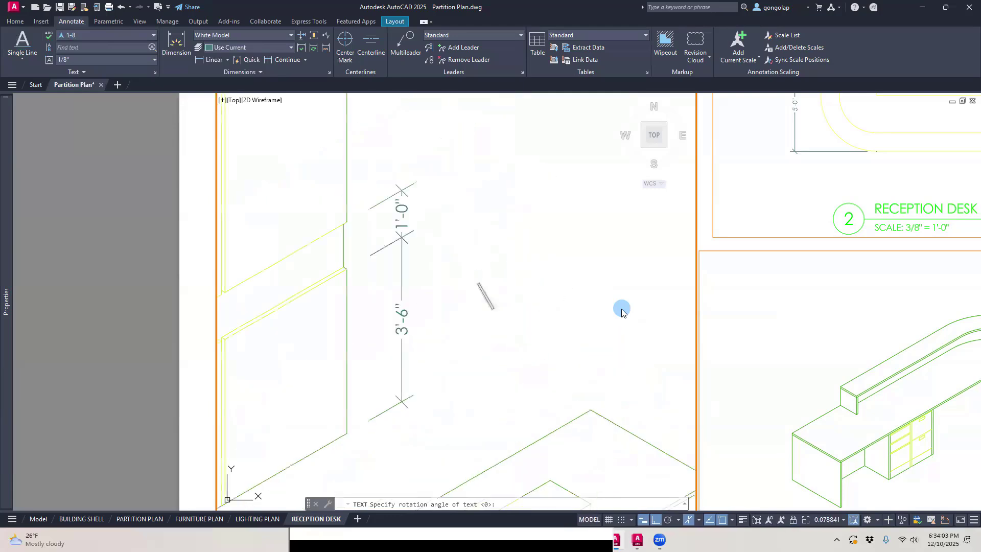
{"action": "scroll", "coordinate": [622, 312], "scroll_direction": "down", "scroll_amount": 4}
{"action": "scroll", "coordinate": [622, 312], "scroll_direction": "up", "scroll_amount": 2}
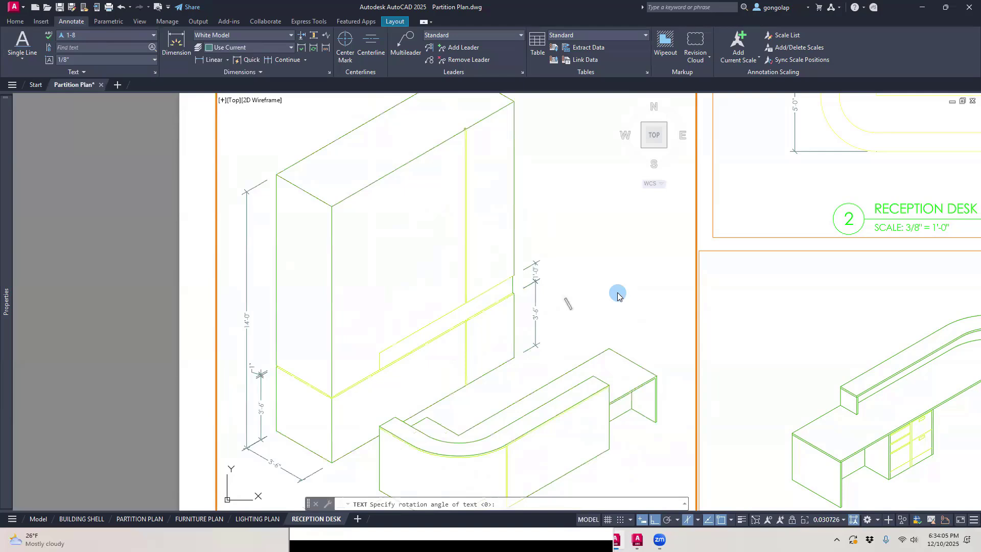
{"action": "scroll", "coordinate": [617, 295], "scroll_direction": "up", "scroll_amount": 2}
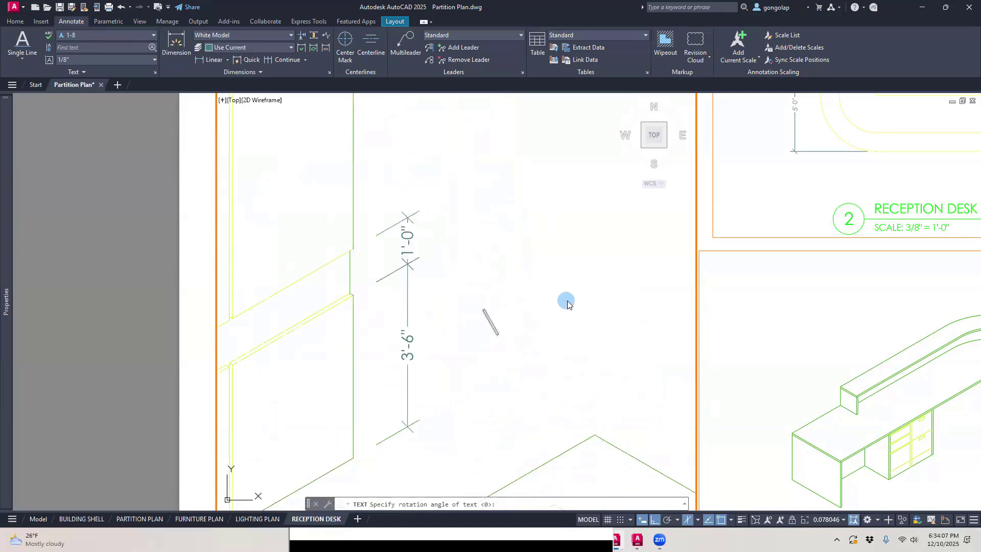
{"action": "scroll", "coordinate": [566, 301], "scroll_direction": "up", "scroll_amount": 3}
{"action": "scroll", "coordinate": [567, 304], "scroll_direction": "down", "scroll_amount": 2}
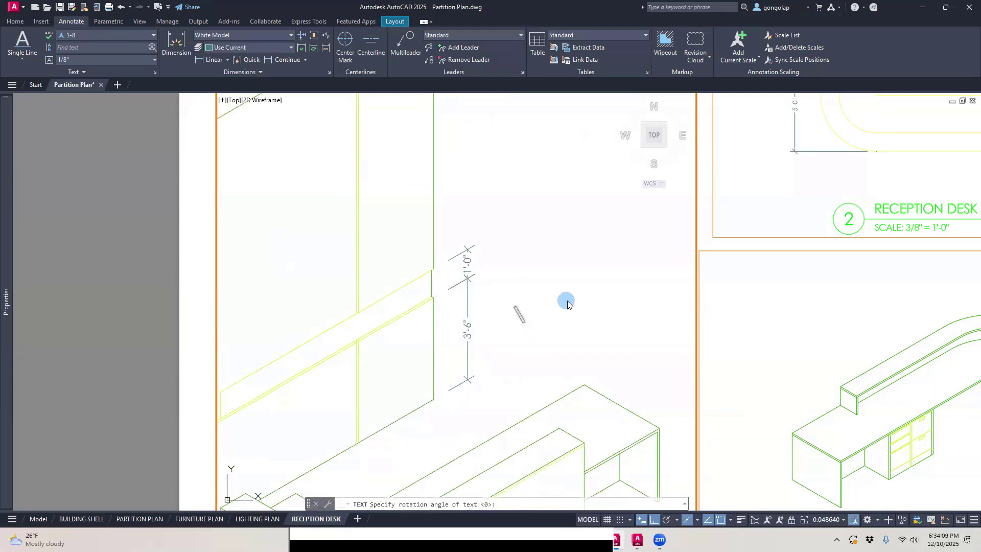
{"action": "scroll", "coordinate": [567, 304], "scroll_direction": "down", "scroll_amount": 4}
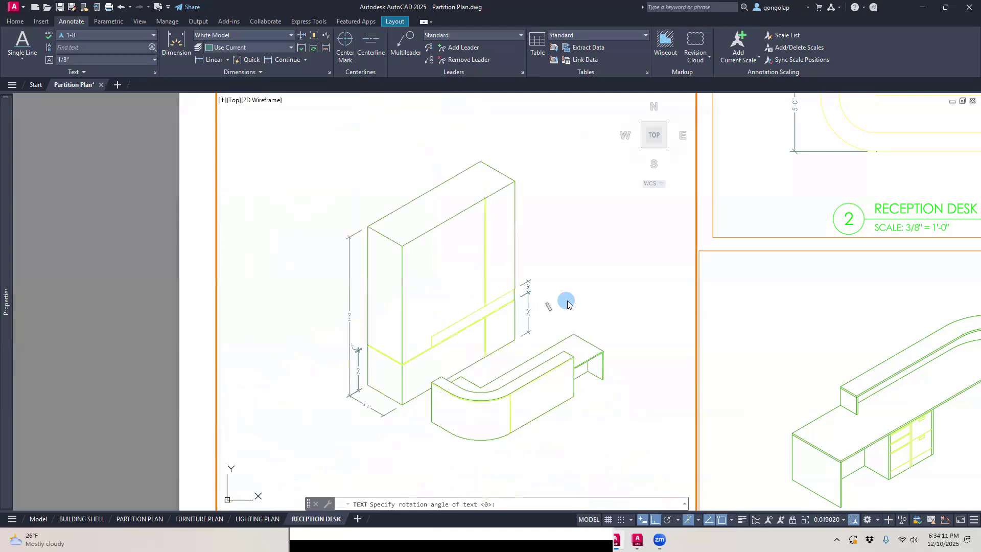
{"action": "scroll", "coordinate": [567, 304], "scroll_direction": "up", "scroll_amount": 4}
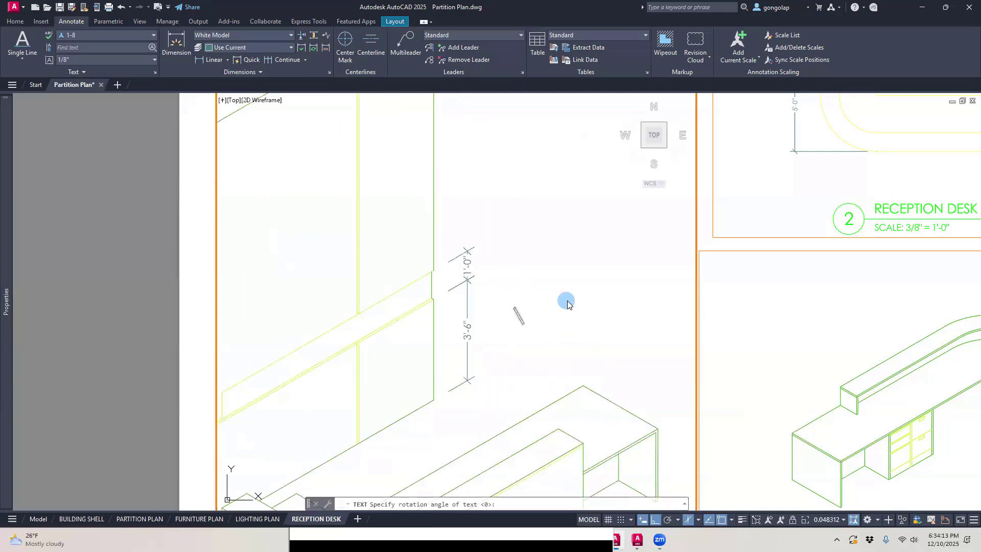
{"action": "scroll", "coordinate": [567, 304], "scroll_direction": "down", "scroll_amount": 3}
{"action": "scroll", "coordinate": [567, 304], "scroll_direction": "up", "scroll_amount": 3}
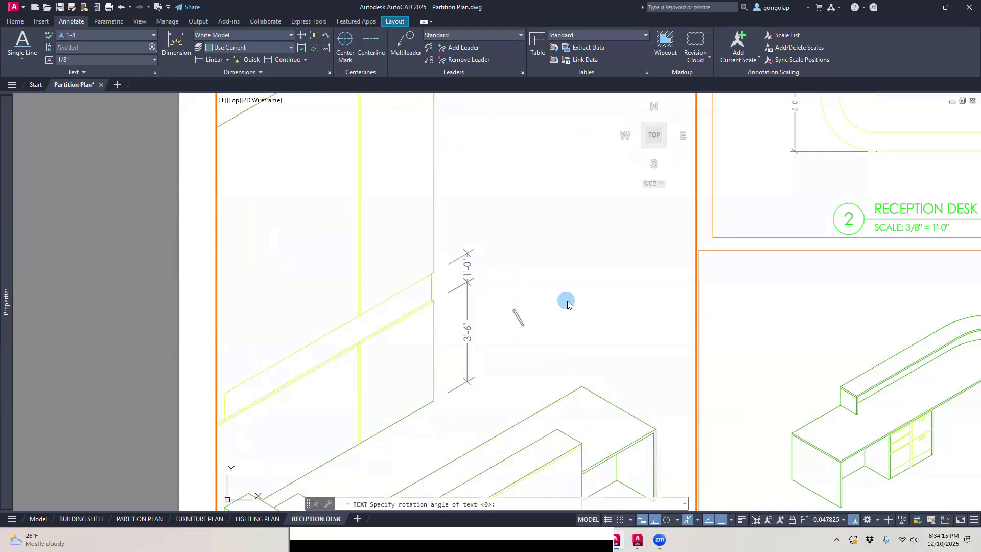
{"action": "key", "text": "Escape"}
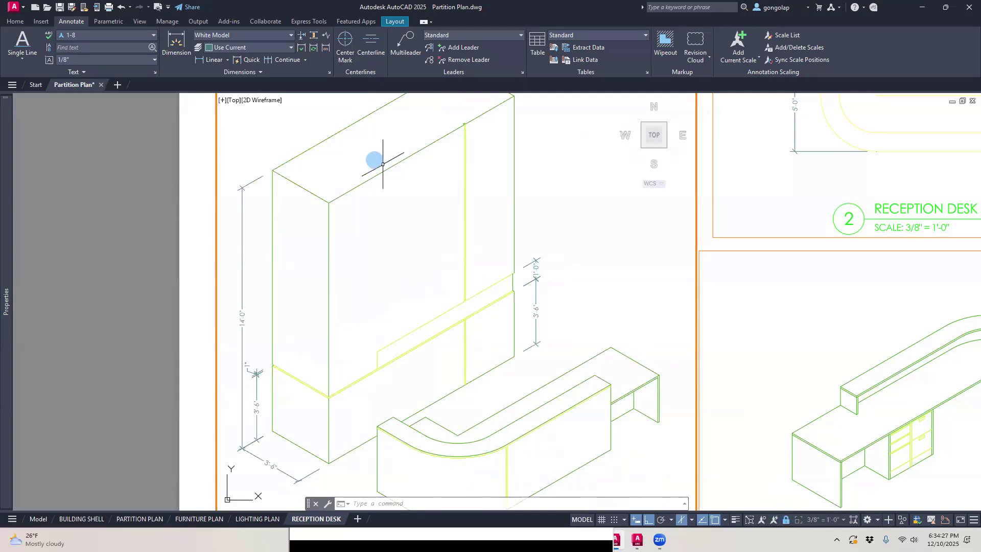
Step: Add single-line text reading PAUL'S DESIGN STUDIO at a 30° rotation in the empty area beside the tall unit's far end
{"action": "left_click", "coordinate": [24, 45]}
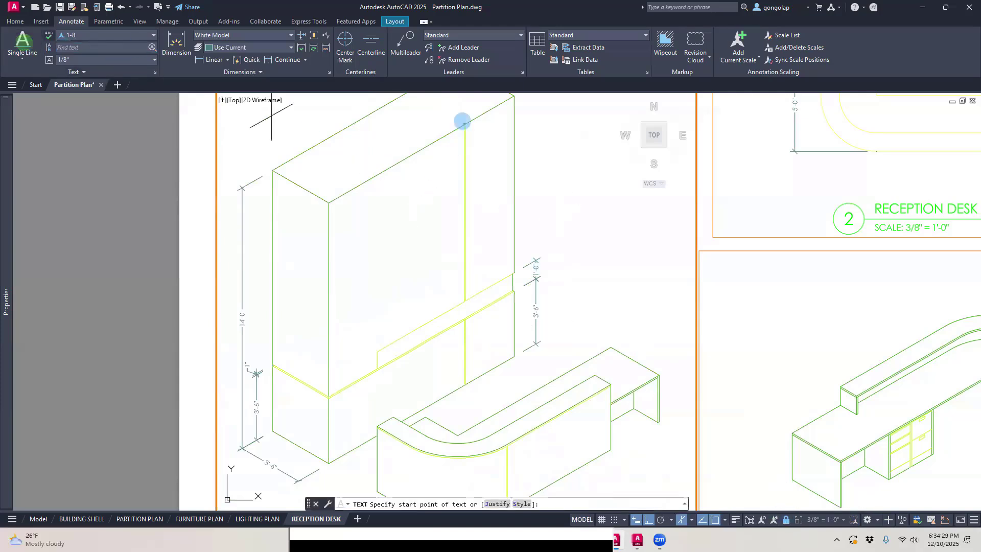
{"action": "left_click", "coordinate": [567, 284]}
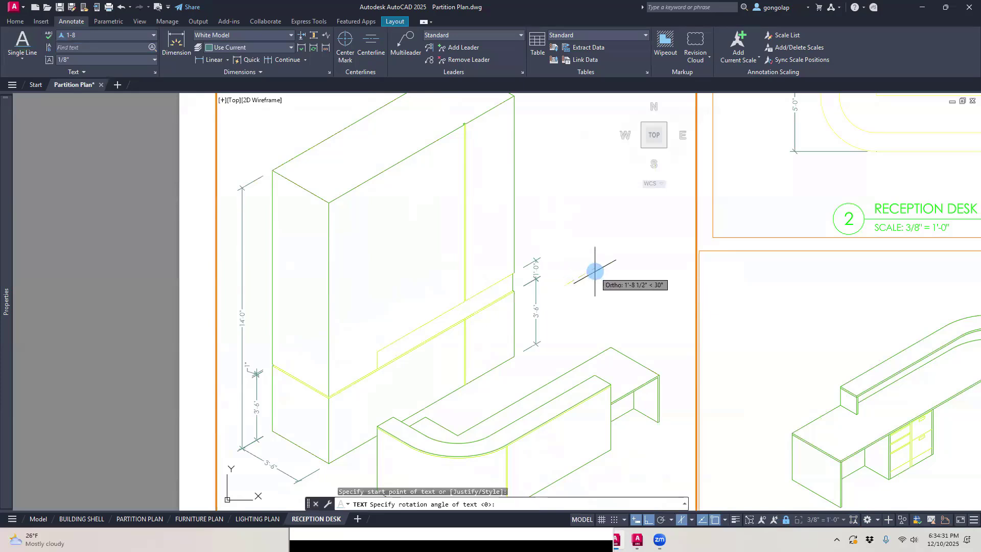
{"action": "key", "text": "Return"}
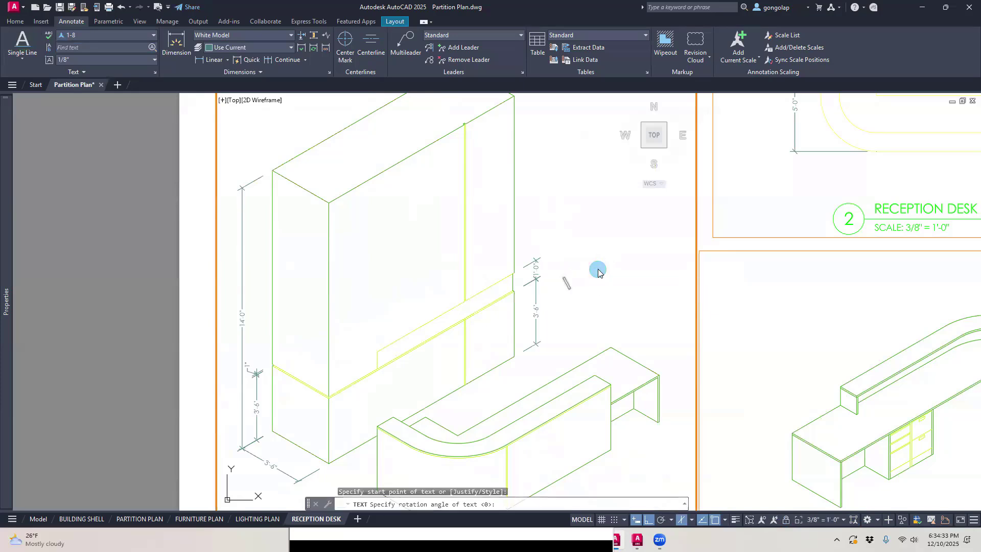
{"action": "scroll", "coordinate": [598, 271], "scroll_direction": "up", "scroll_amount": 4}
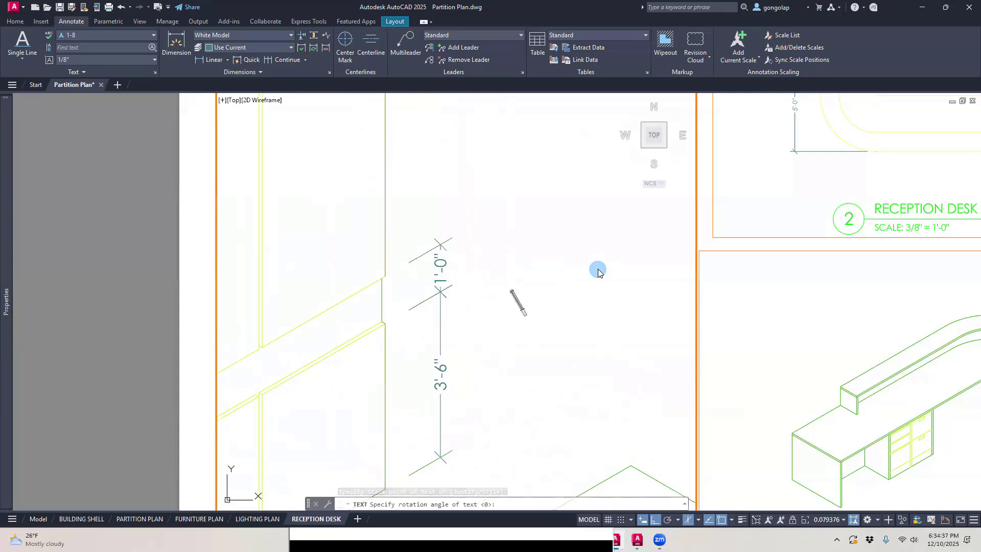
{"action": "type", "text": "PAU"}
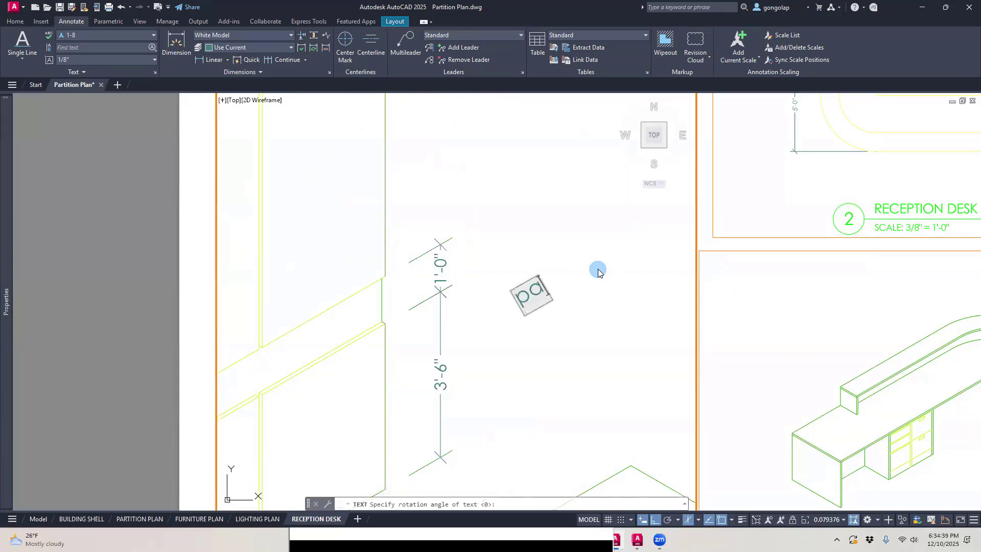
{"action": "type", "text": "L"}
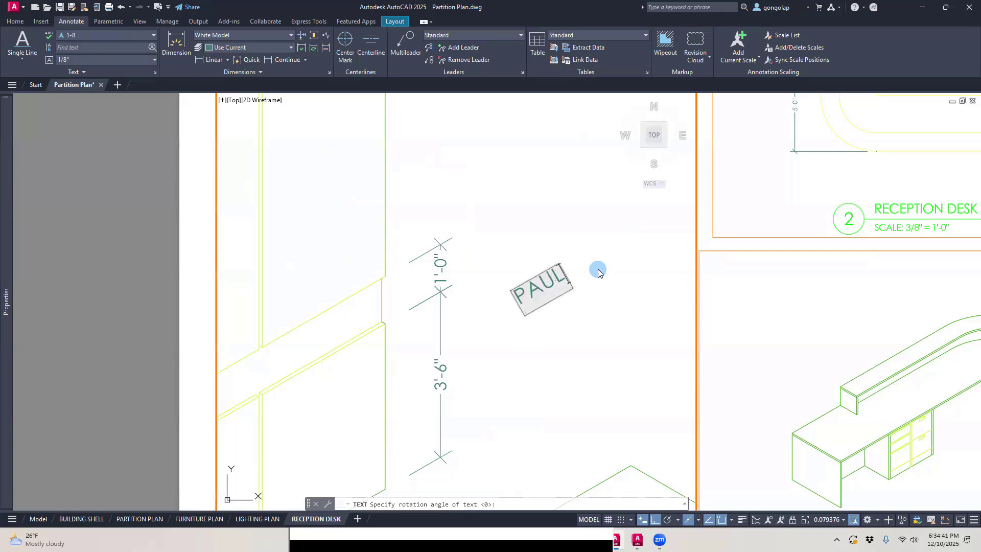
{"action": "type", "text": "'S DESIG"}
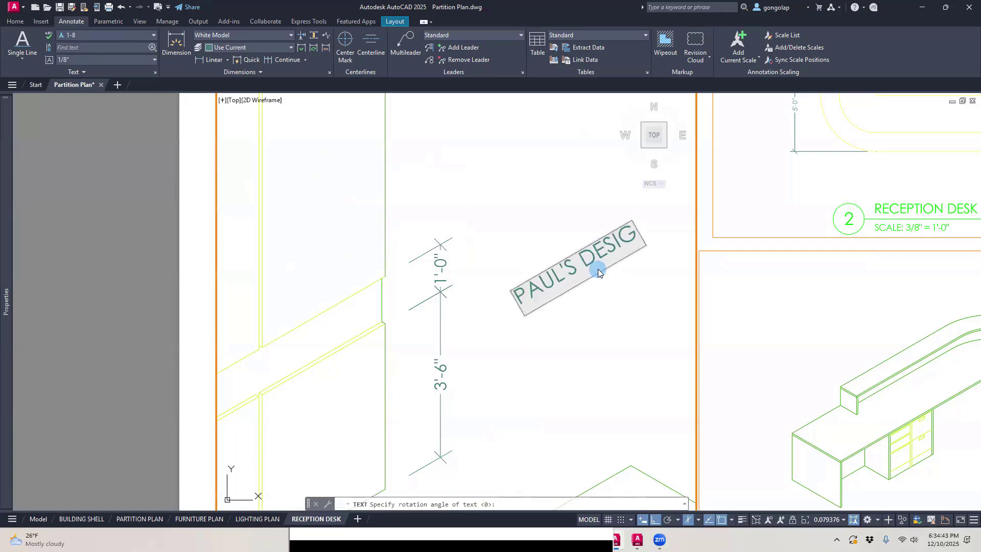
{"action": "type", "text": "N STUDIO"}
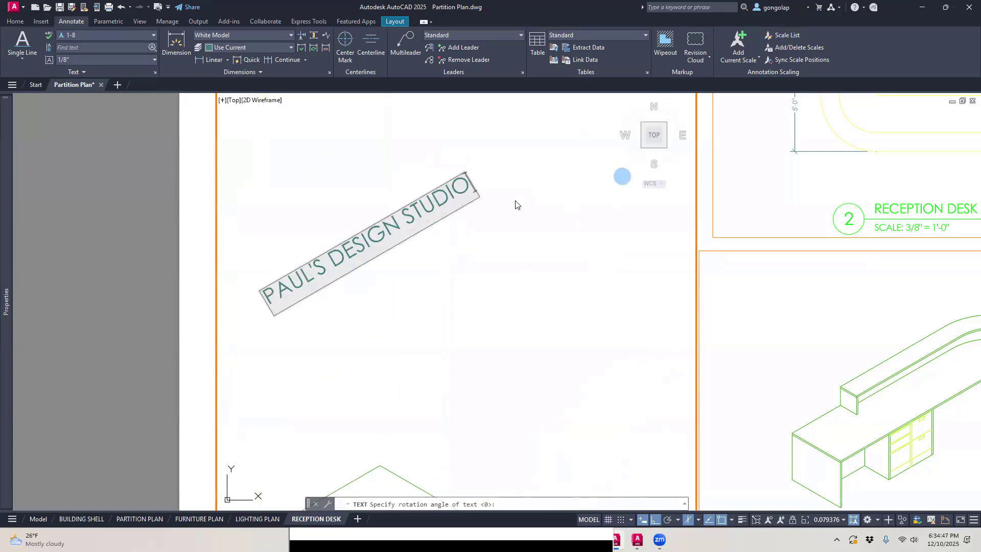
{"action": "left_click", "coordinate": [497, 223]}
{"action": "key", "text": "Escape"}
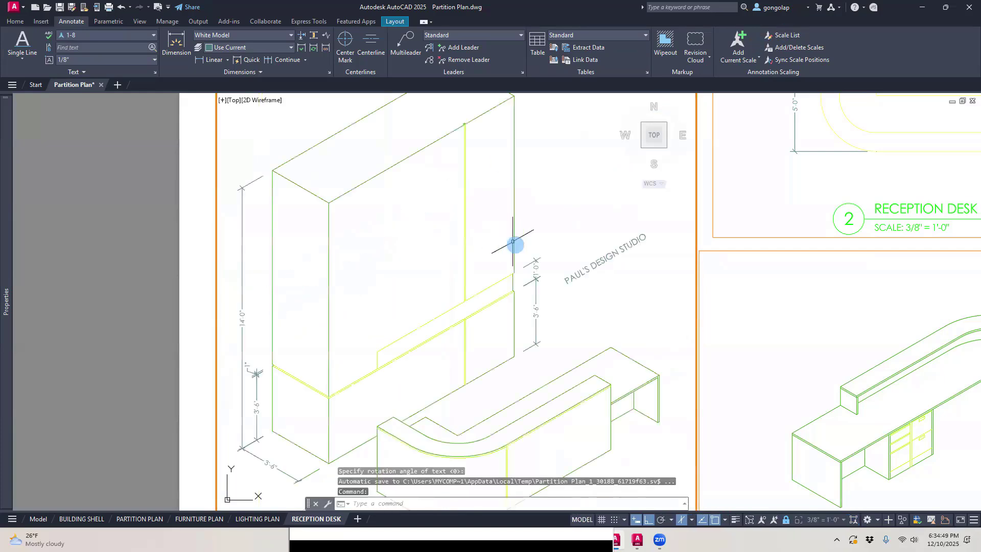
Step: Move the PAUL'S DESIGN STUDIO text onto the raised ledge band of the tall unit's long front face, with Ortho off
{"action": "scroll", "coordinate": [603, 258], "scroll_direction": "up", "scroll_amount": 2}
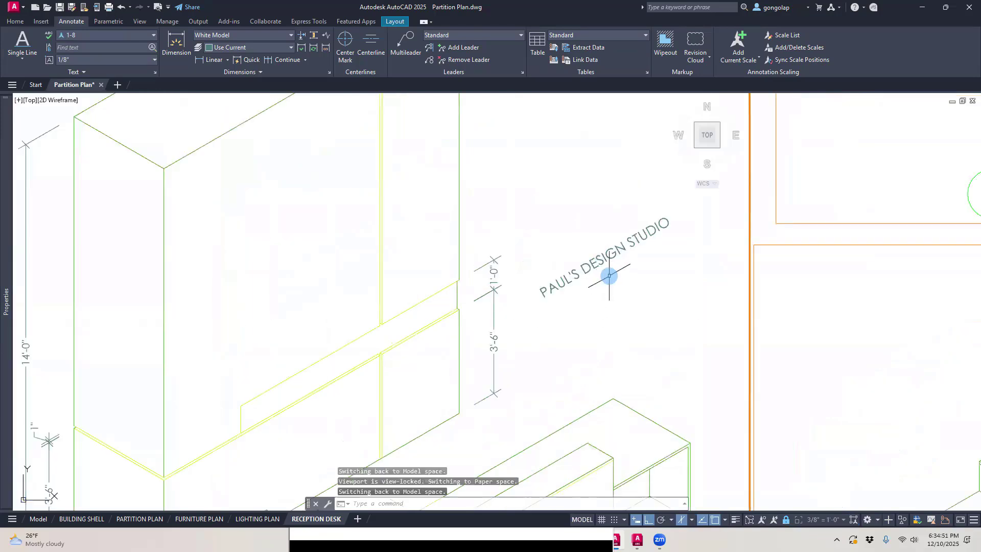
{"action": "type", "text": "m"}
{"action": "key", "text": "Return"}
{"action": "left_click", "coordinate": [606, 258]}
{"action": "left_click", "coordinate": [599, 264]}
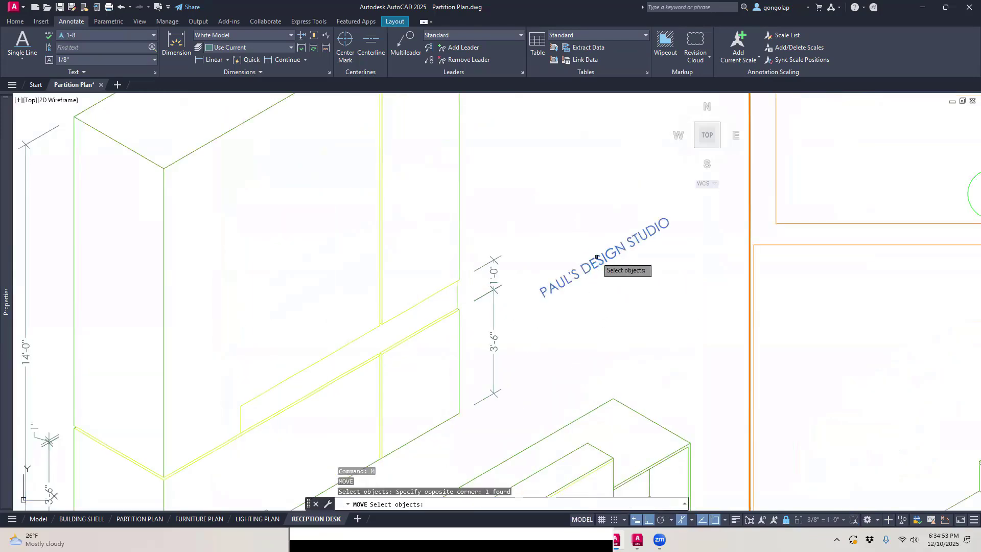
{"action": "right_click", "coordinate": [595, 259]}
{"action": "left_click", "coordinate": [638, 285]}
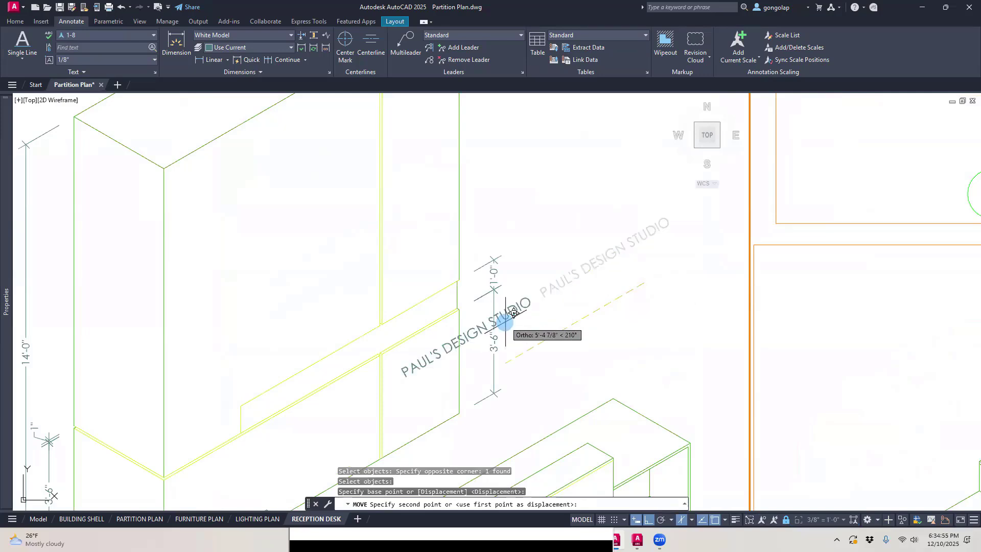
{"action": "key", "text": "F8"}
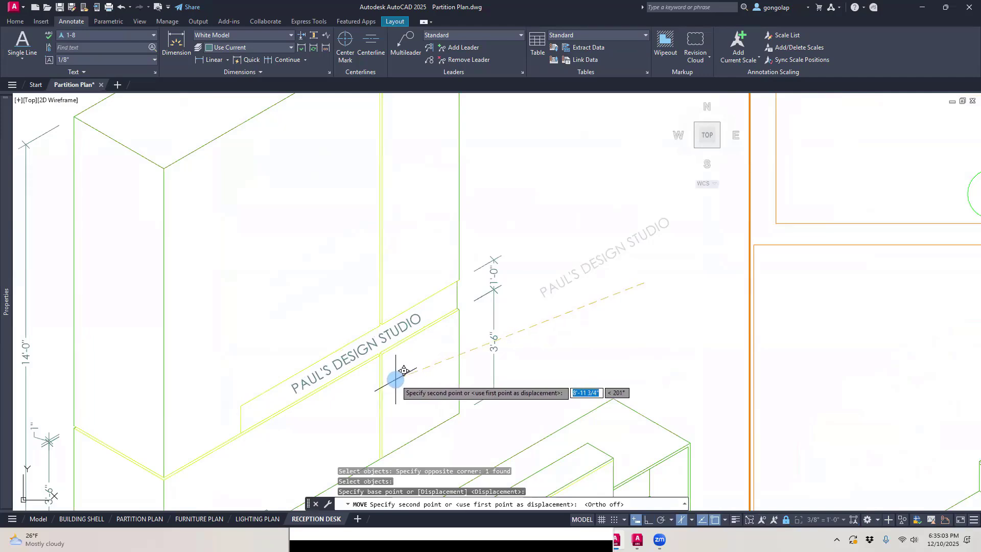
{"action": "left_click", "coordinate": [396, 379]}
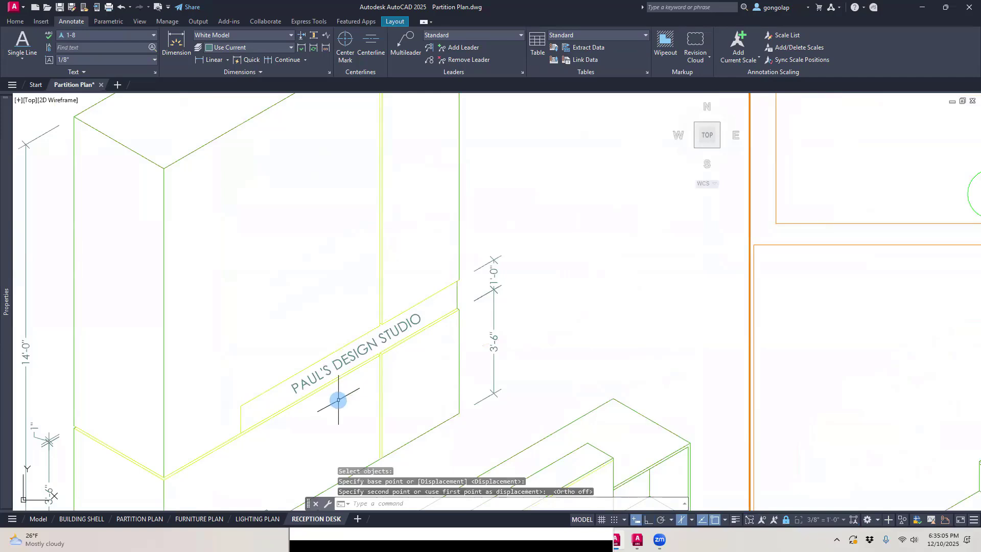
Step: Examine how the sign text's letters sit against the ledge band's isometric edges
{"action": "scroll", "coordinate": [338, 398], "scroll_direction": "up", "scroll_amount": 4}
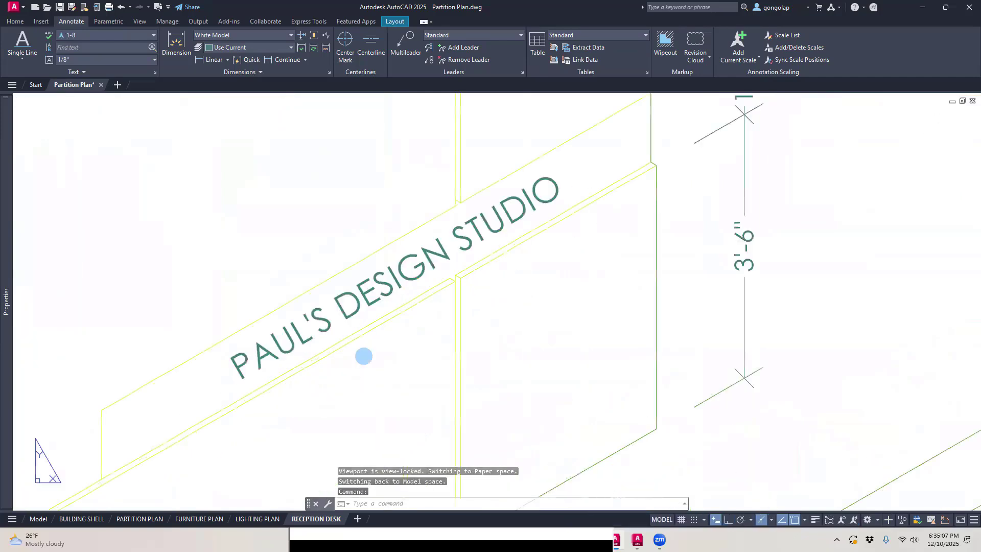
{"action": "scroll", "coordinate": [386, 331], "scroll_direction": "down", "scroll_amount": 2}
{"action": "scroll", "coordinate": [303, 338], "scroll_direction": "up", "scroll_amount": 2}
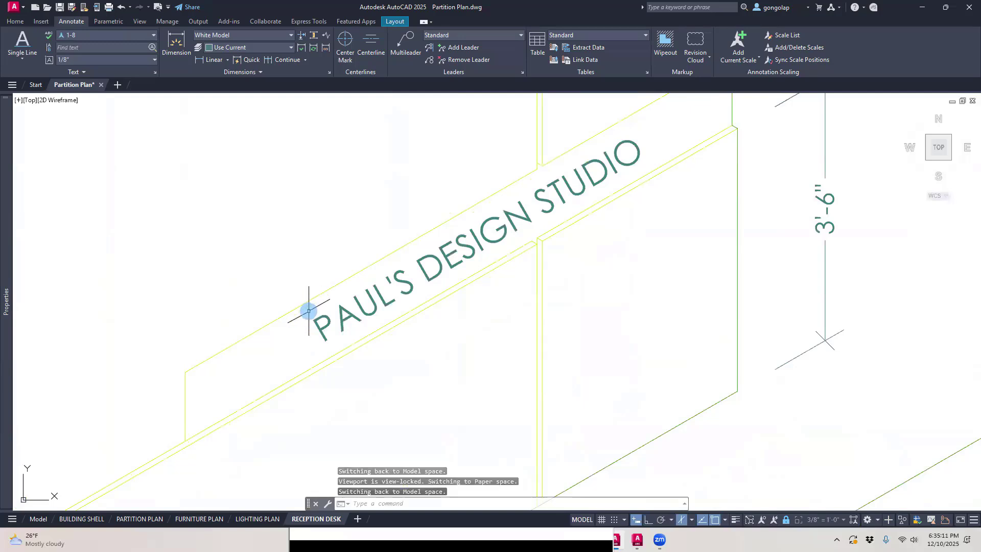
{"action": "scroll", "coordinate": [310, 313], "scroll_direction": "down", "scroll_amount": 4}
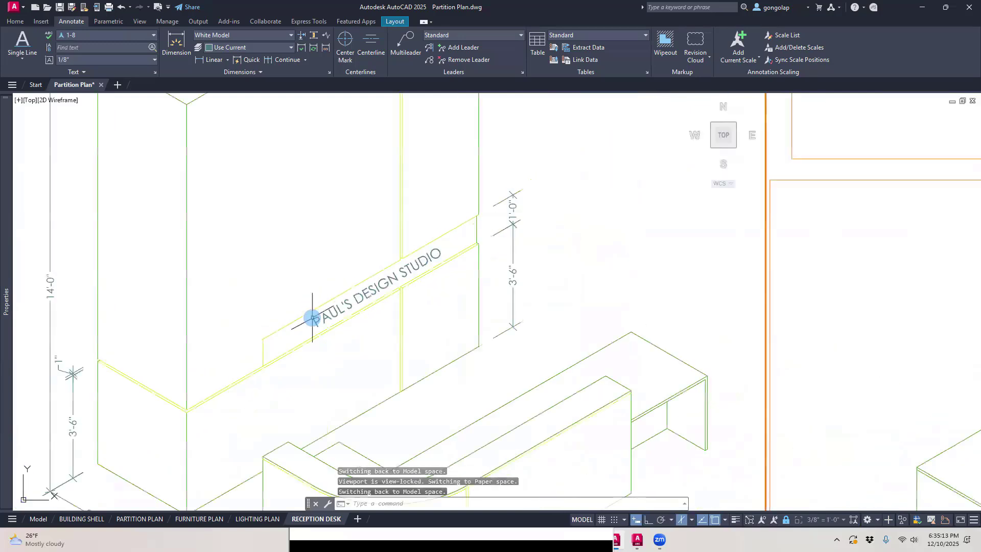
{"action": "middle_click_drag", "start_coordinate": [469, 287], "coordinate": [517, 294]}
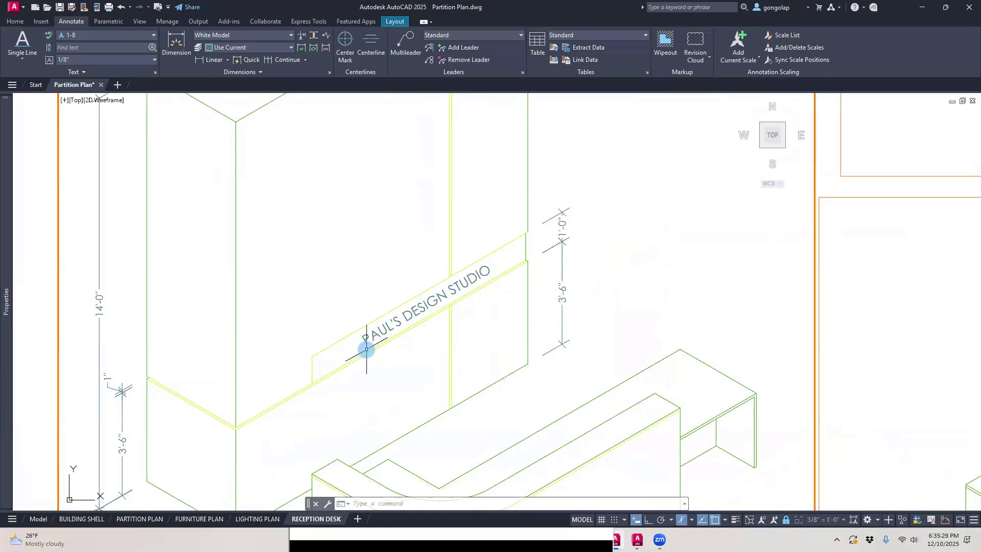
{"action": "scroll", "coordinate": [375, 339], "scroll_direction": "up", "scroll_amount": 5}
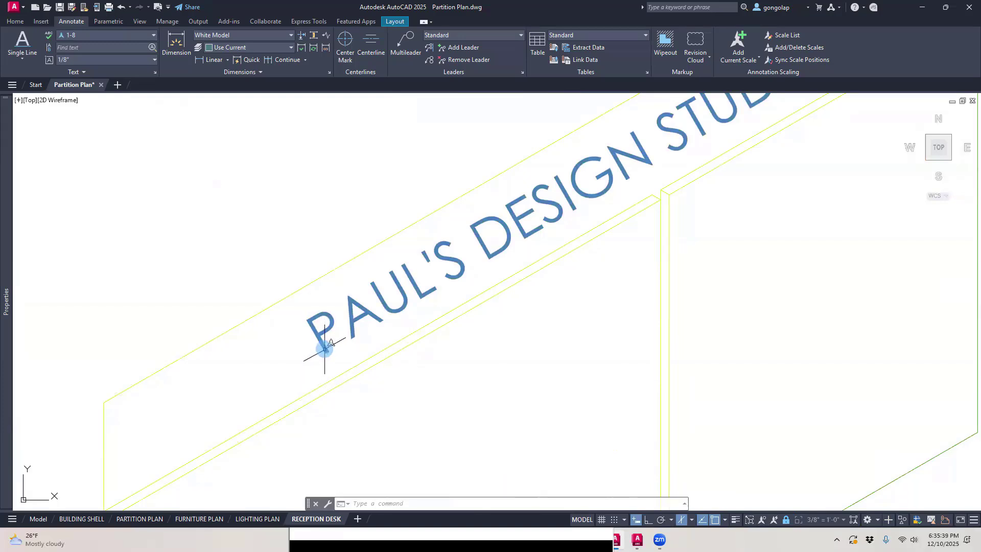
{"action": "scroll", "coordinate": [327, 332], "scroll_direction": "down", "scroll_amount": 2}
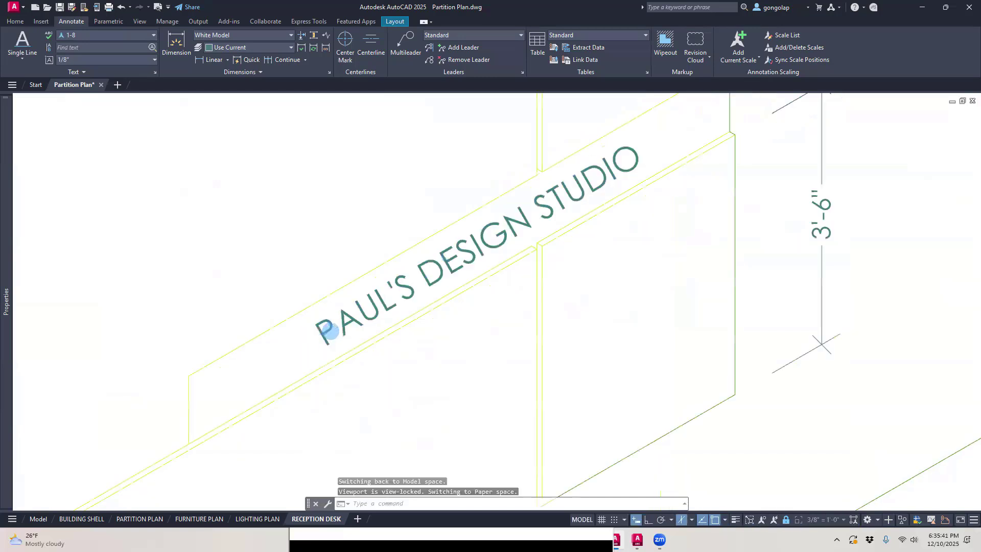
{"action": "scroll", "coordinate": [330, 332], "scroll_direction": "down", "scroll_amount": 2}
{"action": "scroll", "coordinate": [330, 334], "scroll_direction": "up", "scroll_amount": 2}
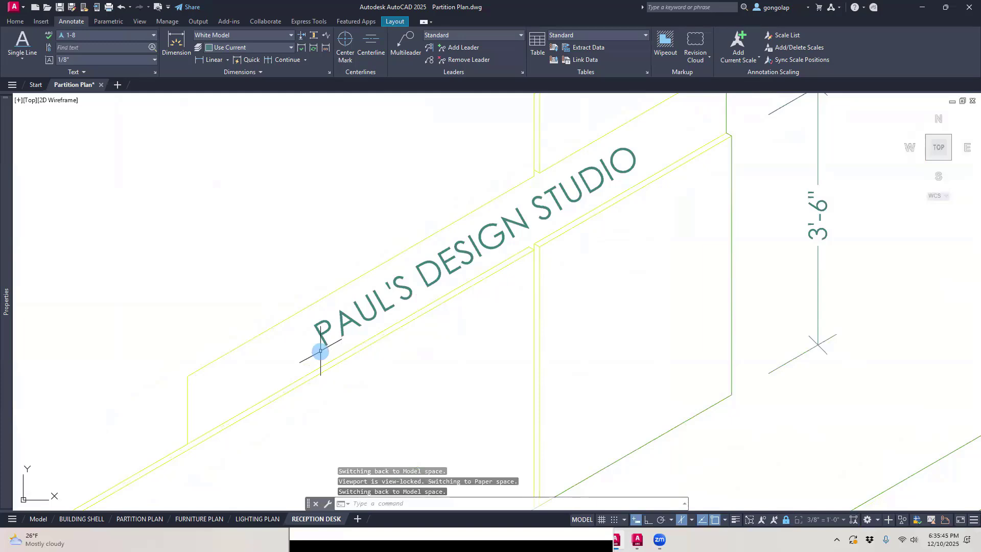
{"action": "scroll", "coordinate": [476, 339], "scroll_direction": "down", "scroll_amount": 2}
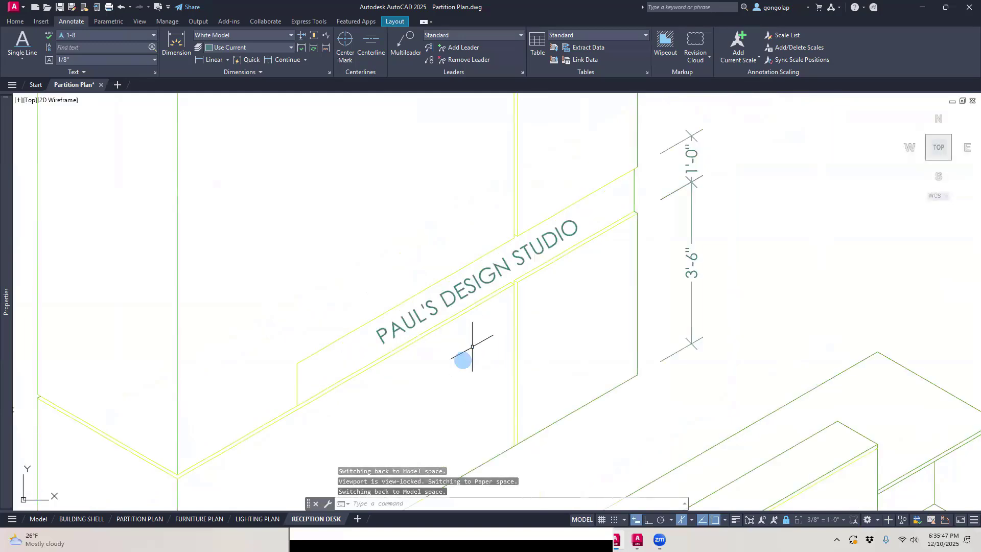
{"action": "middle_click_drag", "start_coordinate": [427, 383], "coordinate": [458, 377]}
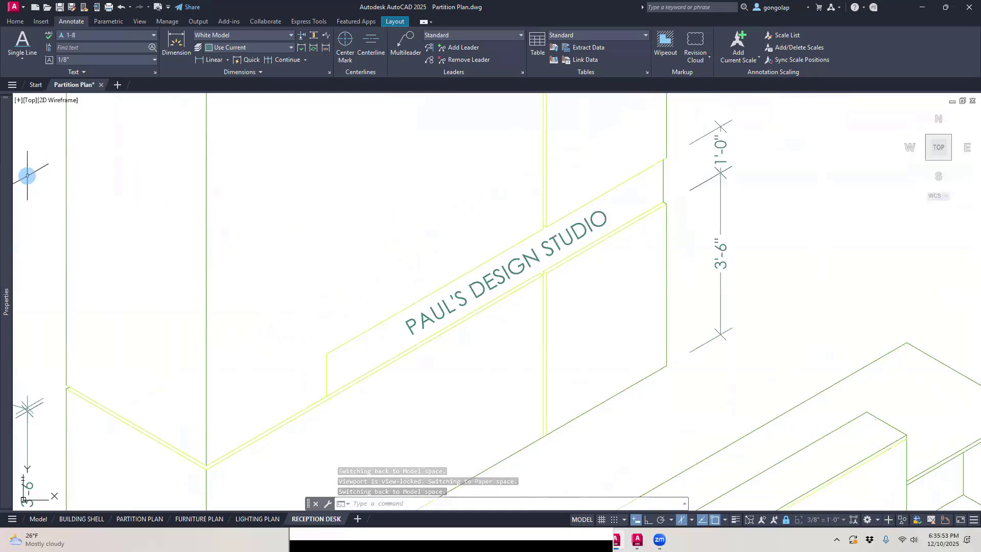
Step: Try the 3-16 text style on the PAUL'S DESIGN STUDIO sign text through its properties
{"action": "mouse_move", "coordinate": [7, 195]}
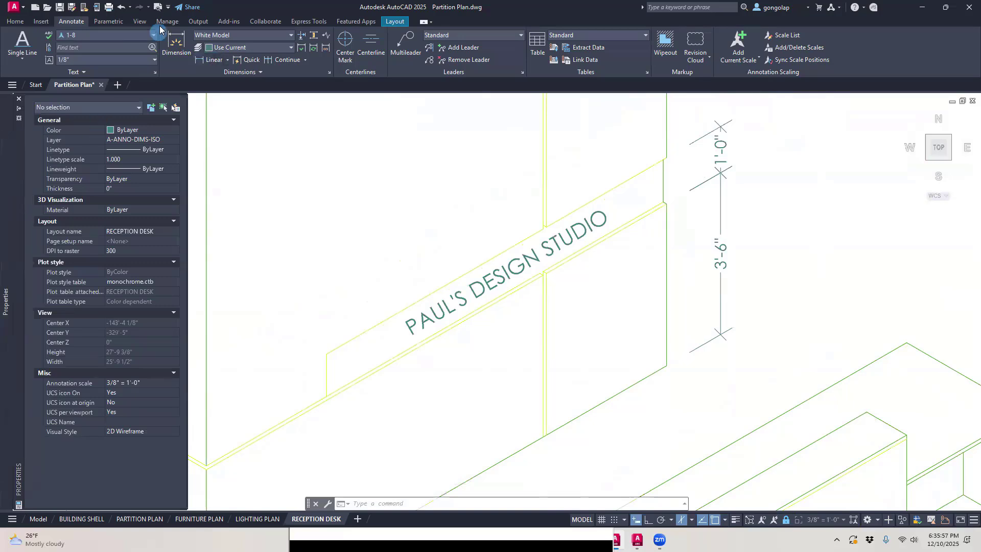
{"action": "left_click", "coordinate": [139, 21]}
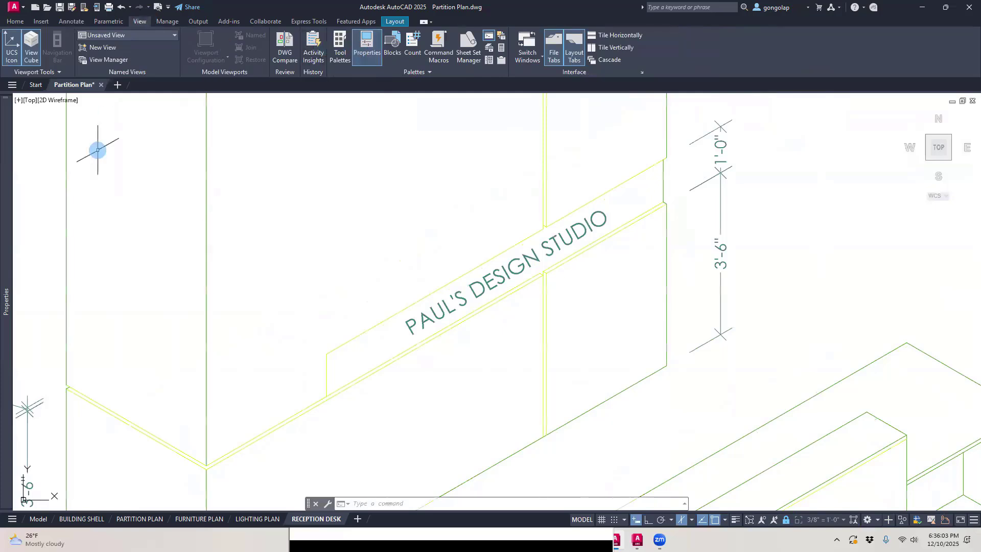
{"action": "mouse_move", "coordinate": [10, 204]}
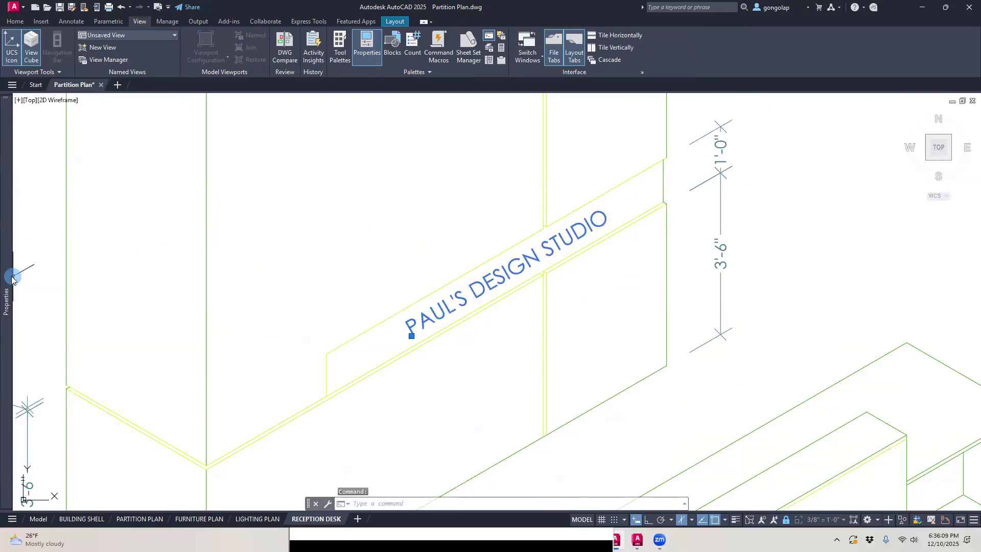
{"action": "mouse_move", "coordinate": [11, 280]}
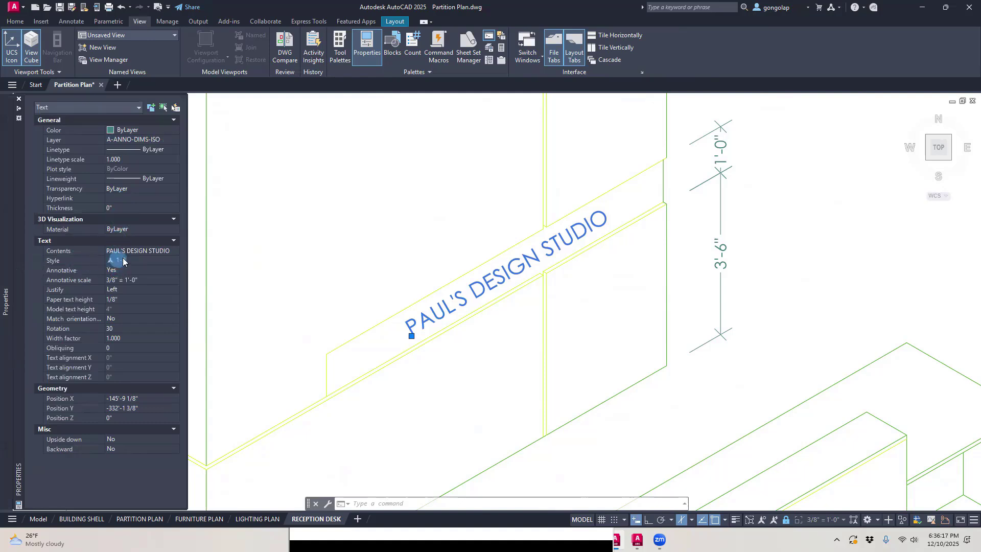
{"action": "left_click", "coordinate": [172, 261]}
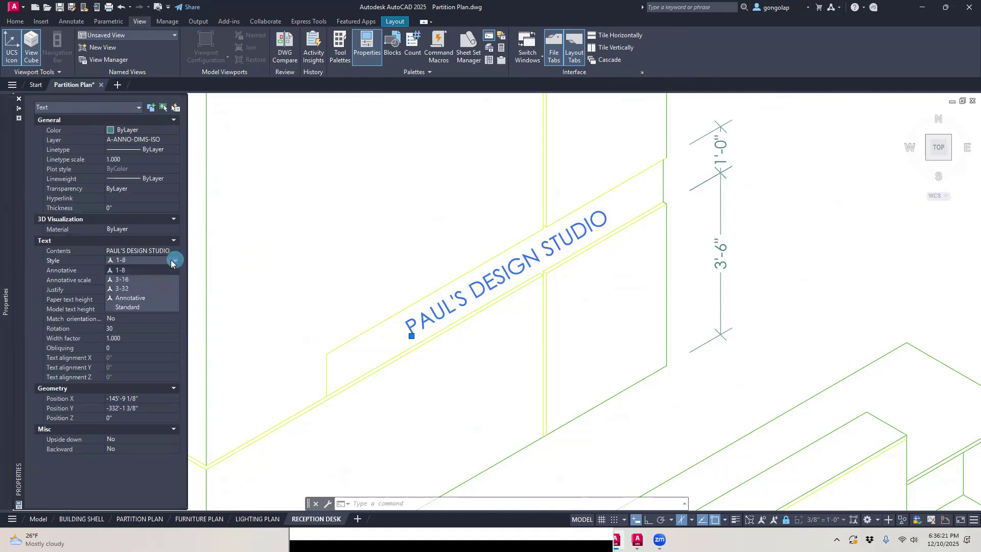
{"action": "left_click", "coordinate": [137, 280]}
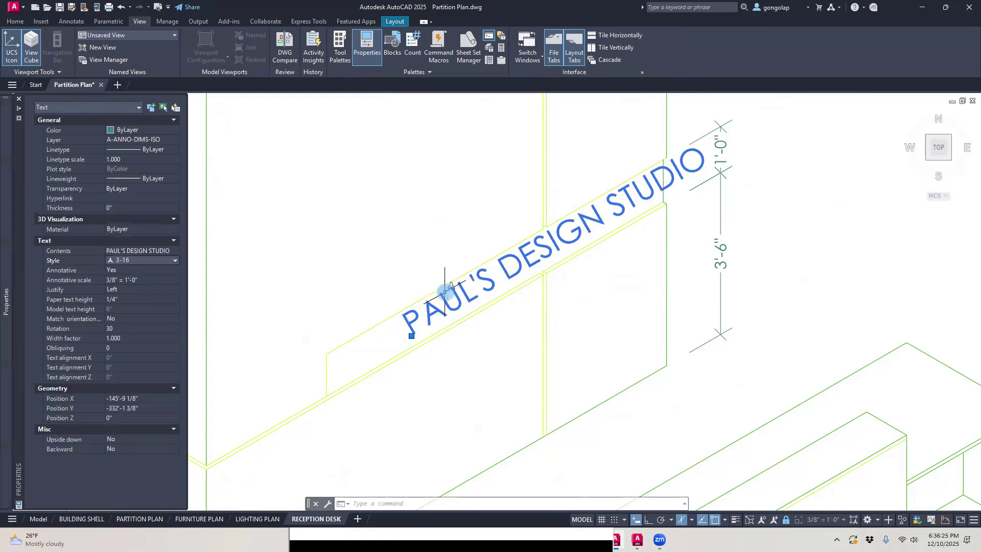
Step: Dock the Properties palette and return the sign text to style 1-8 after trying style 3-32
{"action": "mouse_move", "coordinate": [6, 245]}
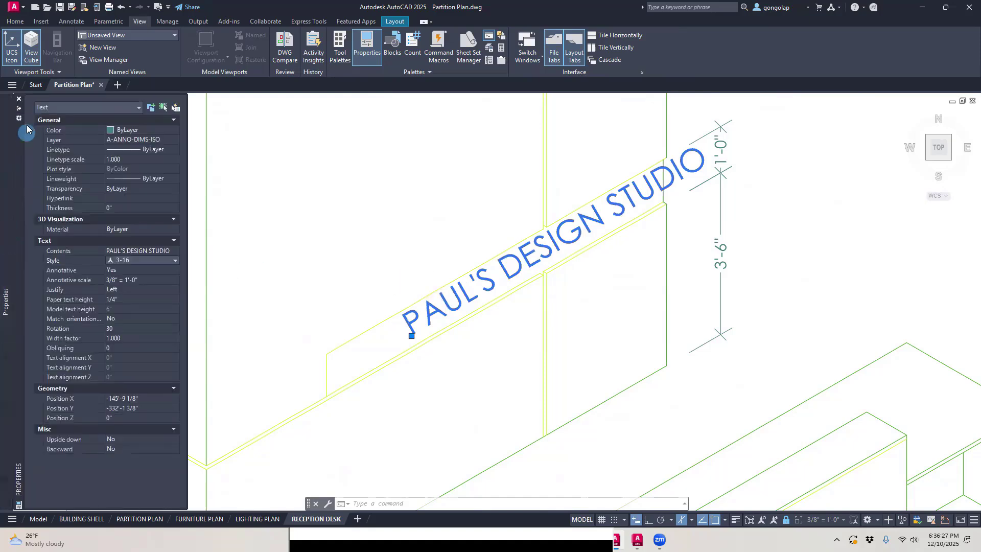
{"action": "left_click", "coordinate": [18, 112]}
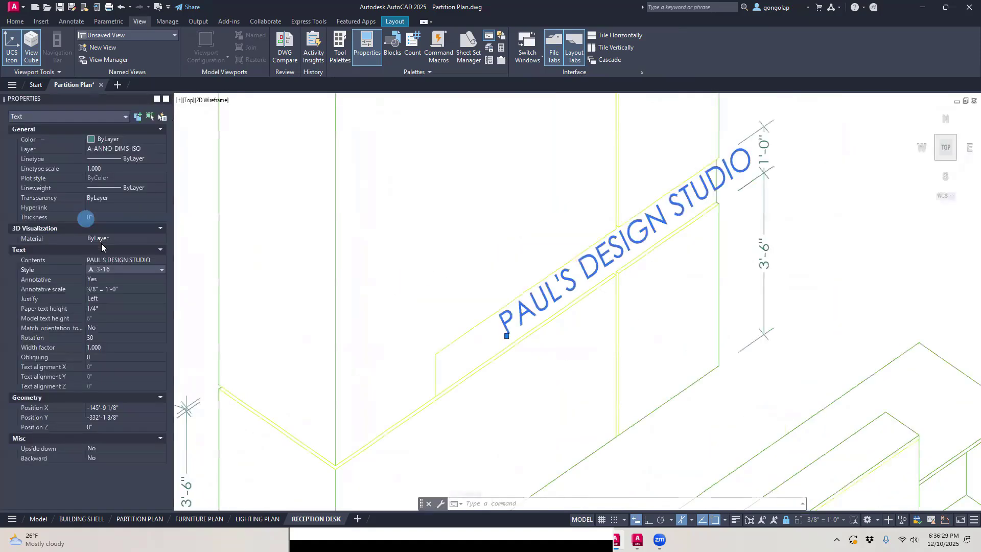
{"action": "left_click", "coordinate": [146, 269]}
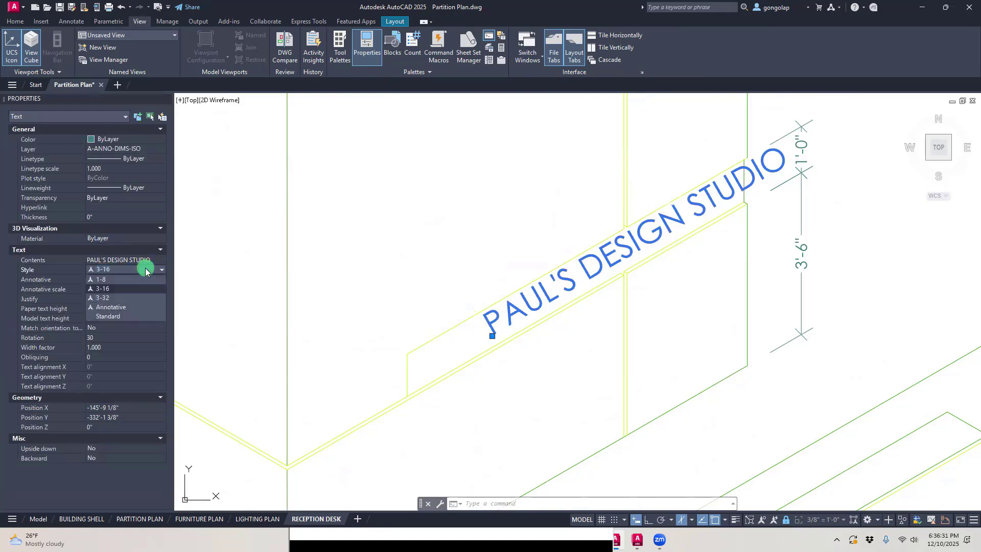
{"action": "left_click", "coordinate": [113, 299]}
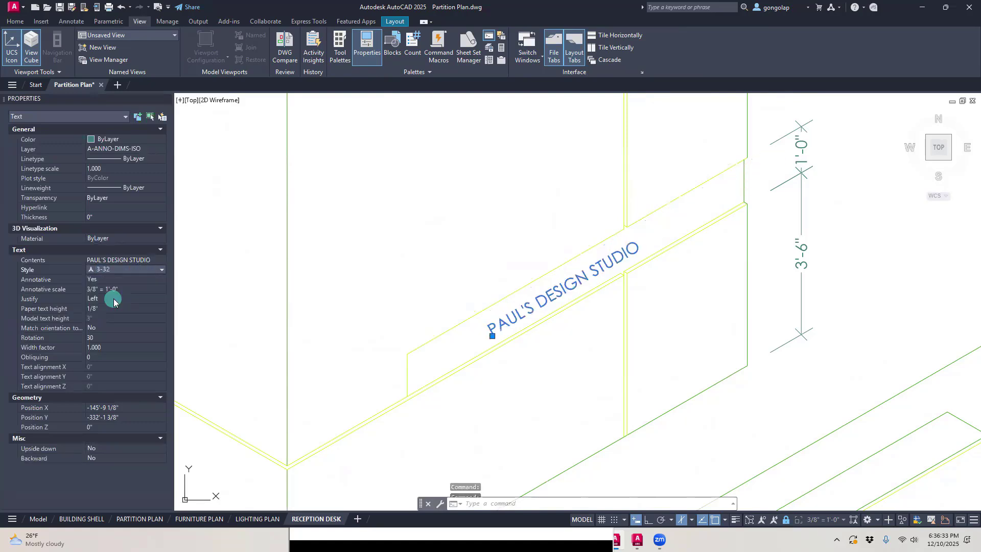
{"action": "left_click", "coordinate": [133, 270]}
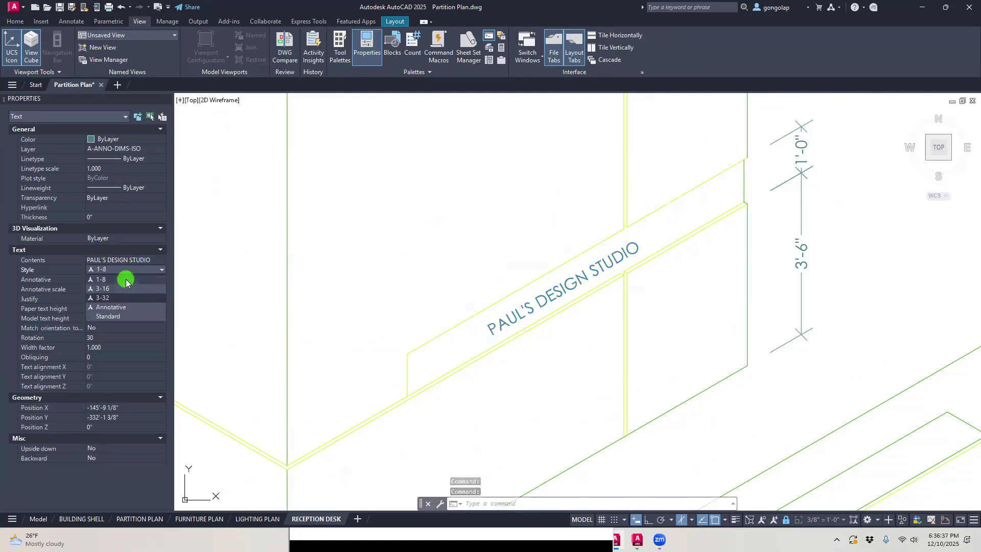
{"action": "left_click", "coordinate": [126, 281]}
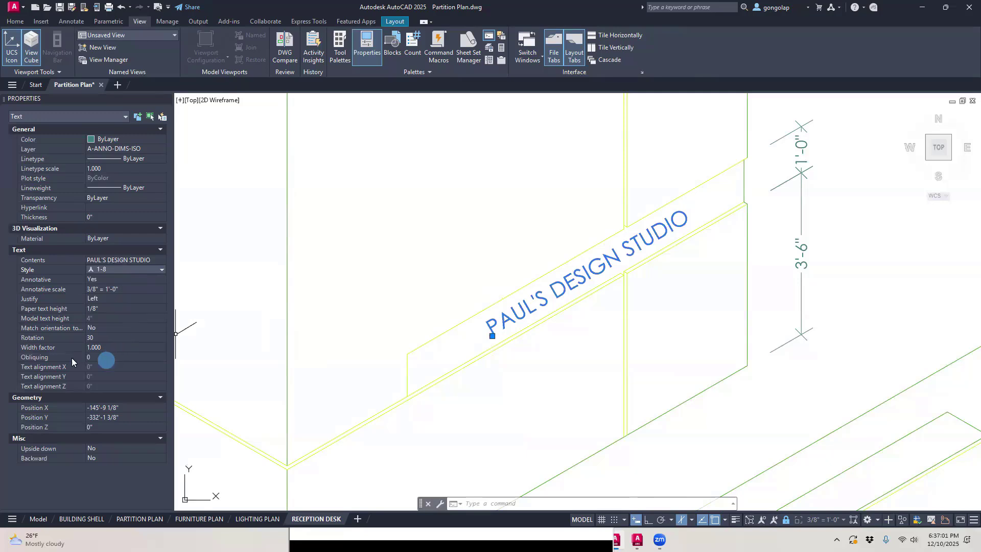
Step: Set the obliquing angle of the PAUL'S DESIGN STUDIO text on the ledge band to 30
{"action": "left_click", "coordinate": [39, 357]}
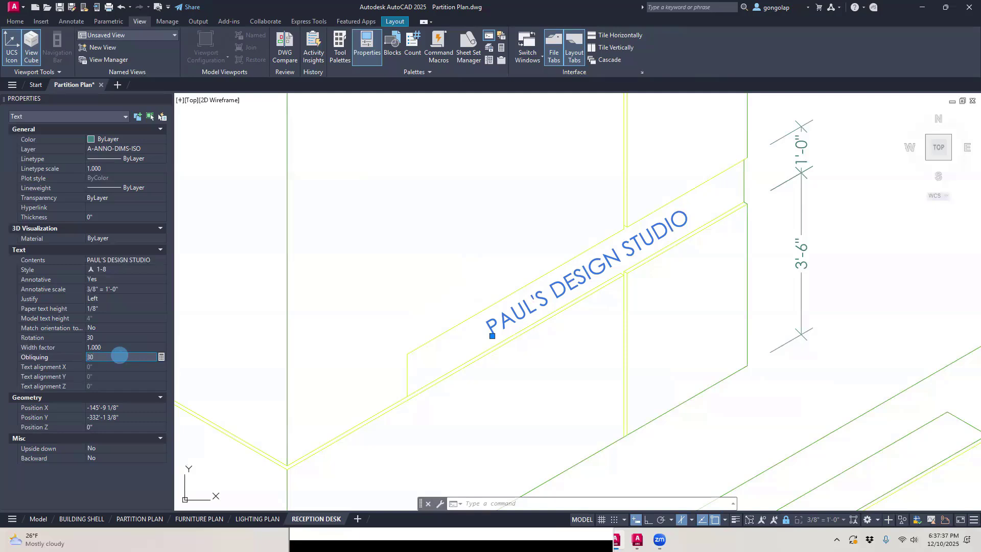
{"action": "key", "text": "Return"}
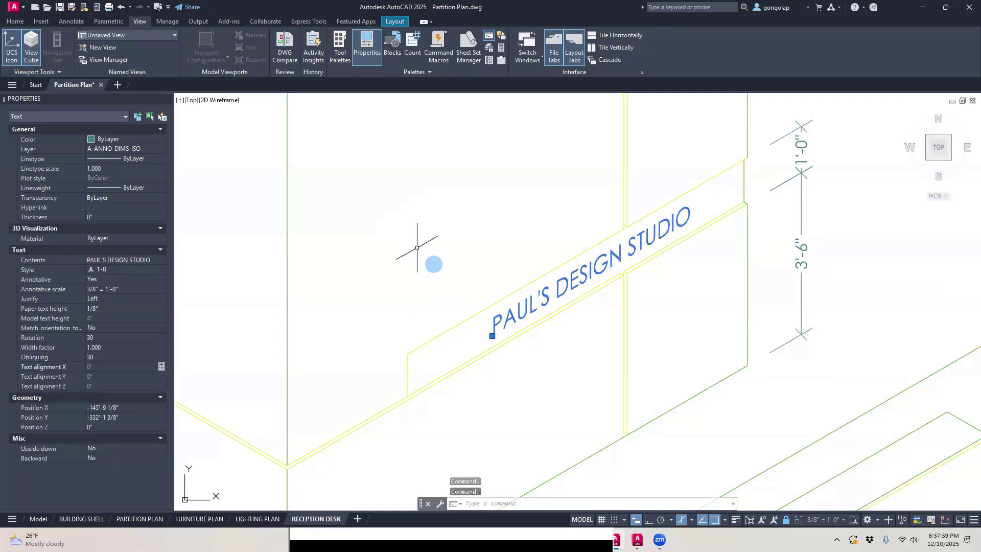
{"action": "key", "text": "Escape"}
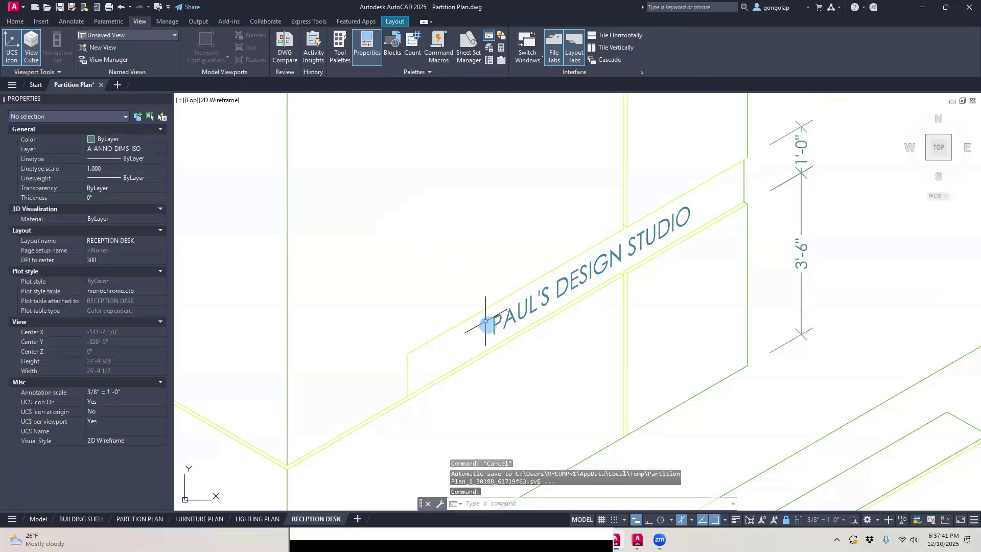
{"action": "scroll", "coordinate": [491, 307], "scroll_direction": "up", "scroll_amount": 5}
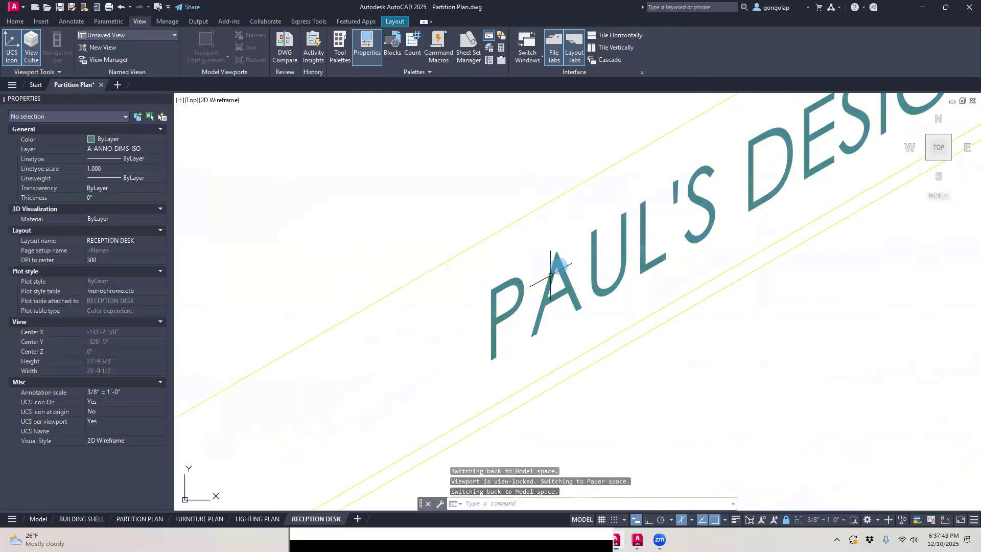
{"action": "scroll", "coordinate": [551, 317], "scroll_direction": "down", "scroll_amount": 3}
{"action": "scroll", "coordinate": [549, 317], "scroll_direction": "down", "scroll_amount": 5}
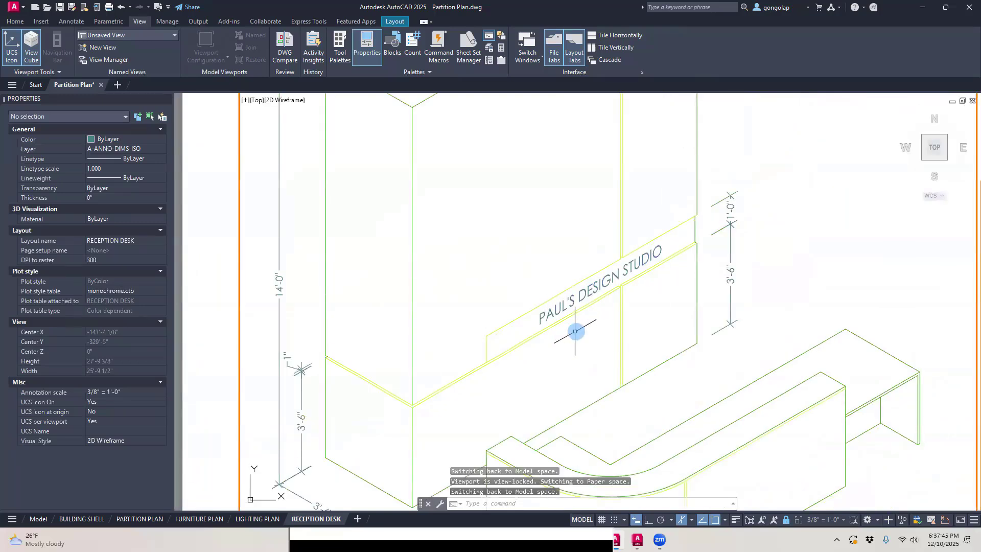
Step: Copy the PAUL'S DESIGN STUDIO text from the ledge band to the empty area in front of the curved reception desk
{"action": "middle_click_drag", "start_coordinate": [545, 314], "coordinate": [517, 307]}
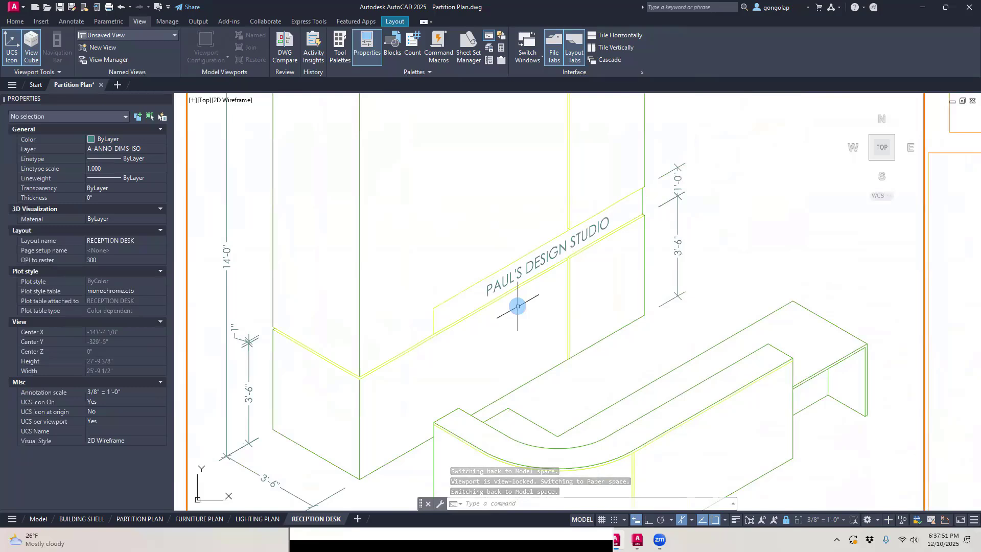
{"action": "type", "text": "co"}
{"action": "key", "text": "Return"}
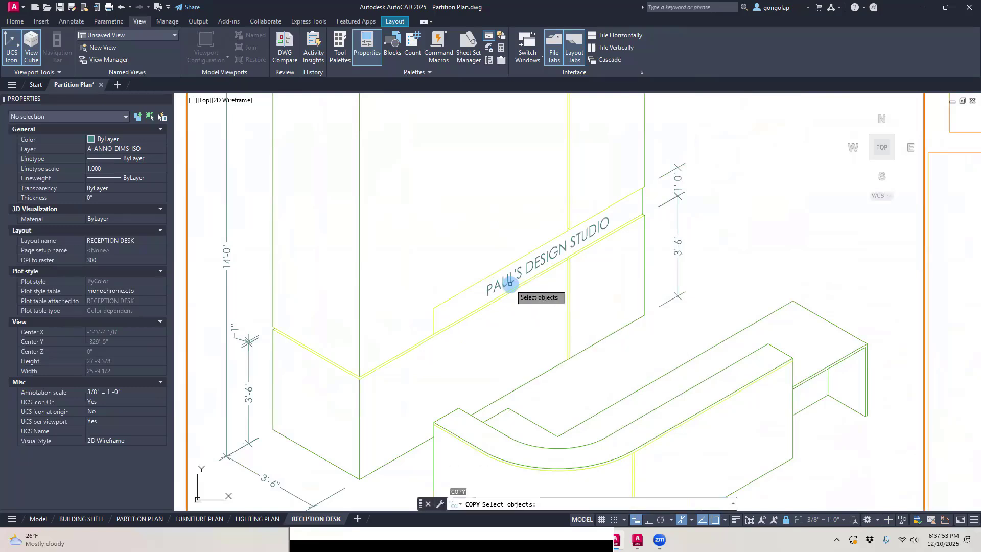
{"action": "left_click", "coordinate": [511, 281]}
{"action": "key", "text": "Return"}
{"action": "left_click", "coordinate": [487, 296]}
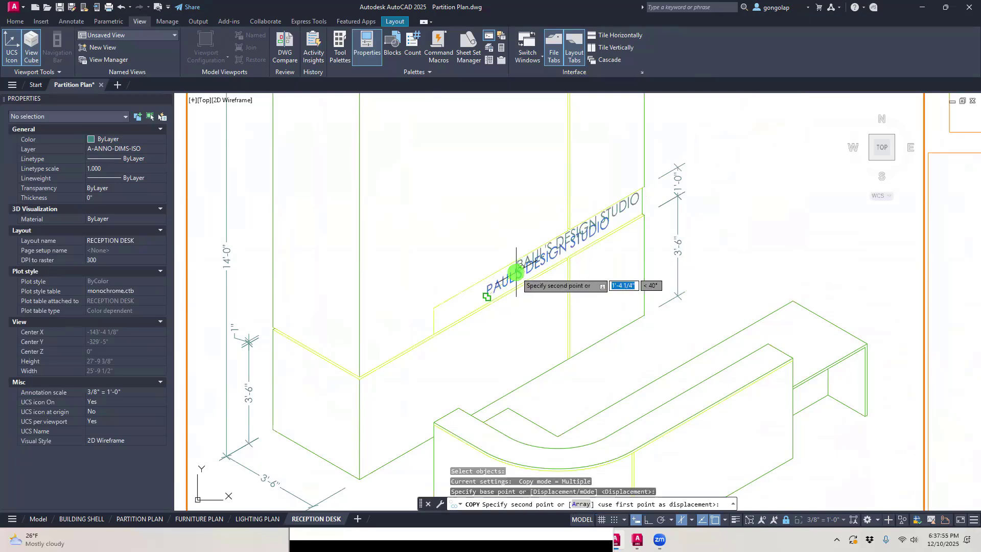
{"action": "scroll", "coordinate": [516, 272], "scroll_direction": "down", "scroll_amount": 4}
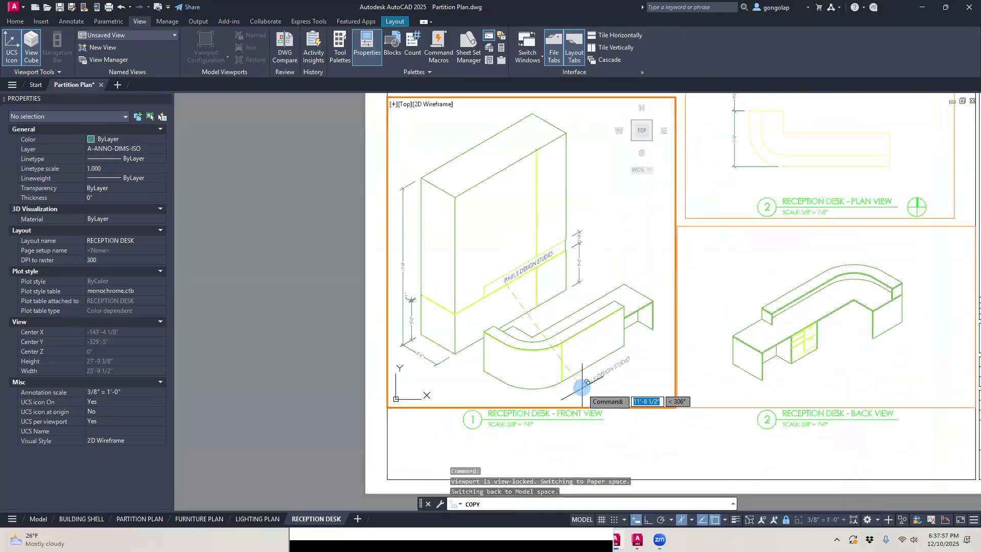
{"action": "scroll", "coordinate": [580, 342], "scroll_direction": "up", "scroll_amount": 4}
{"action": "scroll", "coordinate": [582, 388], "scroll_direction": "up", "scroll_amount": 1}
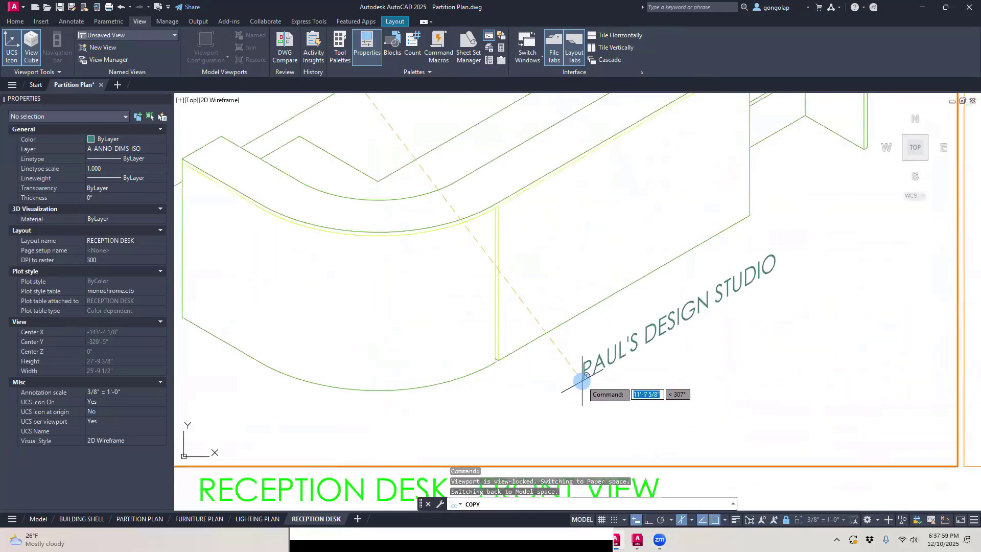
{"action": "left_click", "coordinate": [581, 380]}
{"action": "key", "text": "Return"}
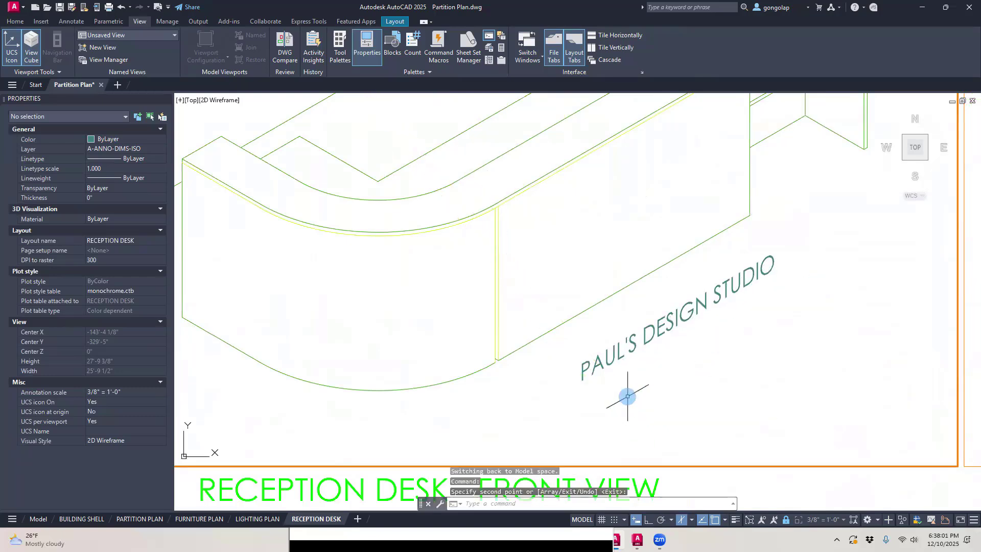
Step: Set the copied sign text's obliquing angle to -30
{"action": "left_click", "coordinate": [617, 352]}
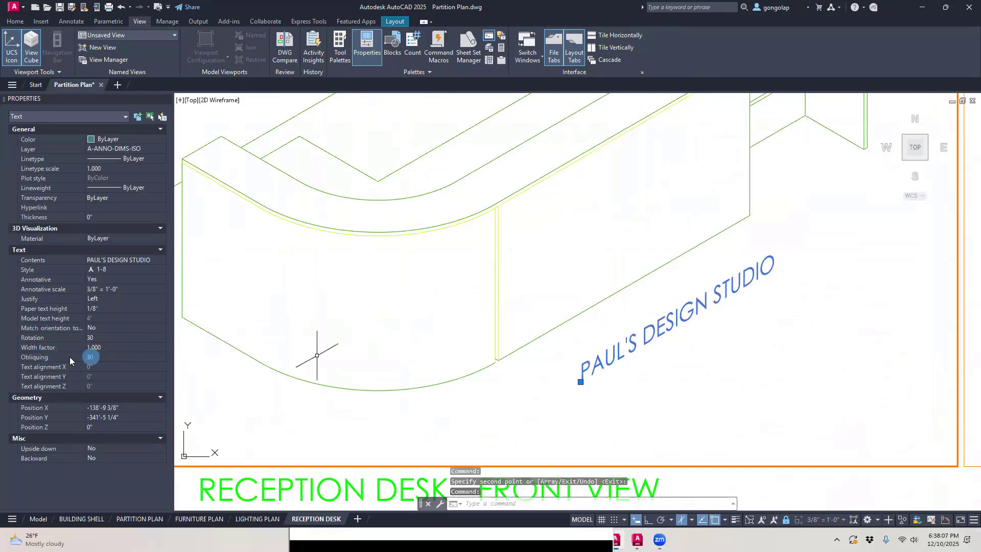
{"action": "left_click", "coordinate": [92, 357]}
{"action": "double_click", "coordinate": [100, 357]}
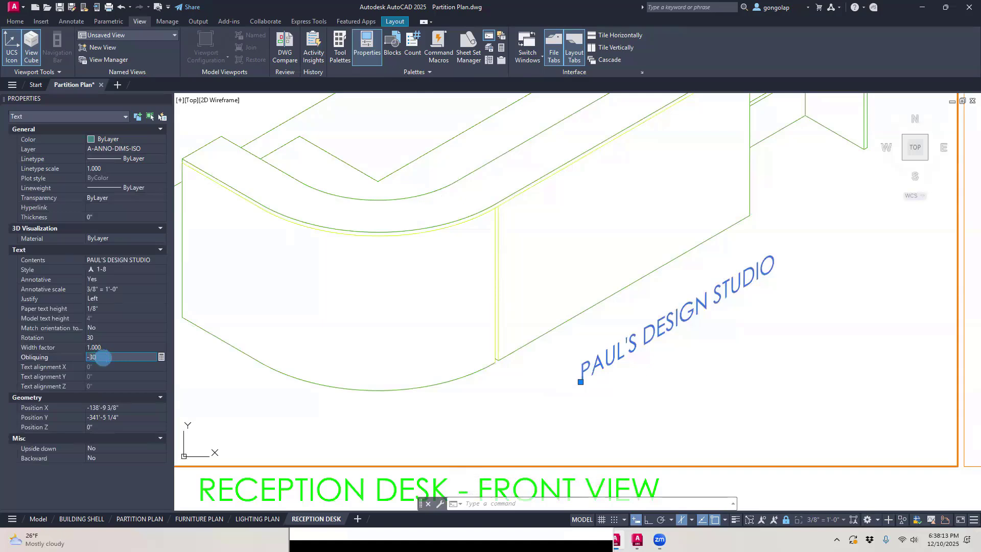
{"action": "key", "text": "Return"}
{"action": "key", "text": "Escape"}
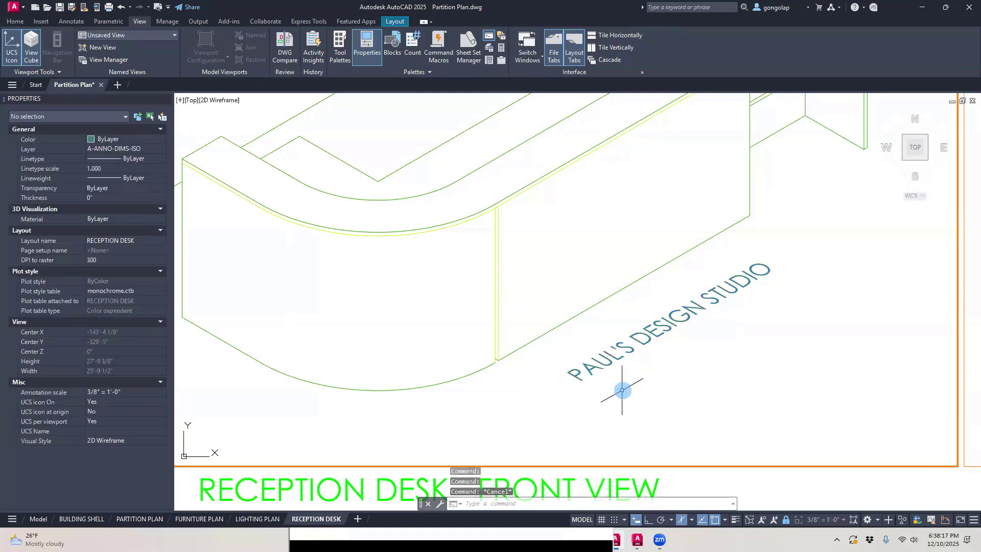
Step: Move the copied sign text onto the top surface of the reception desk's raised counter
{"action": "scroll", "coordinate": [622, 390], "scroll_direction": "down", "scroll_amount": 2}
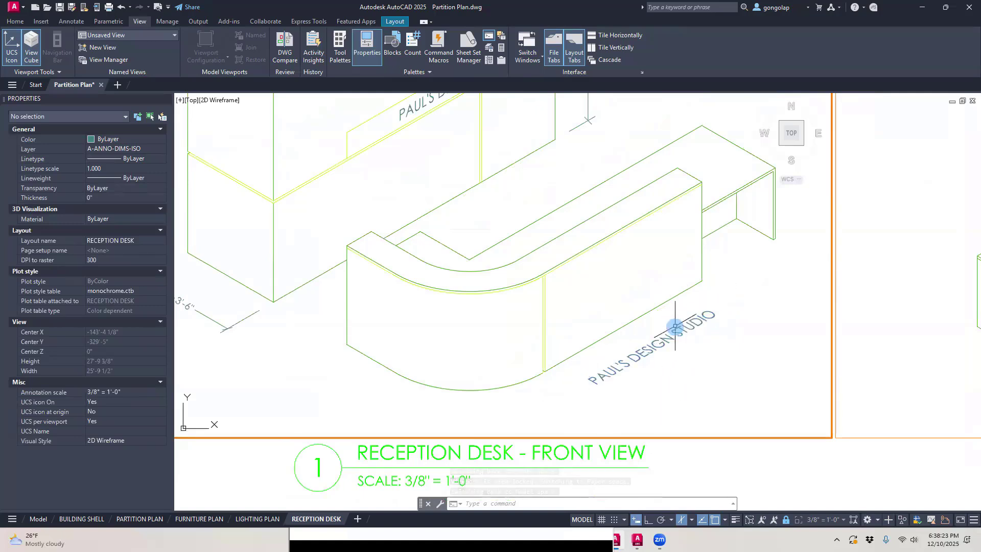
{"action": "type", "text": "m"}
{"action": "key", "text": "Return"}
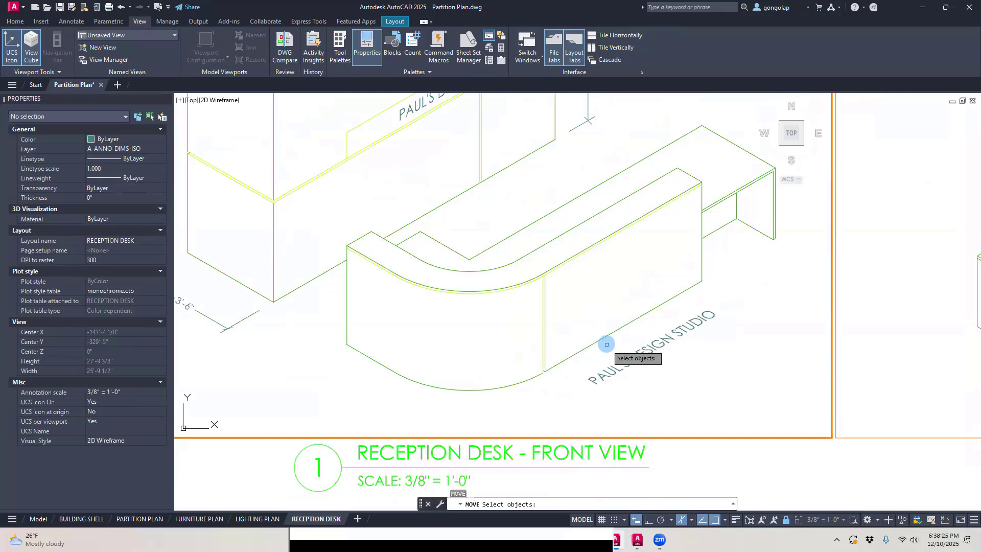
{"action": "left_click", "coordinate": [610, 366]}
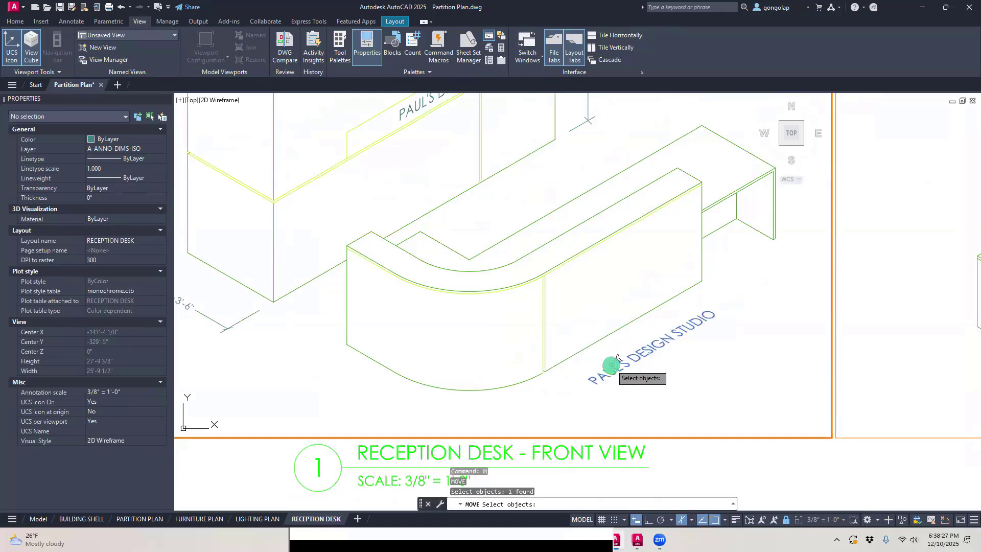
{"action": "key", "text": "Return"}
{"action": "left_click", "coordinate": [644, 378]}
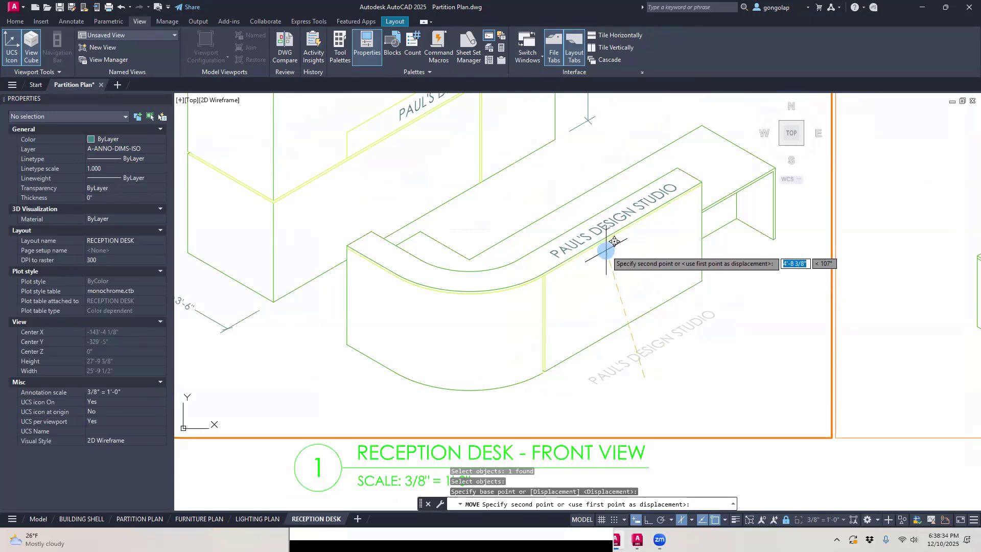
{"action": "left_click", "coordinate": [605, 249]}
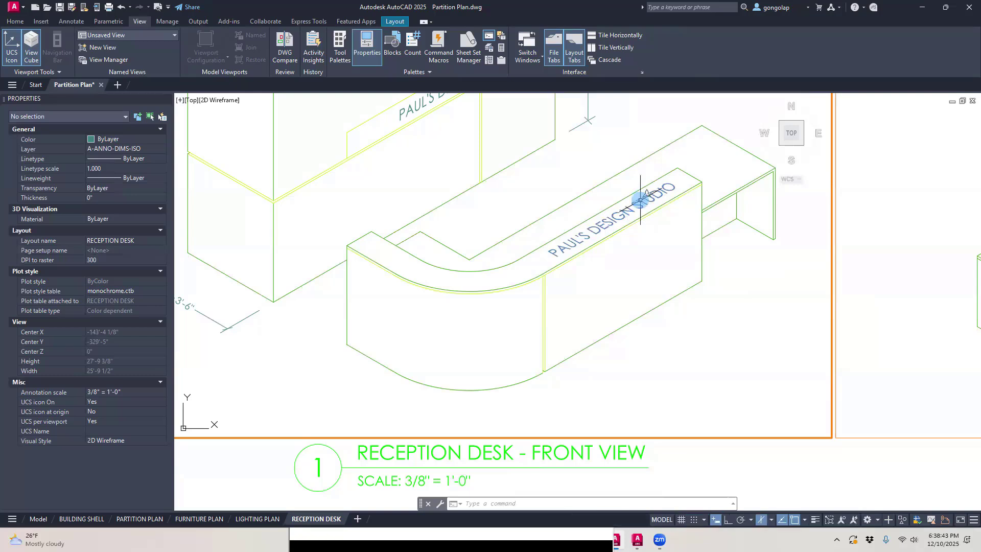
Step: Remove the copied sign text from the reception desk's raised counter
{"action": "middle_click_drag", "start_coordinate": [641, 198], "coordinate": [637, 219]}
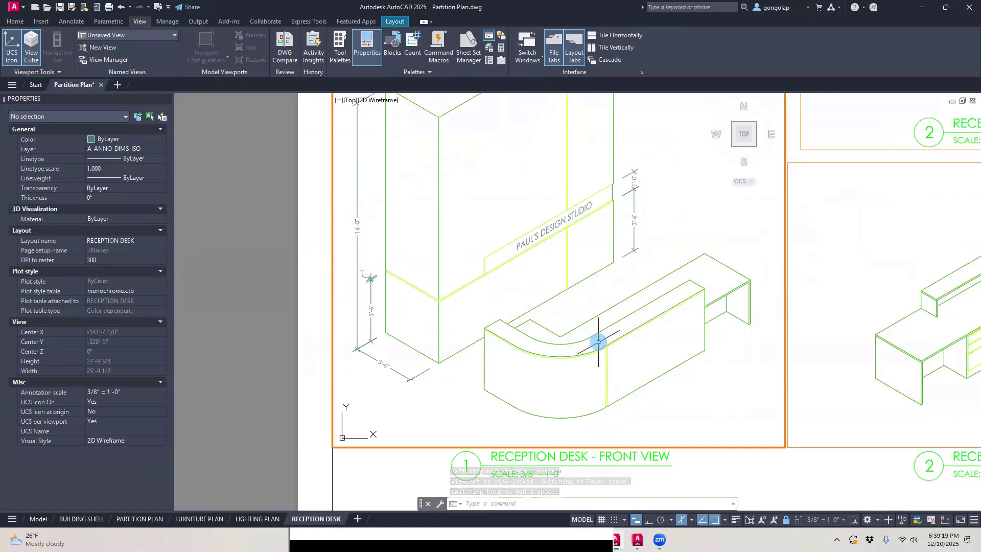
{"action": "scroll", "coordinate": [510, 323], "scroll_direction": "down", "scroll_amount": 2}
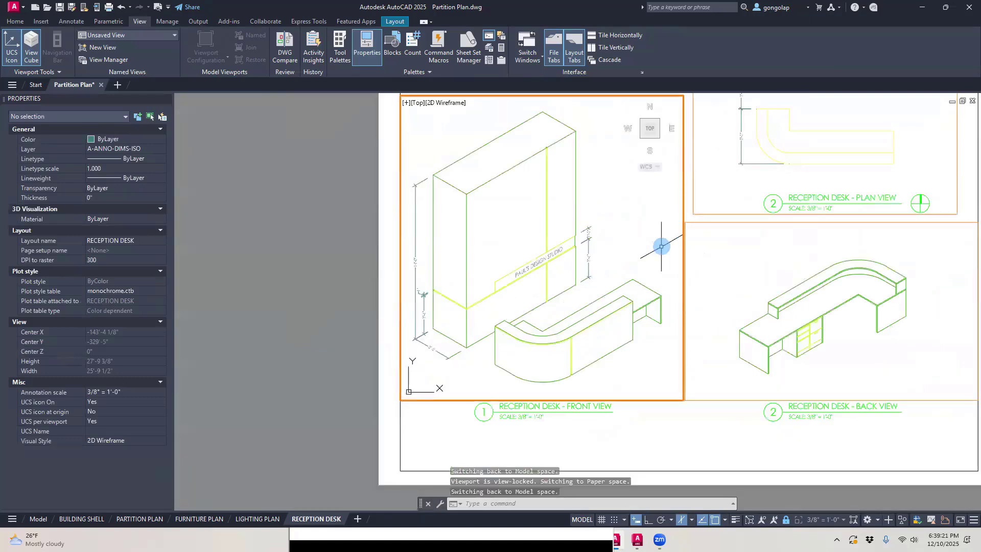
{"action": "scroll", "coordinate": [661, 246], "scroll_direction": "up", "scroll_amount": 2}
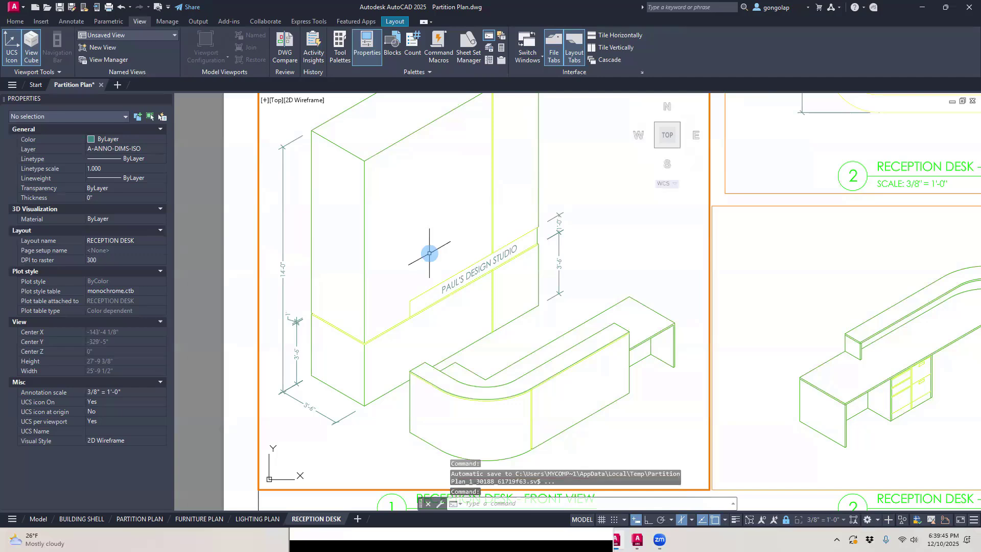
Step: Try the 3-16 text style on the PAUL'S DESIGN STUDIO text on the ledge band
{"action": "scroll", "coordinate": [423, 307], "scroll_direction": "up", "scroll_amount": 5}
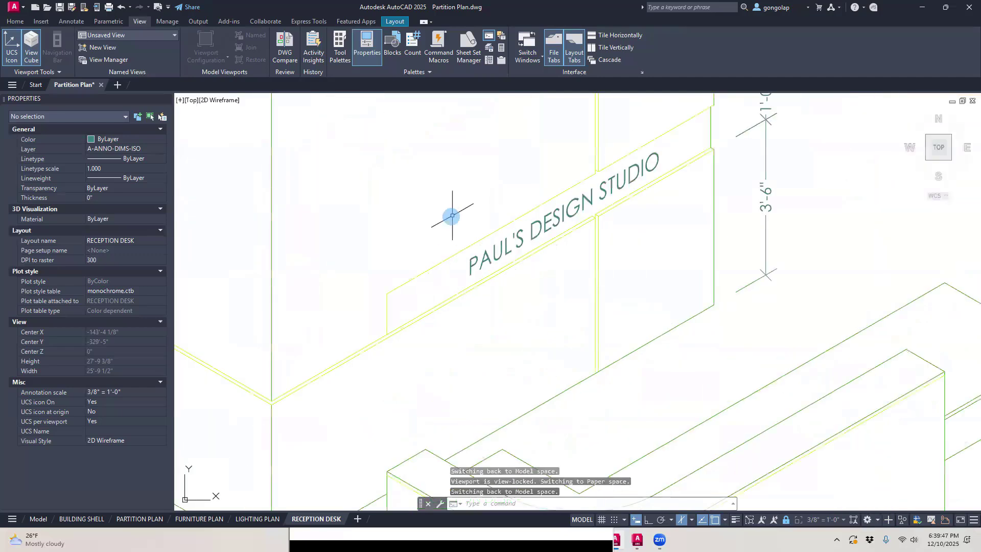
{"action": "middle_click_drag", "start_coordinate": [452, 216], "coordinate": [439, 286]}
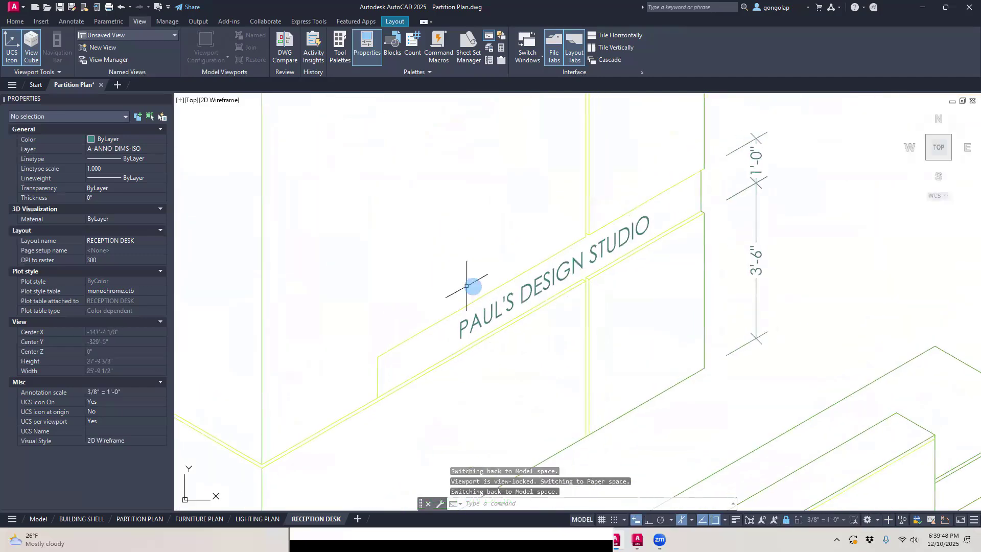
{"action": "left_click", "coordinate": [538, 285]}
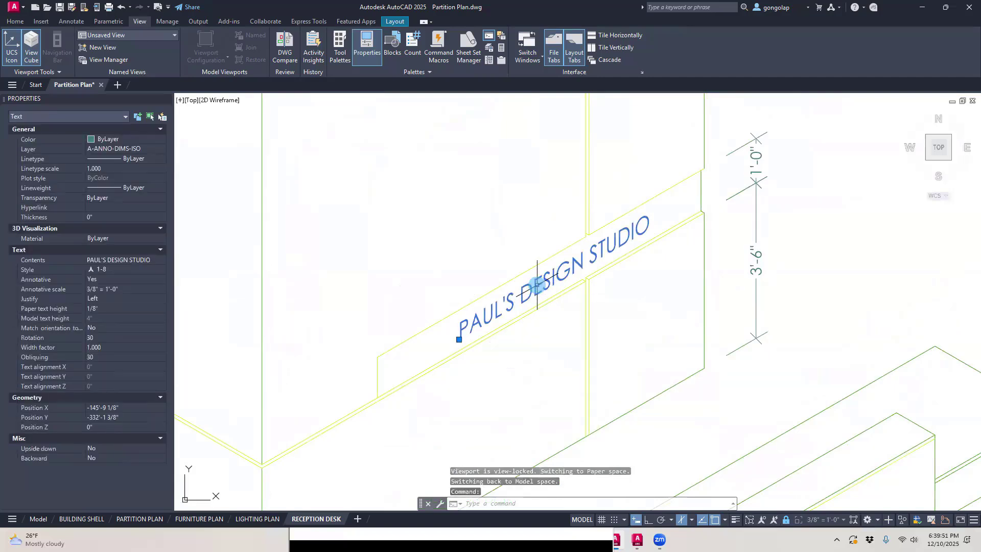
{"action": "left_click", "coordinate": [146, 269]}
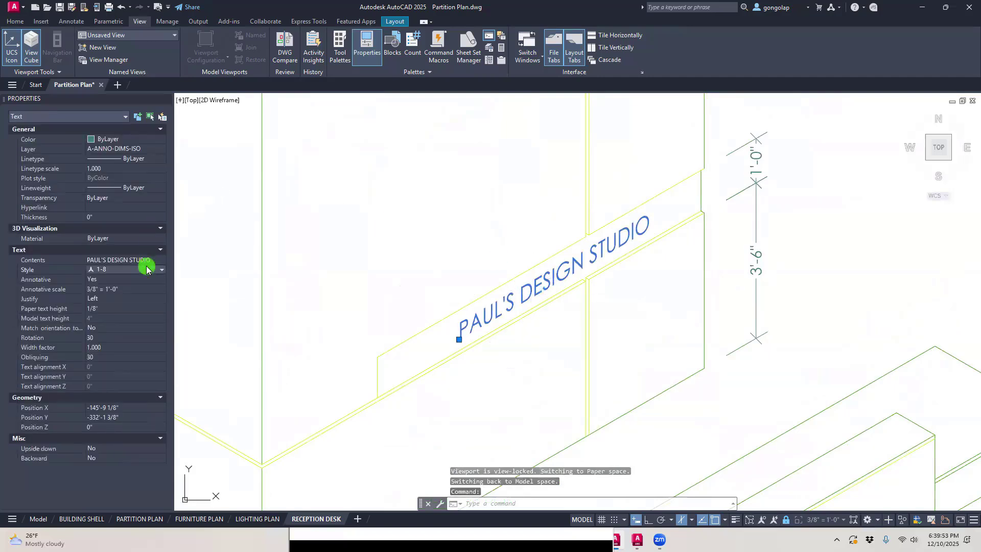
{"action": "left_click", "coordinate": [147, 269]}
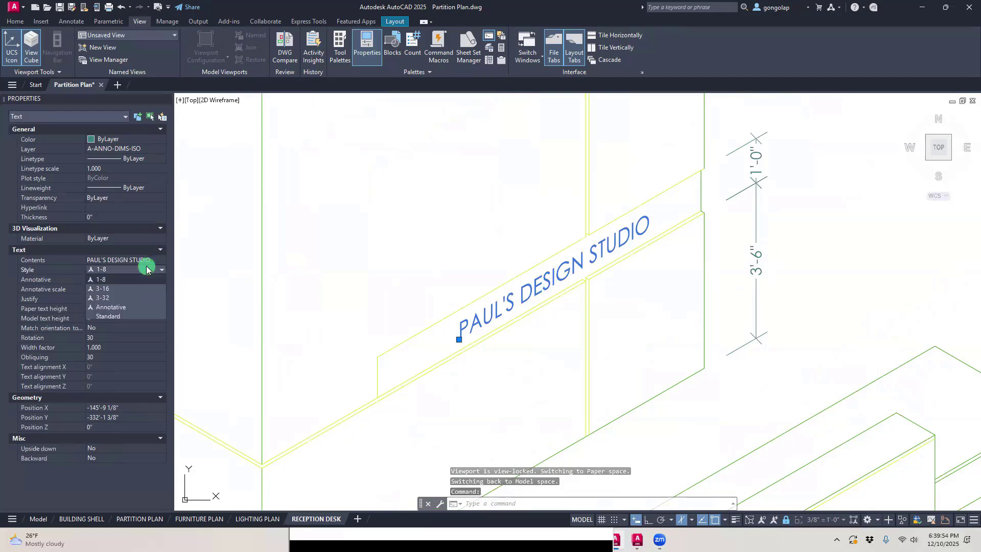
{"action": "left_click", "coordinate": [127, 288]}
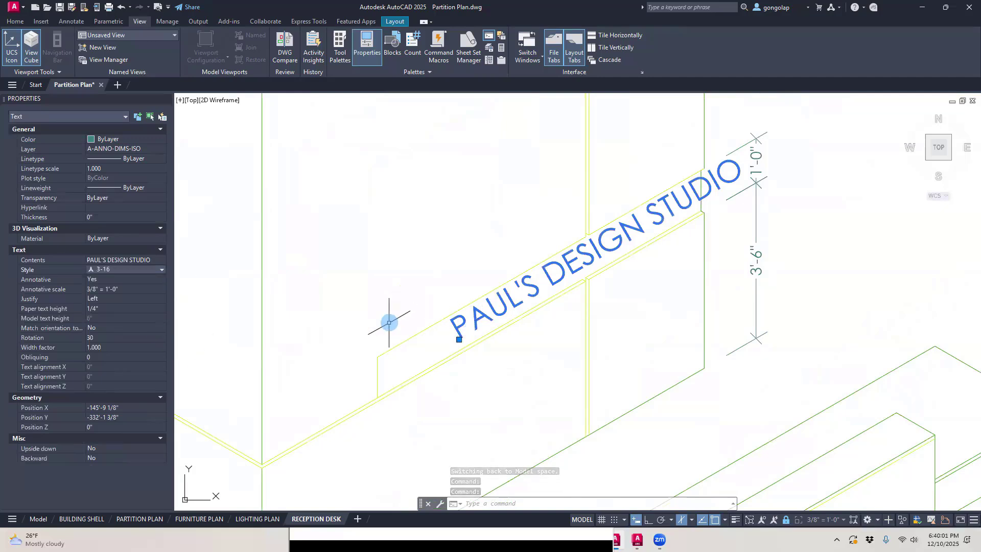
Step: Compare styles 3-32 and 3-16 on the ledge band's sign text and return it to style 1-8
{"action": "left_click", "coordinate": [162, 269]}
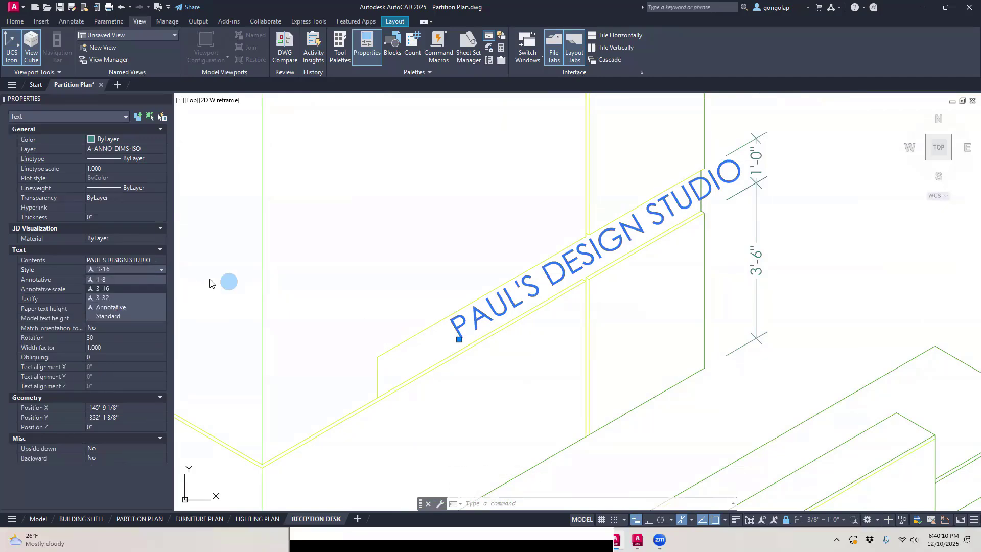
{"action": "left_click", "coordinate": [119, 296]}
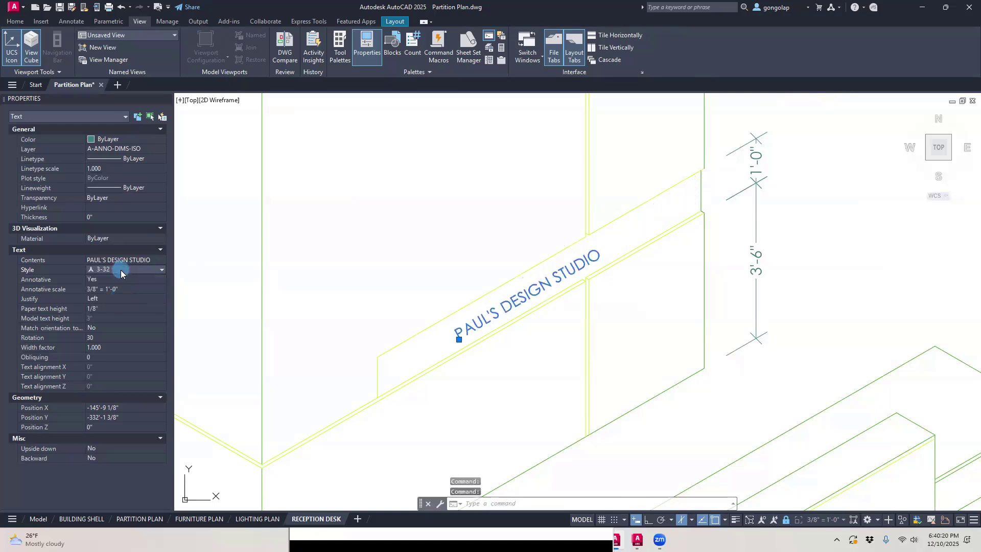
{"action": "left_click", "coordinate": [120, 269]}
{"action": "left_click", "coordinate": [121, 287]}
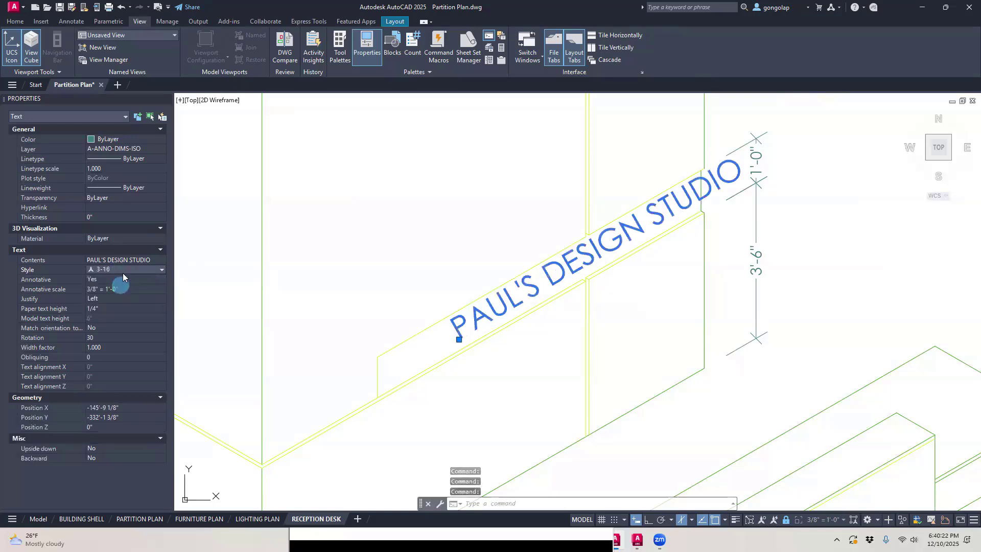
{"action": "left_click", "coordinate": [123, 270]}
{"action": "left_click", "coordinate": [121, 279]}
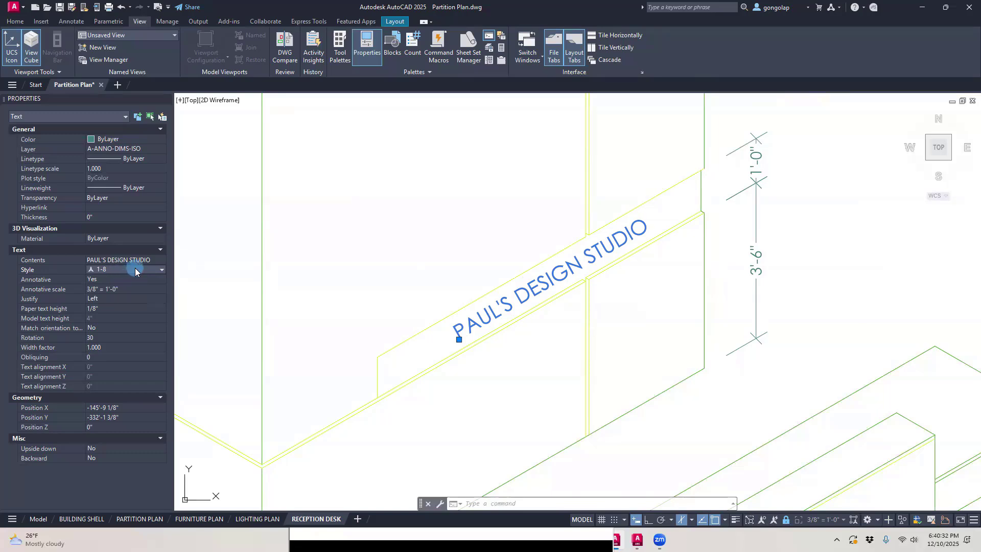
Step: Switch the ledge band's PAUL'S DESIGN STUDIO text to the Standard style and set its height to 5"
{"action": "left_click", "coordinate": [135, 269]}
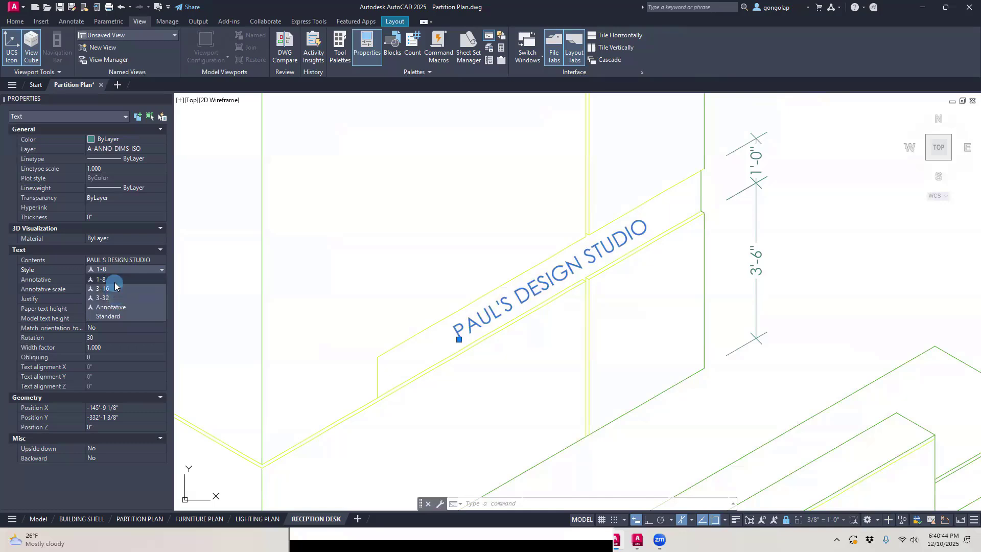
{"action": "left_click", "coordinate": [112, 317]}
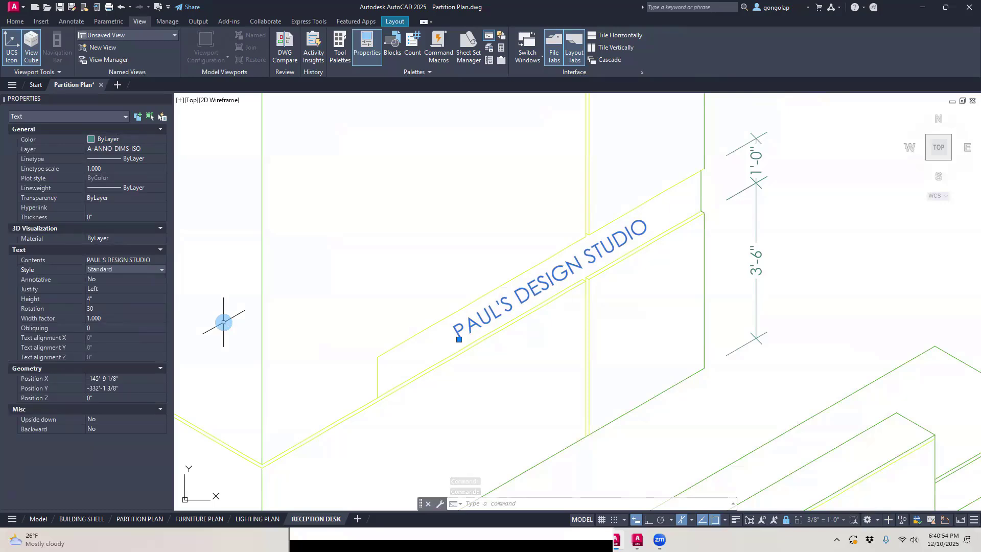
{"action": "left_click", "coordinate": [102, 298]}
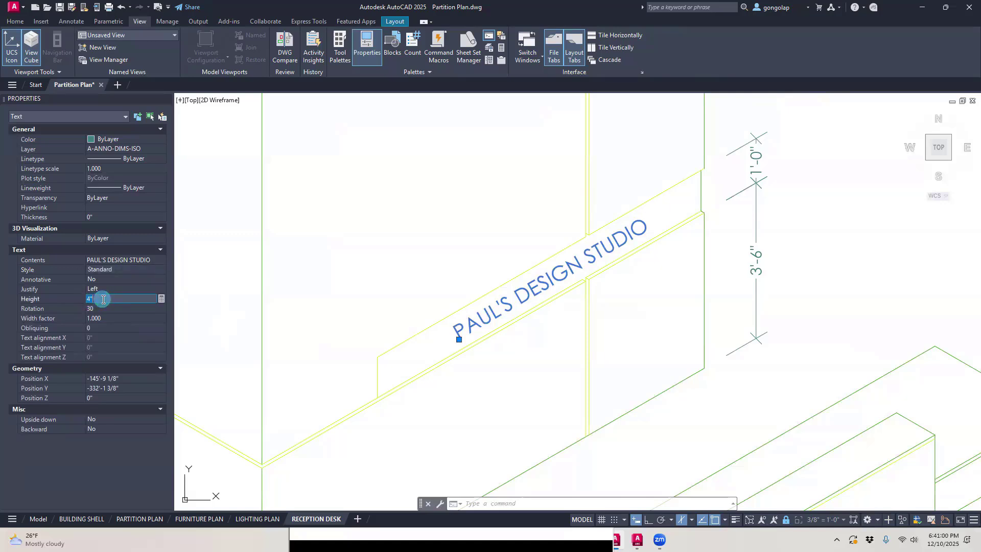
{"action": "type", "text": "5"}
{"action": "key", "text": "Tab"}
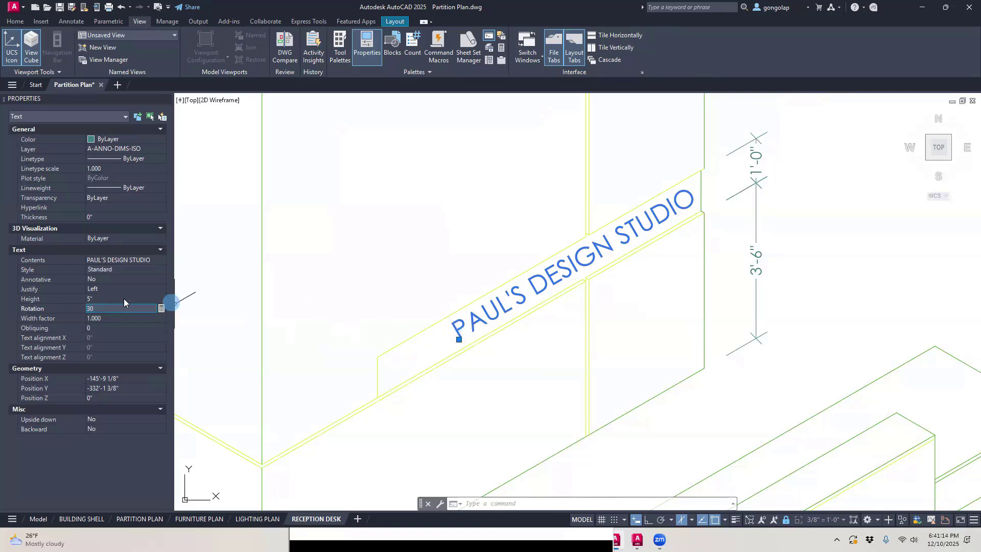
Step: Set the obliquing angle of the ledge band's sign text to 30 and deselect it
{"action": "left_click", "coordinate": [112, 327]}
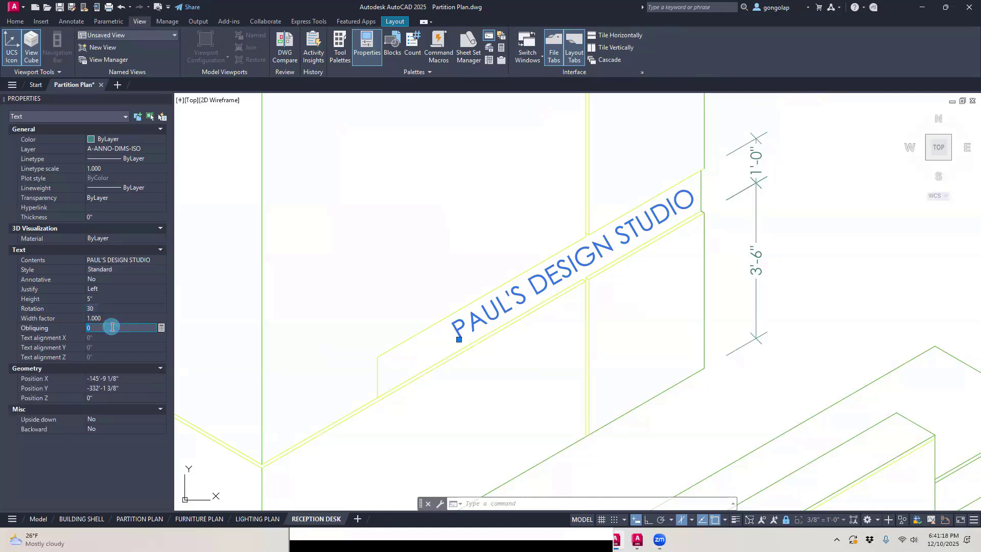
{"action": "key", "text": "Return"}
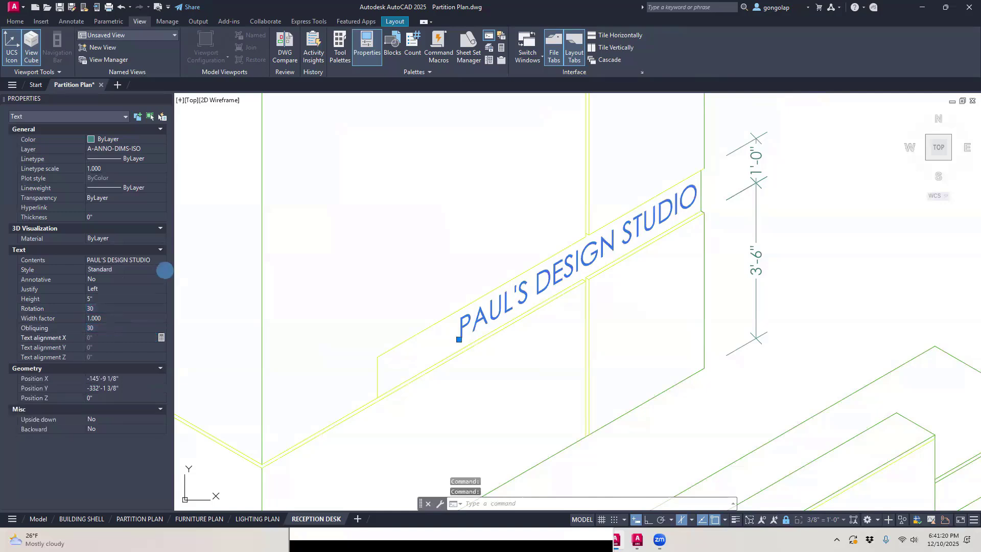
{"action": "scroll", "coordinate": [373, 307], "scroll_direction": "down", "scroll_amount": 2}
{"action": "key", "text": "Escape"}
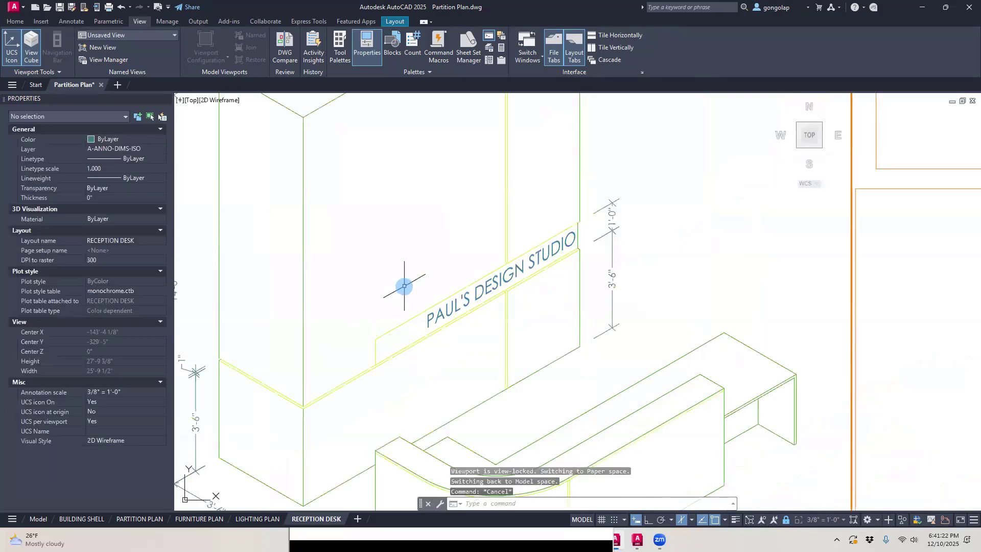
Step: Move the sign text about 9" down along the ledge band to center it between the band's ends
{"action": "type", "text": "m"}
{"action": "key", "text": "Return"}
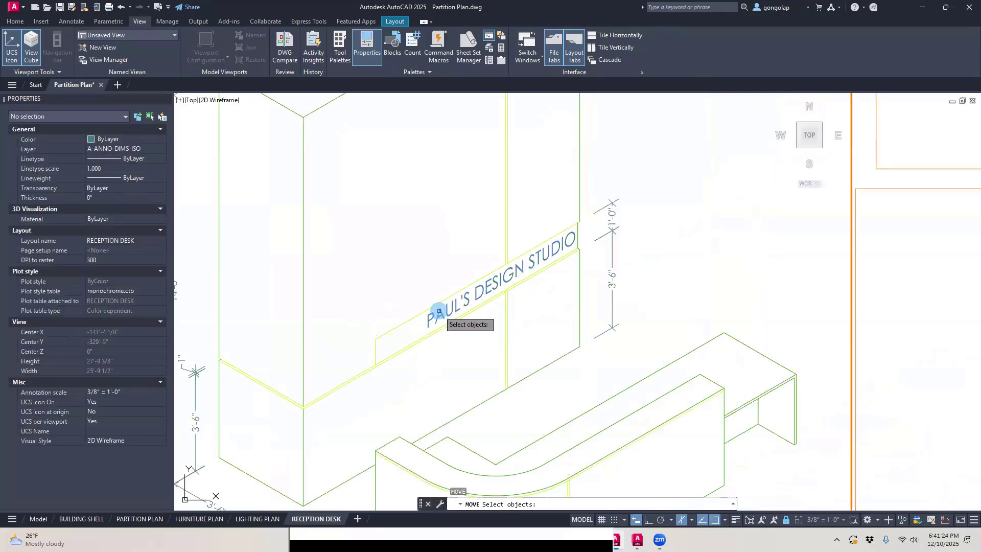
{"action": "left_click", "coordinate": [439, 308]}
{"action": "key", "text": "Return"}
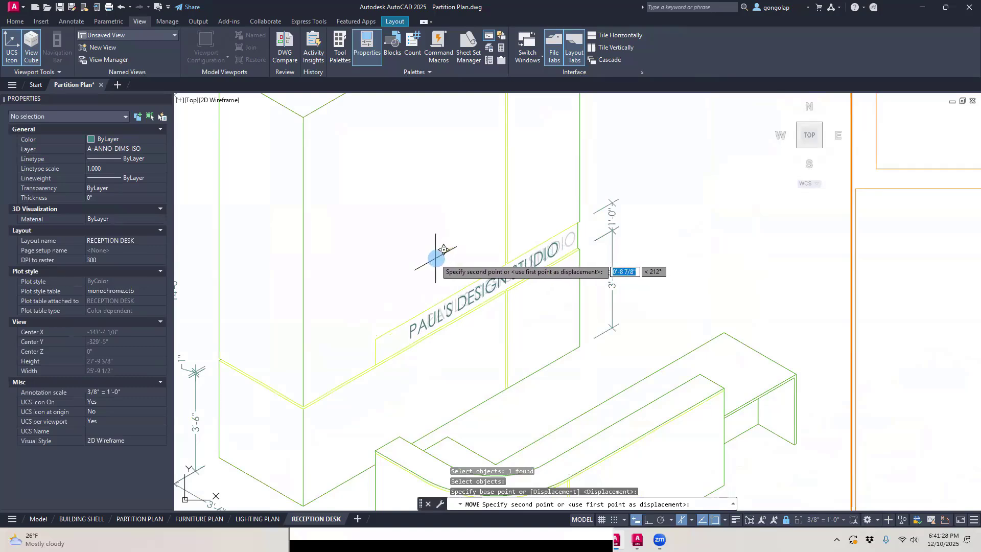
{"action": "left_click", "coordinate": [435, 259]}
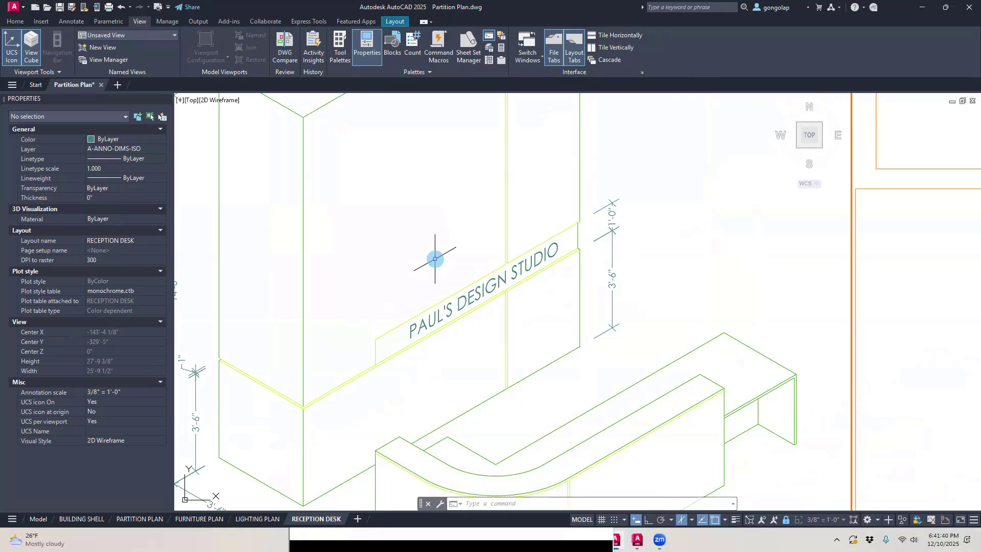
Step: Review the available text styles for the ledge band's sign text, keeping Standard
{"action": "left_click", "coordinate": [438, 317]}
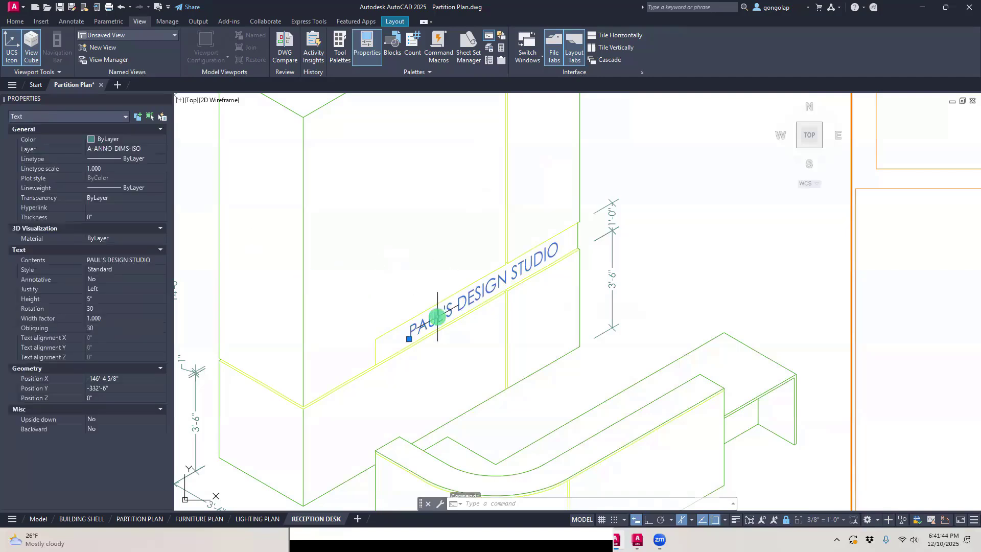
{"action": "left_click", "coordinate": [158, 268]}
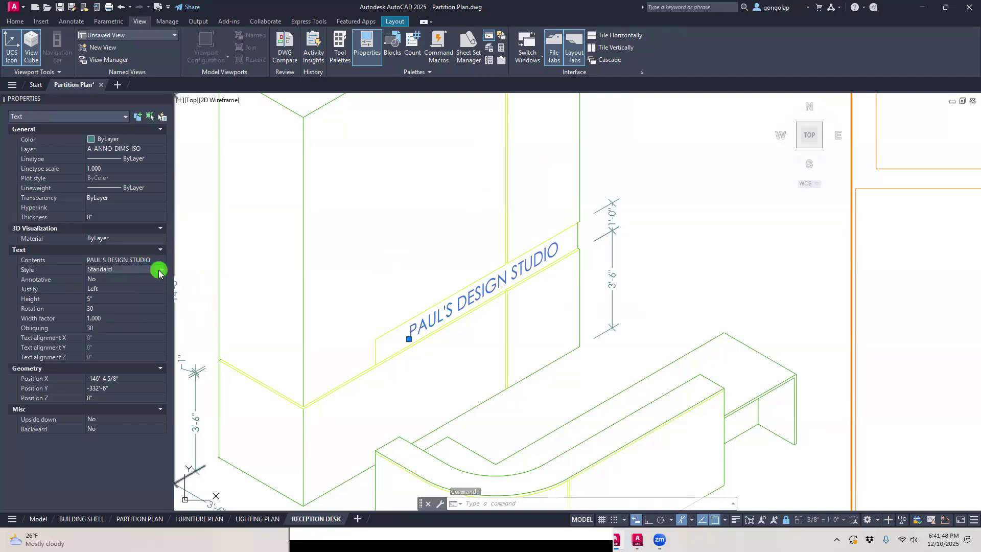
{"action": "left_click", "coordinate": [160, 269]}
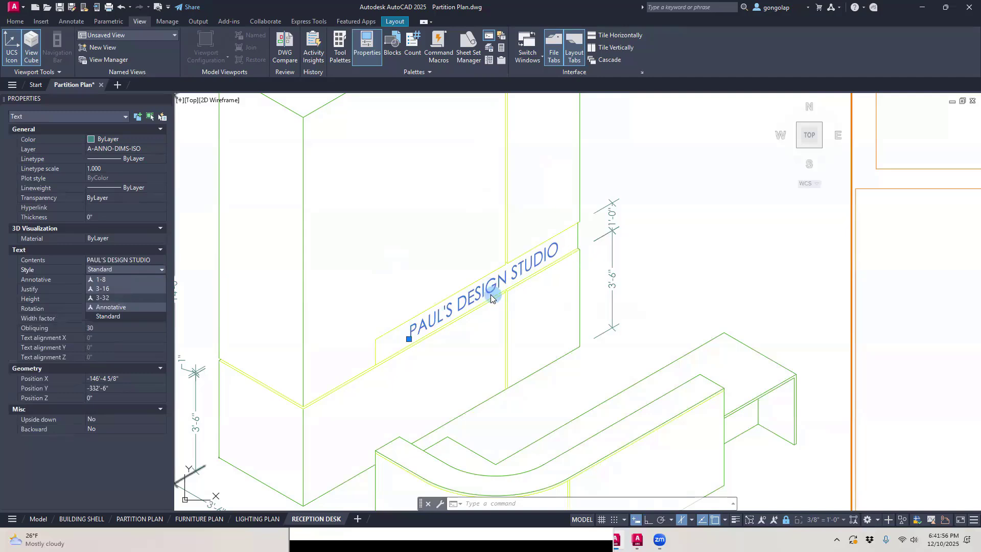
{"action": "left_click", "coordinate": [109, 317]}
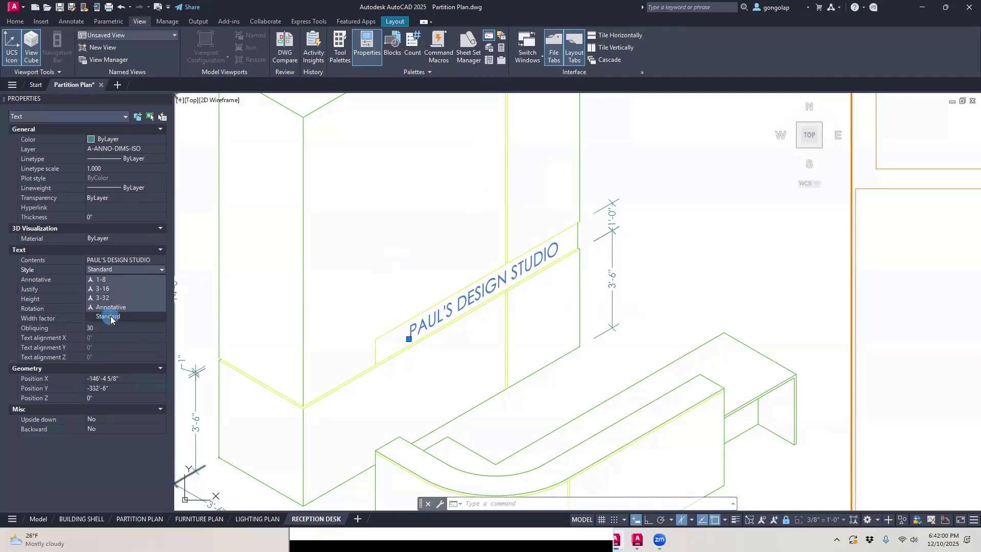
{"action": "left_click", "coordinate": [355, 282]}
{"action": "key", "text": "Escape"}
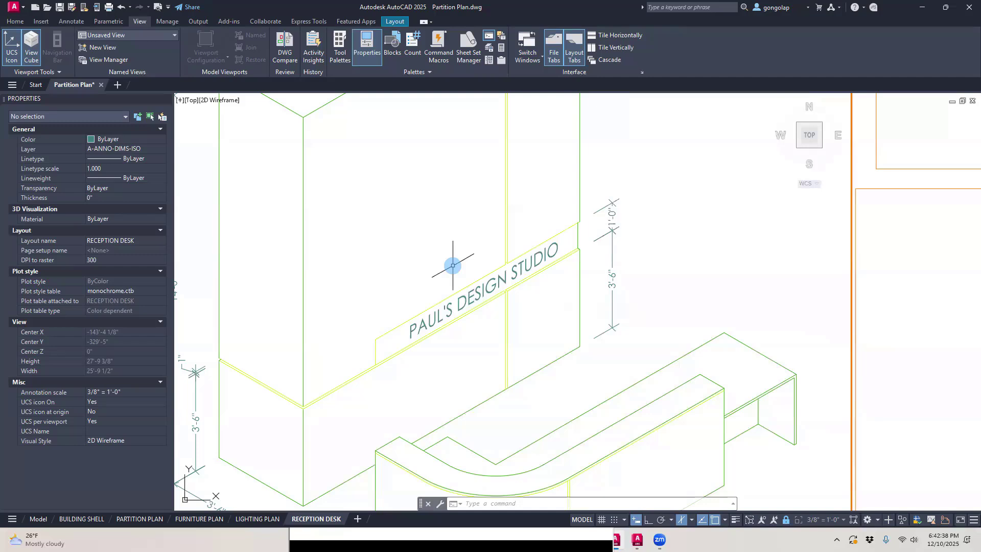
{"action": "key", "text": "Escape"}
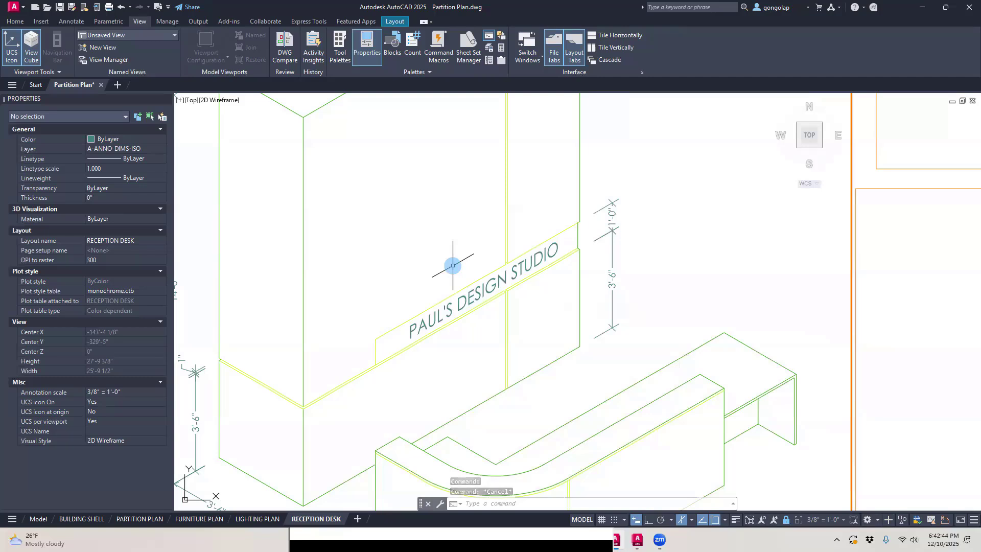
Step: Open the text style settings and compare the fonts of the Standard and 1-8 styles
{"action": "type", "text": "T"}
{"action": "type", "text": "YLE"}
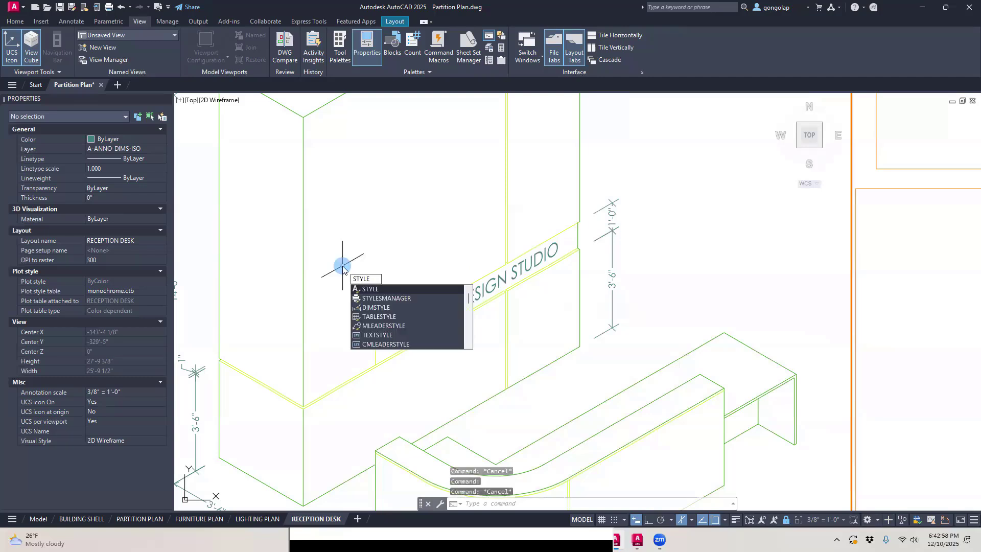
{"action": "key", "text": "Return"}
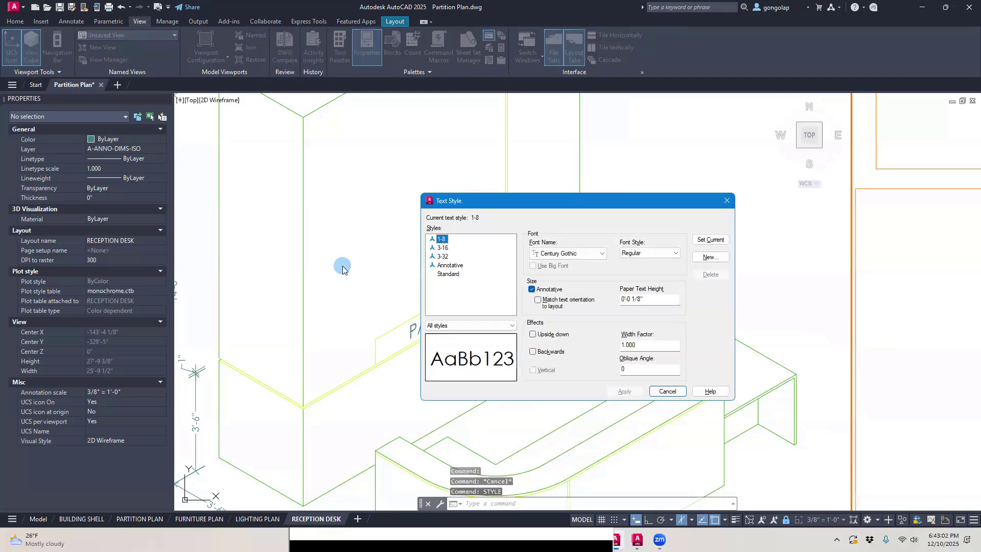
{"action": "left_click_drag", "start_coordinate": [498, 203], "coordinate": [460, 199]}
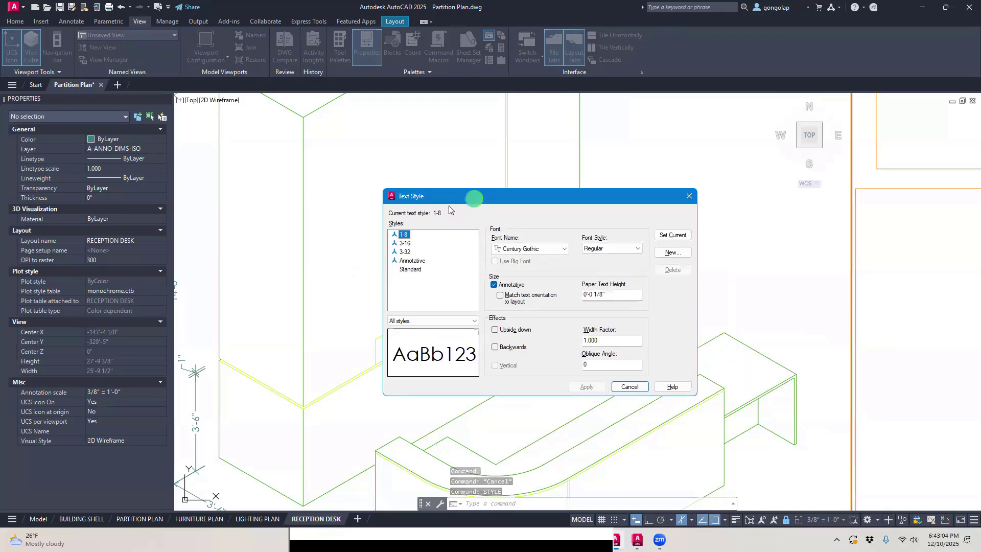
{"action": "left_click", "coordinate": [412, 240]}
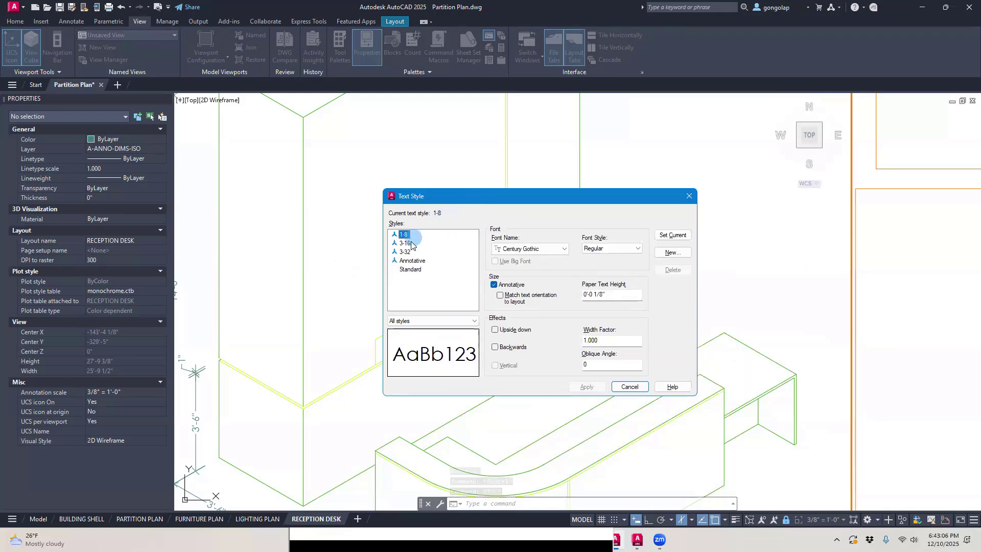
{"action": "left_click", "coordinate": [411, 271]}
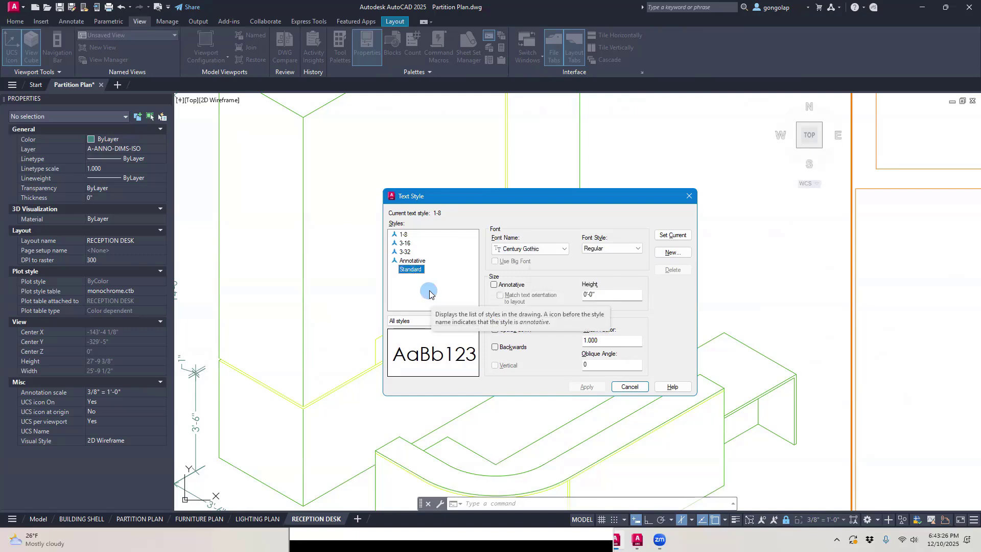
{"action": "left_click", "coordinate": [524, 253]}
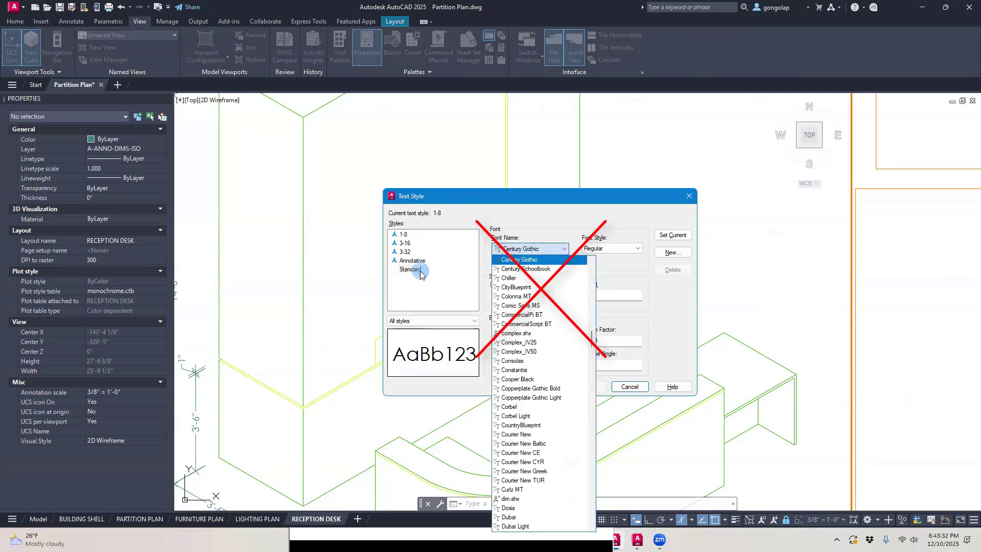
{"action": "left_click", "coordinate": [436, 280]}
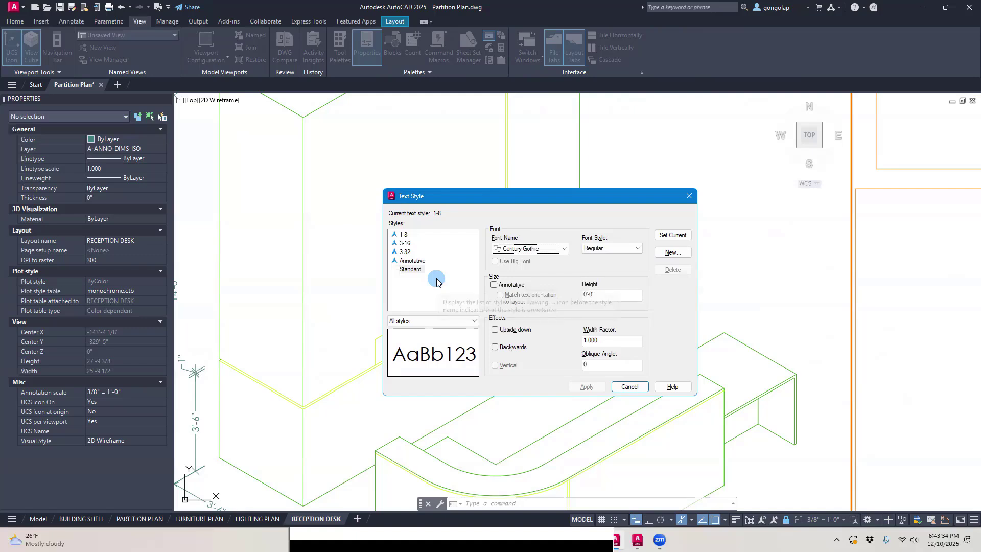
{"action": "left_click", "coordinate": [404, 236]}
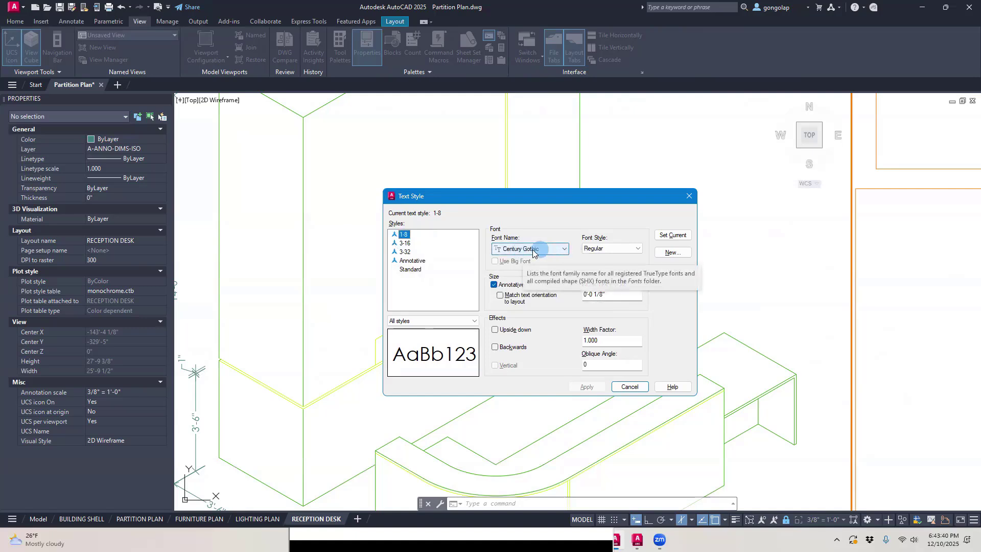
Step: Create a new text style named LOGO SIGNAGE based on the Standard style
{"action": "left_click", "coordinate": [409, 269]}
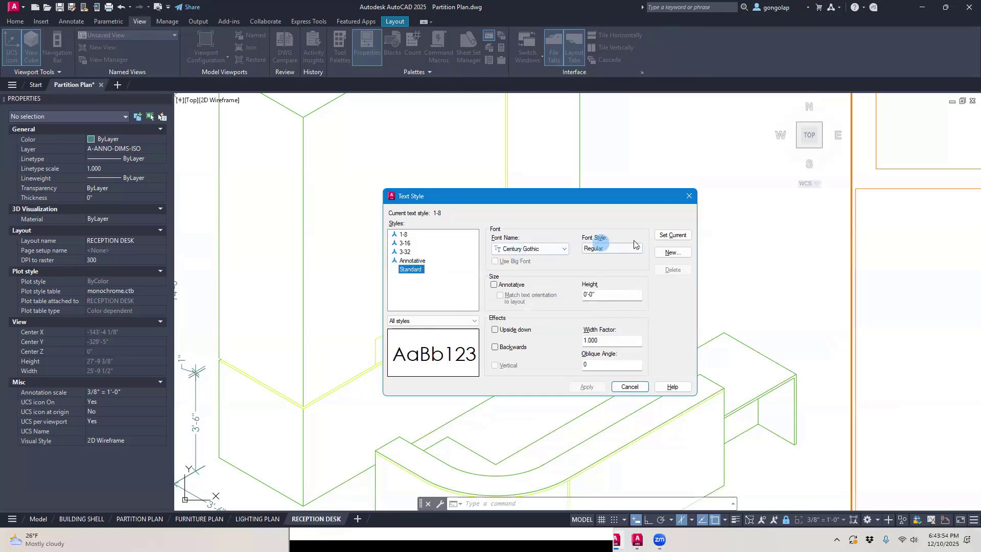
{"action": "left_click", "coordinate": [672, 252]}
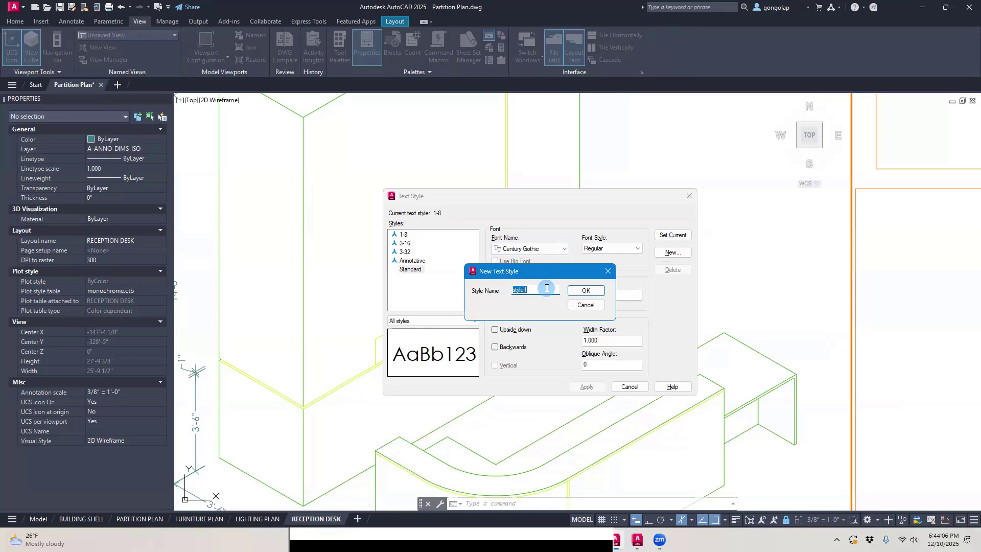
{"action": "key", "text": "BackSpace"}
{"action": "type", "text": "LOGO SIGNAGE"}
{"action": "left_click", "coordinate": [572, 290]}
Step: Set the LOGO SIGNAGE style's font to Eras Bold ITC and apply the change
{"action": "left_click", "coordinate": [416, 269]}
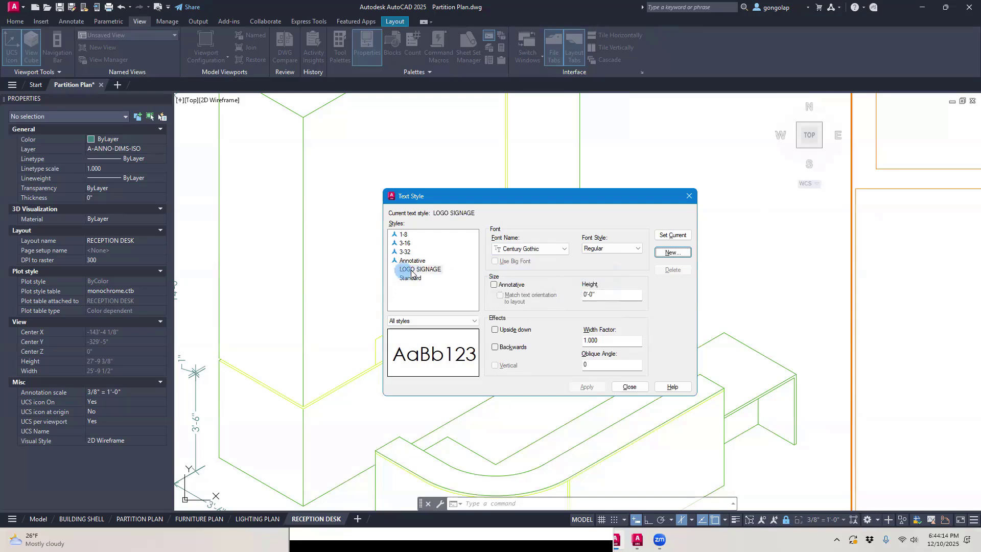
{"action": "left_click", "coordinate": [407, 270]}
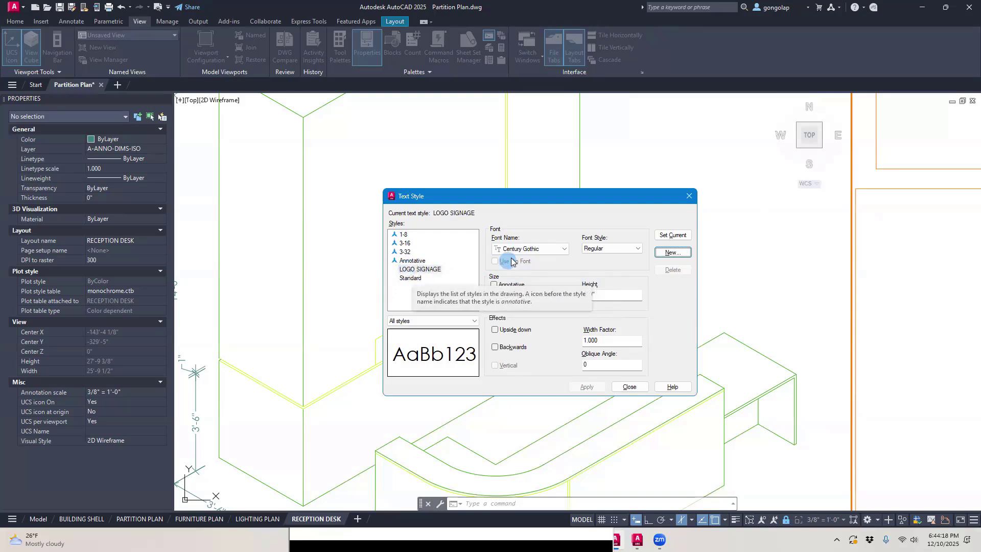
{"action": "left_click", "coordinate": [426, 270]}
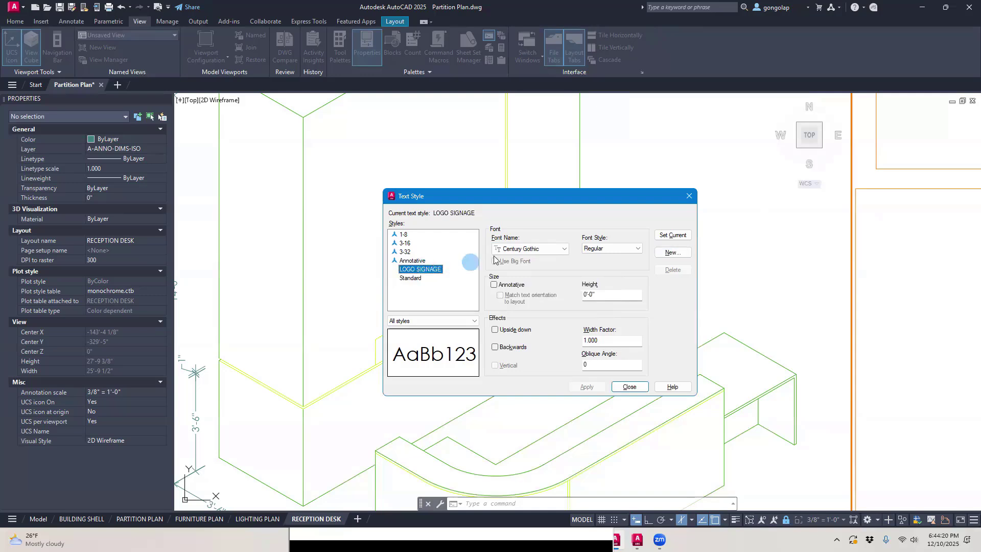
{"action": "left_click", "coordinate": [518, 250]}
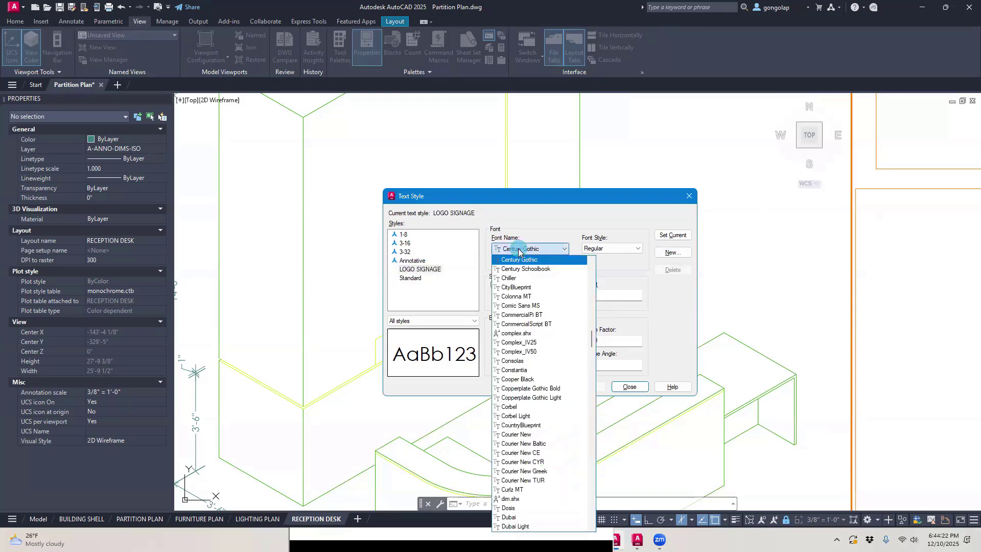
{"action": "scroll", "coordinate": [542, 337], "scroll_direction": "down", "scroll_amount": 1}
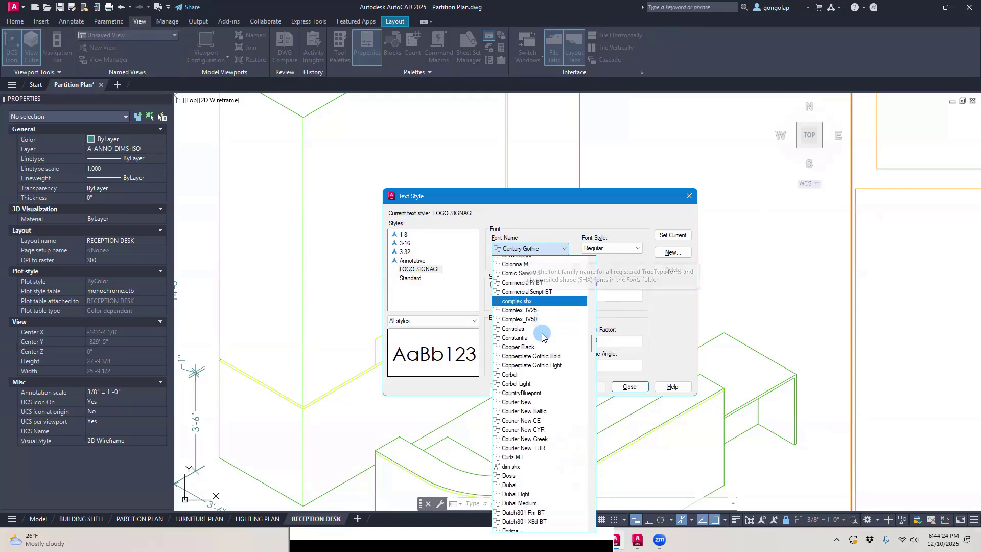
{"action": "scroll", "coordinate": [542, 336], "scroll_direction": "down", "scroll_amount": 7}
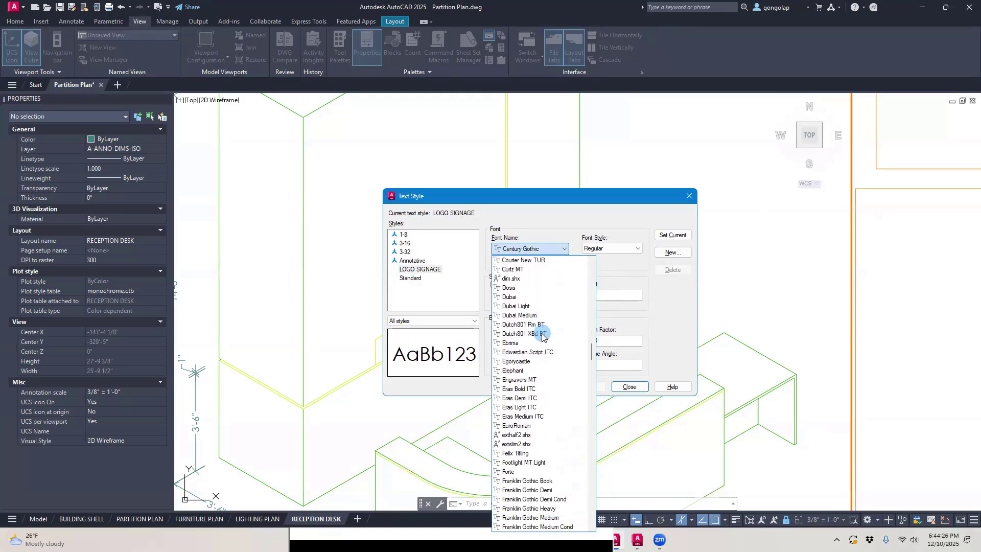
{"action": "scroll", "coordinate": [542, 336], "scroll_direction": "down", "scroll_amount": 2}
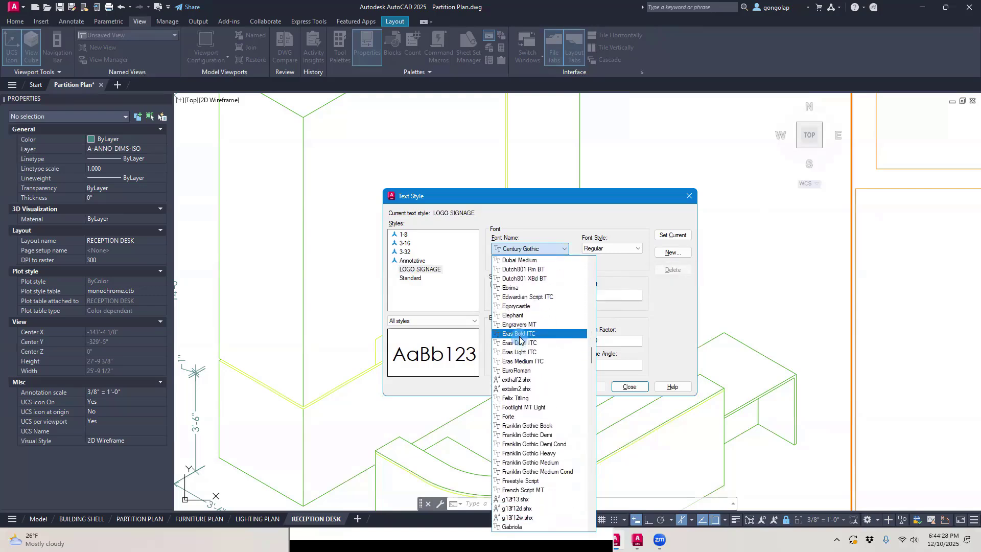
{"action": "left_click", "coordinate": [520, 334]}
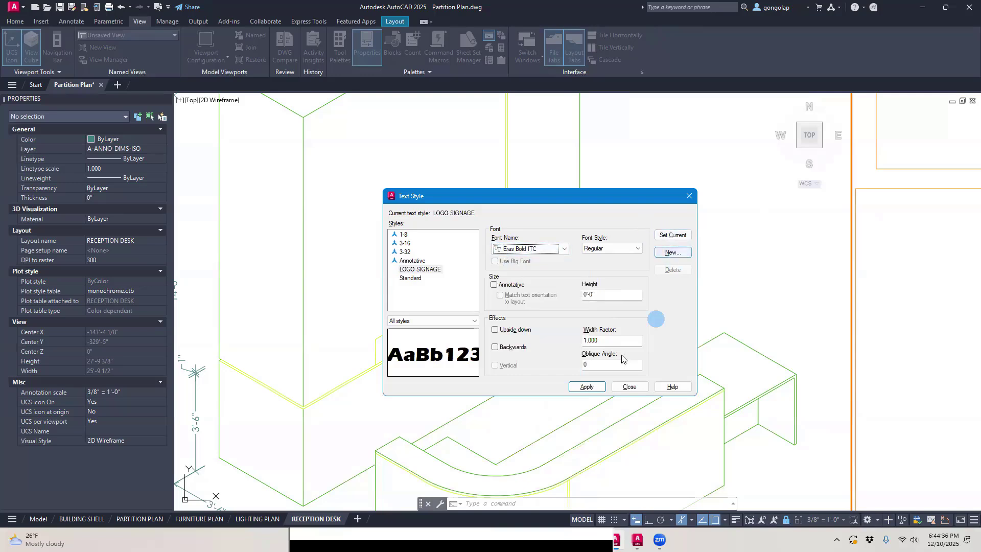
{"action": "left_click", "coordinate": [586, 387]}
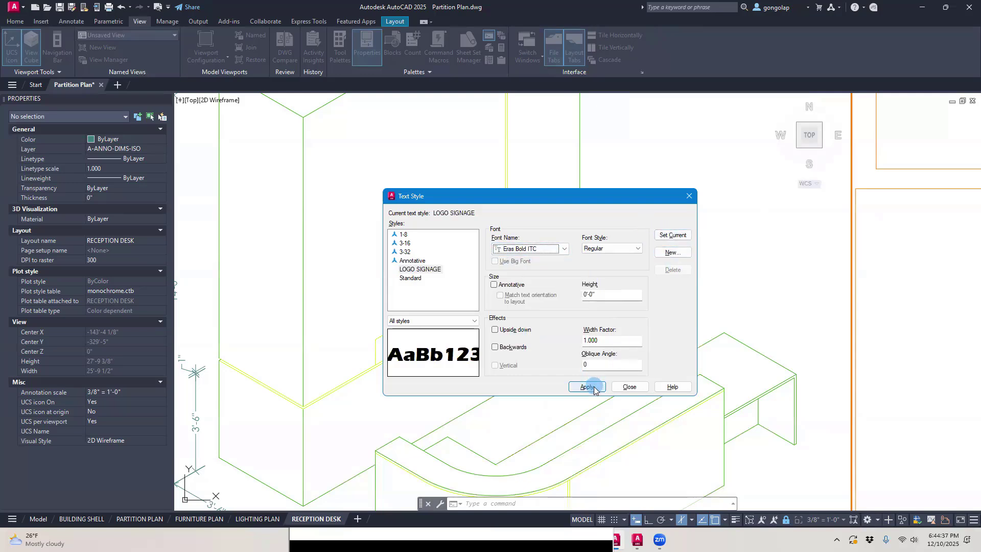
Step: Assign the LOGO SIGNAGE text style to the PAUL'S DESIGN STUDIO sign text on the ledge band
{"action": "left_click", "coordinate": [622, 388]}
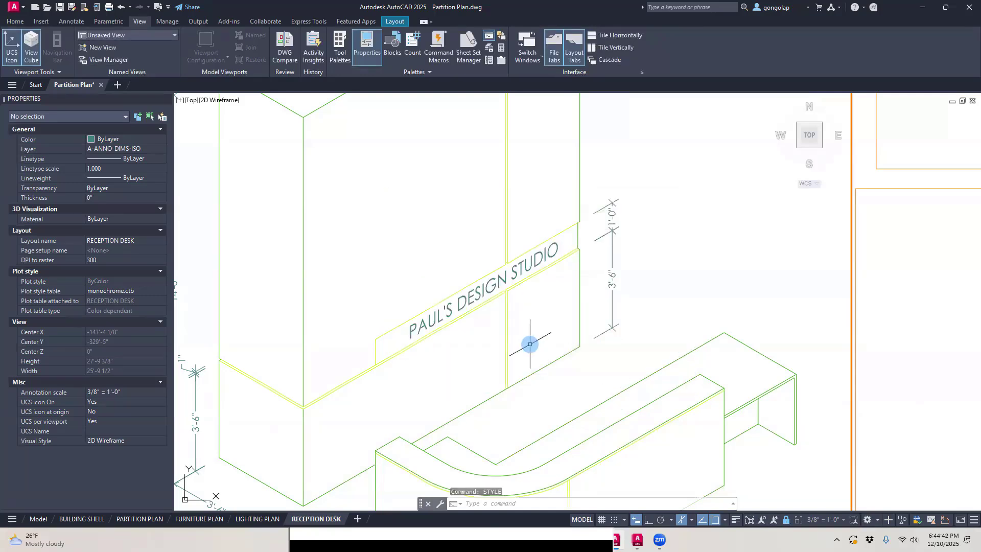
{"action": "left_click", "coordinate": [480, 293]}
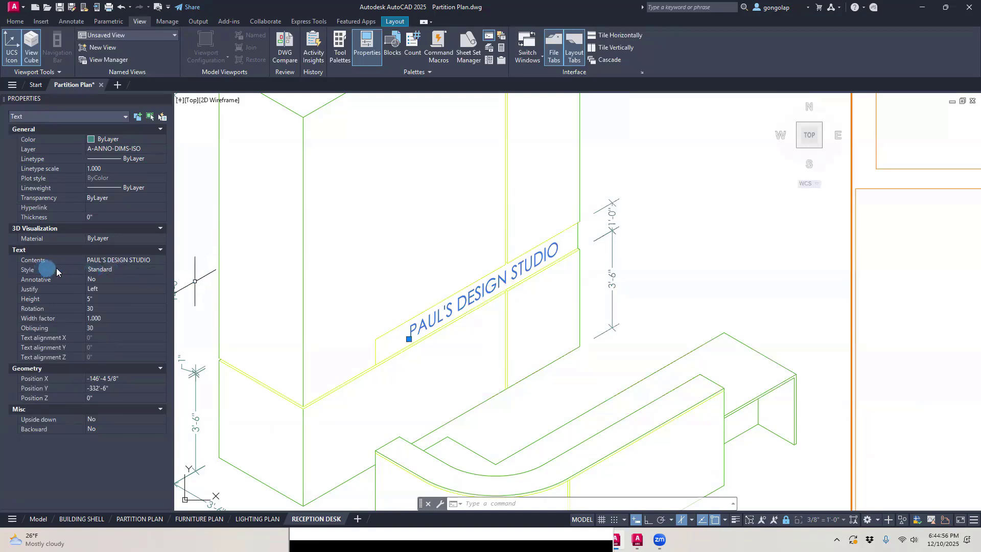
{"action": "left_click", "coordinate": [131, 267]}
{"action": "left_click", "coordinate": [132, 268]}
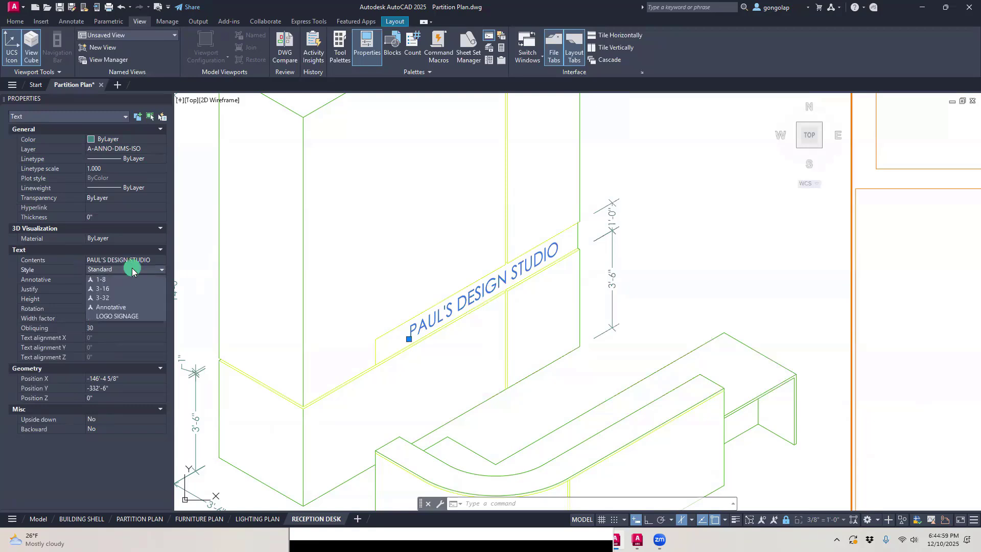
{"action": "left_click", "coordinate": [128, 317]}
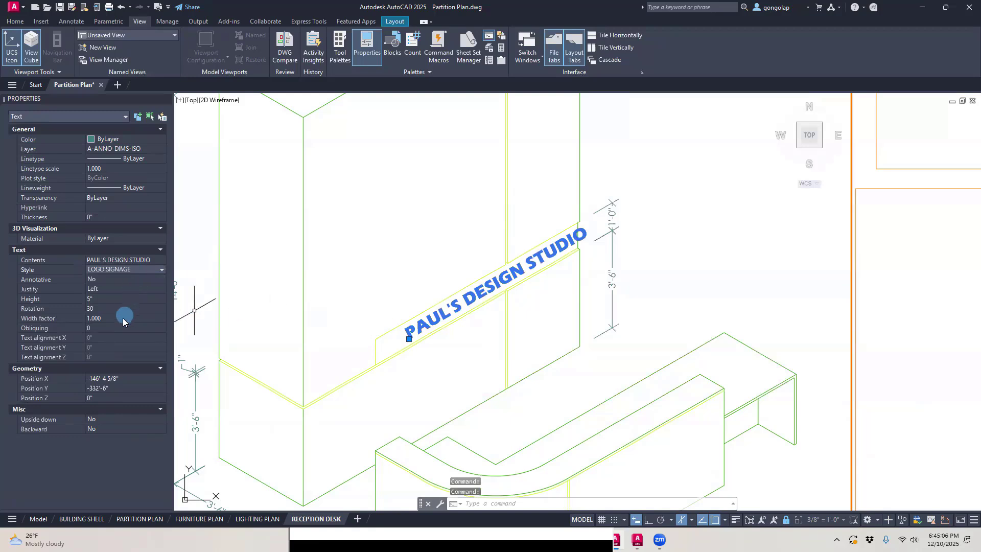
Step: Set the sign text's obliquing angle to 30 and deselect it
{"action": "left_click", "coordinate": [105, 330]}
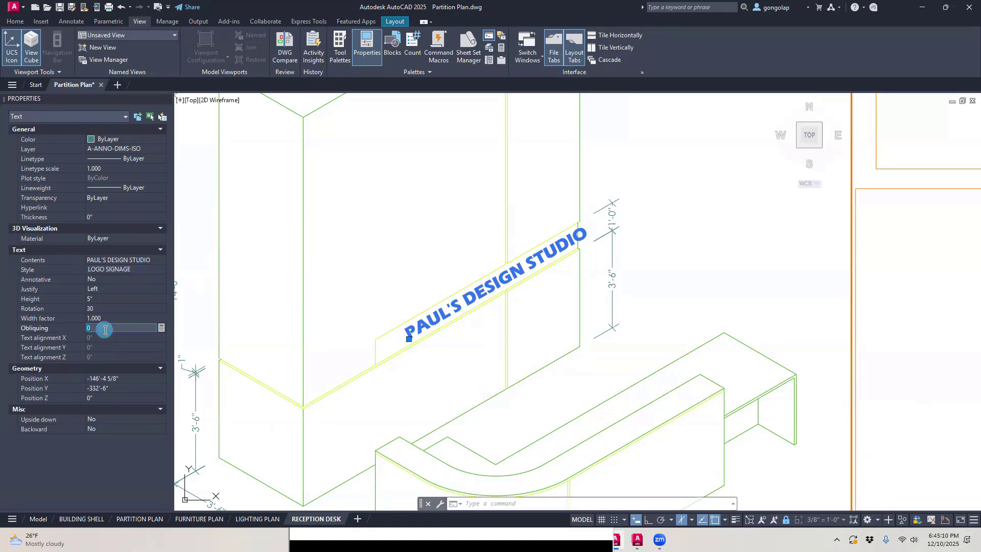
{"action": "key", "text": "Return"}
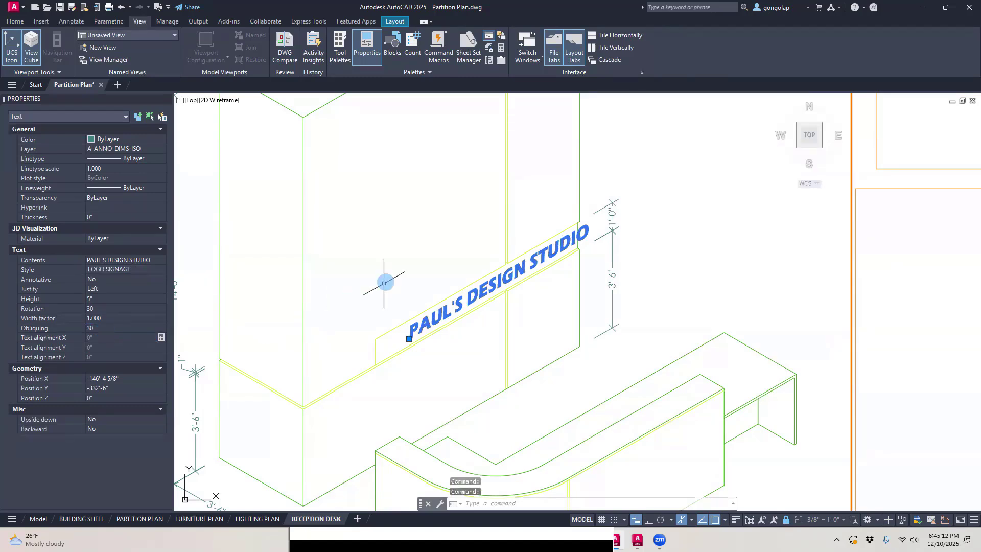
{"action": "key", "text": "Escape"}
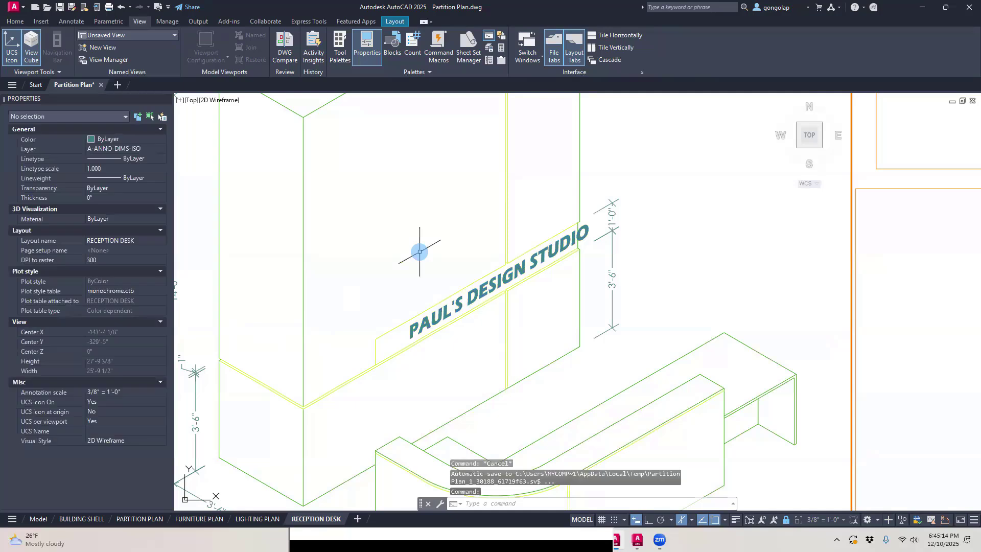
Step: Move the sign text about 10 inches down along the slope of the ledge band so it fits inside
{"action": "type", "text": "m"}
{"action": "key", "text": "Return"}
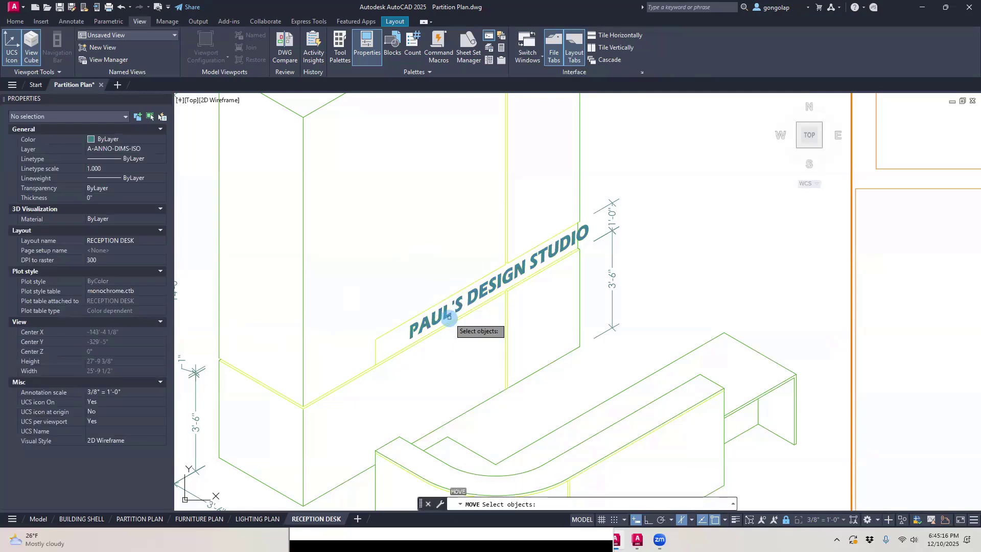
{"action": "left_click", "coordinate": [447, 316]}
{"action": "key", "text": "Return"}
{"action": "left_click", "coordinate": [456, 240]}
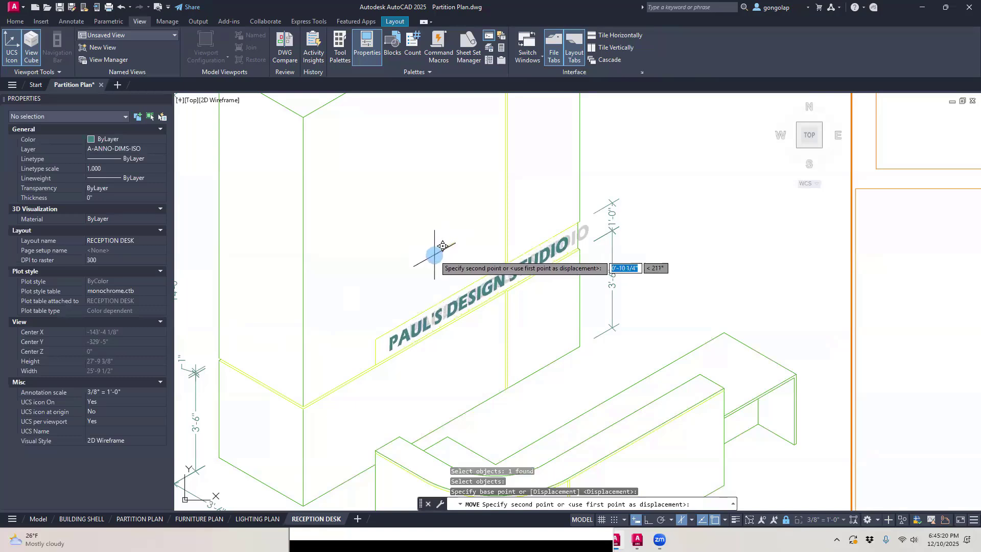
{"action": "left_click", "coordinate": [442, 246]}
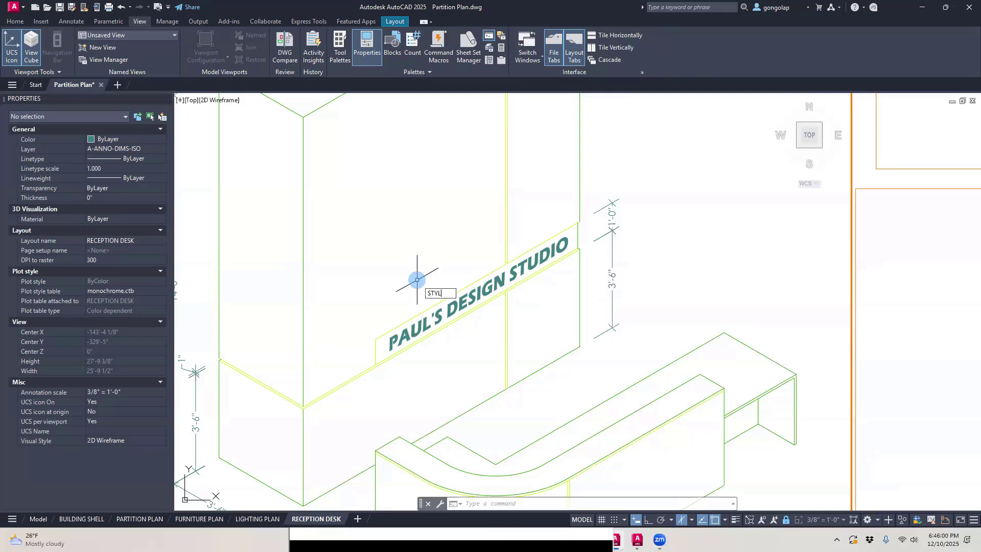
Step: Reopen the text style settings and compare the Standard style with the LOGO SIGNAGE style
{"action": "key", "text": "Return"}
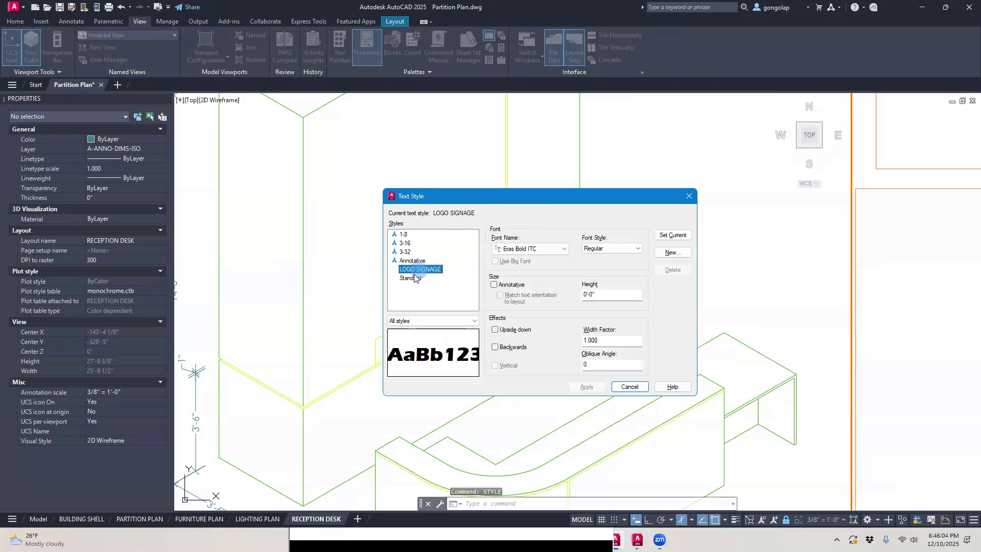
{"action": "left_click", "coordinate": [413, 278]}
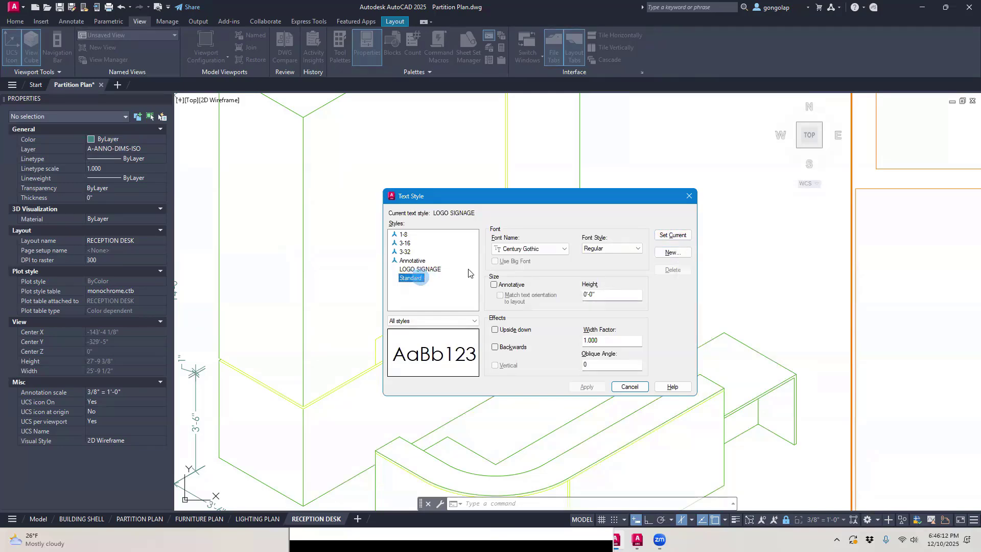
{"action": "left_click", "coordinate": [669, 253]}
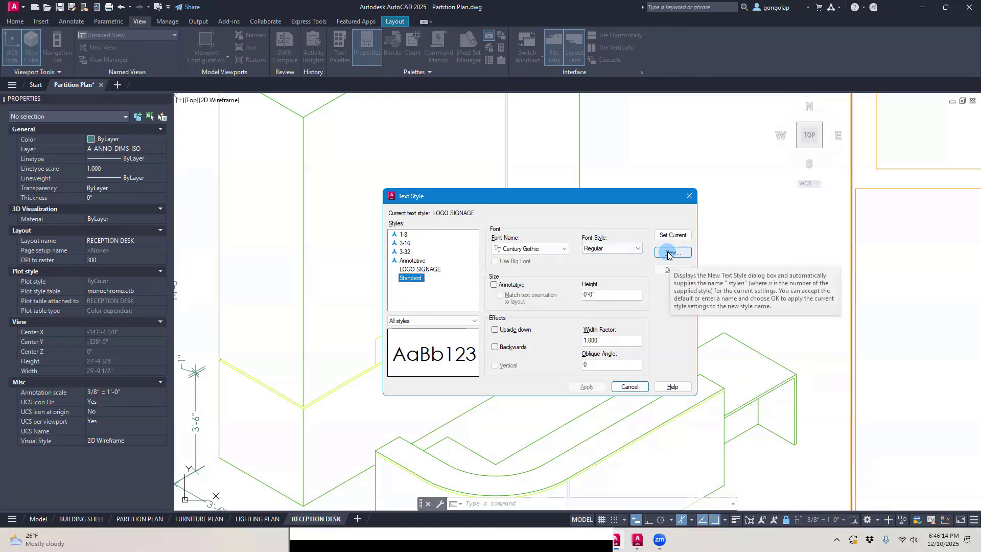
{"action": "left_click", "coordinate": [412, 270]}
{"action": "left_click", "coordinate": [431, 271]}
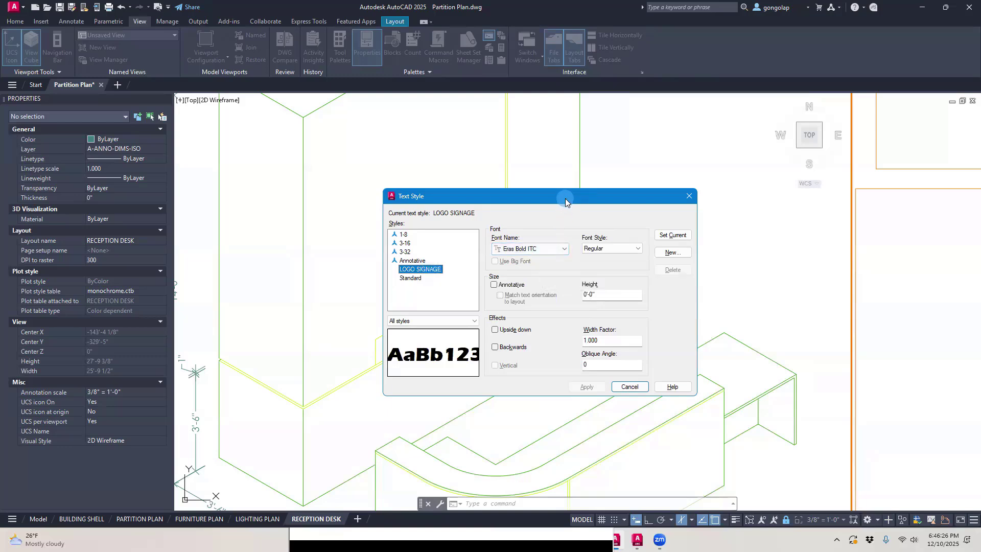
Step: Try Gill Sans MT Ext Condensed Bold as the LOGO SIGNAGE style's font
{"action": "left_click_drag", "start_coordinate": [565, 200], "coordinate": [737, 144]}
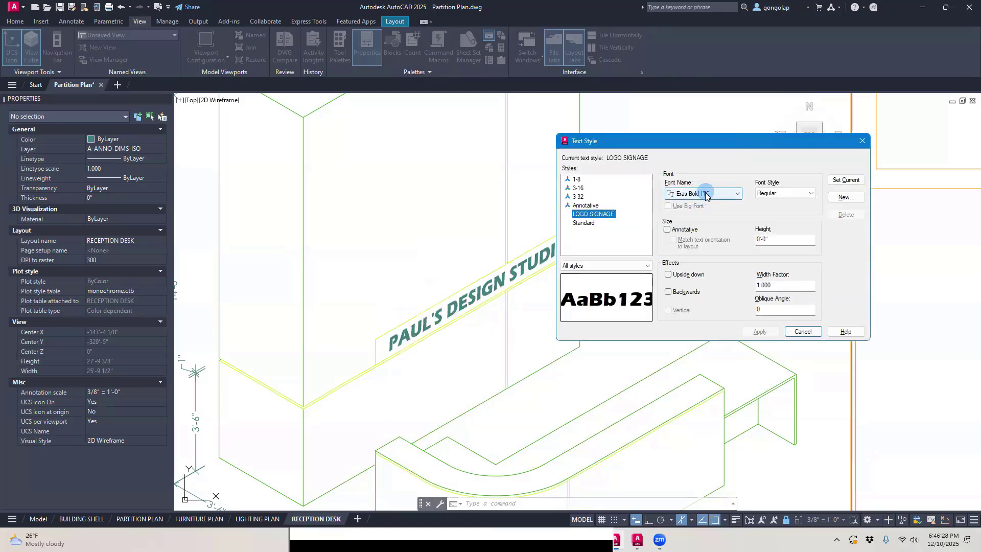
{"action": "left_click", "coordinate": [706, 193]}
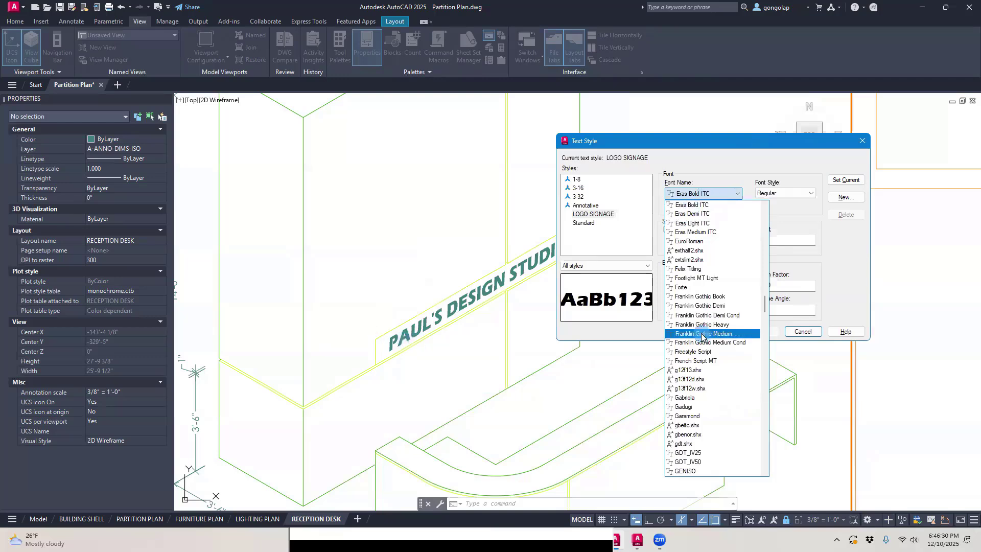
{"action": "scroll", "coordinate": [701, 336], "scroll_direction": "down", "scroll_amount": 7}
{"action": "scroll", "coordinate": [701, 336], "scroll_direction": "down", "scroll_amount": 2}
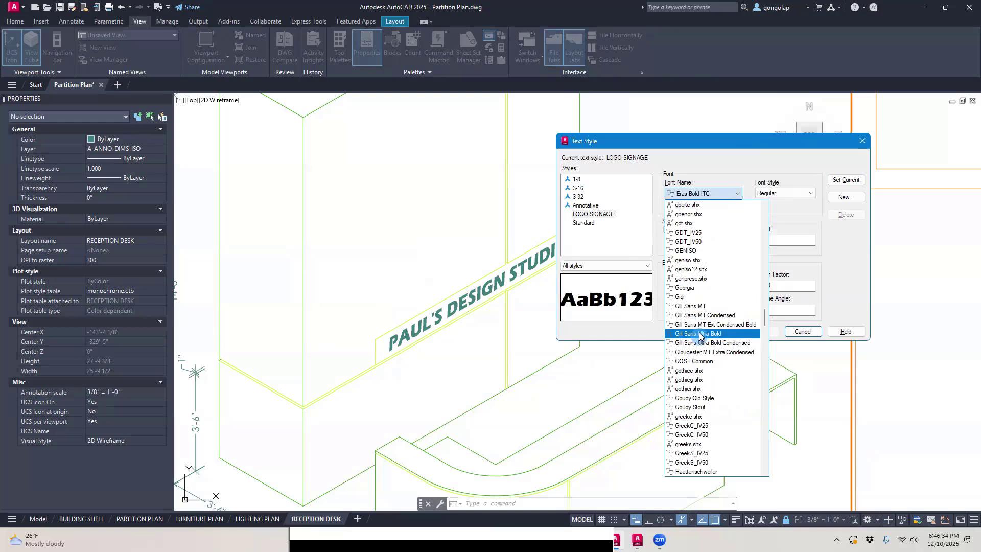
{"action": "left_click", "coordinate": [694, 325]}
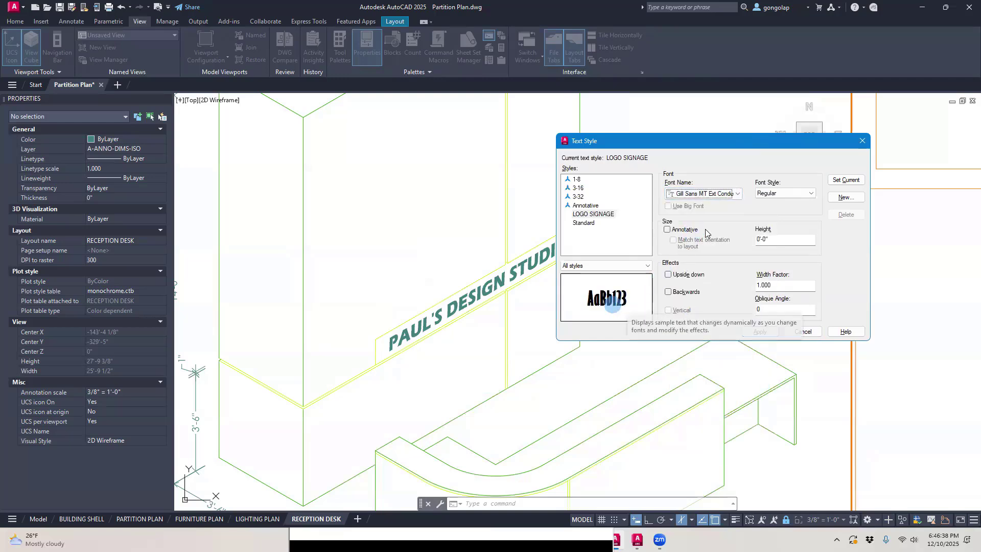
Step: Apply the Gill Sans Ultra Bold font to the LOGO SIGNAGE style and nudge the sign text slightly down along the ledge band
{"action": "left_click", "coordinate": [709, 194]}
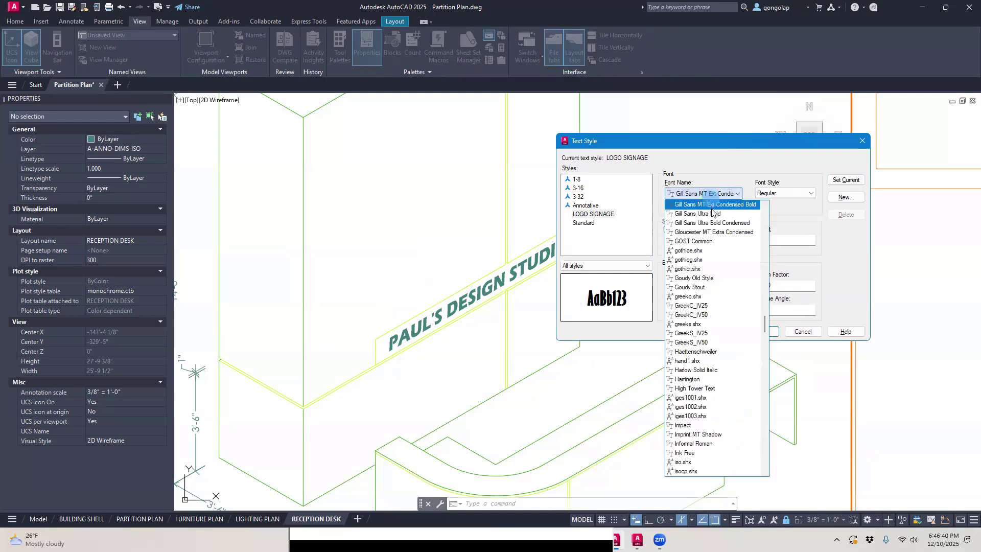
{"action": "left_click", "coordinate": [708, 214]}
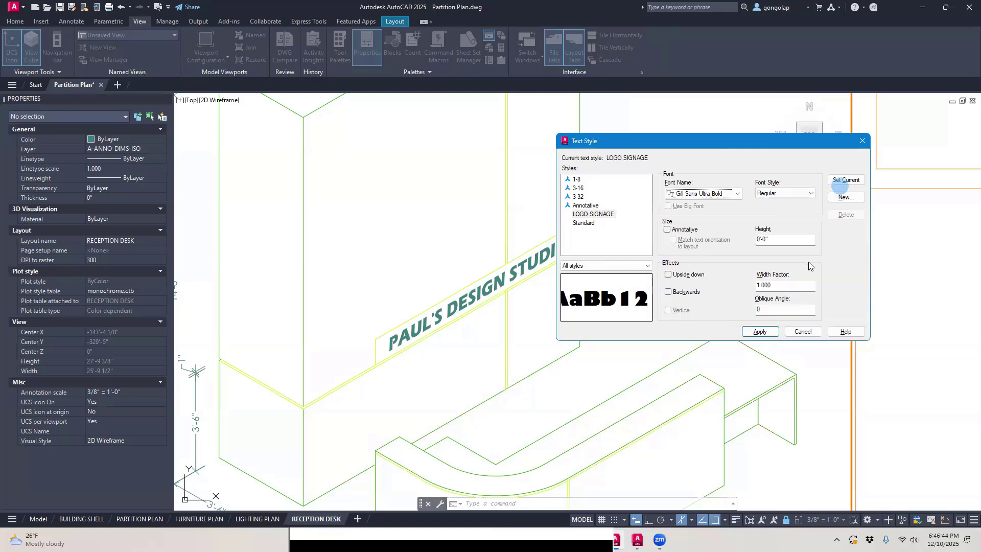
{"action": "left_click", "coordinate": [760, 332]}
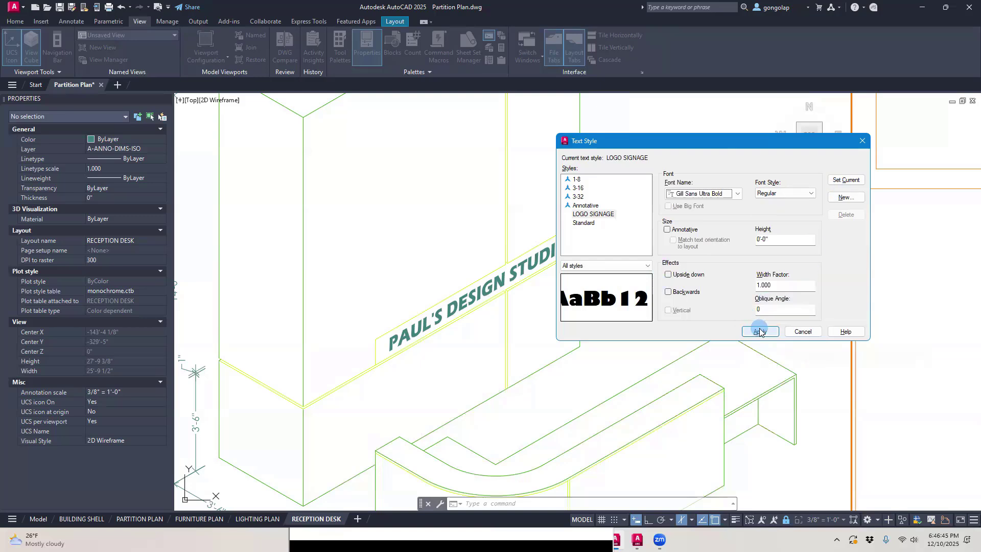
{"action": "left_click", "coordinate": [801, 331]}
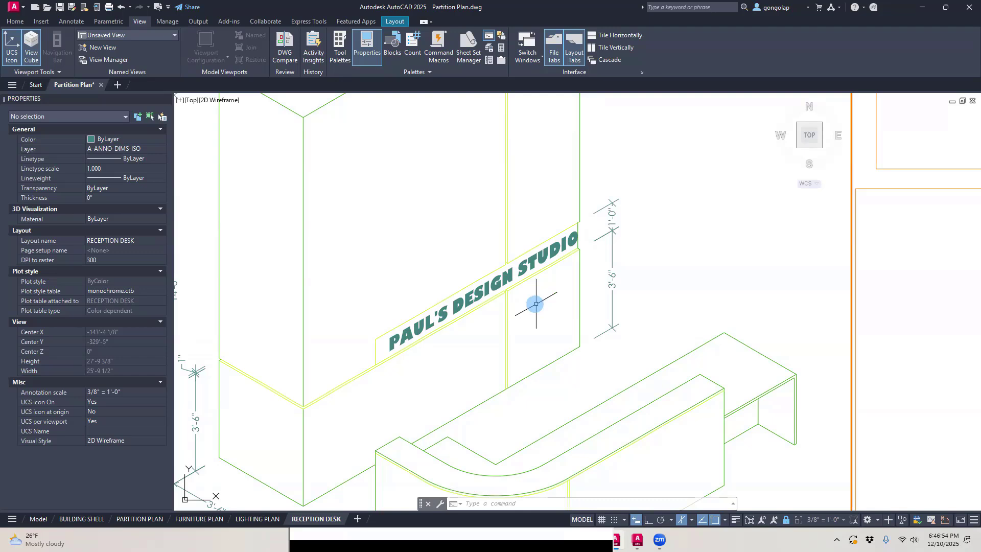
{"action": "left_click", "coordinate": [545, 293]}
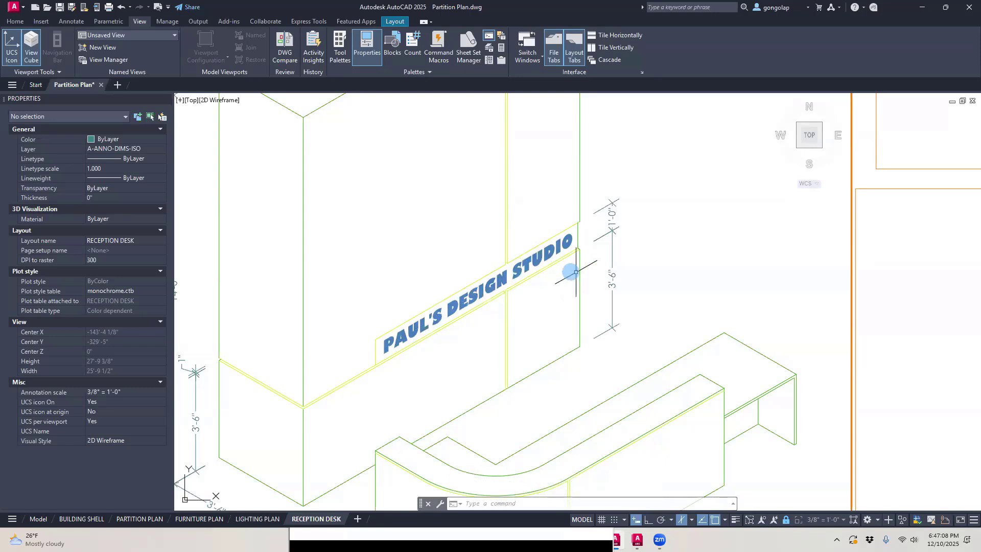
Step: Examine the sign text and dimensions in the front view and the drawer unit in the back view
{"action": "scroll", "coordinate": [514, 331], "scroll_direction": "down", "scroll_amount": 2}
{"action": "scroll", "coordinate": [511, 326], "scroll_direction": "down", "scroll_amount": 2}
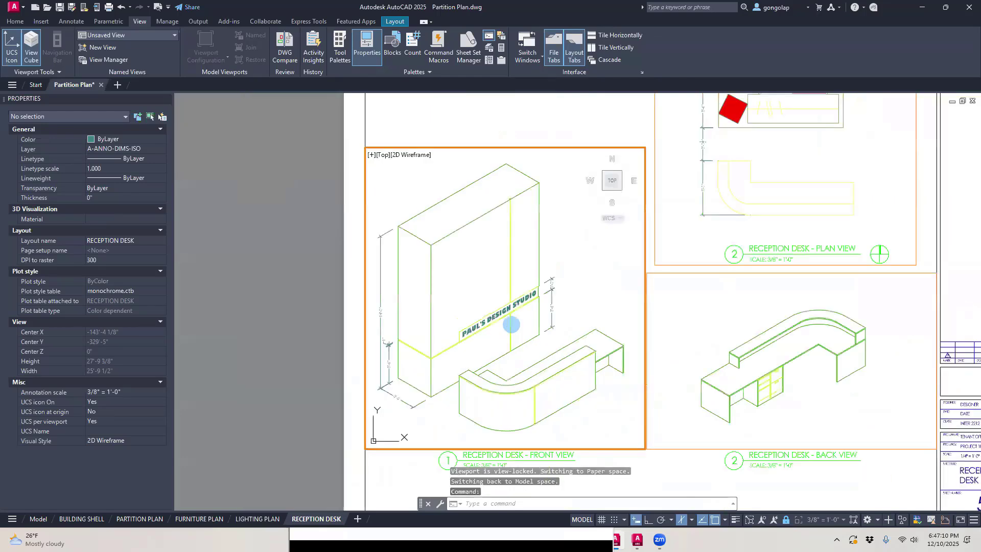
{"action": "middle_click_drag", "start_coordinate": [539, 337], "coordinate": [519, 306]}
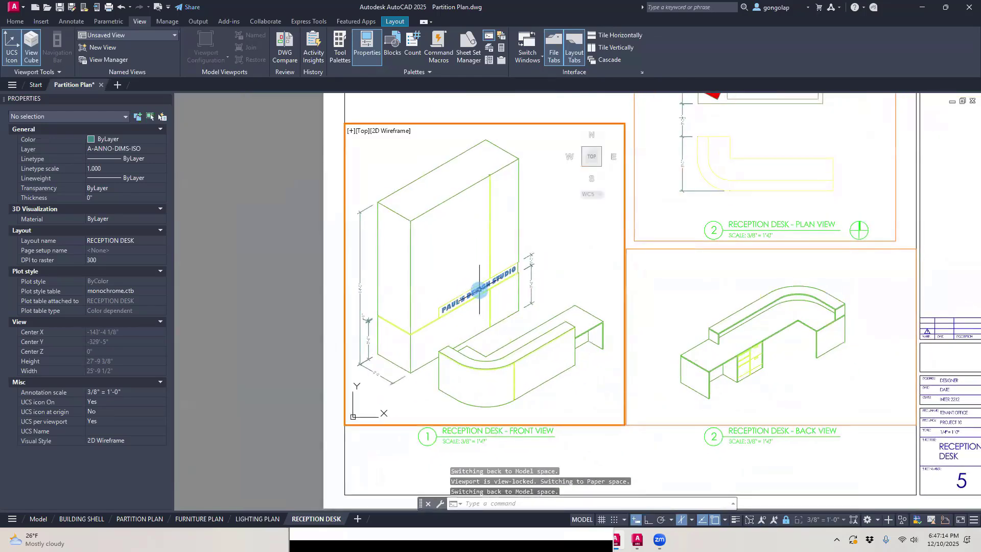
{"action": "scroll", "coordinate": [480, 289], "scroll_direction": "up", "scroll_amount": 2}
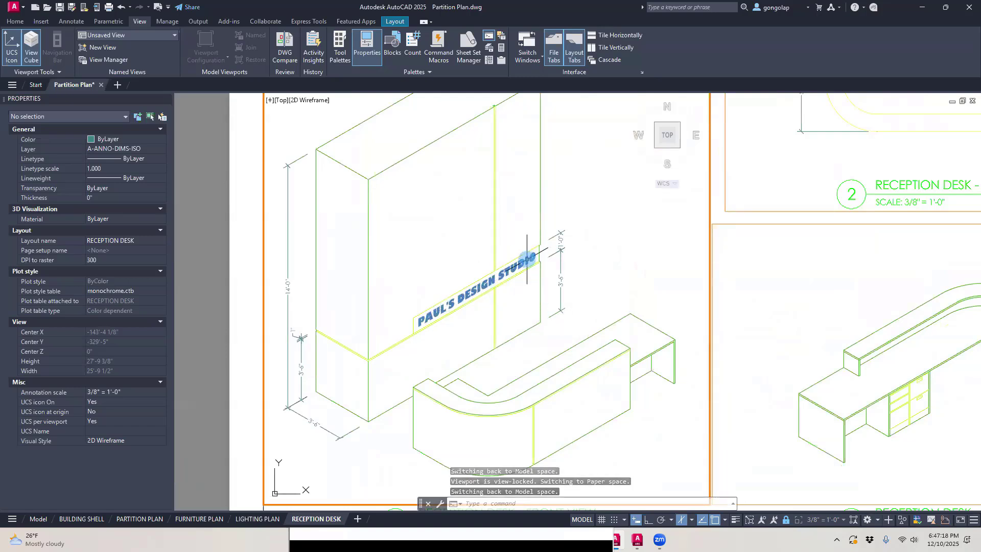
{"action": "mouse_move", "coordinate": [527, 259]}
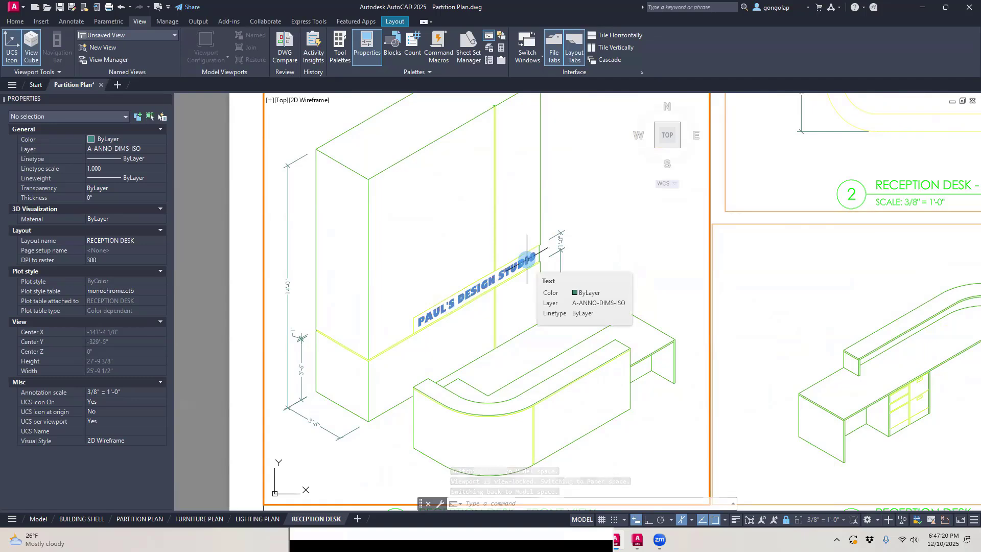
{"action": "scroll", "coordinate": [446, 303], "scroll_direction": "down", "scroll_amount": 5}
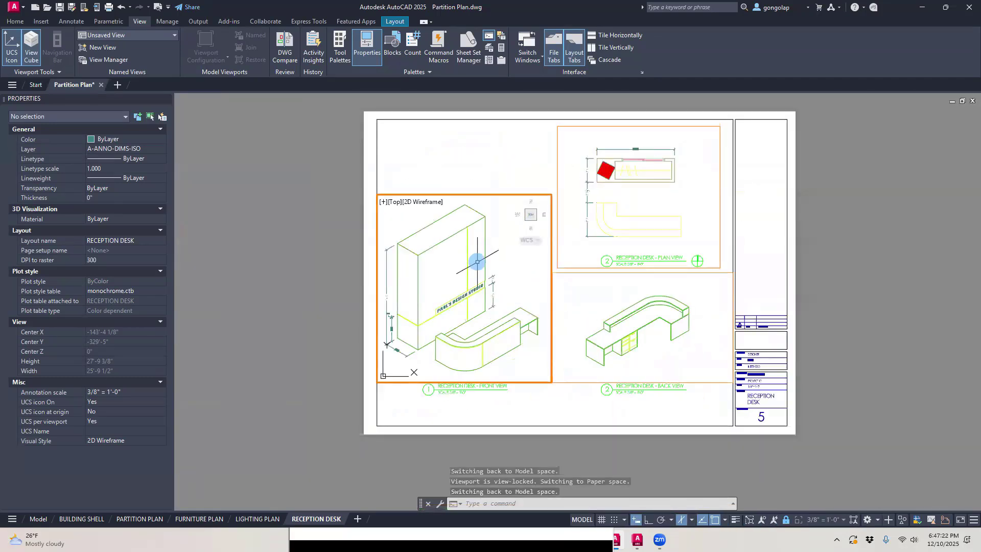
{"action": "scroll", "coordinate": [477, 262], "scroll_direction": "up", "scroll_amount": 2}
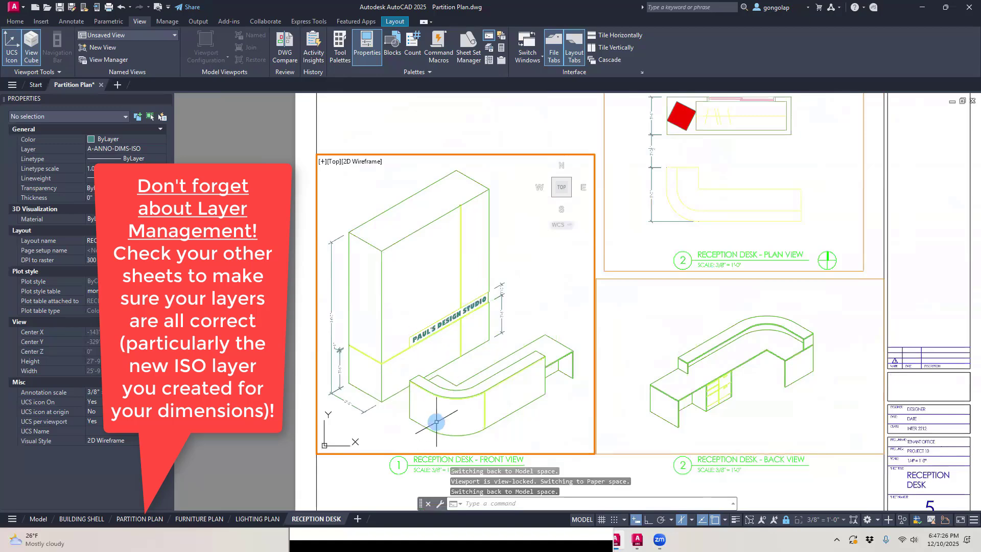
{"action": "middle_click_drag", "start_coordinate": [435, 423], "coordinate": [449, 374]}
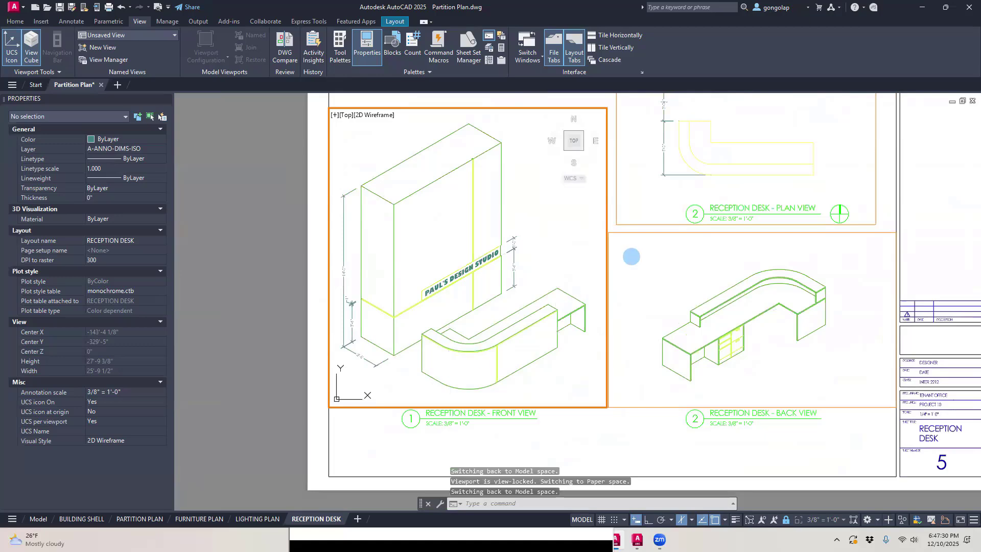
{"action": "middle_click_drag", "start_coordinate": [631, 256], "coordinate": [543, 334]}
{"action": "scroll", "coordinate": [681, 397], "scroll_direction": "up", "scroll_amount": 4}
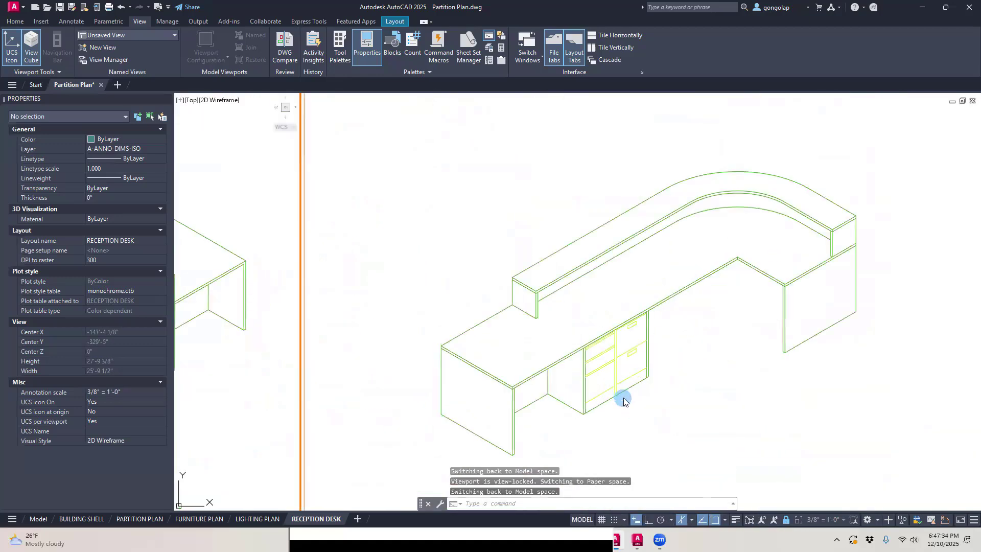
{"action": "scroll", "coordinate": [624, 401], "scroll_direction": "down", "scroll_amount": 4}
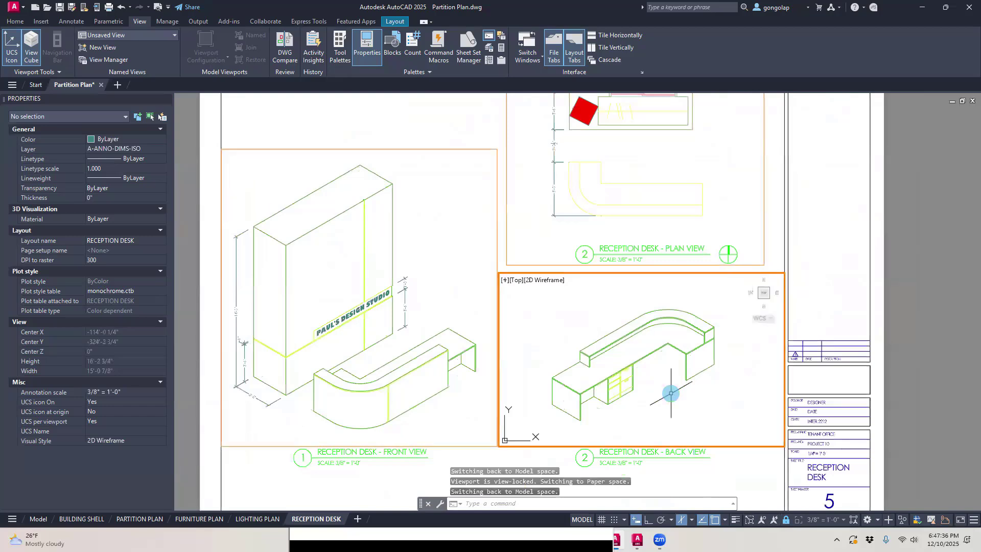
Step: Leave the back view's viewport and return to paper space on the RECEPTION DESK sheet
{"action": "key", "text": "Escape"}
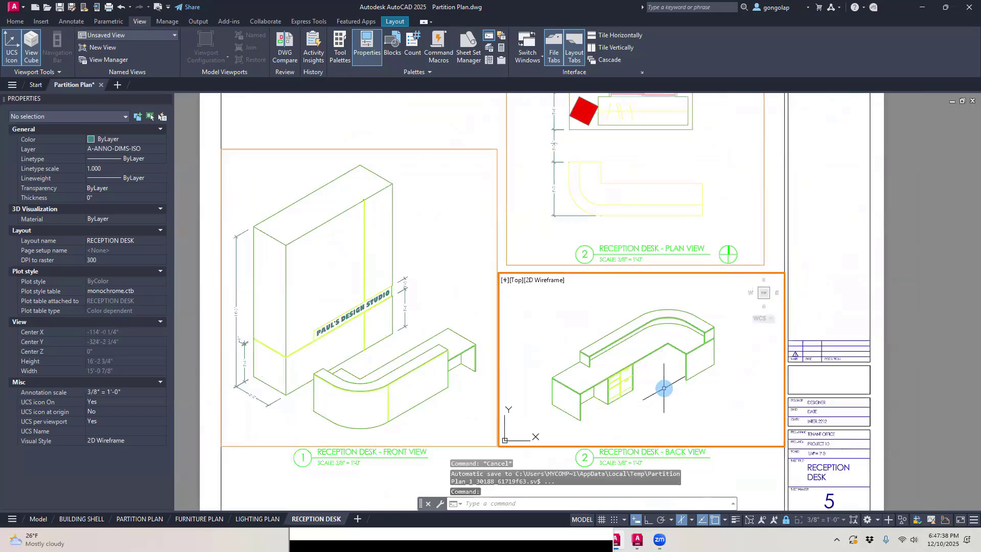
{"action": "double_click", "coordinate": [471, 126]}
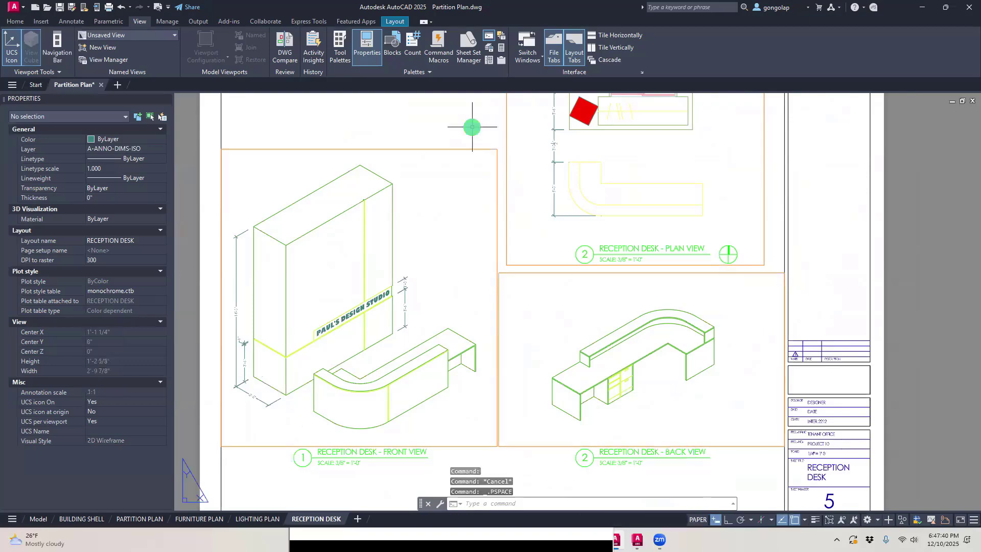
{"action": "scroll", "coordinate": [506, 286], "scroll_direction": "down", "scroll_amount": 3}
{"action": "scroll", "coordinate": [500, 261], "scroll_direction": "up", "scroll_amount": 3}
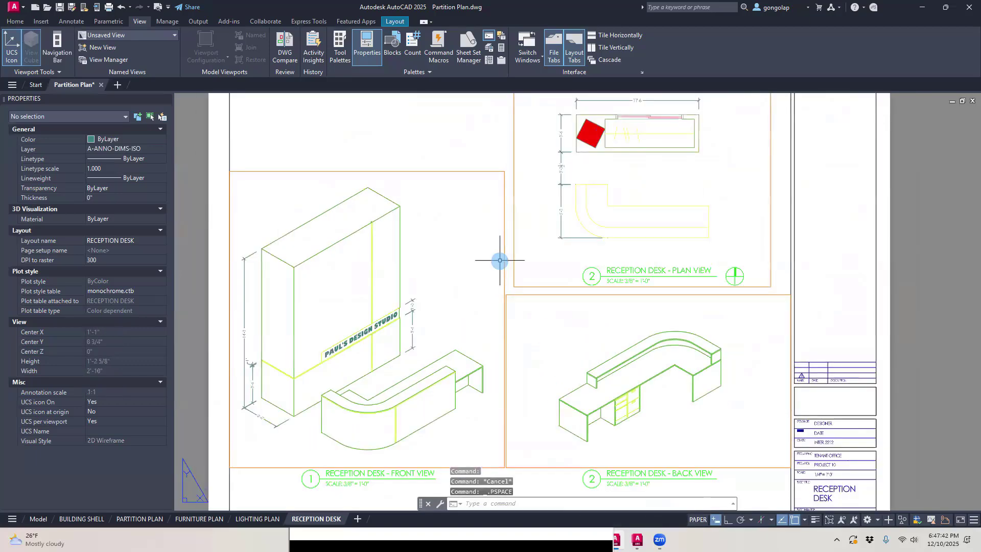